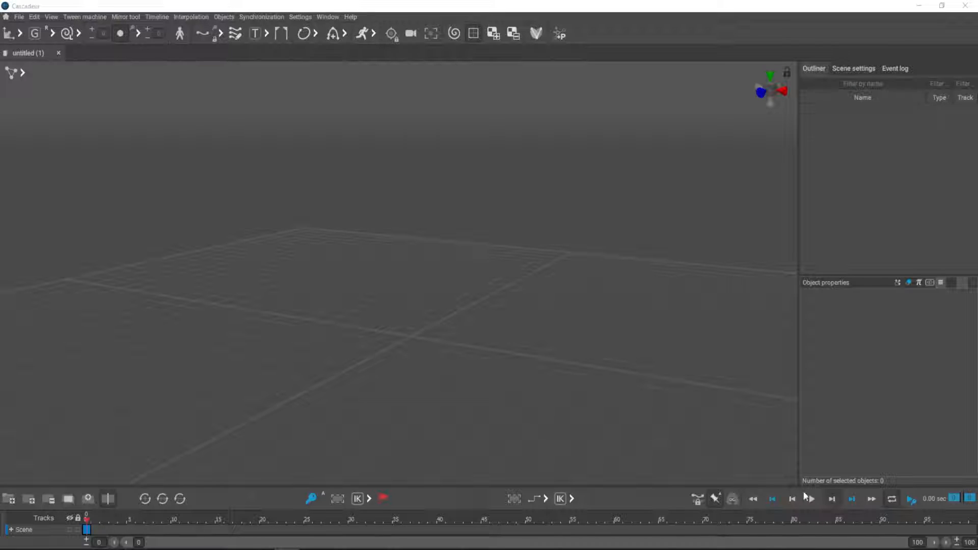
Switch to Blender and preview the Polly character's animation, stopping it back at frame 0.
mouse_move(462, 549)
click(460, 507)
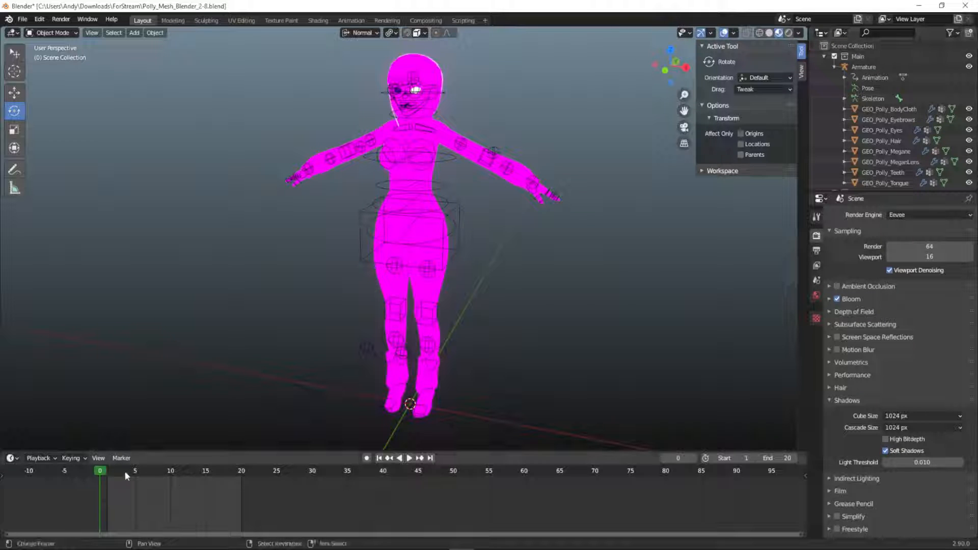
key(space)
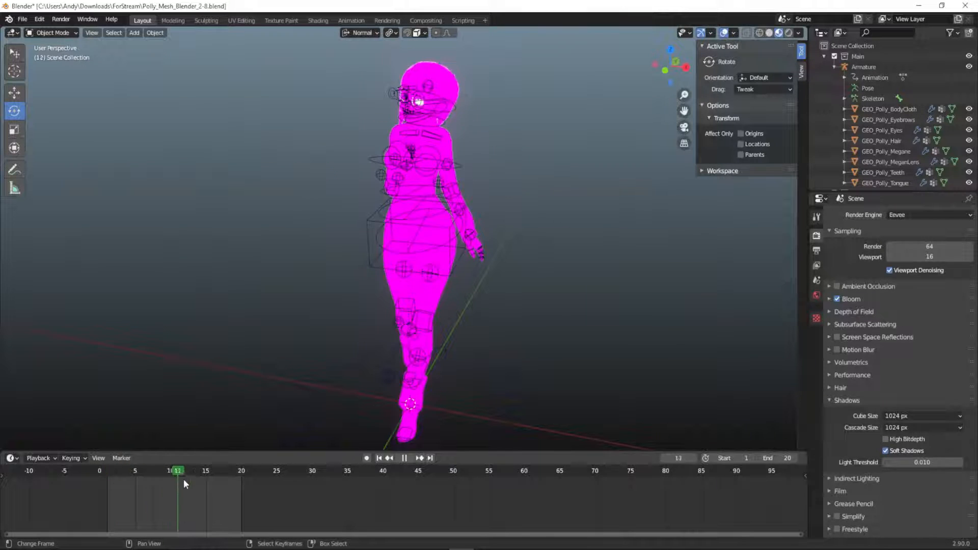
key(Escape)
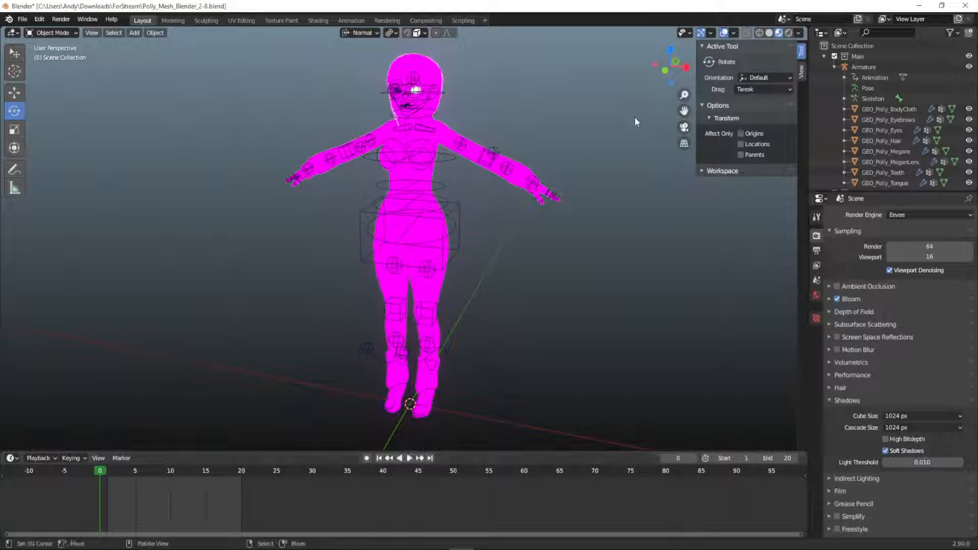
Select the Armature together with its whole hierarchy of meshes.
click(864, 68)
right_click(864, 68)
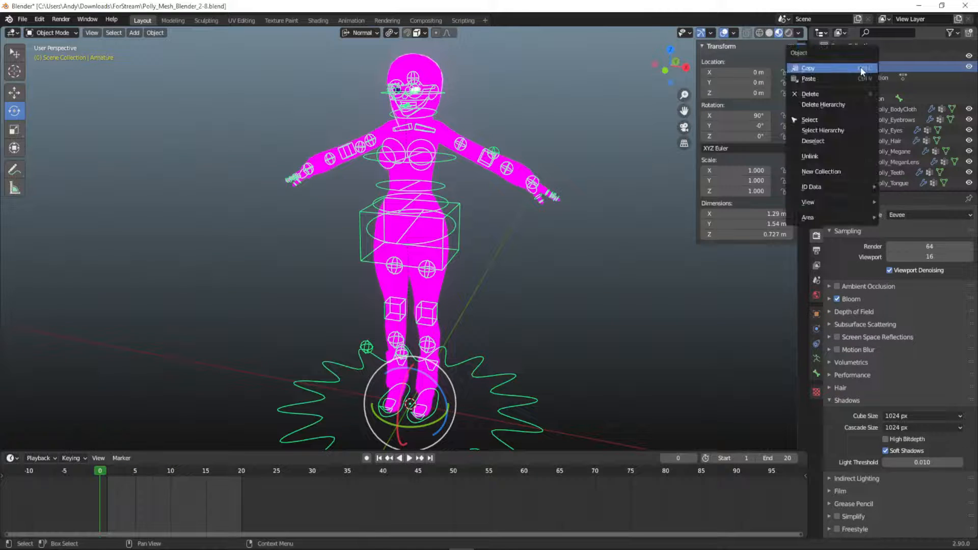
click(836, 130)
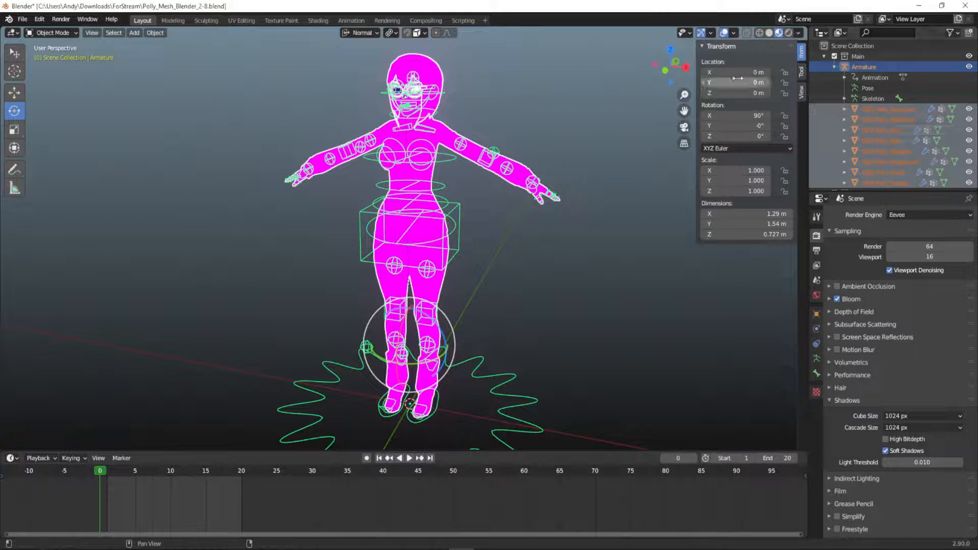
Export the character as FBX with Only Deform Bones enabled in the armature options.
click(22, 19)
mouse_move(61, 172)
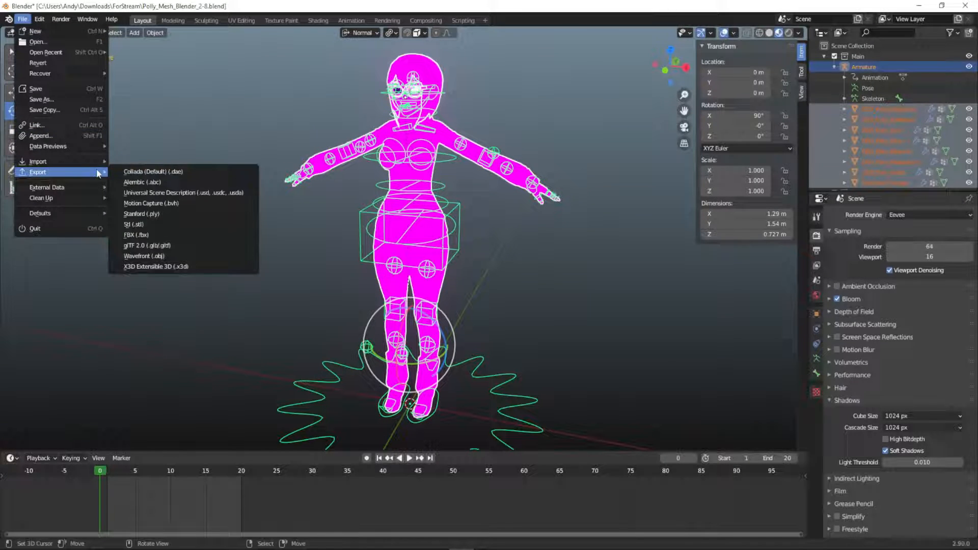
click(153, 235)
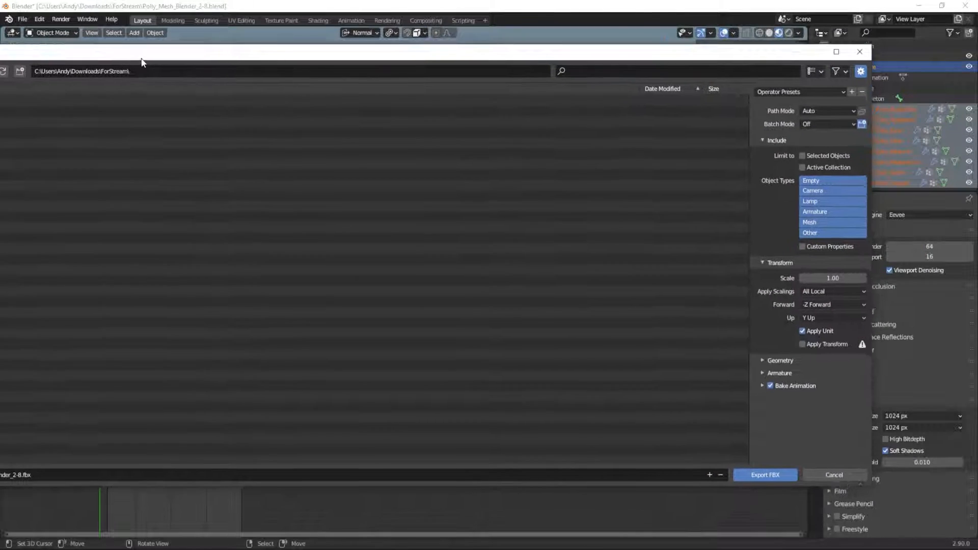
drag(142, 59, 145, 36)
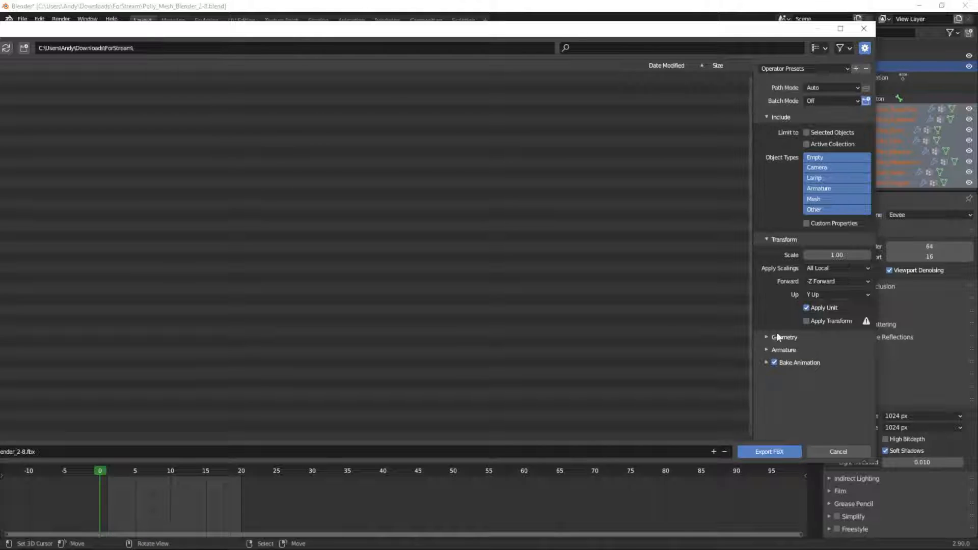
click(770, 350)
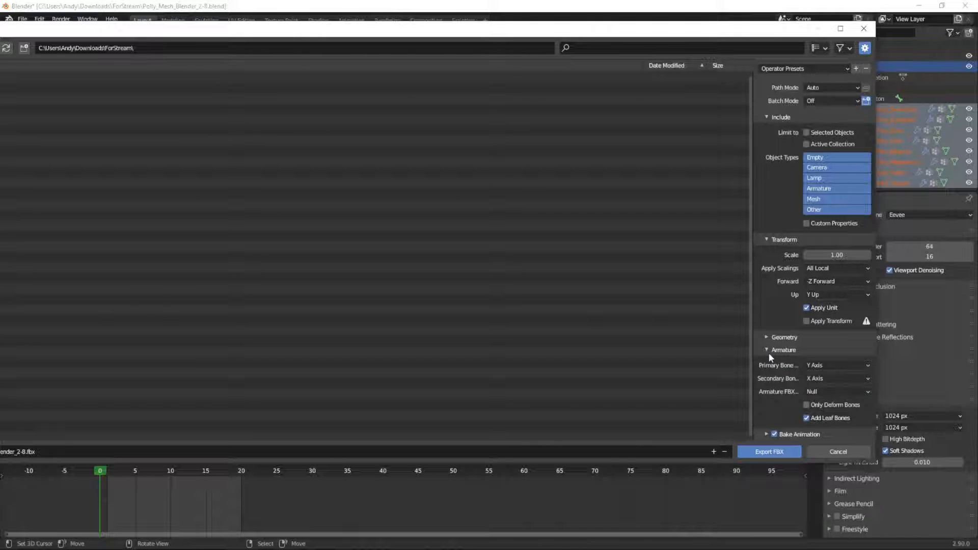
click(807, 406)
click(760, 452)
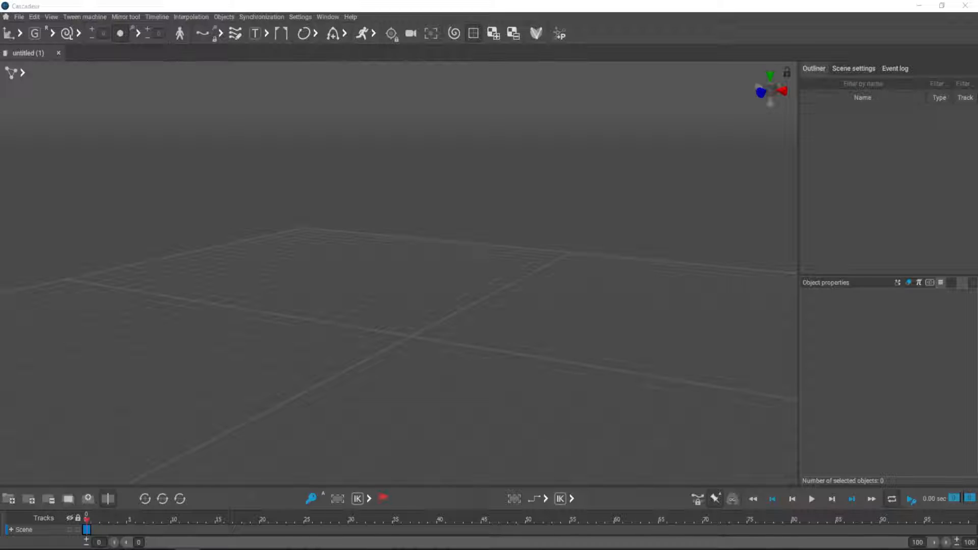
Switch to Cascadeur and import the exported Polly FBX file into the empty scene.
drag(976, 313, 487, 253)
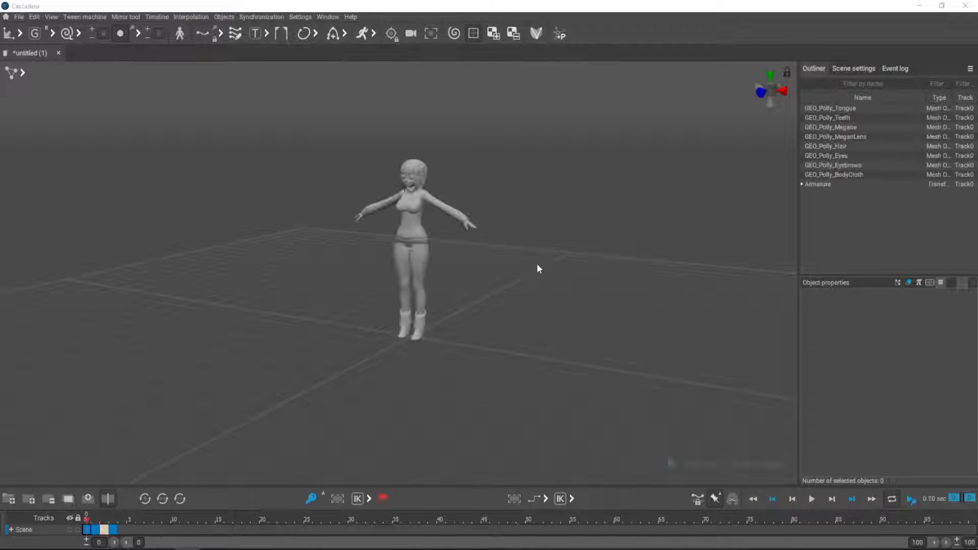
alt+drag(466, 332, 560, 337)
scroll(461, 301, up, 5)
alt+drag(576, 240, 552, 236)
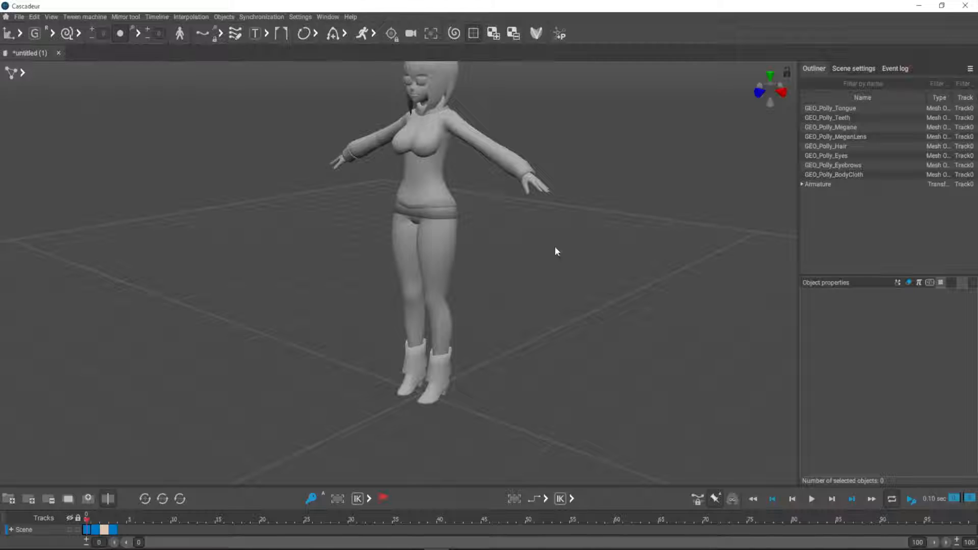
scroll(497, 356, down, 3)
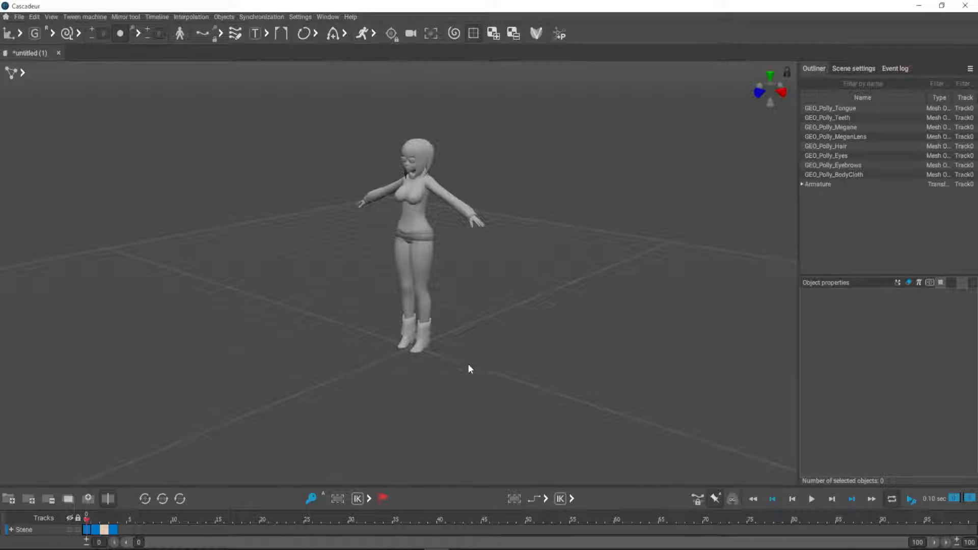
Turn on rigging mode for the imported character.
click(538, 37)
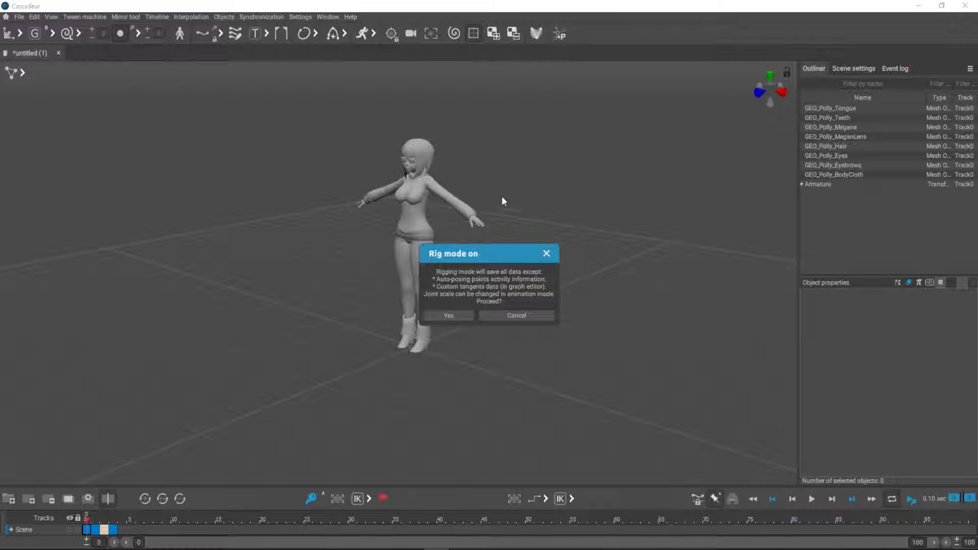
click(440, 316)
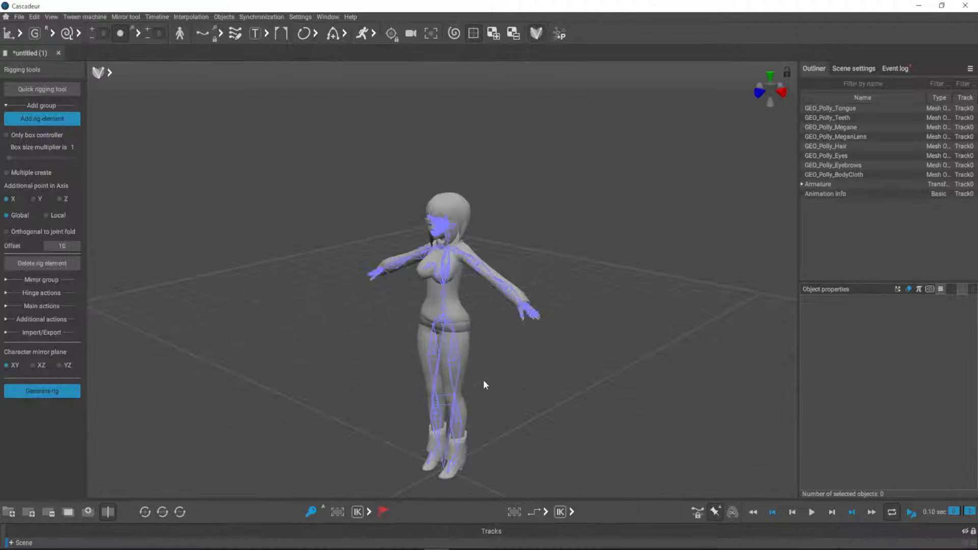
right_drag(498, 408, 558, 394)
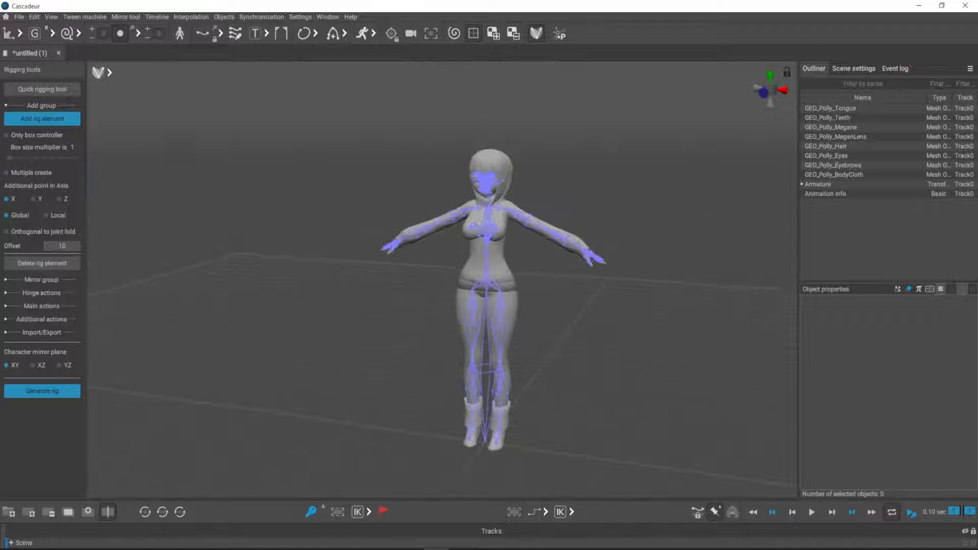
Set the character mirror plane to YZ and open the Quick Rigging Tool beside the model.
click(66, 364)
click(57, 90)
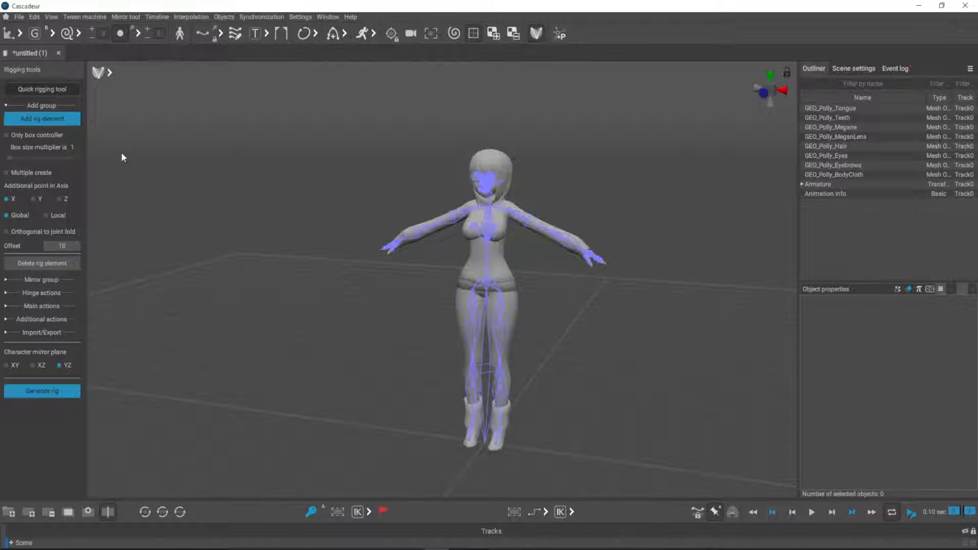
drag(494, 127, 648, 73)
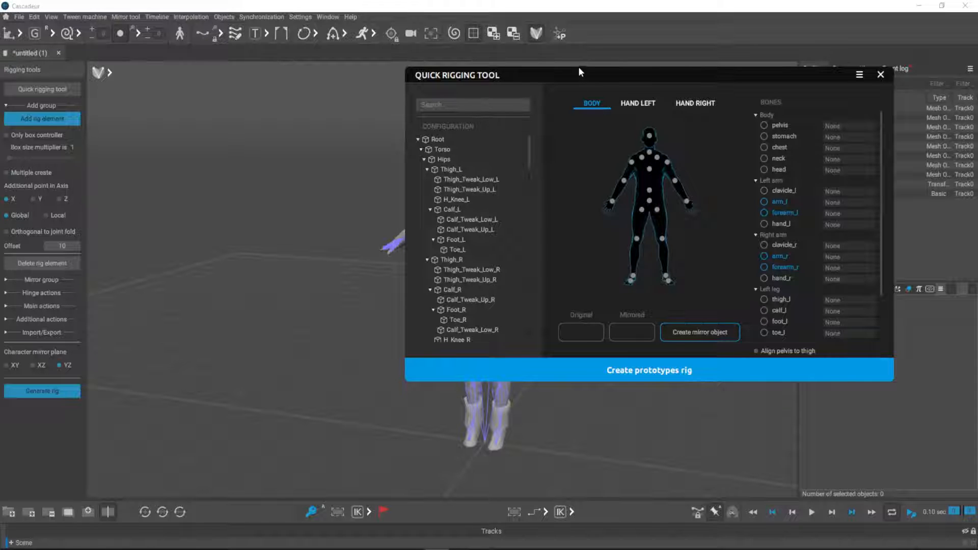
drag(572, 79, 653, 76)
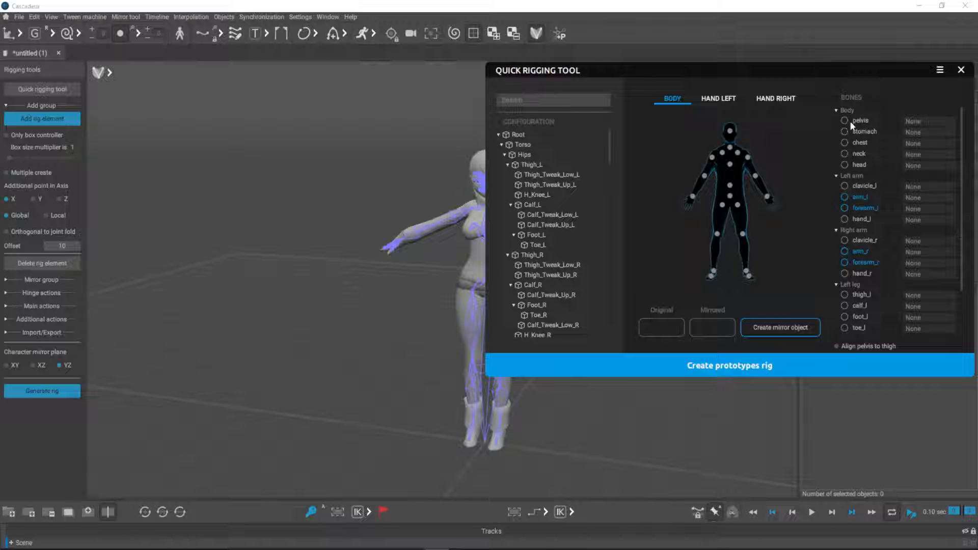
Compare the Hips and Torso bones on the model and assign Torso to the template's pelvis point.
click(526, 155)
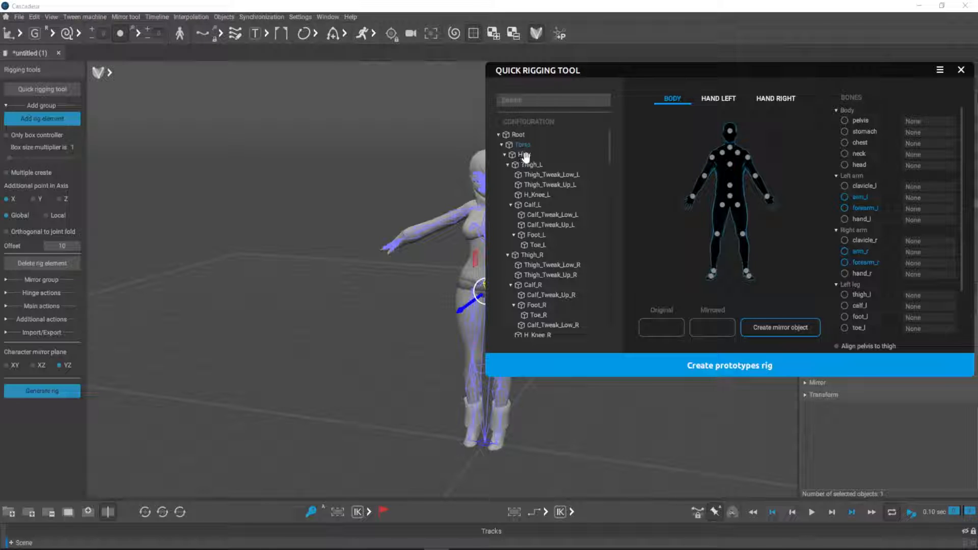
drag(607, 71, 660, 66)
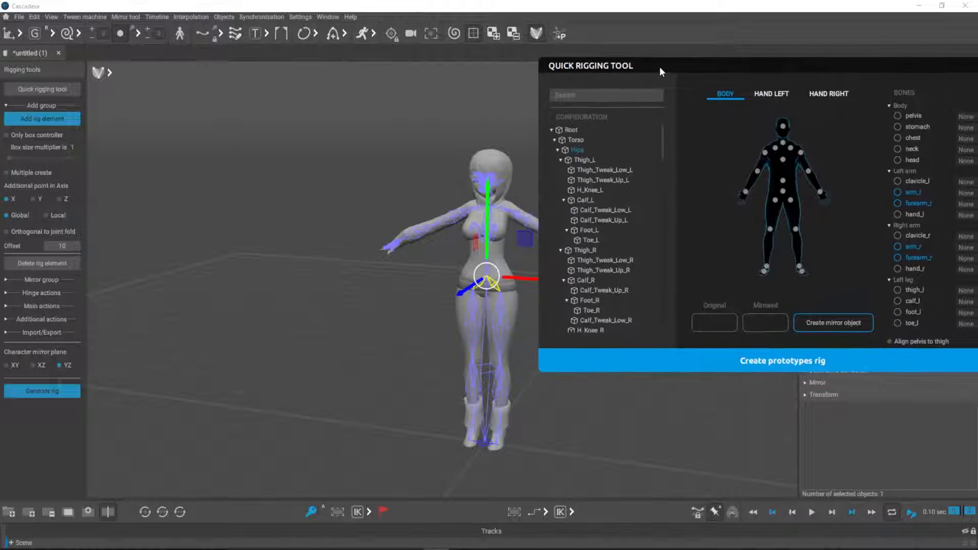
click(578, 140)
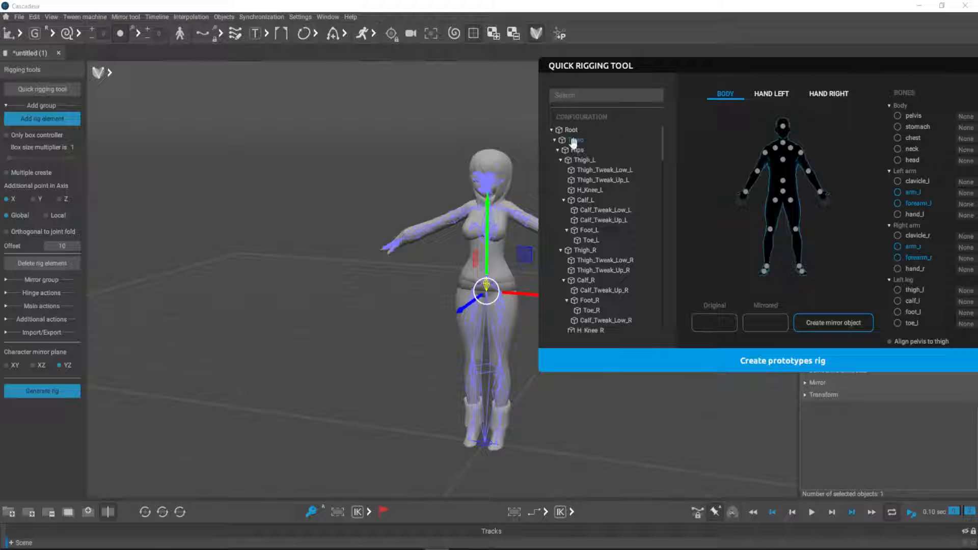
drag(574, 140, 783, 192)
Assign the Spine2 bone to the stomach point of the body template.
scroll(636, 266, down, 5)
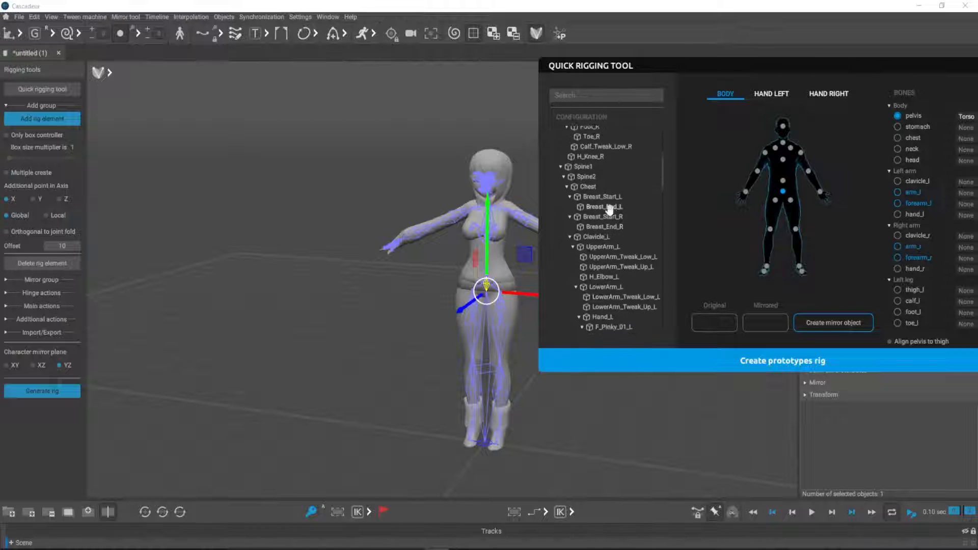
click(587, 196)
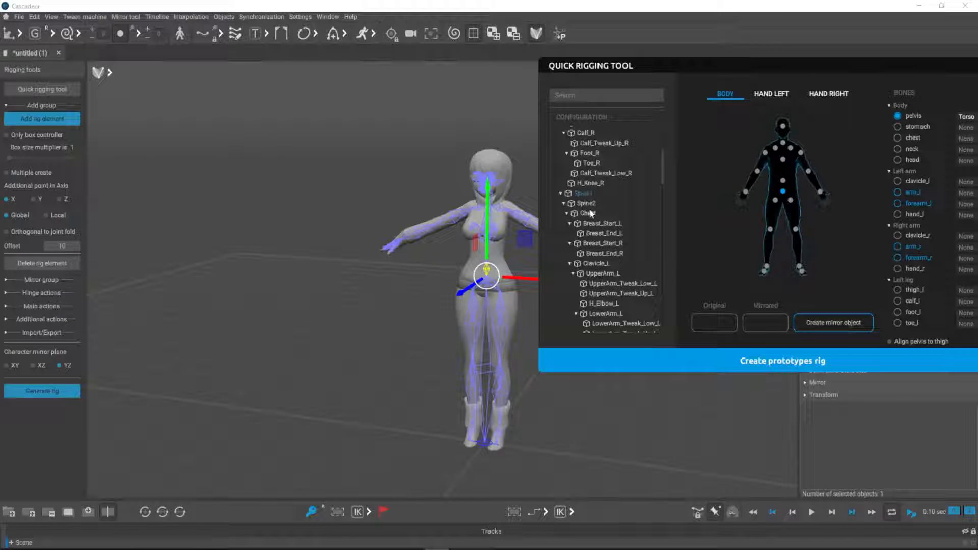
drag(590, 204, 786, 184)
Inspect the spine bones and test-rotate Spine2 to see how the torso bends, undoing the rotation.
click(585, 193)
click(588, 213)
click(590, 204)
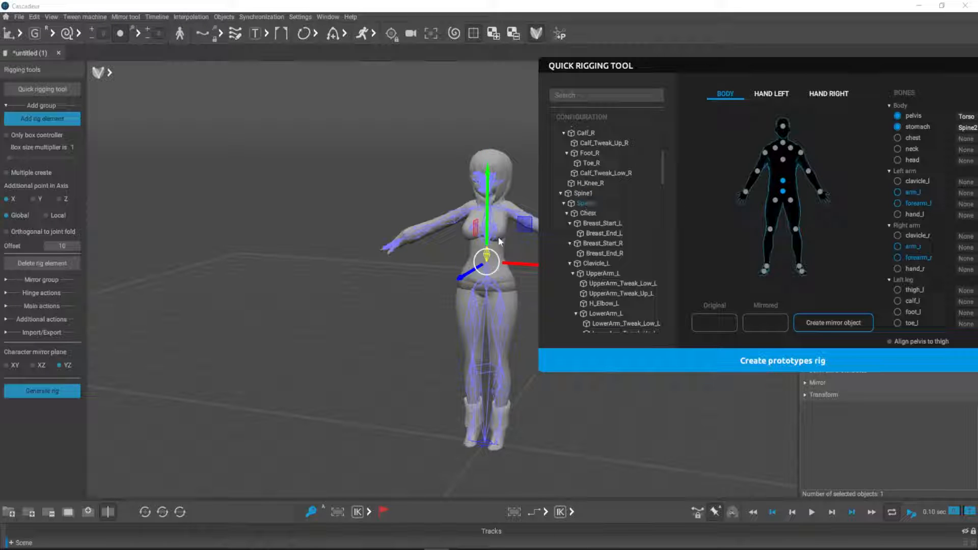
alt+middle_drag(466, 274, 380, 278)
alt+drag(380, 277, 339, 284)
key(e)
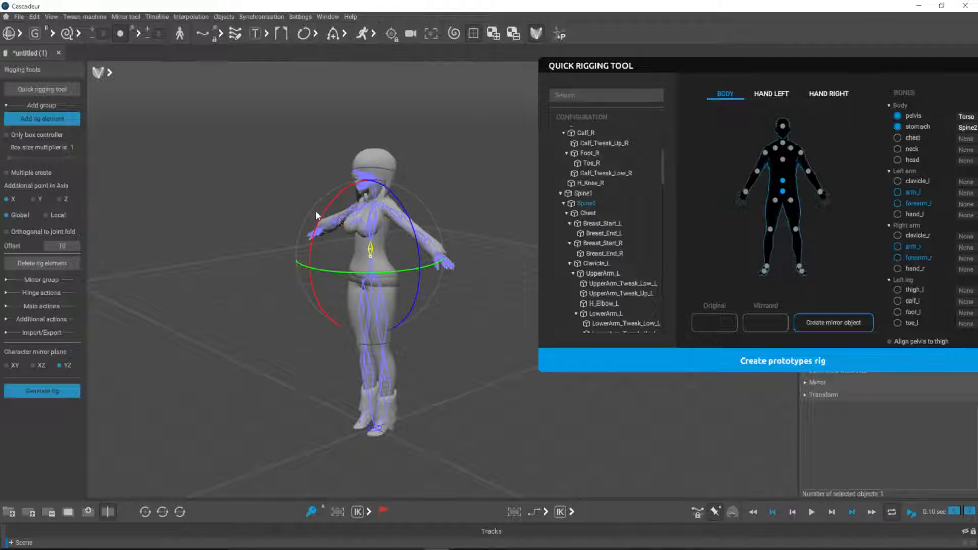
drag(317, 215, 320, 190)
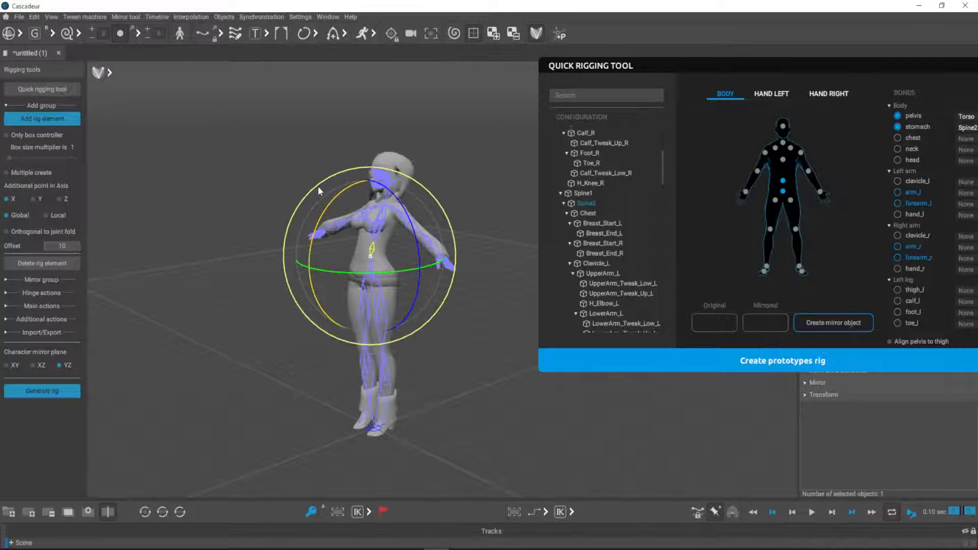
key(ctrl+z)
Assign the Chest, Neck and Head bones to the matching points of the body template.
click(589, 214)
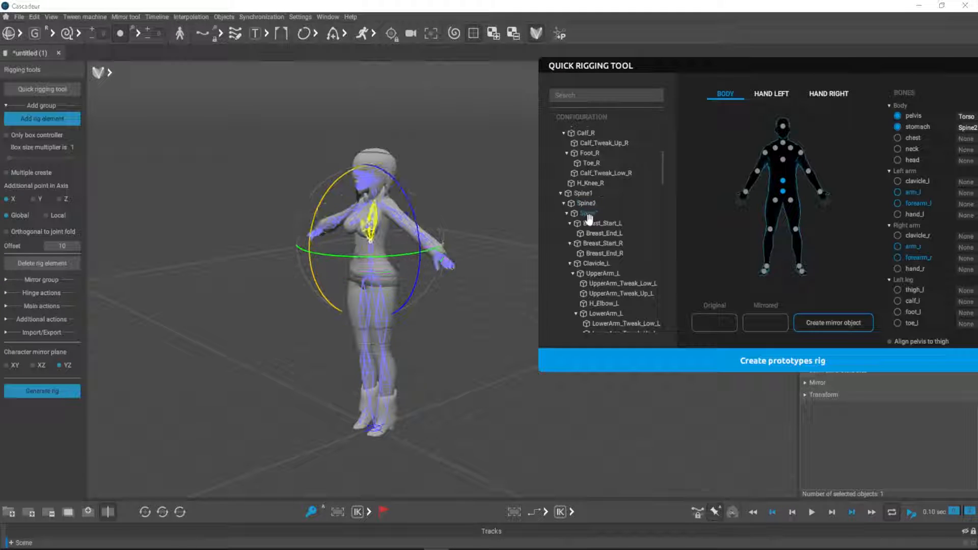
drag(589, 215, 784, 162)
scroll(609, 250, down, 3)
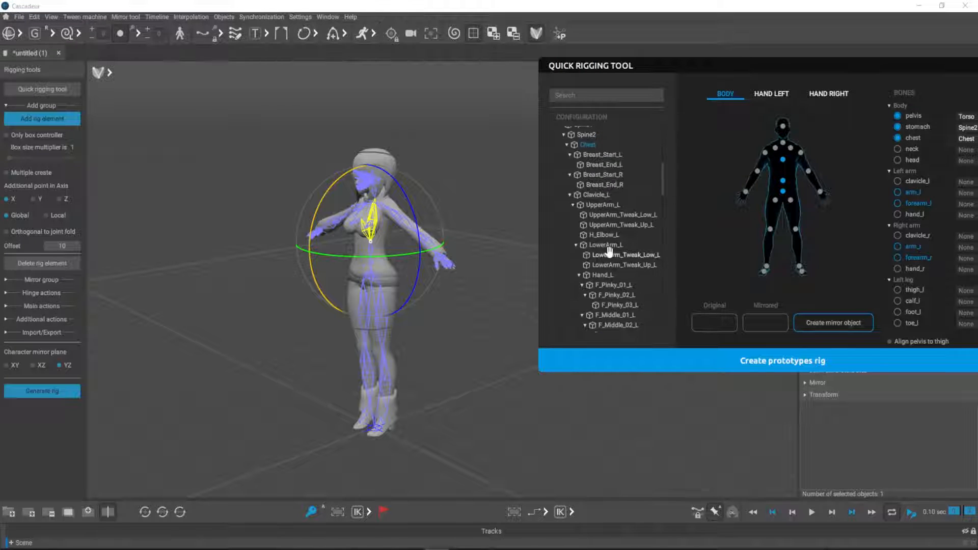
scroll(609, 249, down, 10)
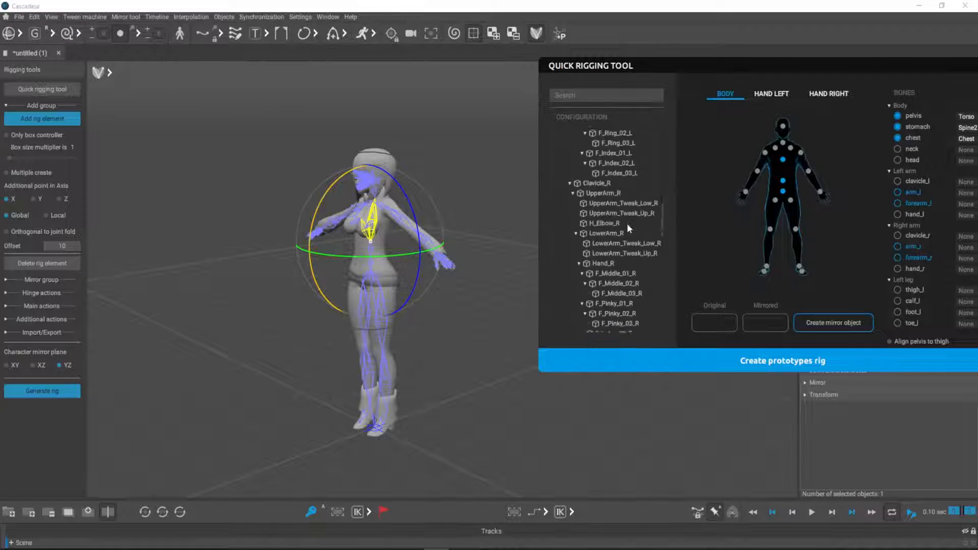
scroll(628, 223, down, 8)
click(590, 205)
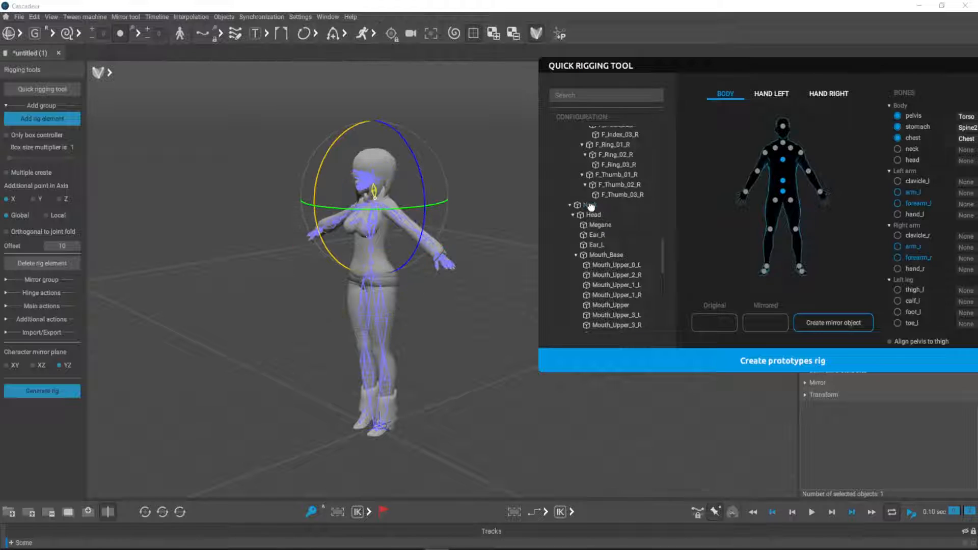
drag(591, 205, 784, 146)
click(596, 215)
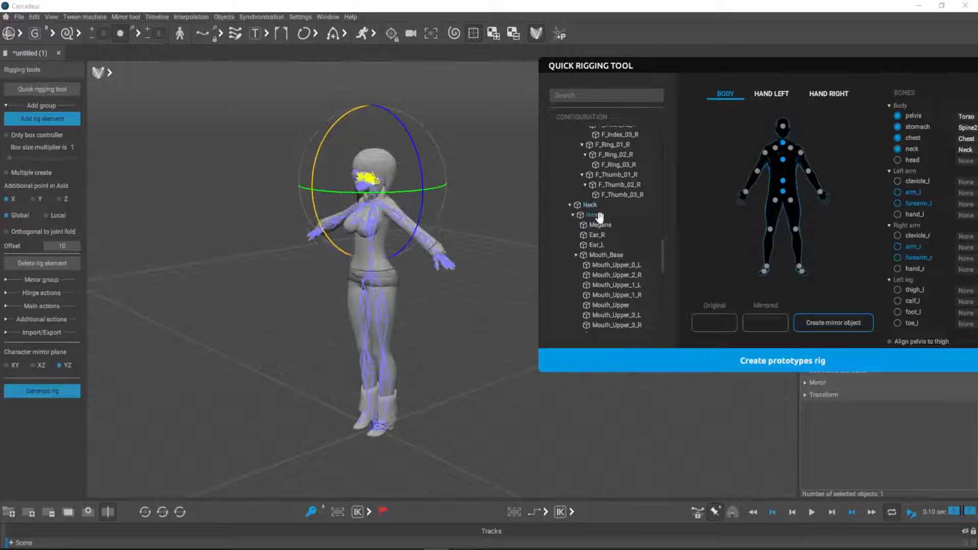
drag(599, 216, 782, 126)
Assign Clavicle_L, UpperArm_L, LowerArm_L and Hand_L to the left arm's clavicle, arm, forearm and hand points of the body template.
scroll(625, 259, up, 8)
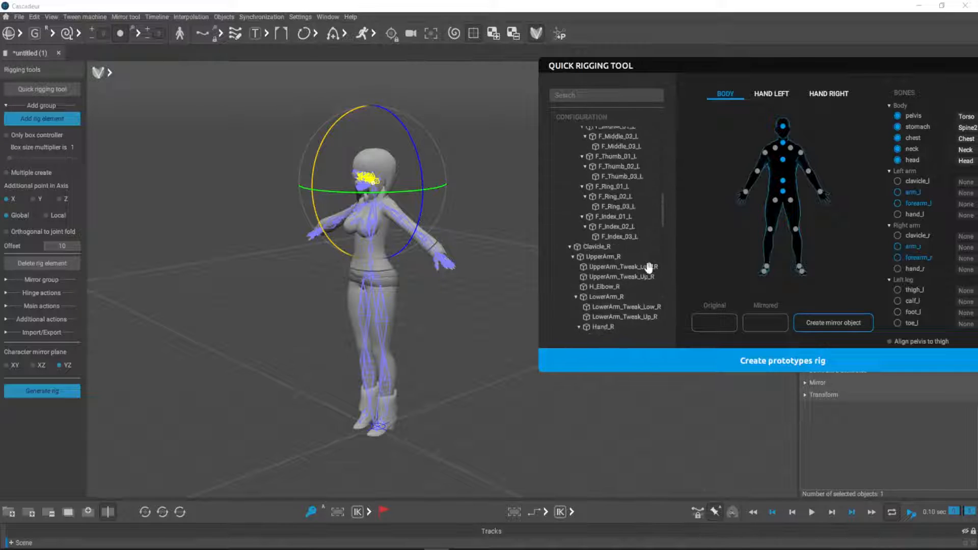
scroll(637, 262, up, 6)
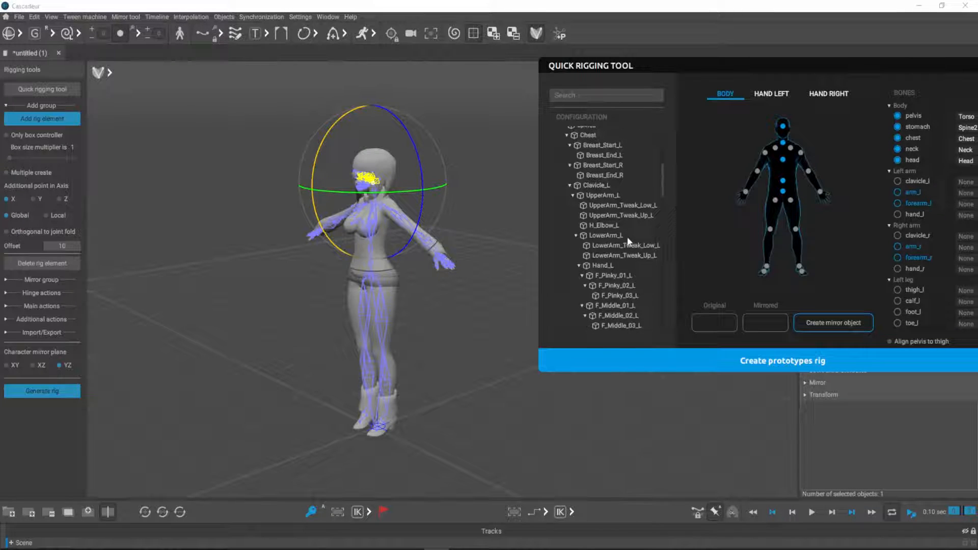
click(596, 186)
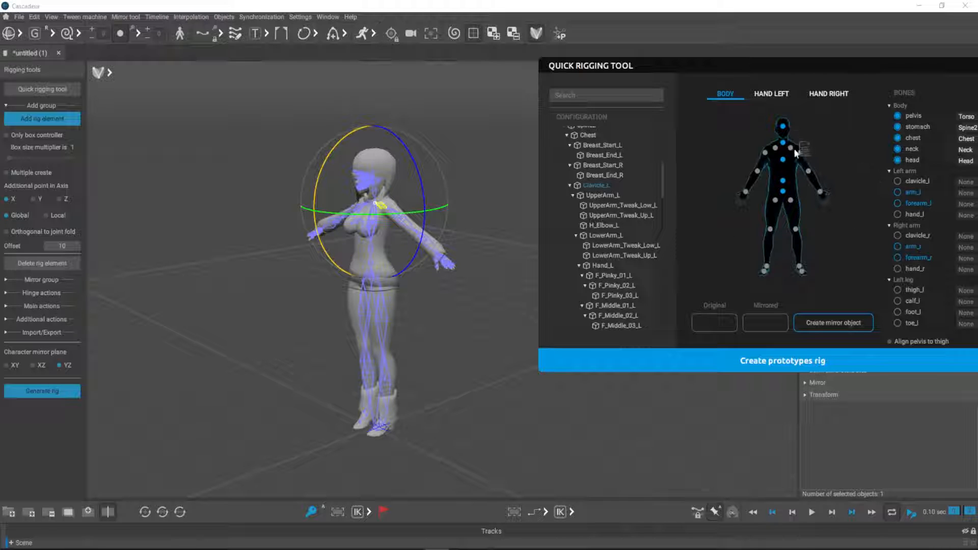
click(791, 149)
click(594, 196)
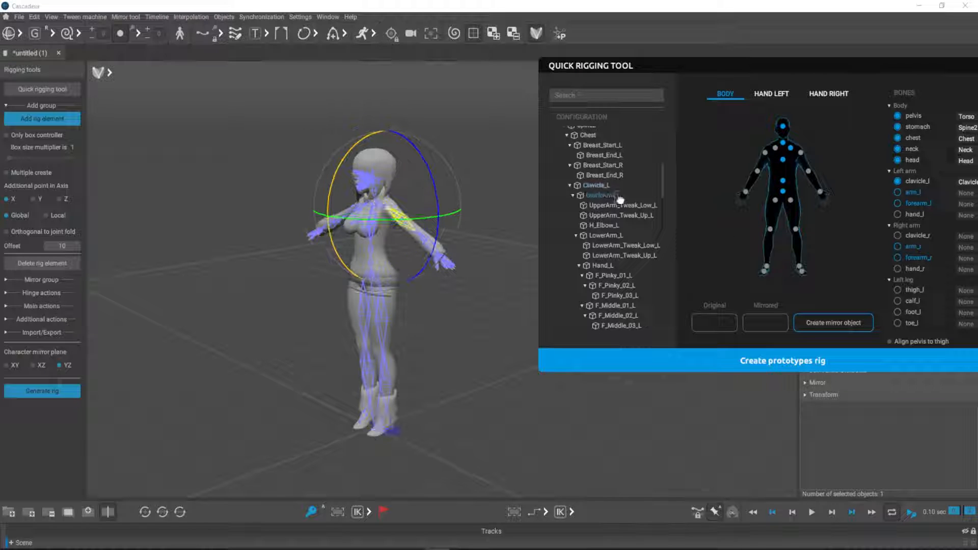
click(802, 153)
click(604, 237)
click(809, 172)
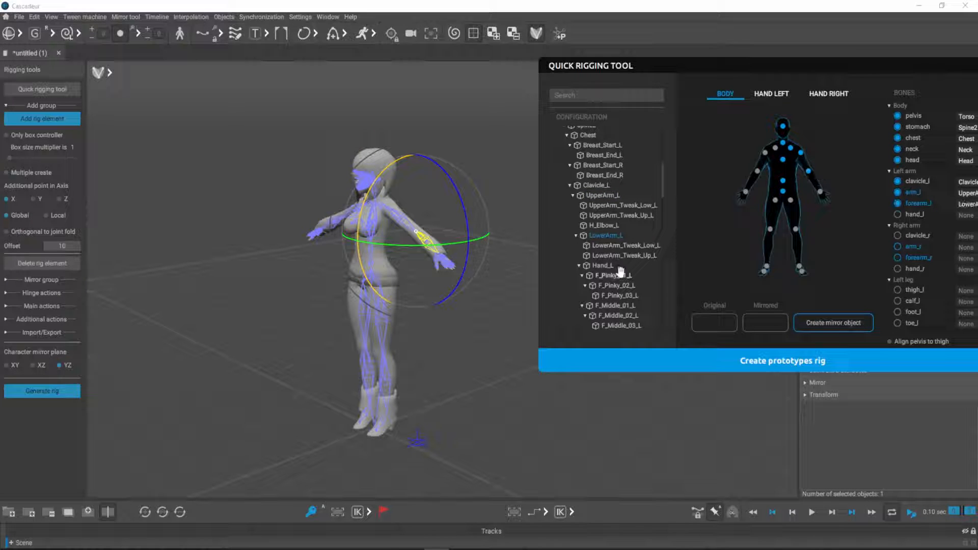
click(602, 266)
click(820, 193)
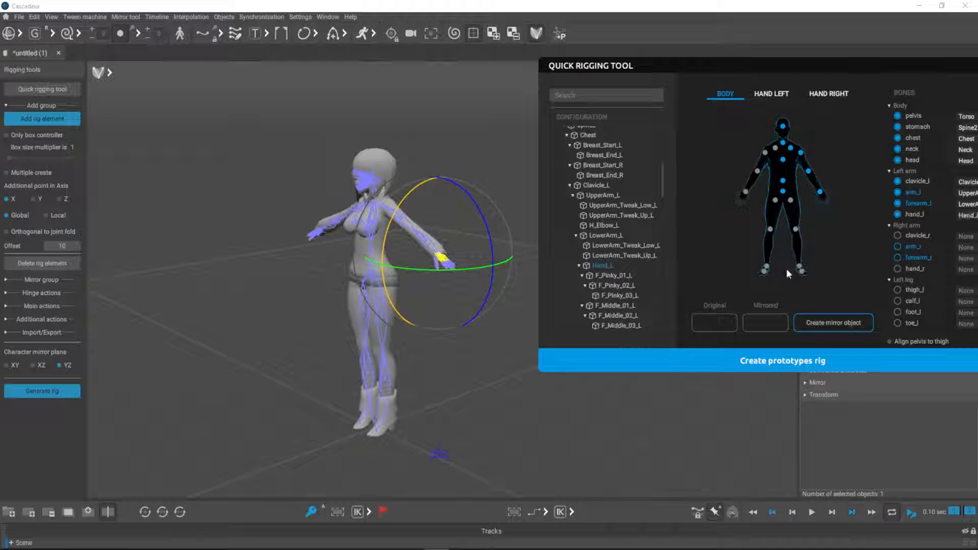
Assign F_Pinky_01_L, F_Pinky_02_L and F_Pinky_03_L to the pinky points of the left hand template, from base to tip.
scroll(618, 212, down, 3)
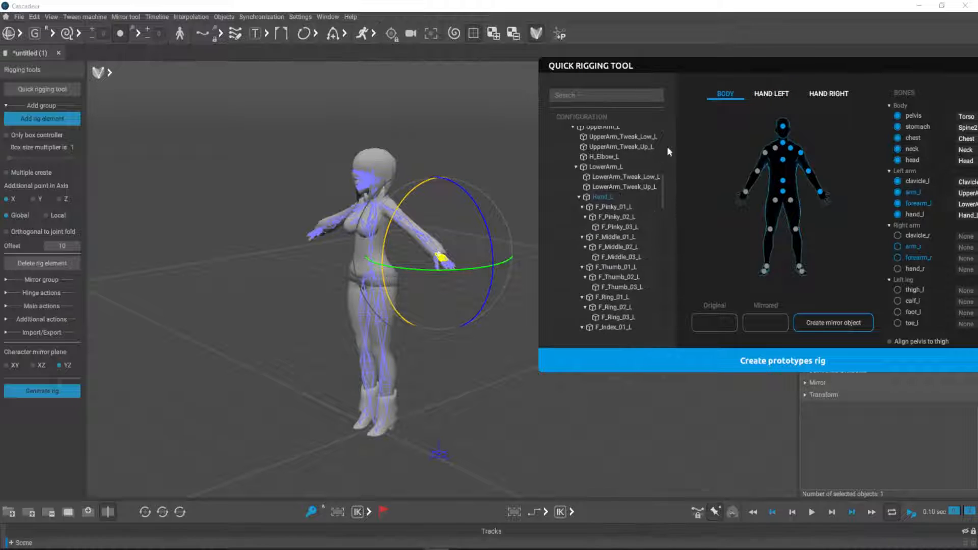
click(771, 97)
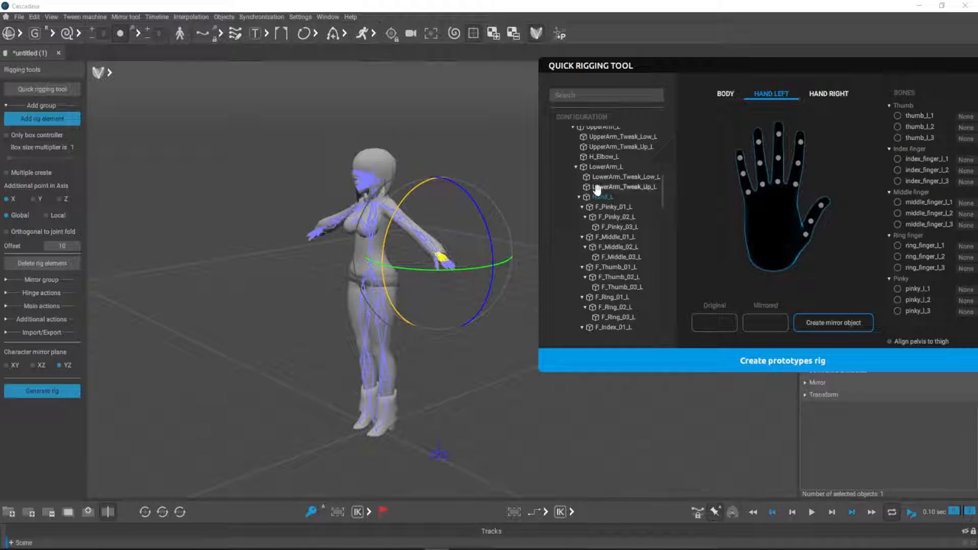
click(614, 207)
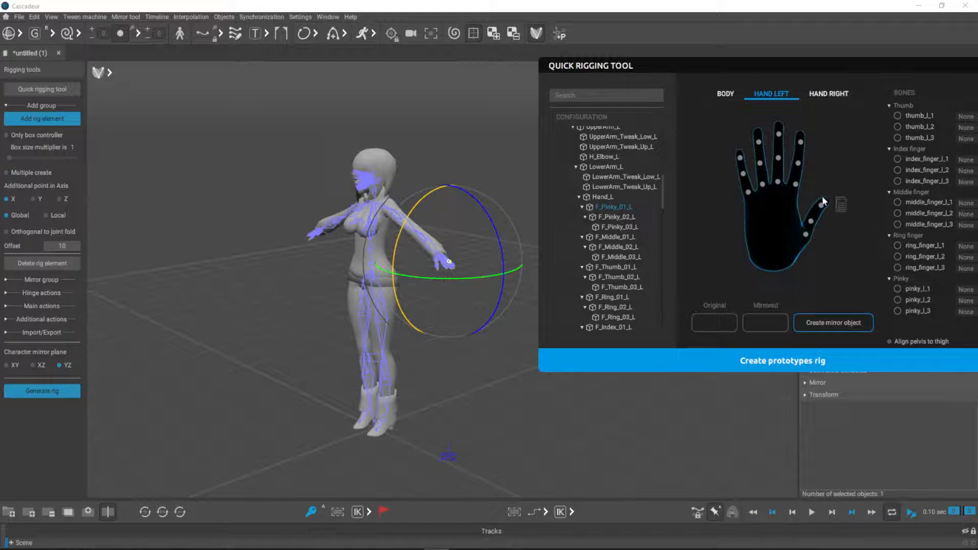
click(748, 192)
click(607, 217)
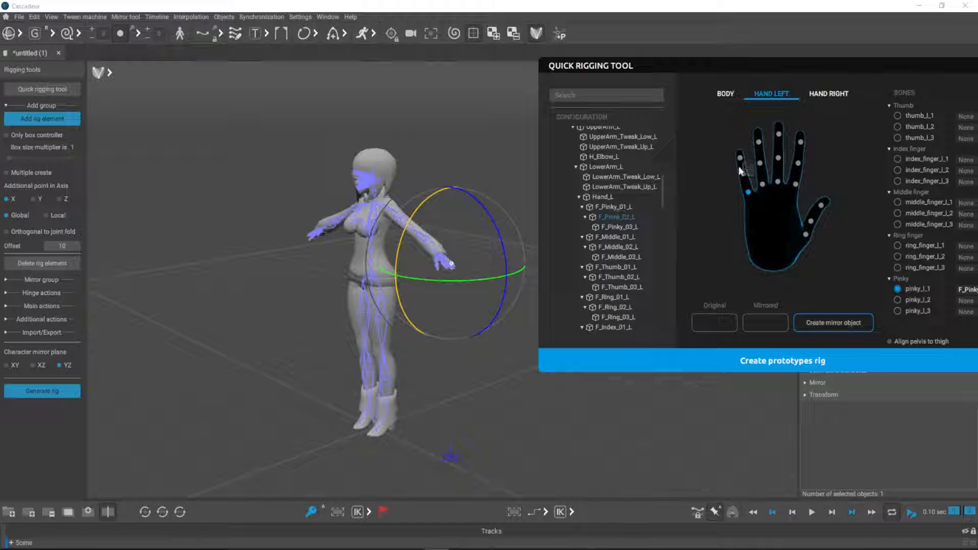
click(743, 175)
click(618, 227)
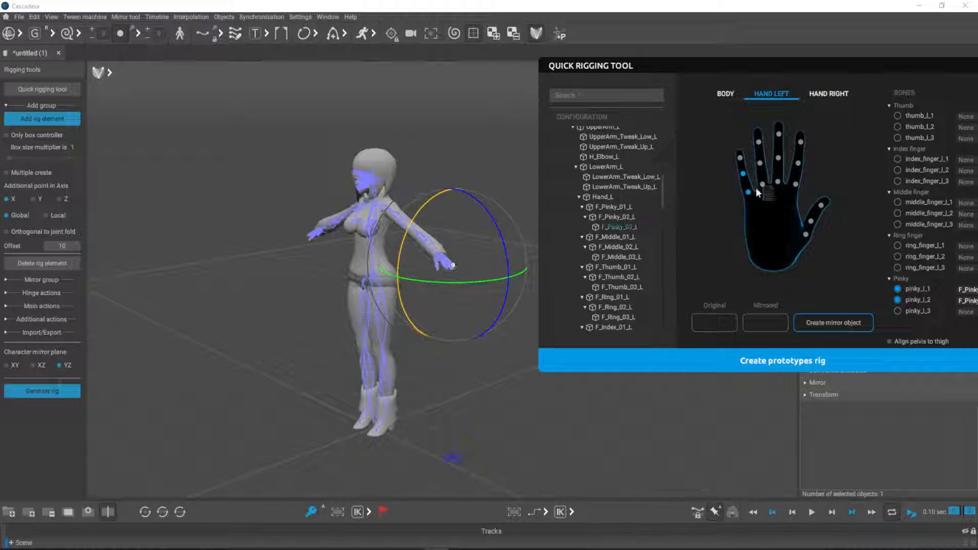
click(740, 158)
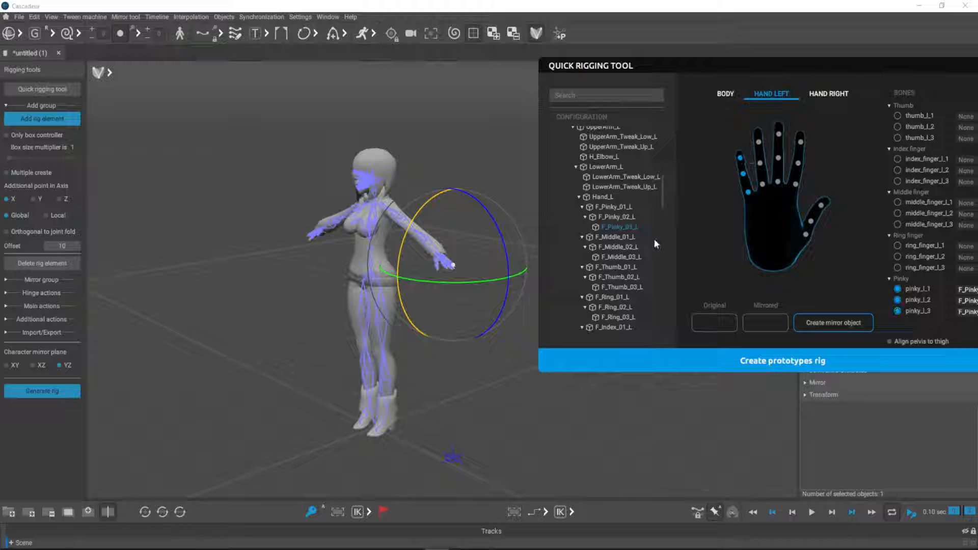
Assign F_Thumb_01_L, F_Thumb_02_L and F_Thumb_03_L to the thumb points of the left hand template, from base to tip.
click(616, 267)
click(805, 234)
click(618, 277)
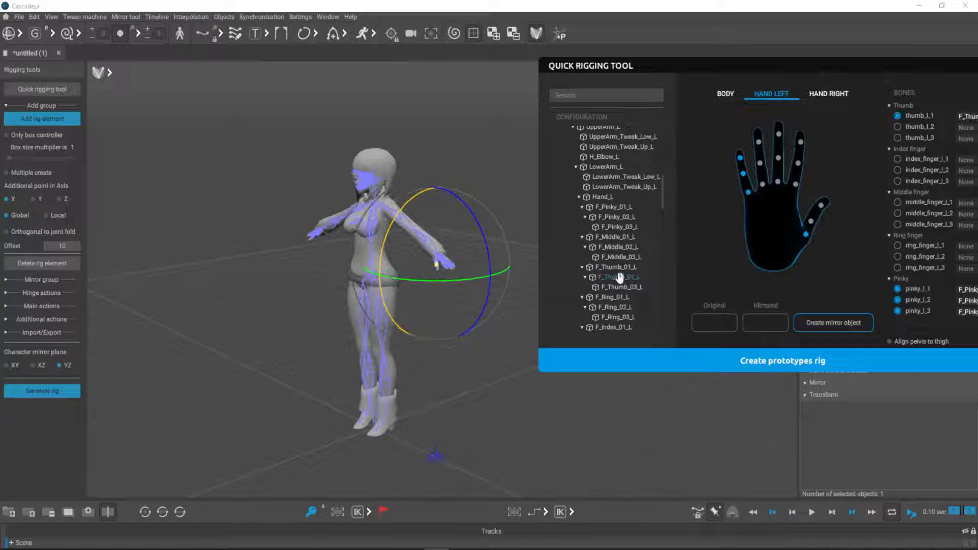
click(811, 221)
click(621, 287)
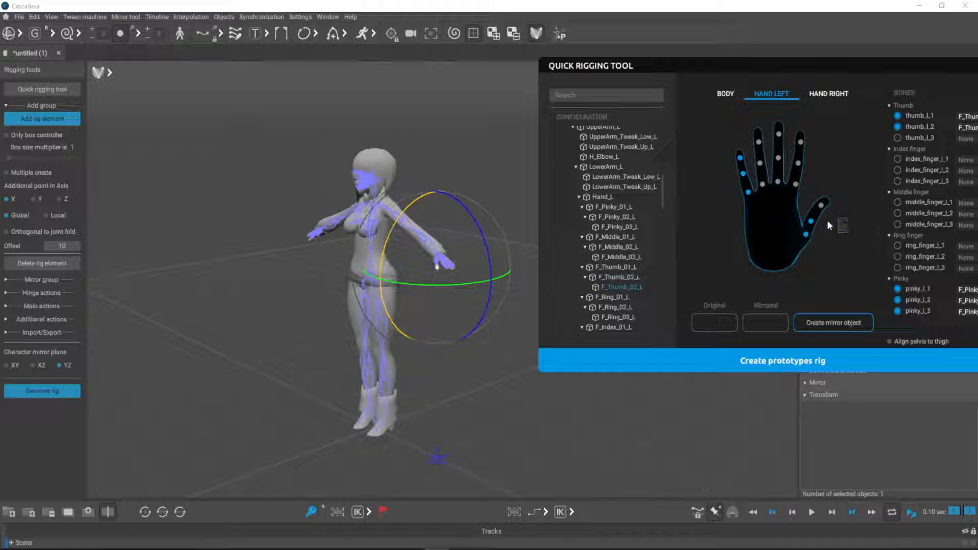
click(826, 207)
Assign F_Ring_01_L, F_Ring_02_L and F_Ring_03_L to the ring finger points of the left hand template, from base to tip.
click(614, 297)
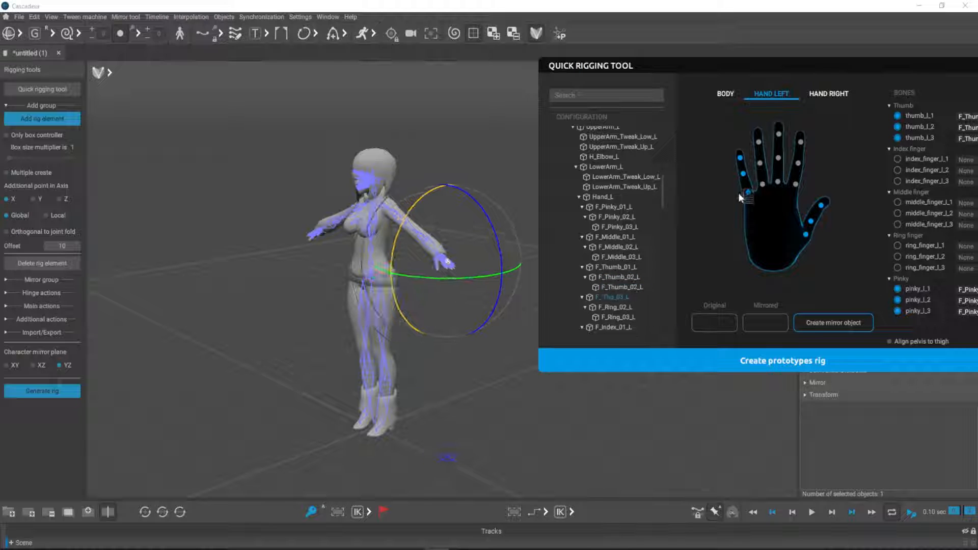
click(763, 185)
click(616, 307)
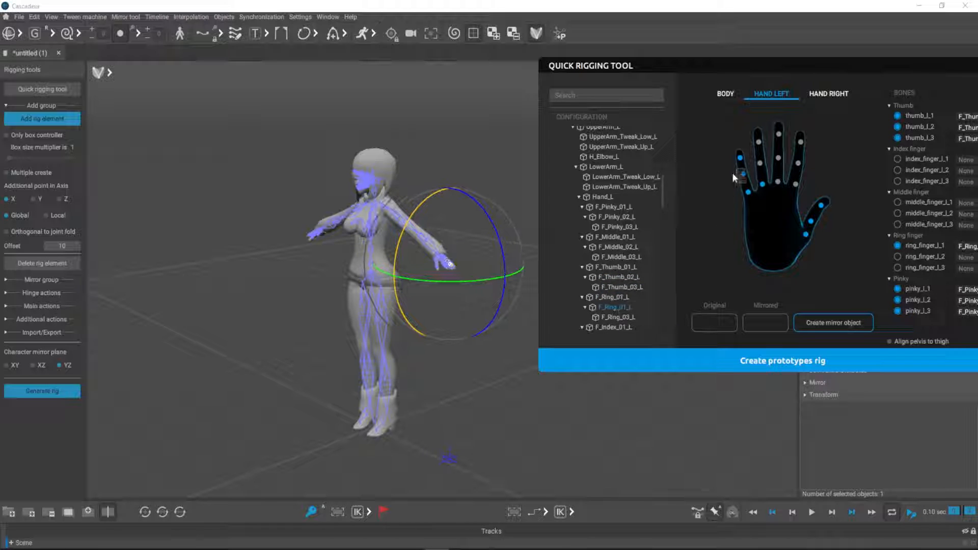
drag(761, 161, 760, 162)
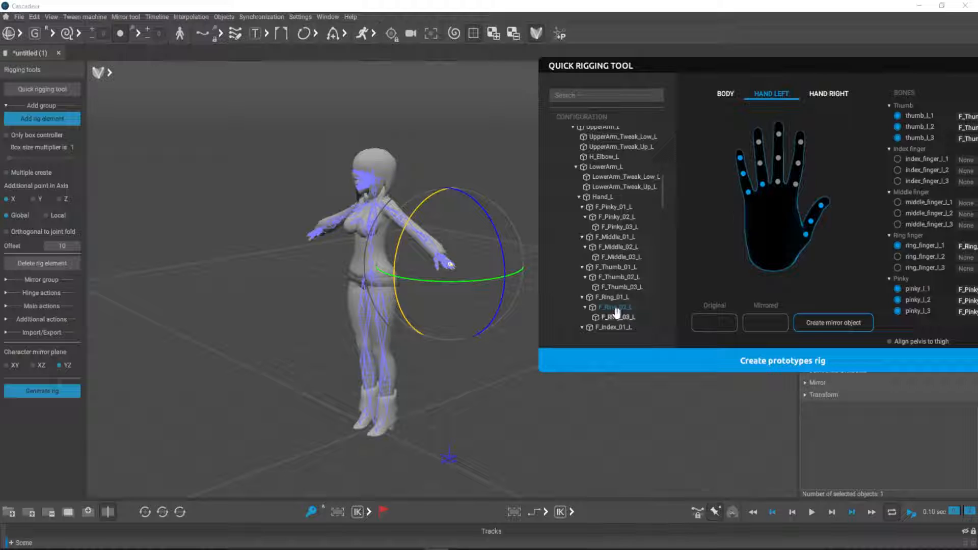
drag(614, 308, 760, 163)
click(626, 317)
drag(626, 318, 759, 143)
Assign F_Index_01_L, F_Index_02_L and F_Index_03_L to the index finger points of the left hand template, from base to tip.
scroll(618, 284, down, 5)
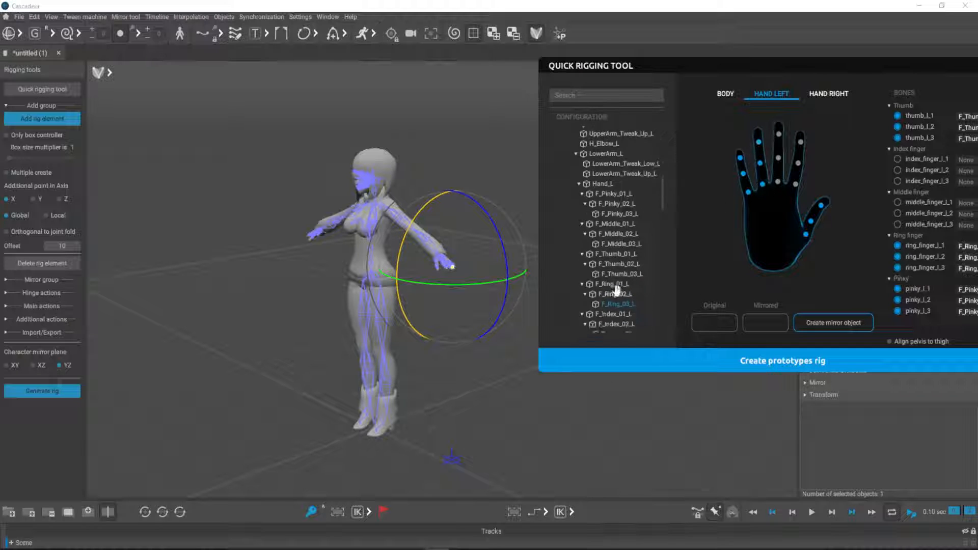
drag(616, 198, 799, 164)
drag(618, 219, 801, 142)
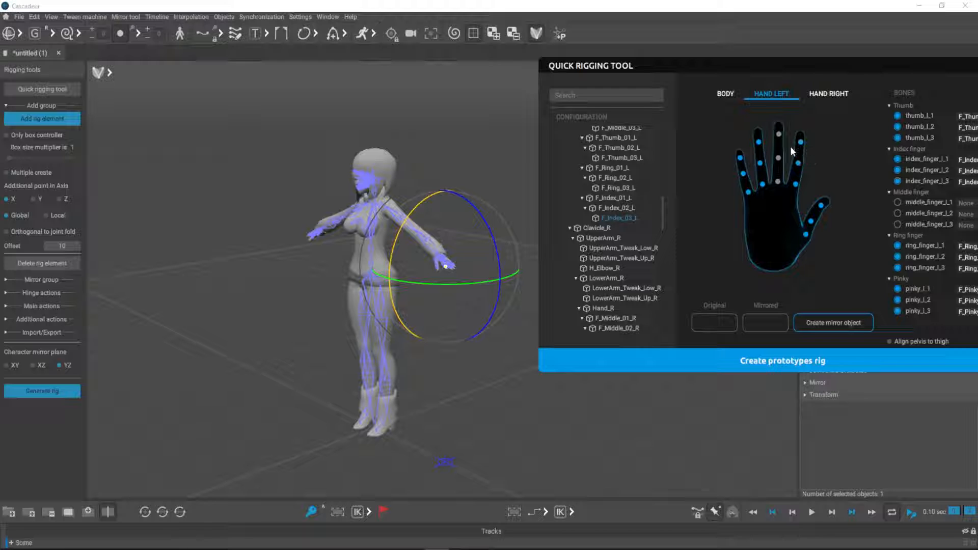
Assign F_Middle_01_L, F_Middle_02_L and F_Middle_03_L to the middle finger points of the left hand template, from base to tip.
scroll(618, 246, up, 3)
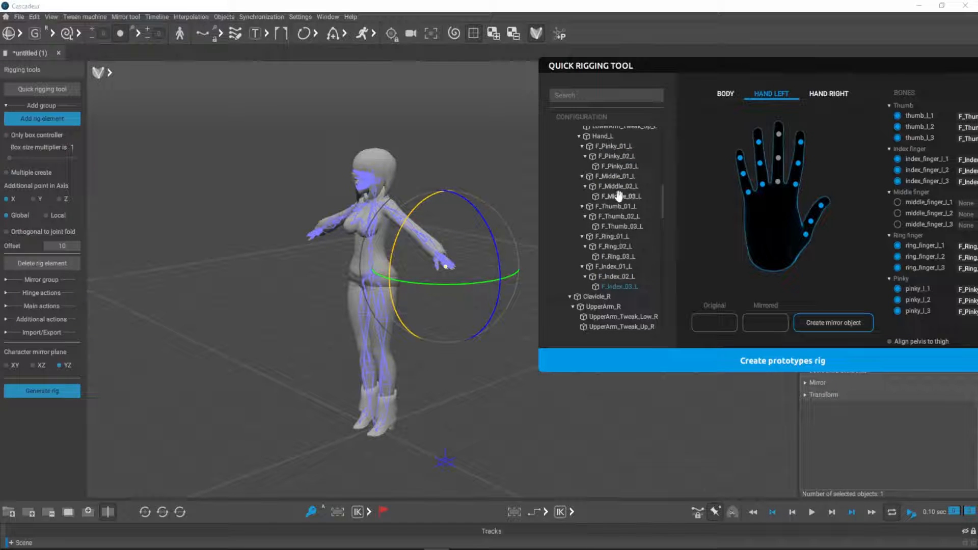
drag(616, 176, 778, 182)
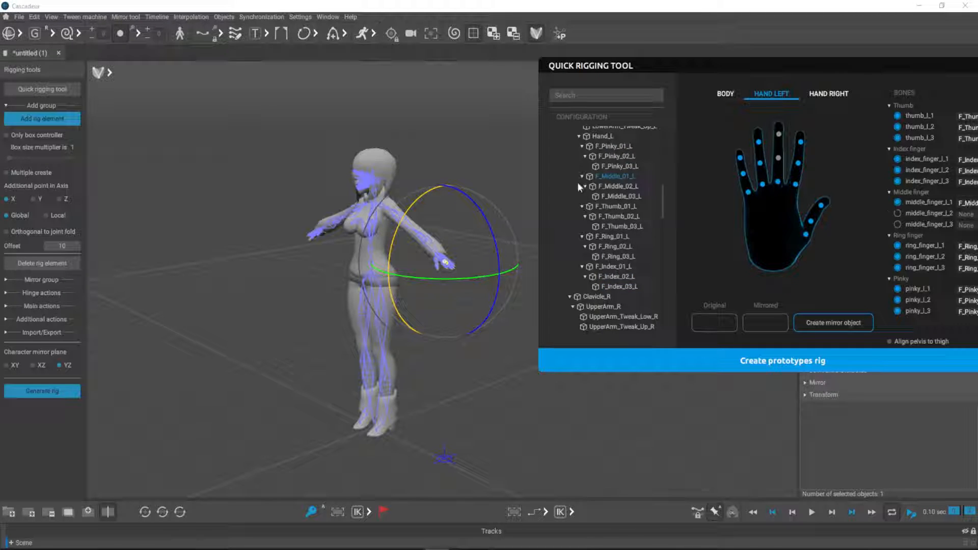
drag(619, 186, 779, 158)
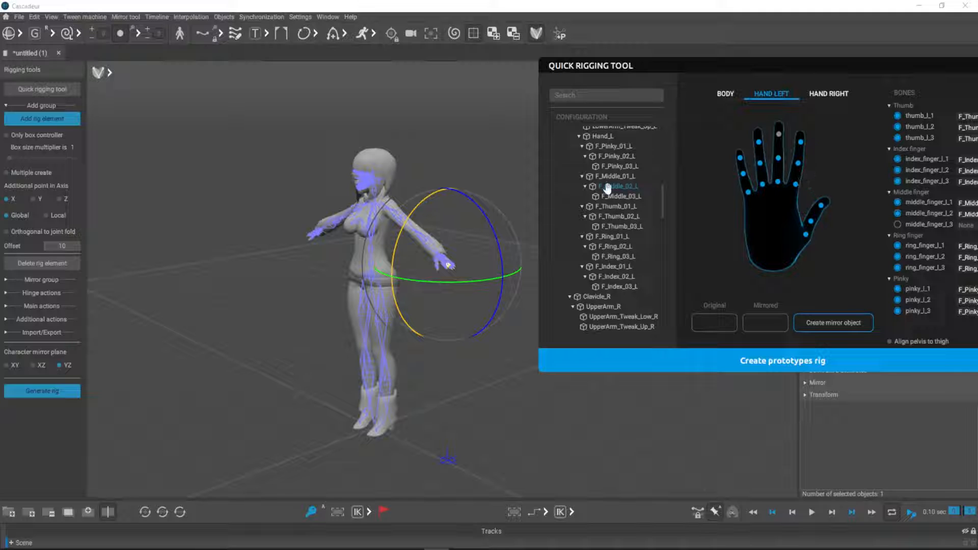
drag(618, 197, 779, 133)
Assign Thigh_L, Calf_L, Foot_L and Toe_L to the left leg's thigh, calf, foot and toe points of the body template.
click(725, 95)
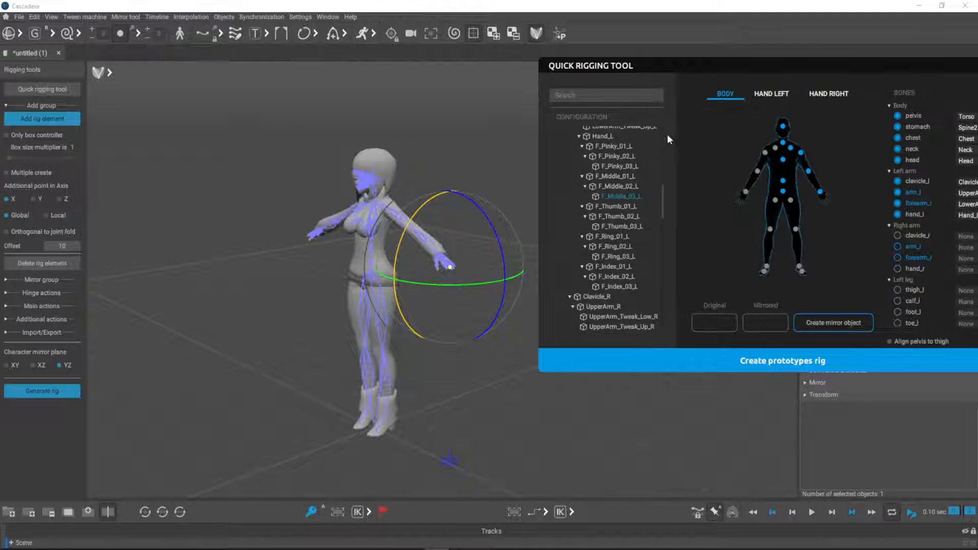
scroll(637, 214, down, 5)
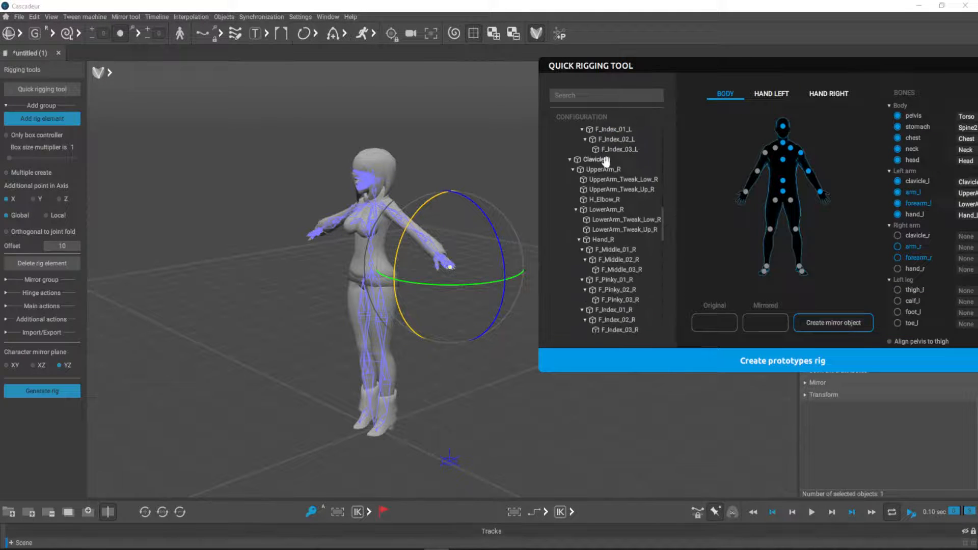
scroll(618, 245, down, 2)
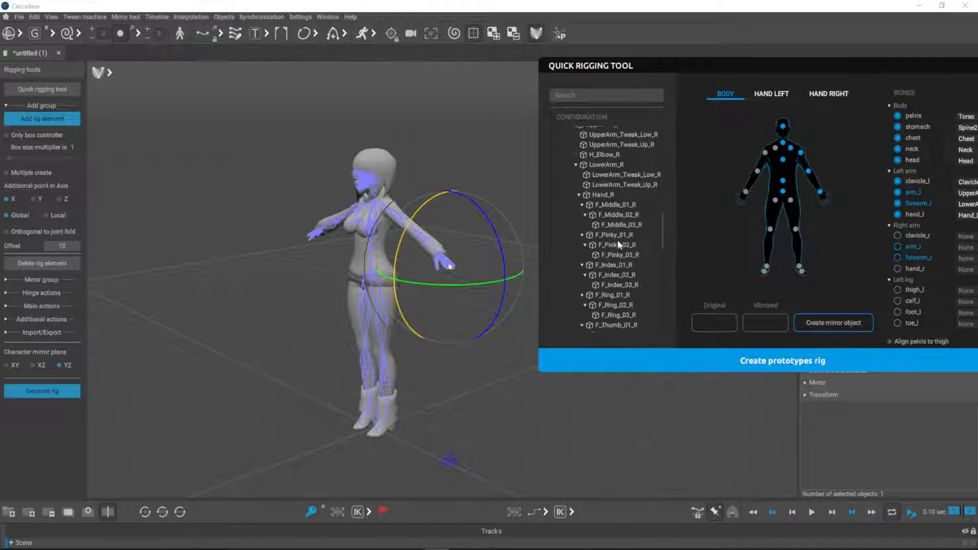
scroll(618, 245, down, 4)
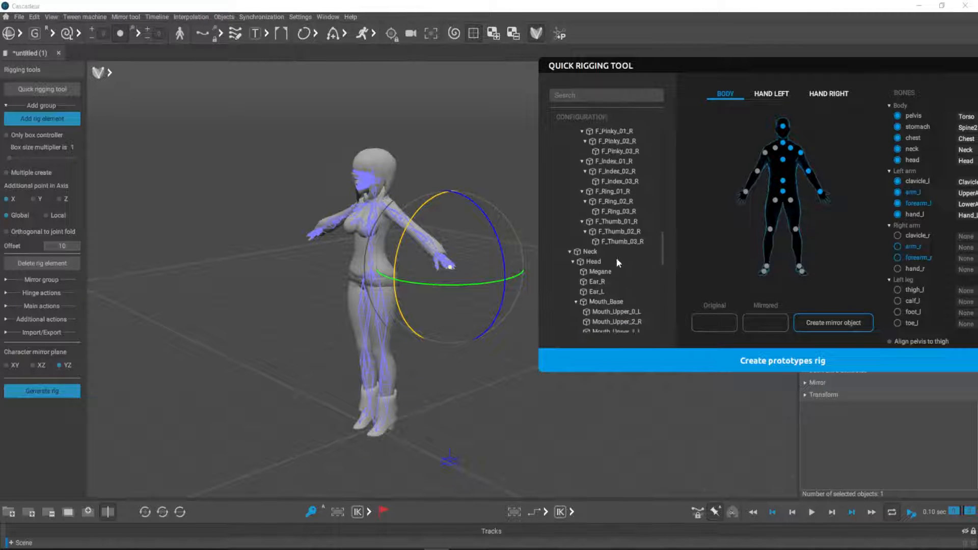
scroll(631, 265, up, 15)
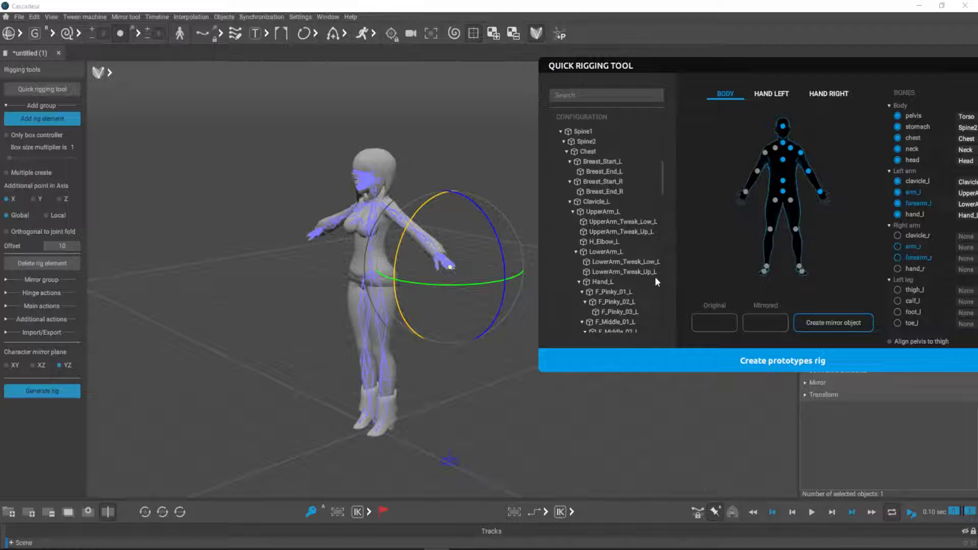
scroll(645, 246, up, 8)
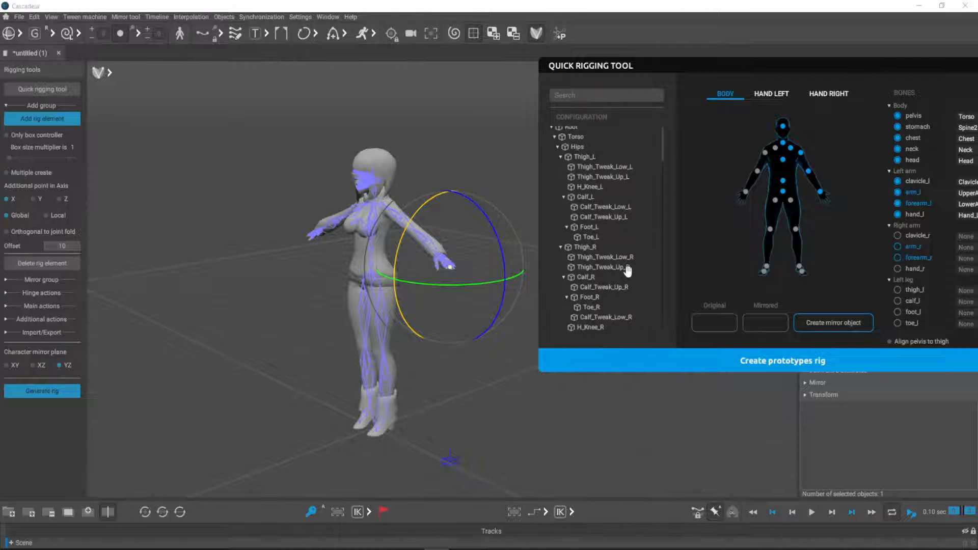
click(585, 157)
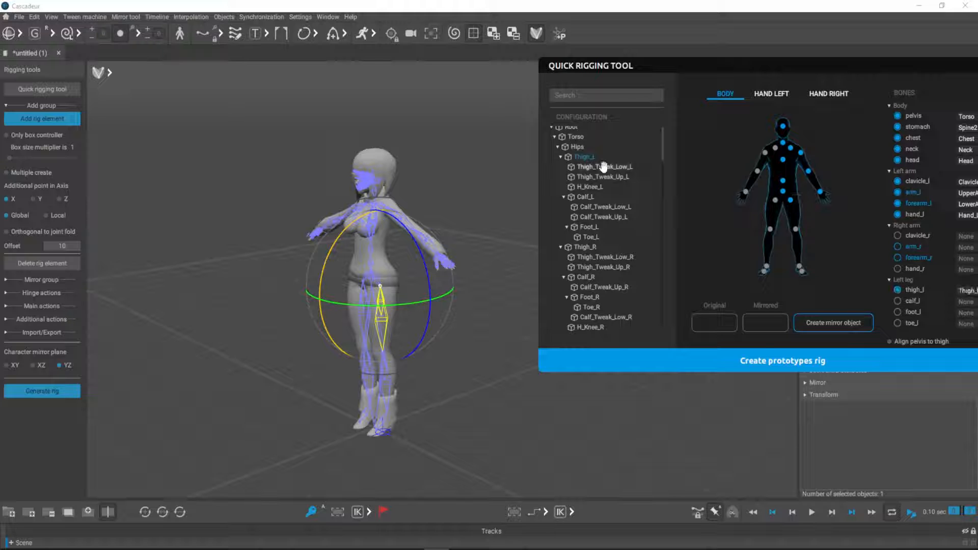
click(585, 197)
click(795, 230)
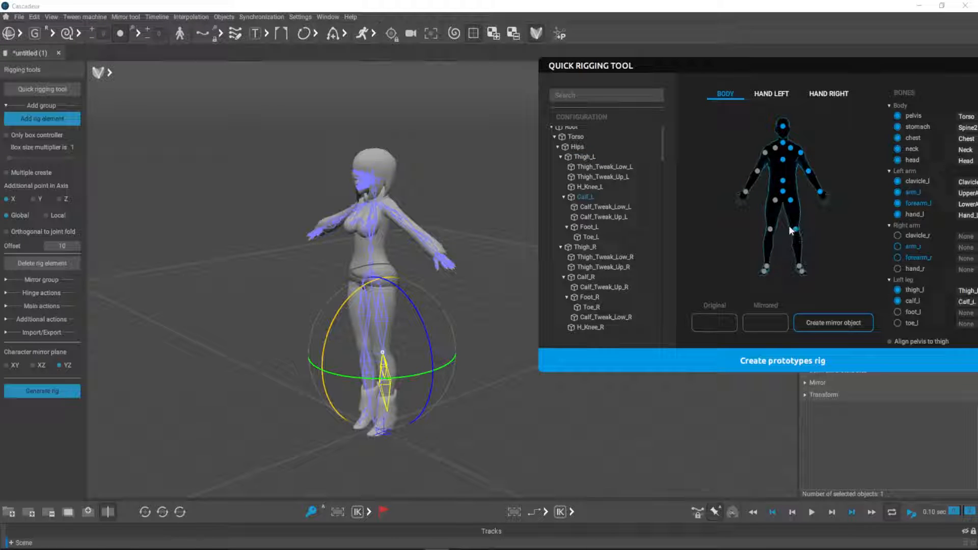
click(586, 226)
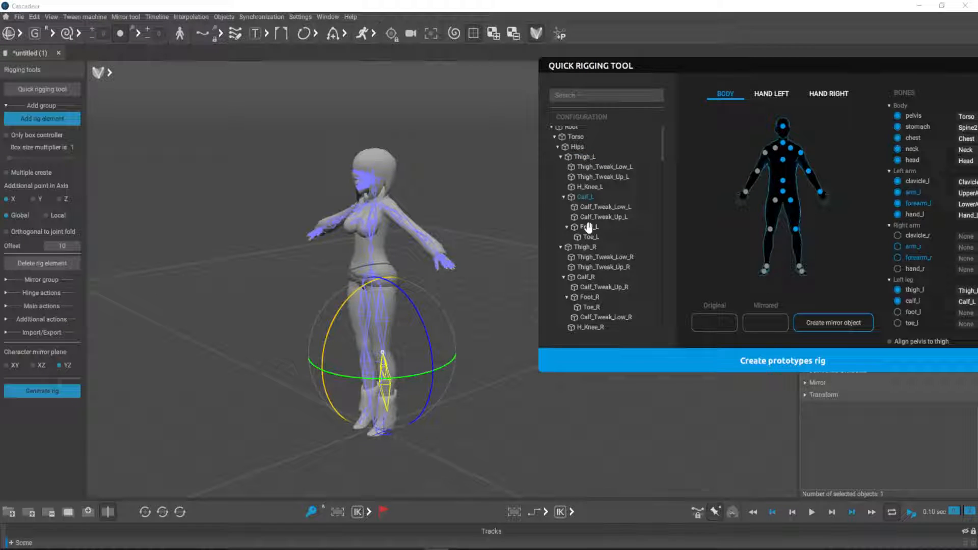
click(800, 267)
click(590, 237)
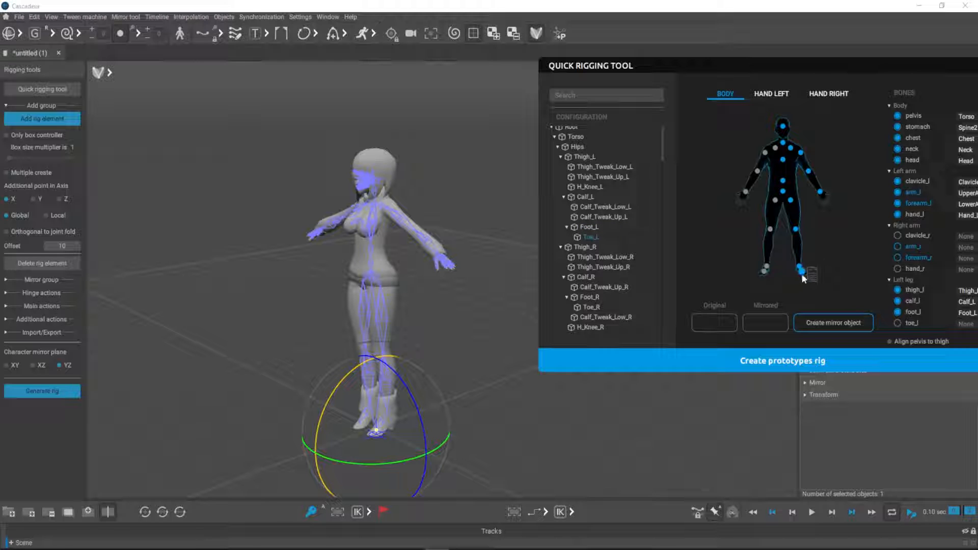
click(802, 272)
Mirror the left-side bone assignments with original suffix _L and mirrored suffix _R, and create the prototypes rig.
click(730, 318)
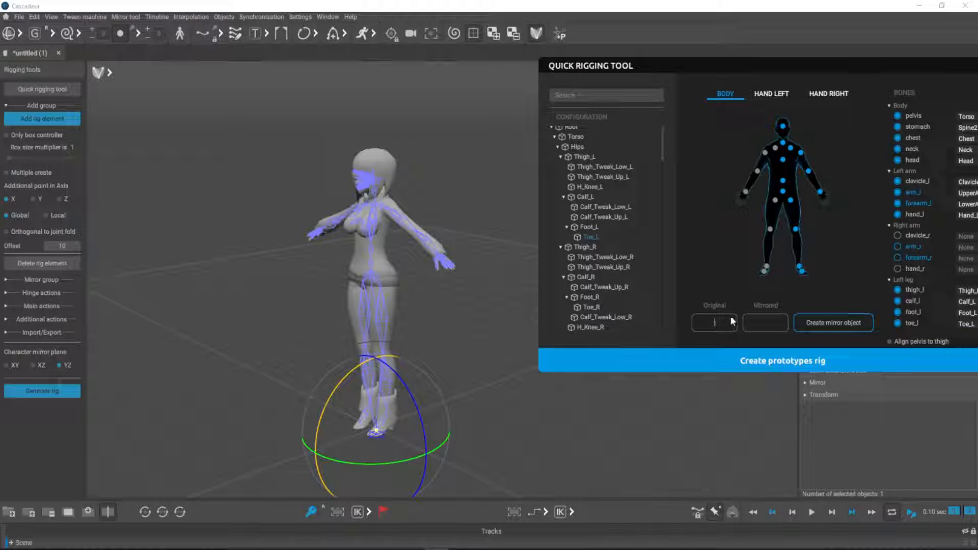
text(_l)
key(Tab)
text(_R)
click(825, 328)
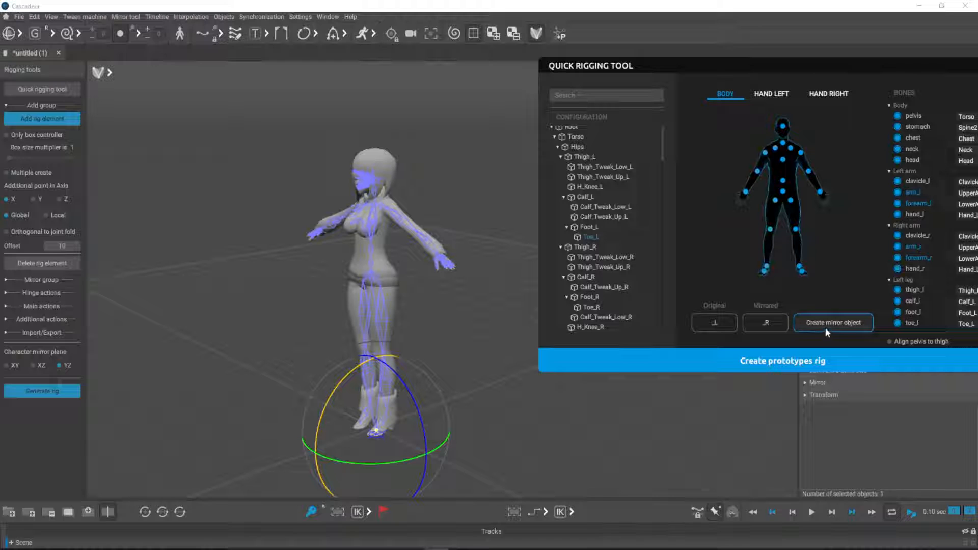
click(730, 363)
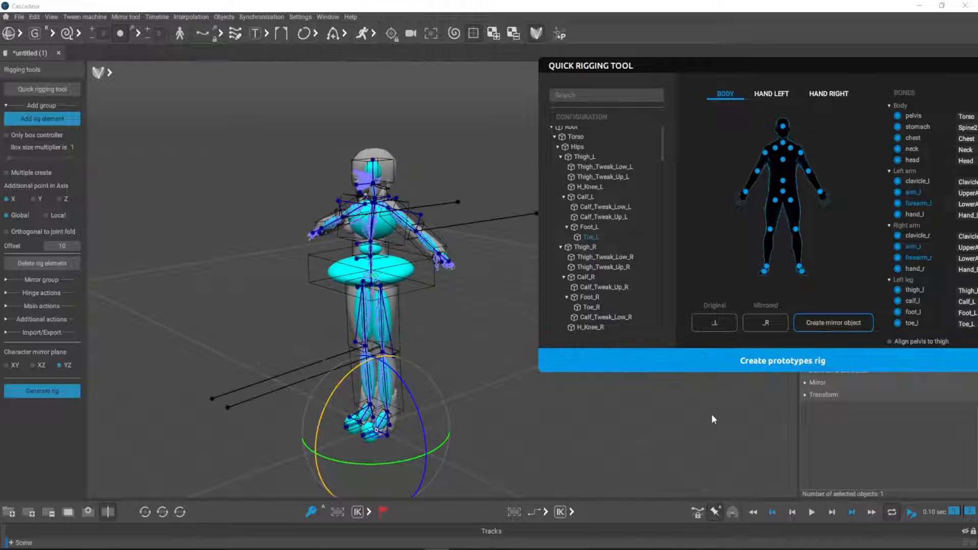
Review the bone hierarchy in the Quick Rigging Tool's configuration list and open the tool's template options.
right_drag(533, 346, 606, 459)
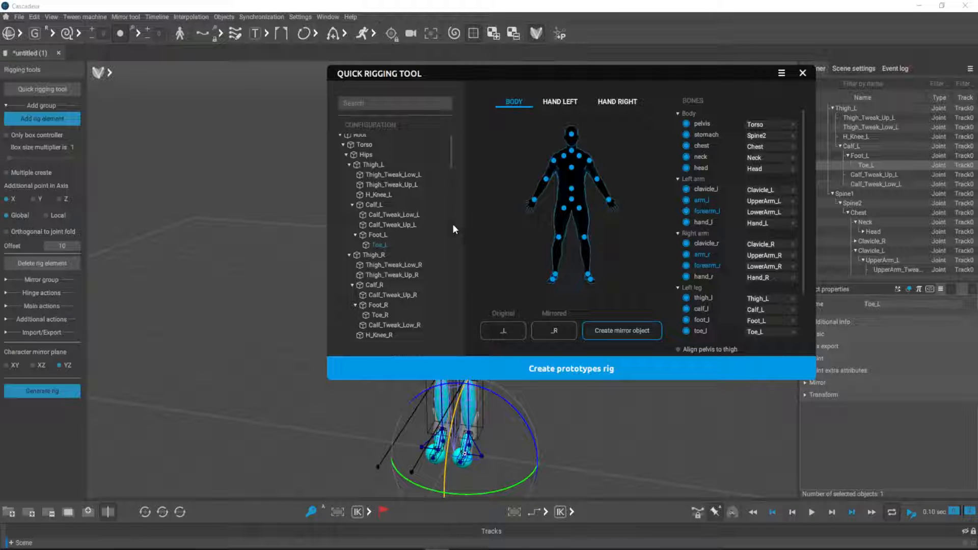
drag(497, 71, 607, 46)
scroll(540, 219, down, 10)
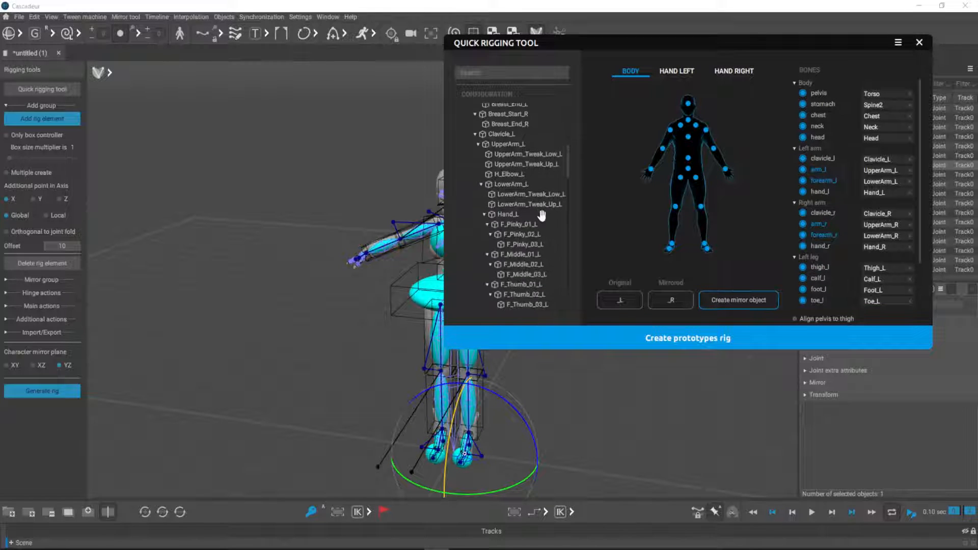
scroll(542, 215, down, 5)
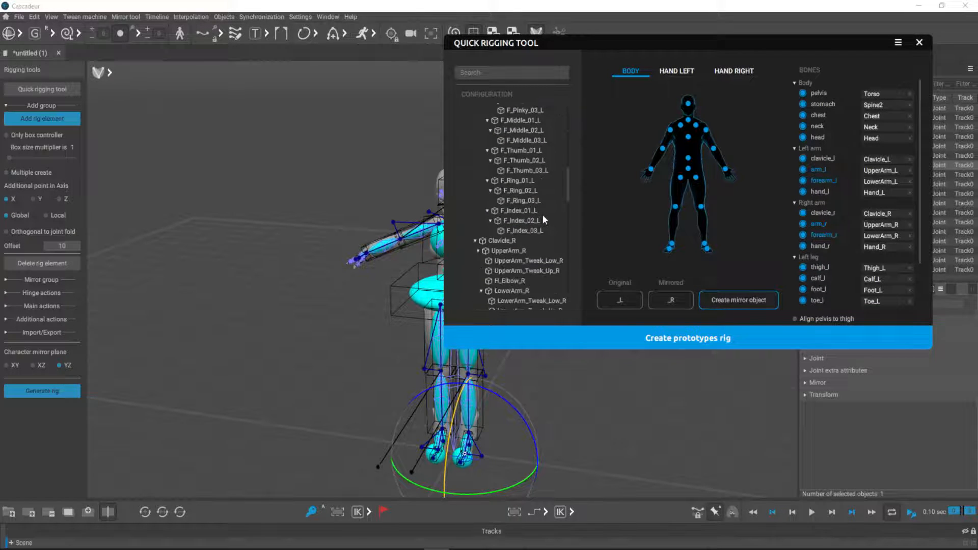
scroll(543, 214, up, 10)
click(898, 43)
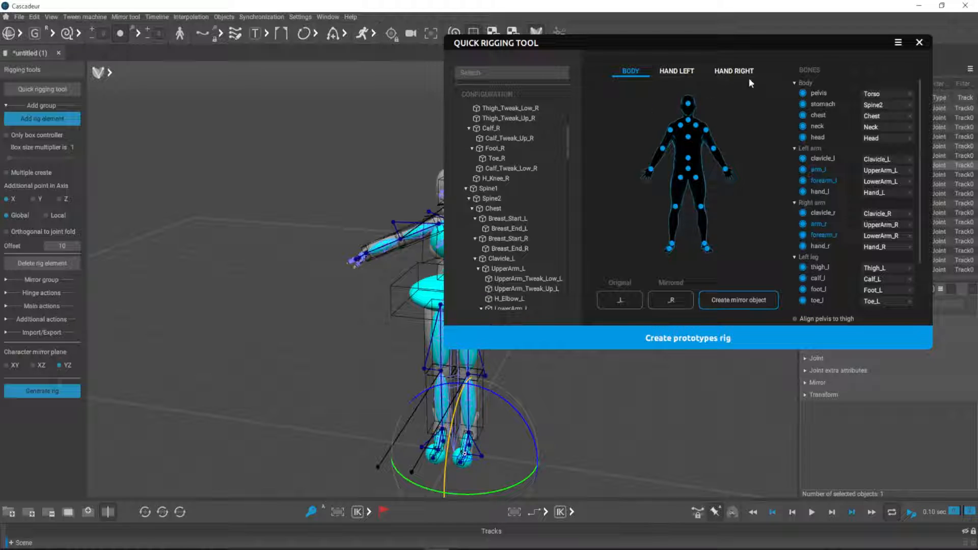
Clear the head, clavicle_l, arm_l, forearm_l and hand_l bone assignments of the body template.
drag(583, 45, 493, 72)
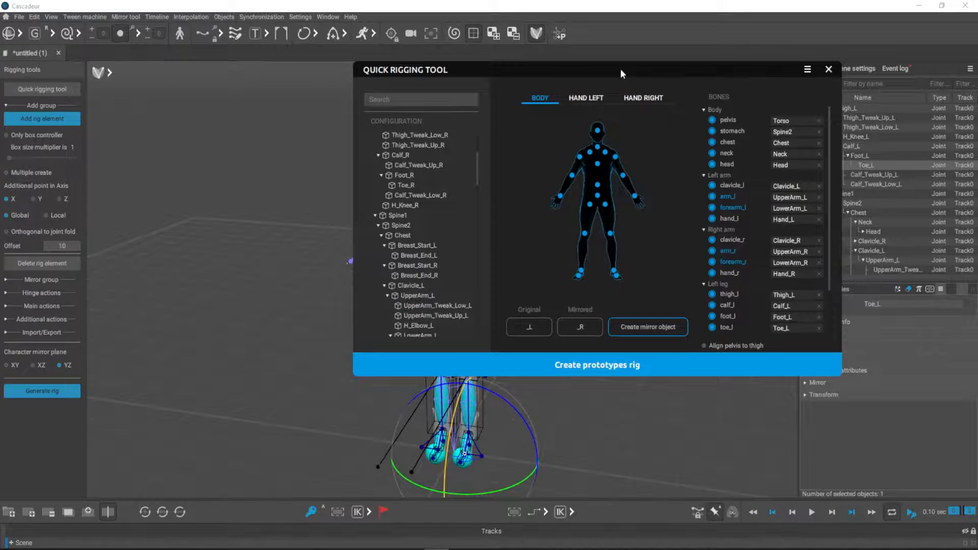
drag(621, 74, 553, 70)
scroll(627, 272, down, 2)
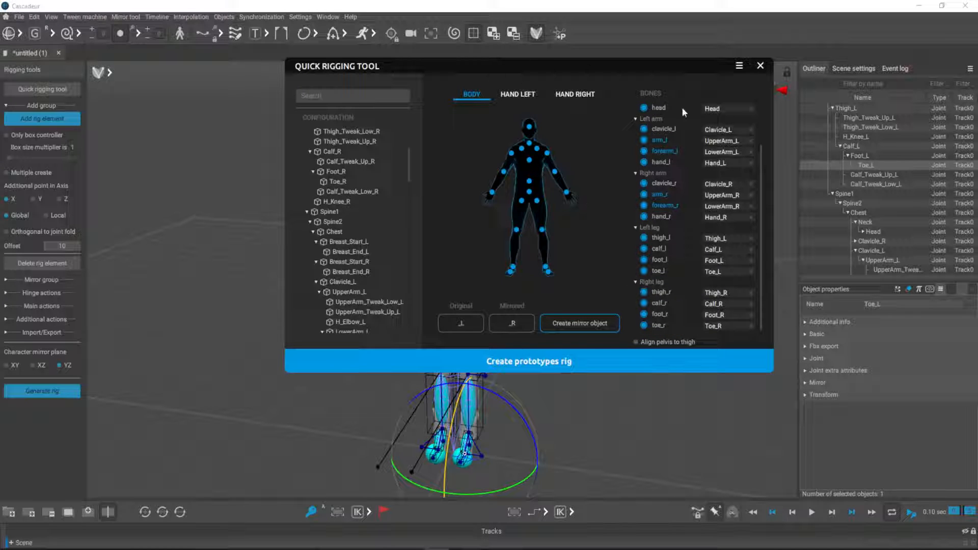
click(750, 109)
click(750, 130)
click(750, 141)
click(750, 152)
click(751, 163)
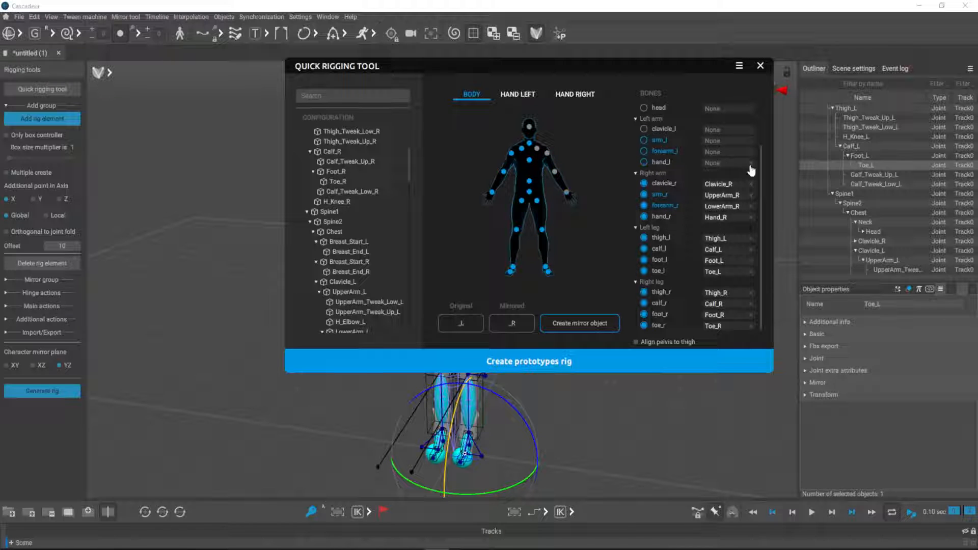
Clear the bone assignments of the whole right arm and the whole left leg in the body template.
click(751, 184)
click(750, 196)
click(750, 207)
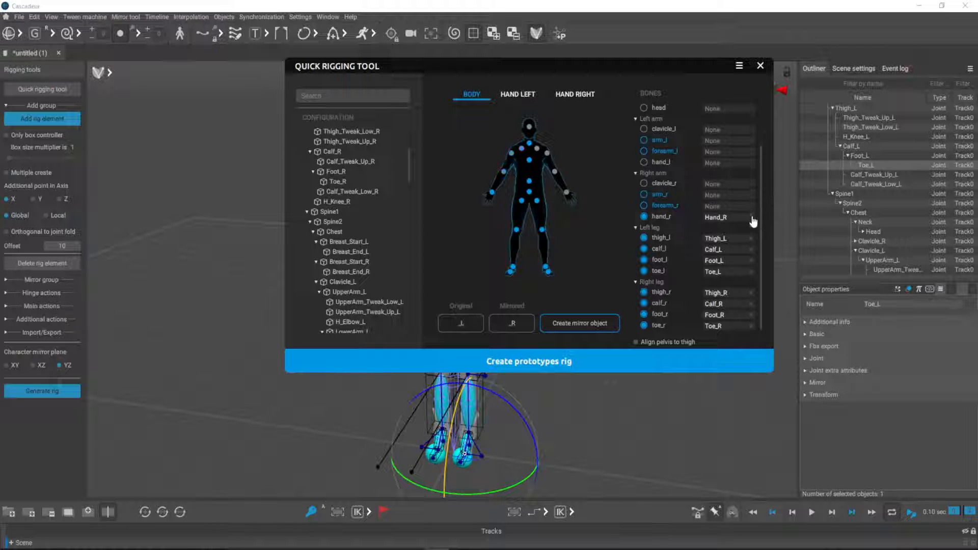
click(751, 218)
click(750, 239)
click(751, 250)
click(751, 260)
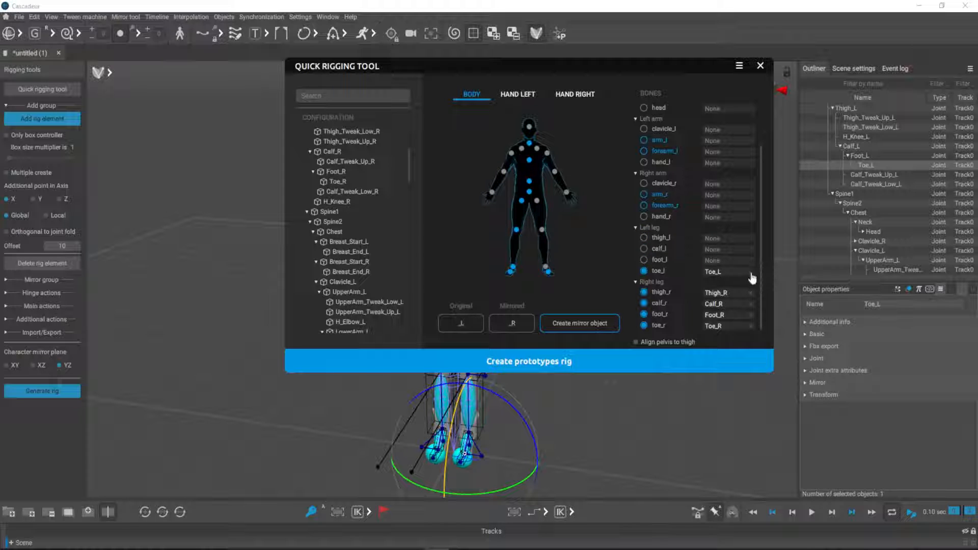
click(751, 272)
Close the Quick Rigging Tool, select the whole prototypes rig and delete its rig elements from the character.
drag(665, 79, 840, 59)
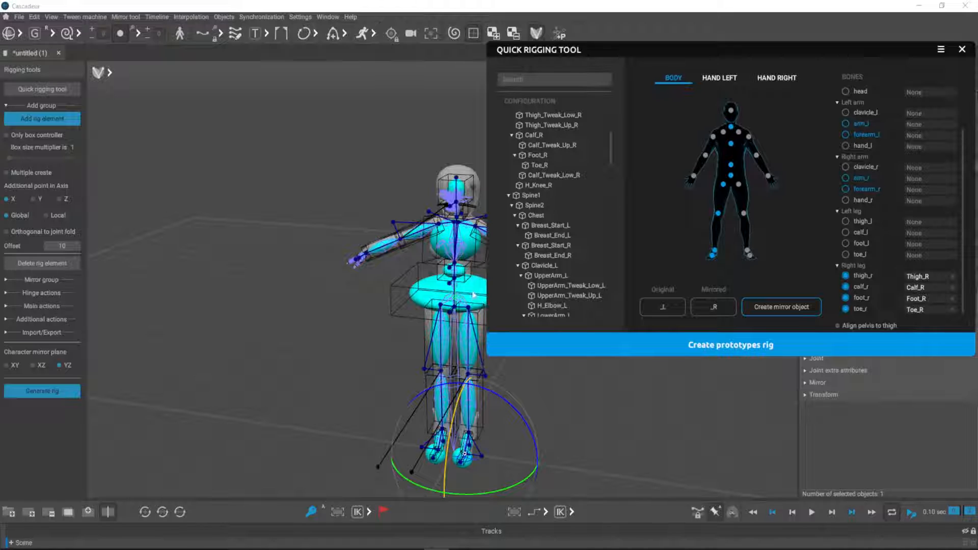
click(962, 50)
click(488, 297)
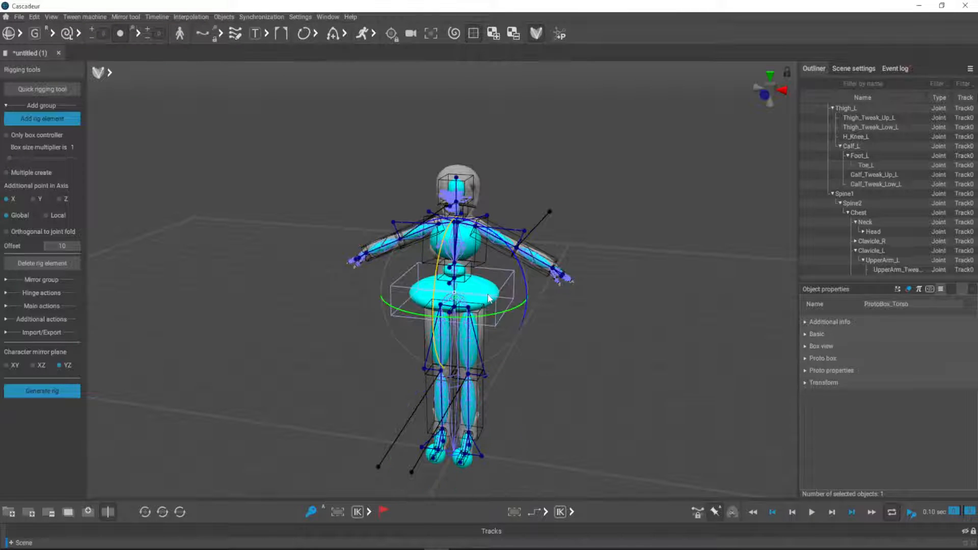
double_click(489, 288)
click(67, 267)
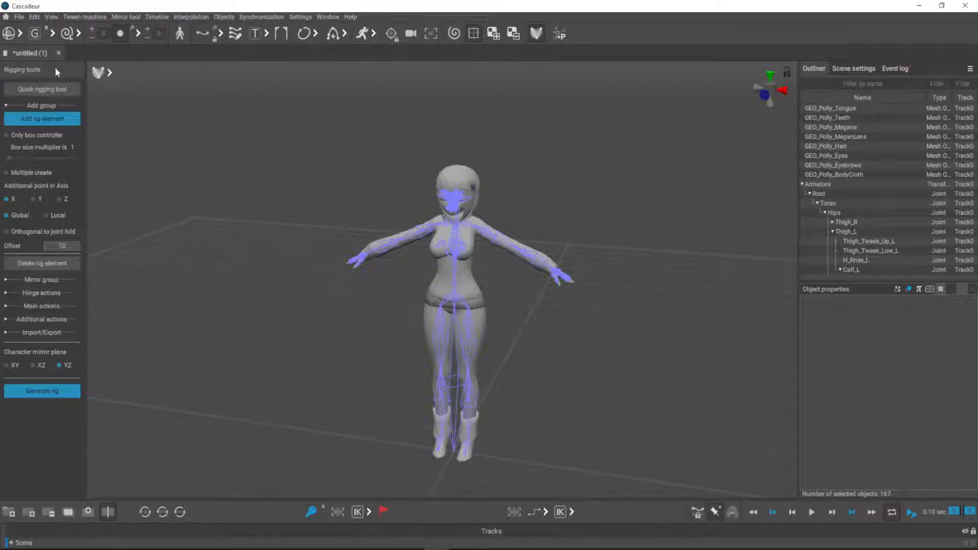
Load the saved bone assignment template in the Quick Rigging Tool, create the prototypes rig again and close the tool.
click(54, 90)
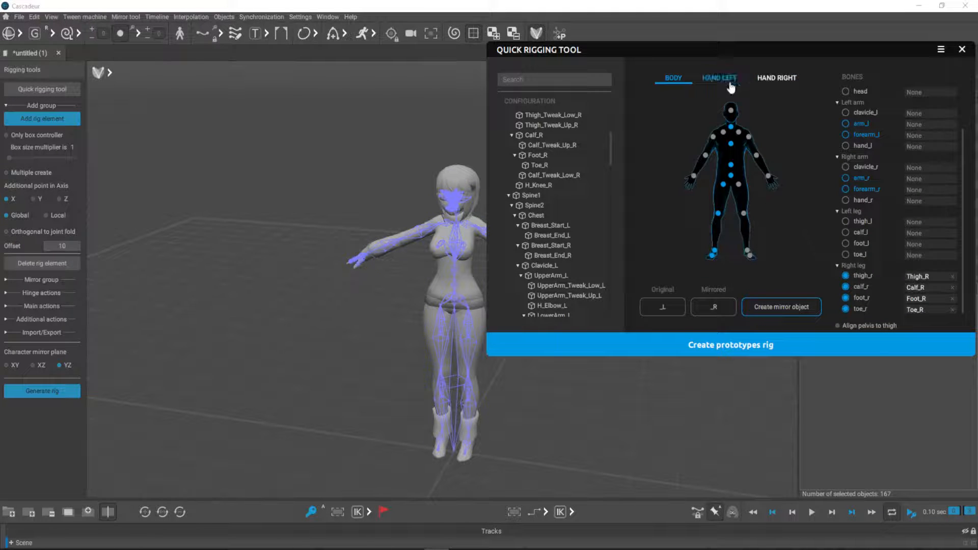
click(941, 50)
click(947, 70)
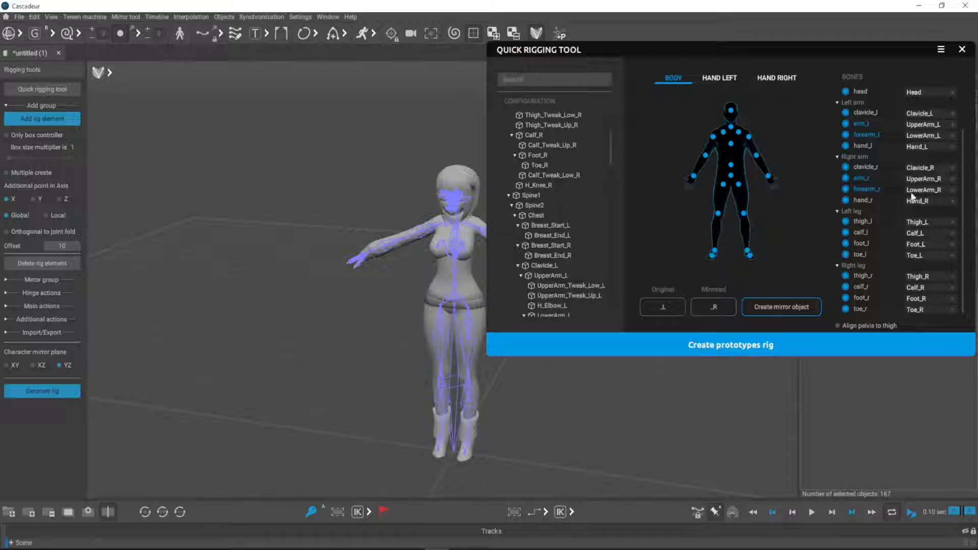
scroll(912, 196, up, 5)
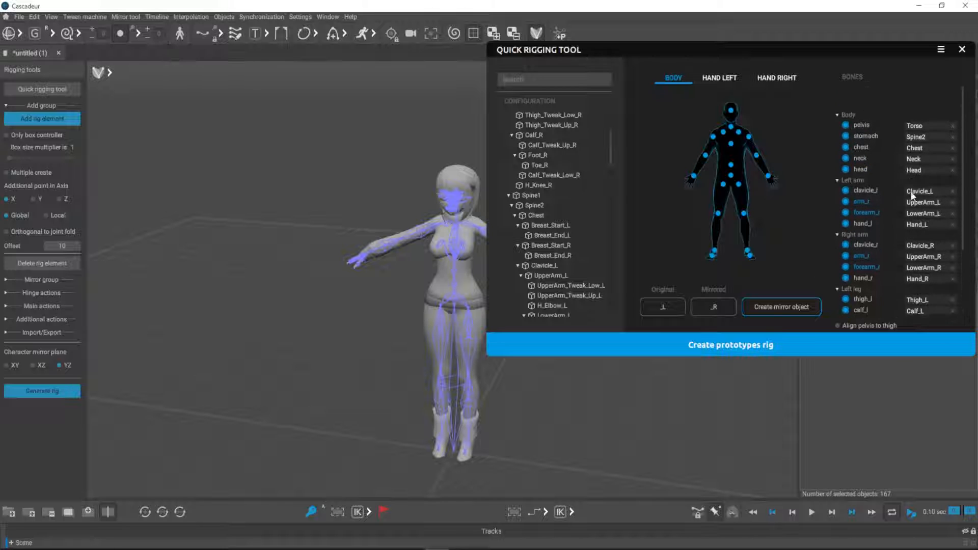
click(739, 345)
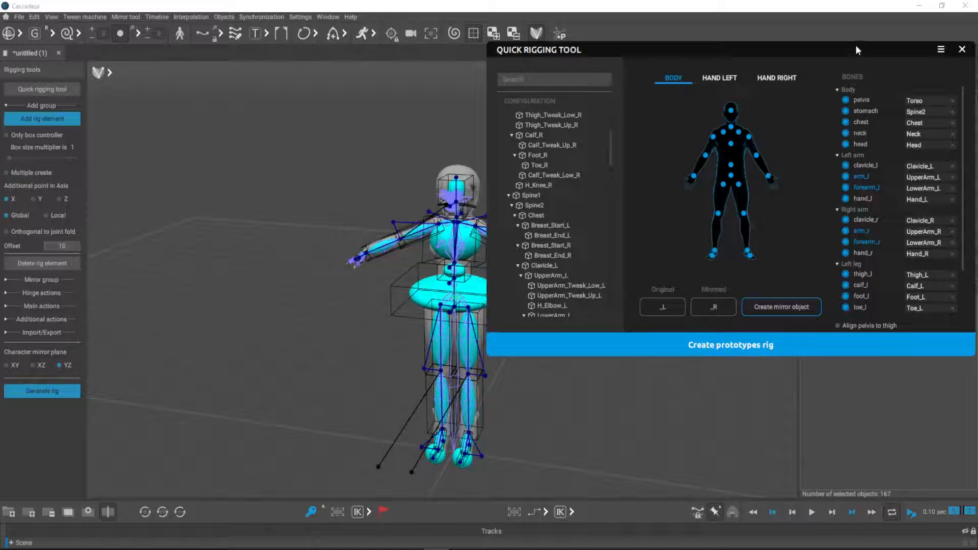
drag(856, 45, 805, 66)
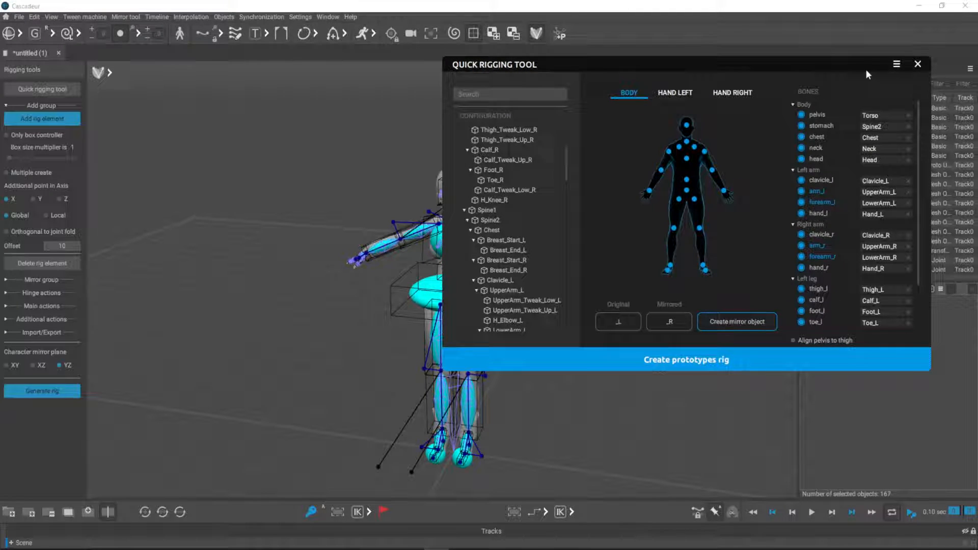
click(917, 65)
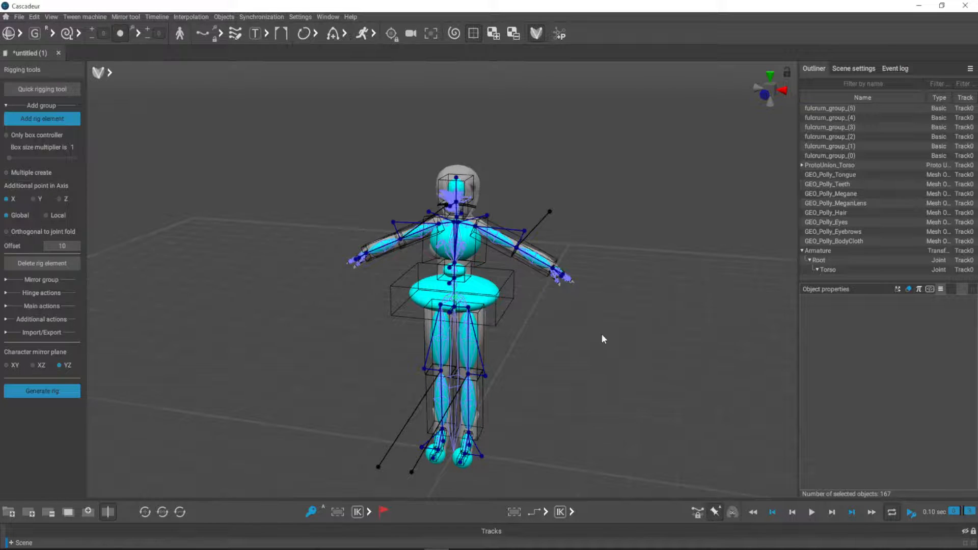
Select the right leg prototypes from thigh to toe and delete those rig elements.
right_drag(602, 339, 650, 400)
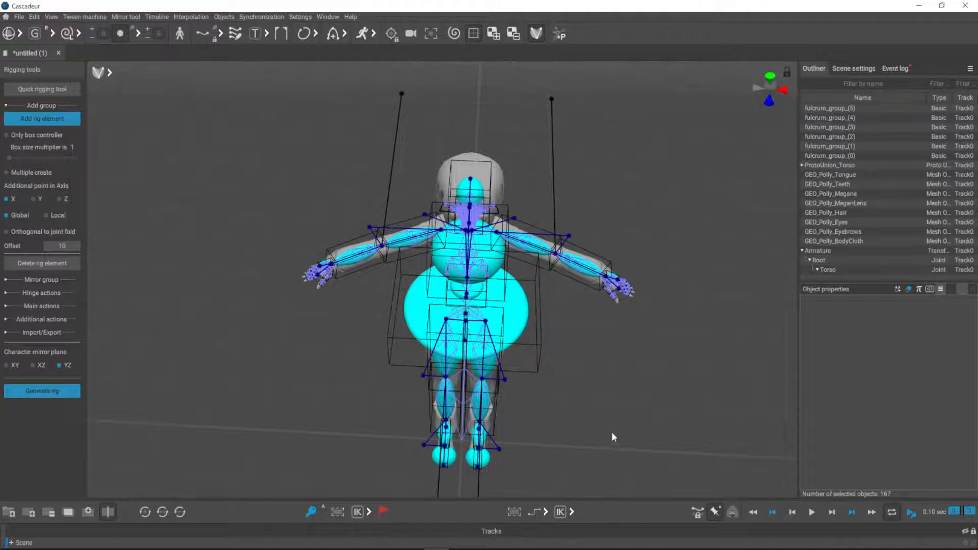
alt+drag(612, 433, 589, 330)
alt+middle_drag(573, 364, 590, 265)
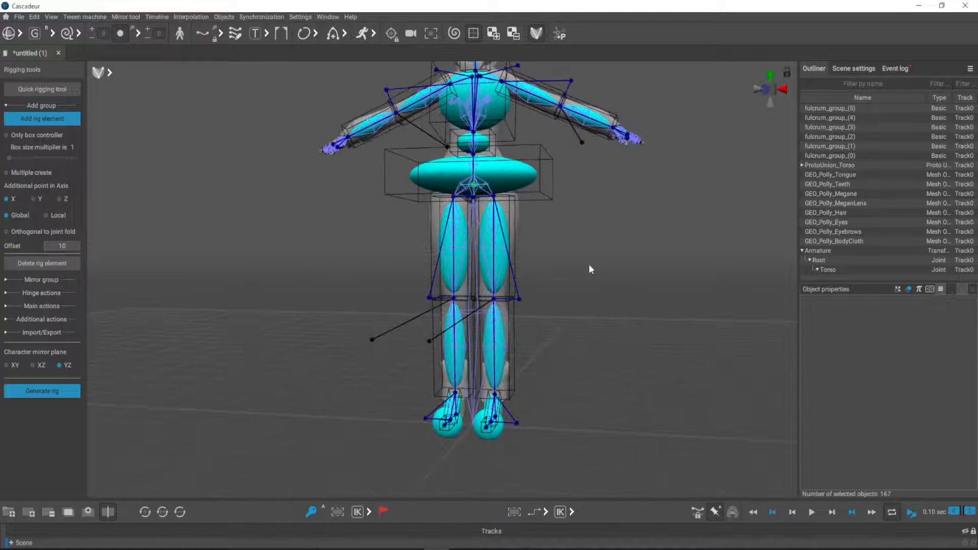
alt+drag(589, 264, 610, 353)
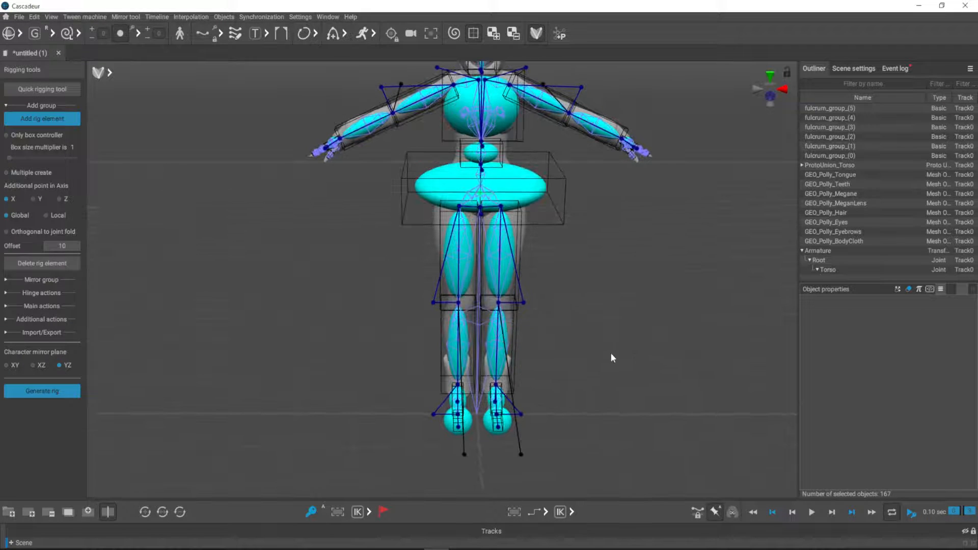
click(472, 234)
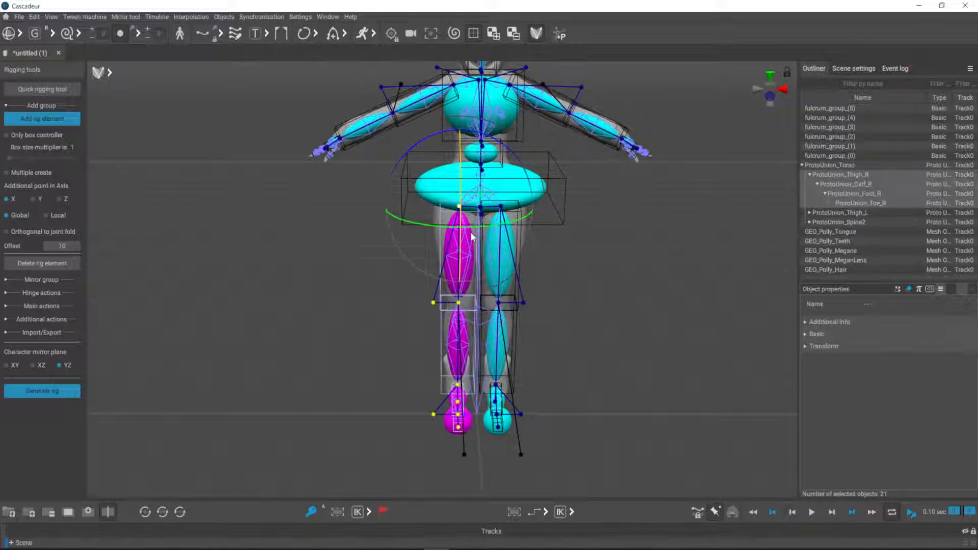
click(47, 264)
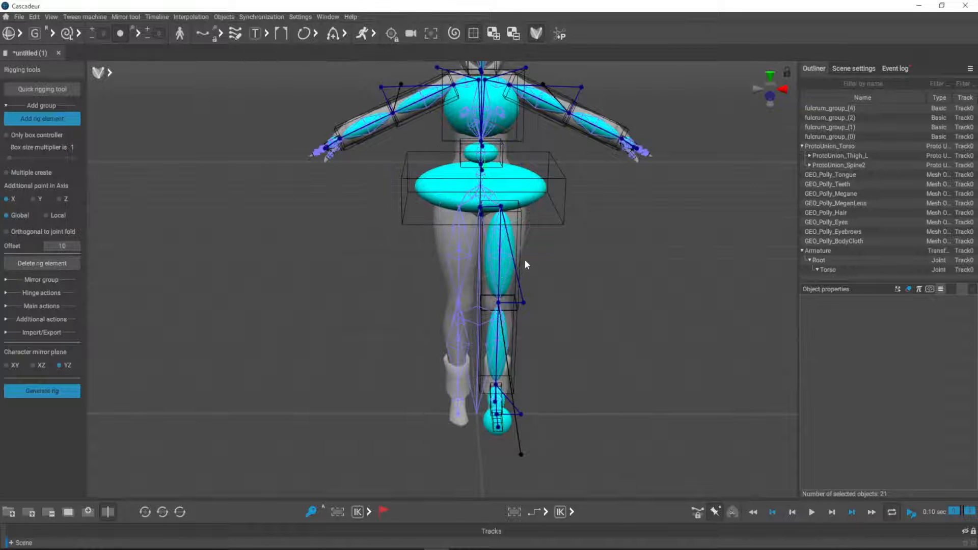
Select the right arm prototypes from the clavicle down to the fingers and delete those rig elements.
alt+middle_drag(605, 244, 617, 421)
scroll(480, 292, up, 5)
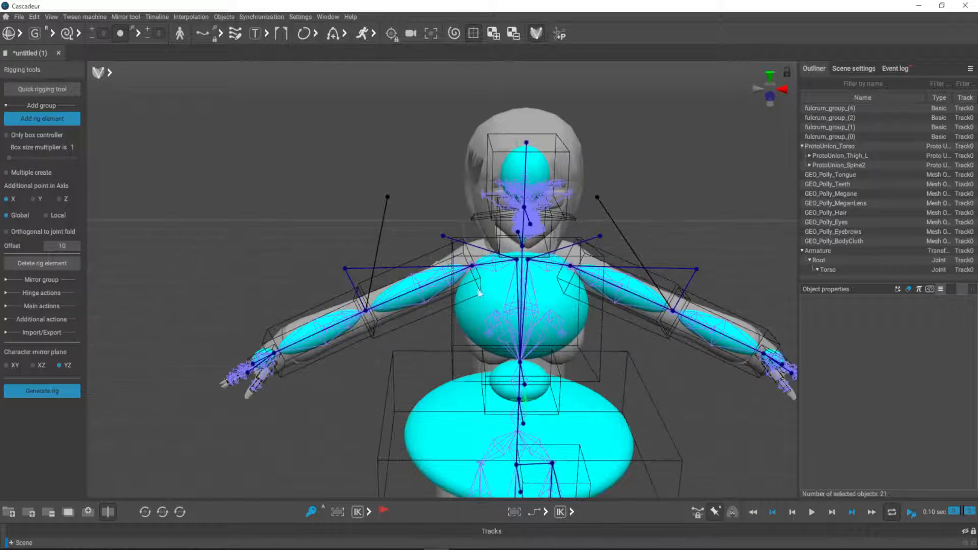
click(485, 264)
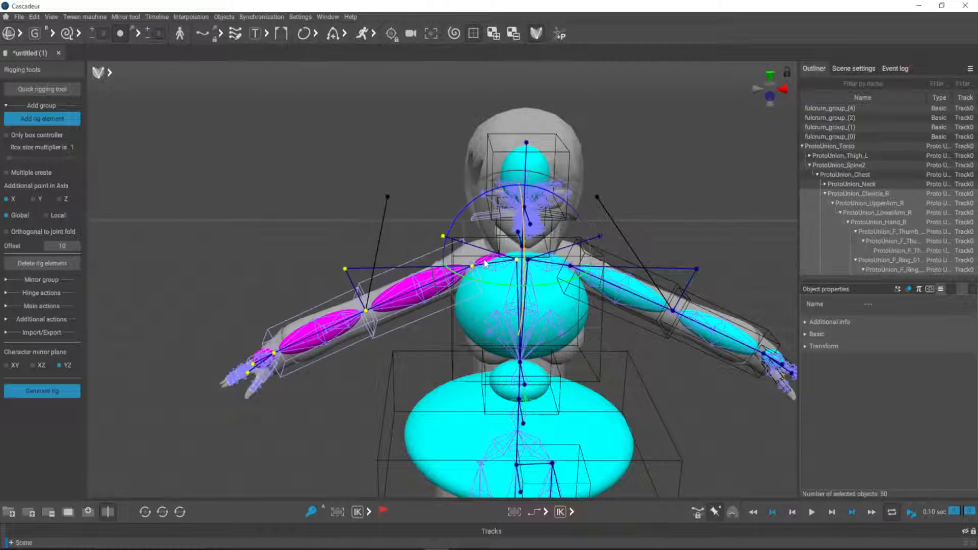
click(41, 263)
Examine the torso prototype's Proto union behaviour properties and deselect it.
alt+drag(702, 378, 644, 342)
alt+middle_drag(600, 299, 580, 153)
scroll(606, 348, down, 5)
alt+drag(606, 348, 683, 362)
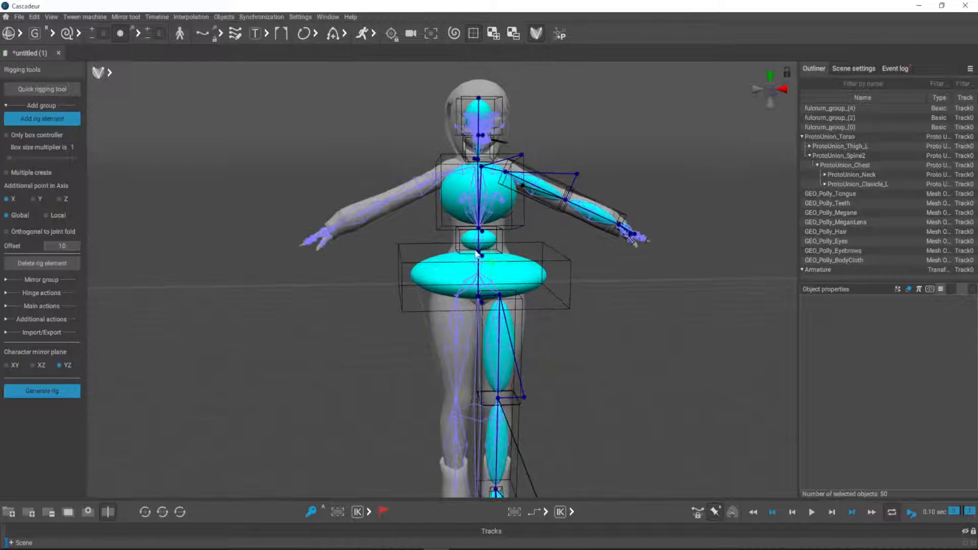
click(500, 275)
click(840, 358)
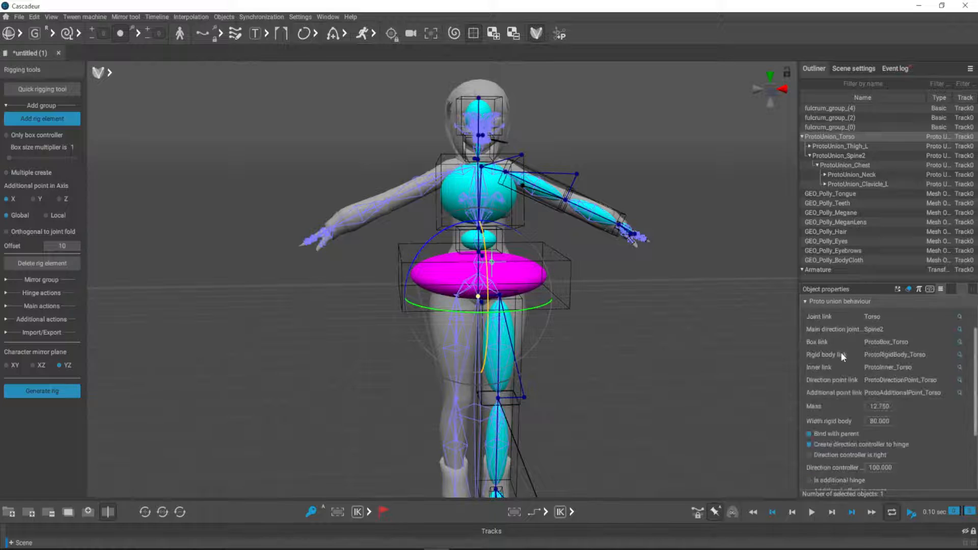
click(653, 353)
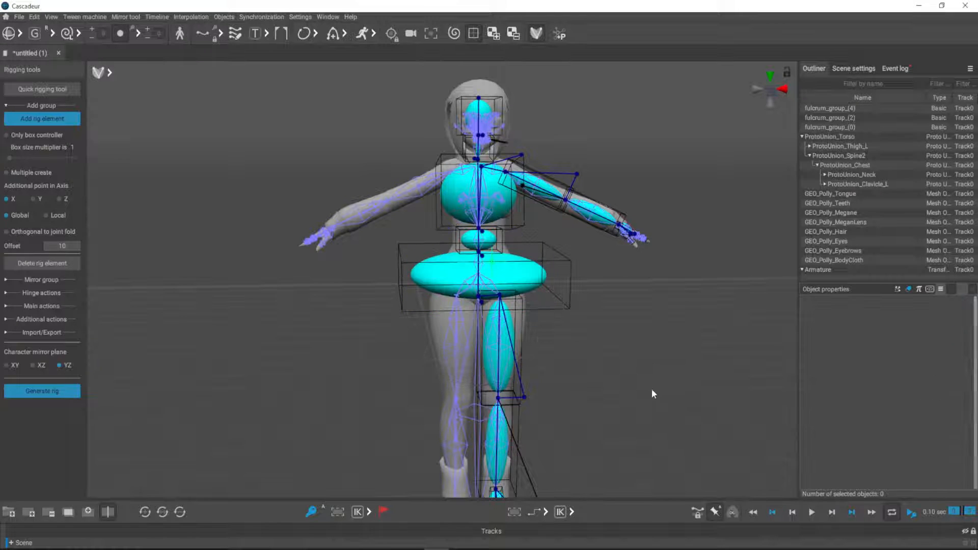
Set the torso prototype's rigid body width to 40 and check its shape from the side.
mouse_move(651, 393)
alt+mouse_down()
mouse_move(623, 399)
mouse_move(665, 389)
alt+mouse_up()
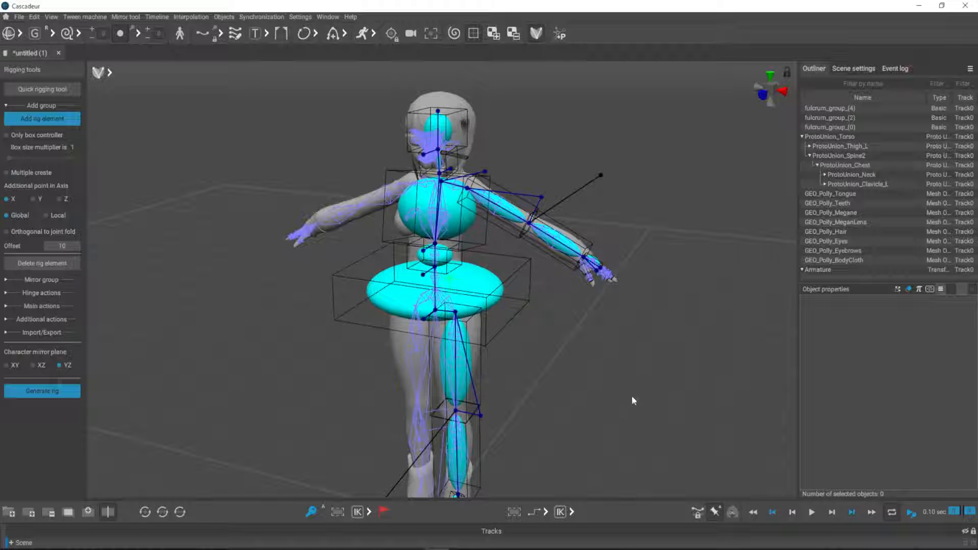
click(472, 289)
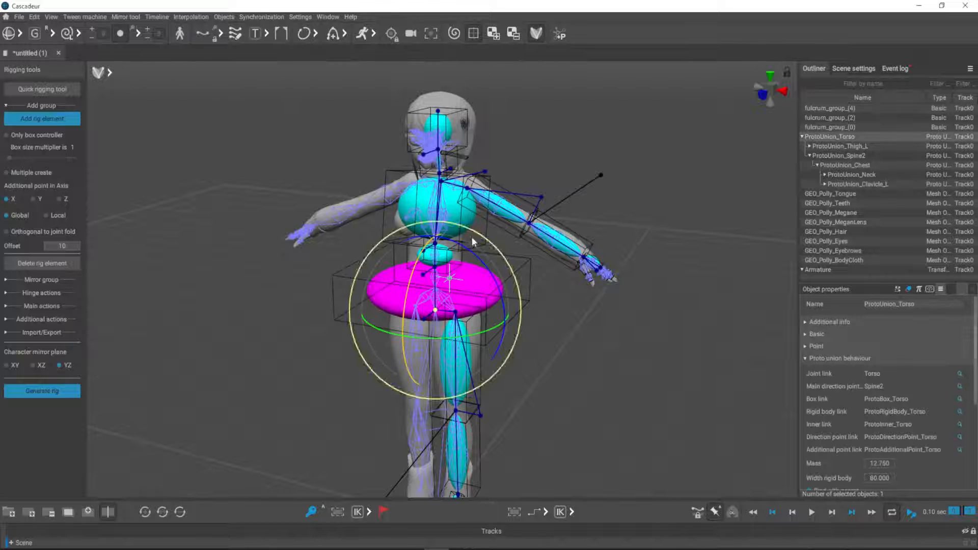
alt+drag(478, 170, 618, 338)
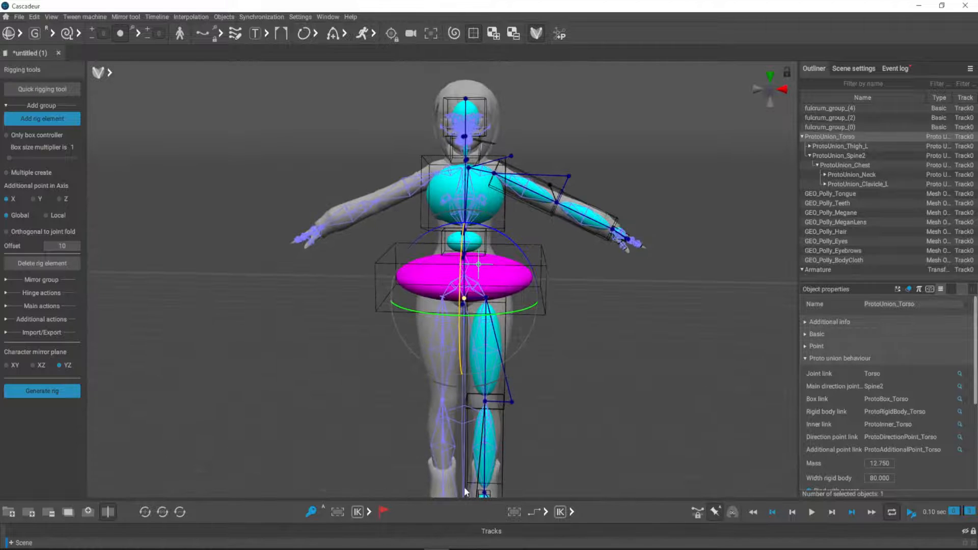
alt+drag(691, 428, 601, 365)
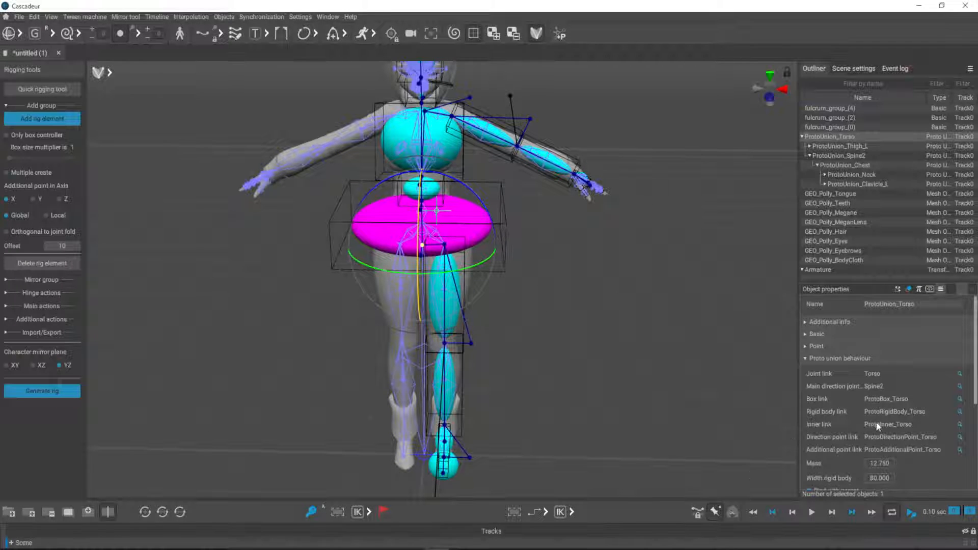
scroll(836, 439, down, 3)
scroll(836, 440, down, 1)
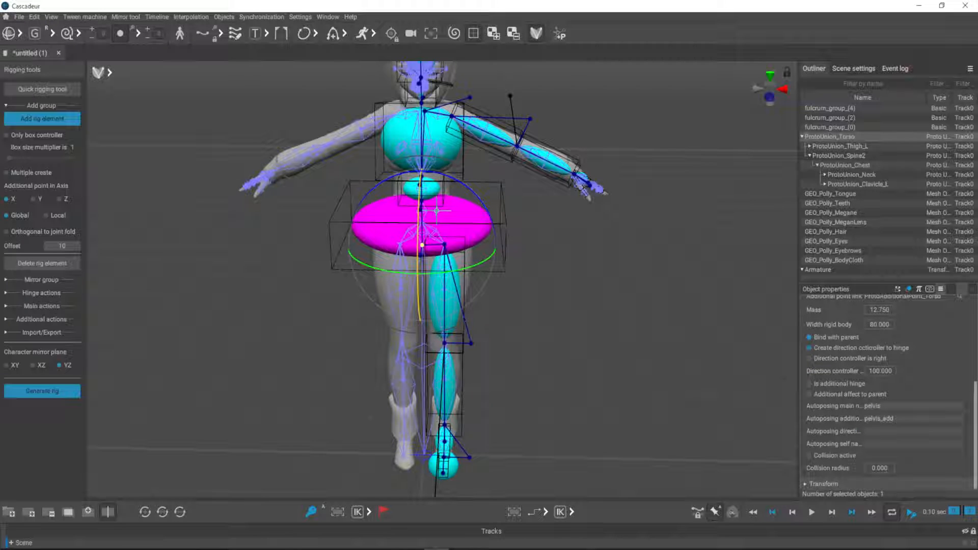
double_click(877, 325)
key(Return)
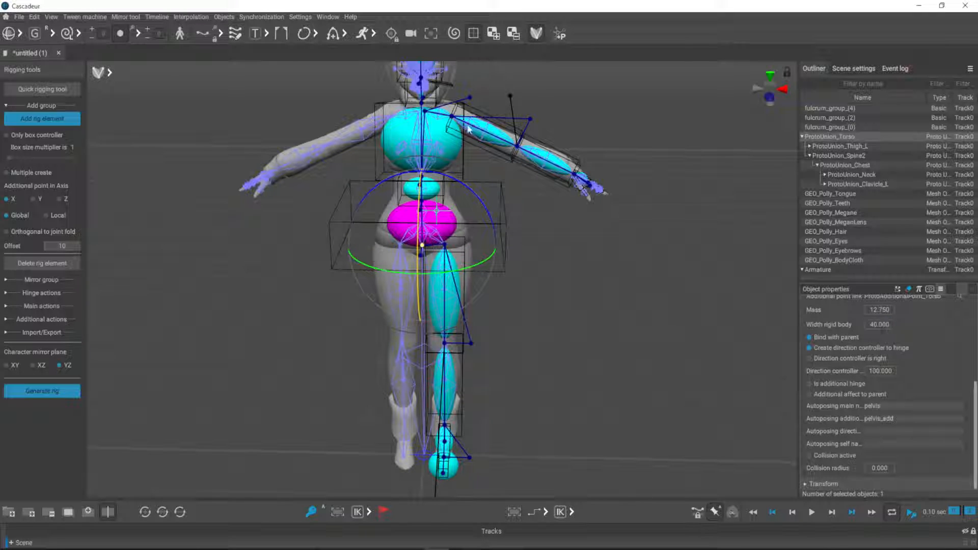
right_drag(331, 260, 504, 219)
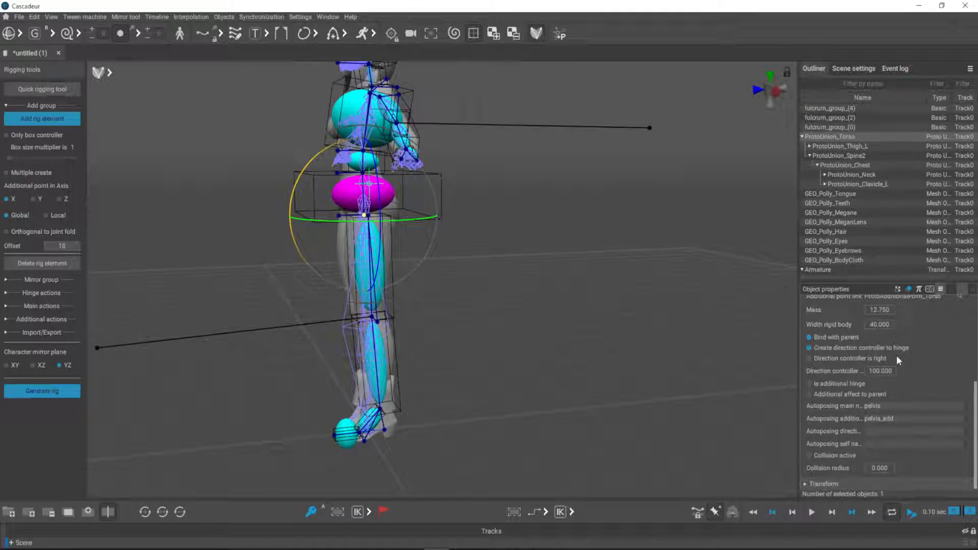
Try a rigid body width of 35 for the torso prototype and settle on 32.
click(884, 325)
text(35)
key(Return)
right_drag(606, 275, 773, 328)
click(880, 324)
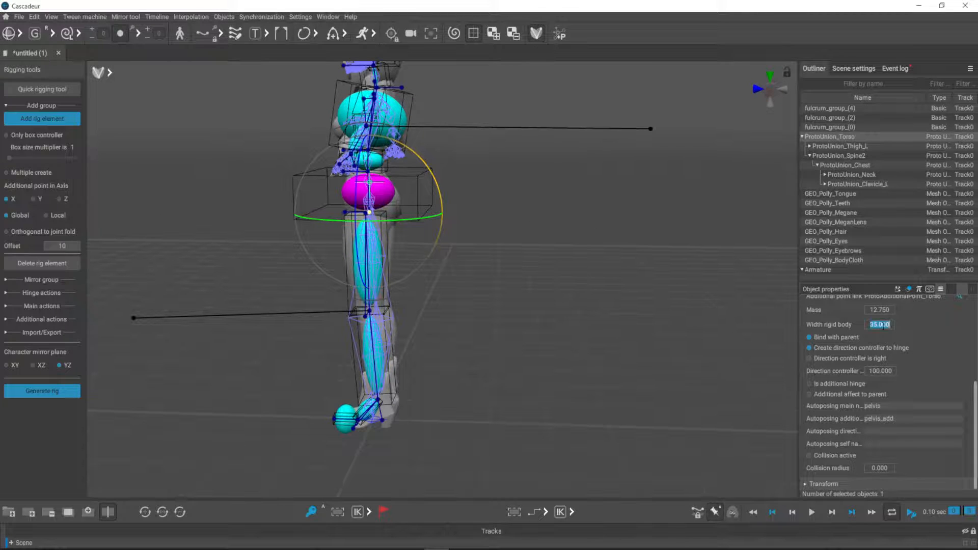
text(32)
key(Return)
right_drag(541, 275, 628, 341)
scroll(566, 276, up, 5)
right_drag(523, 332, 426, 271)
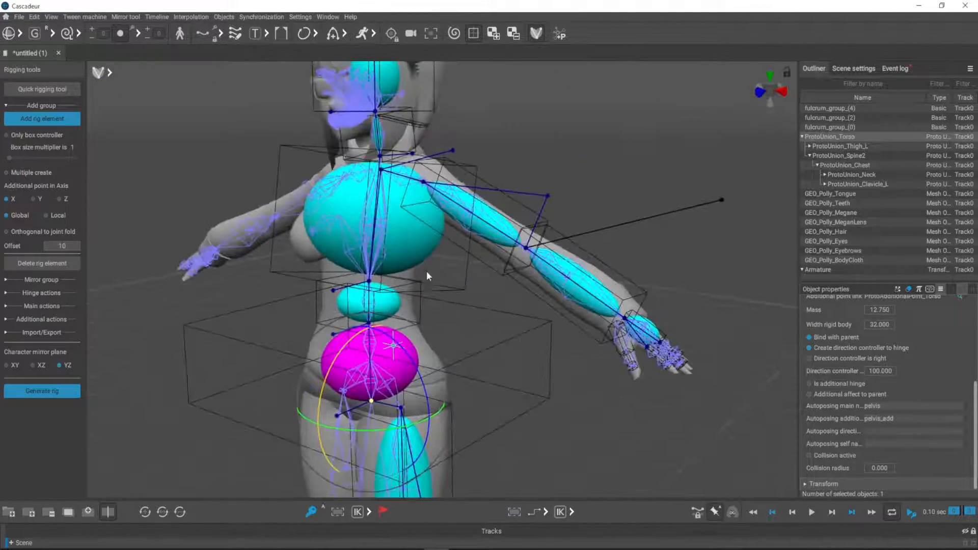
Try a rigid body width of 25 for the chest prototype and settle on 20.
click(345, 210)
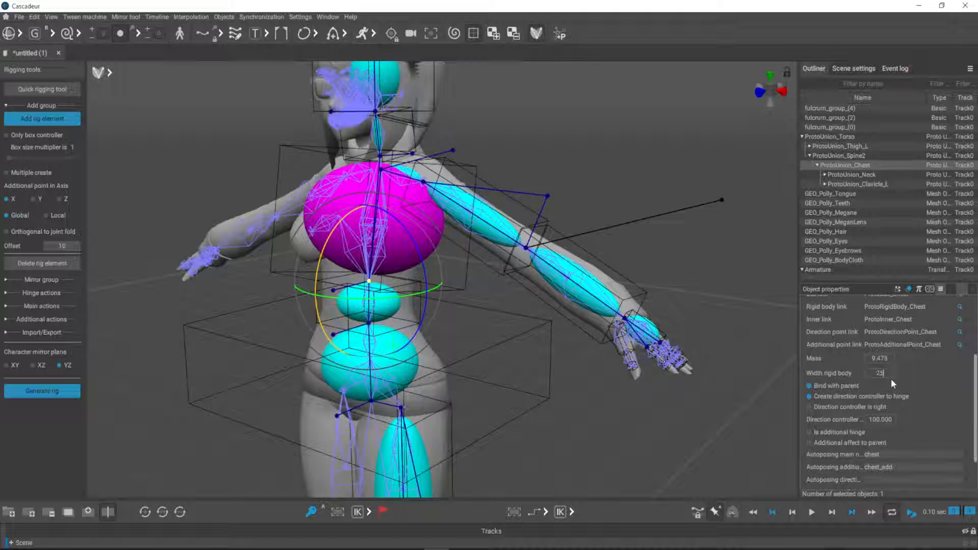
key(Return)
right_drag(673, 128, 572, 141)
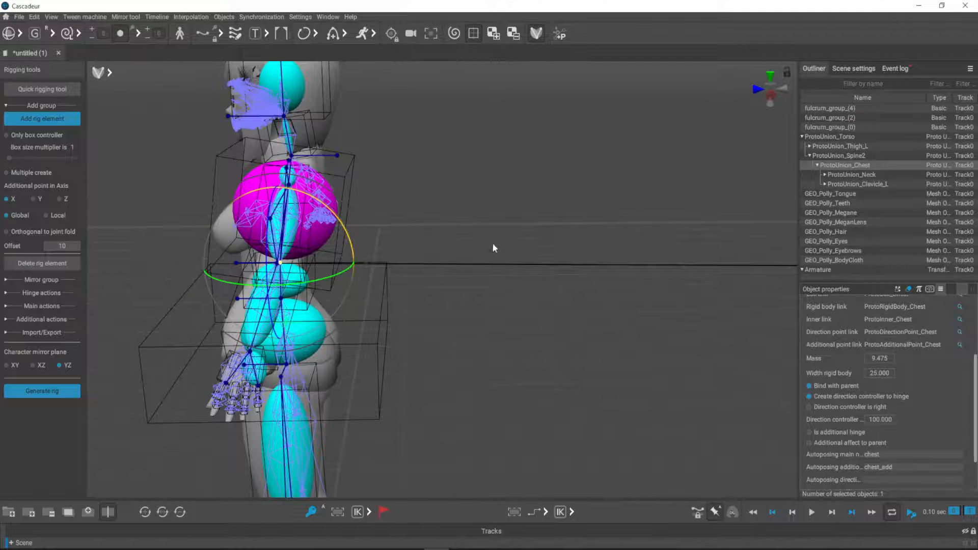
right_drag(494, 246, 304, 157)
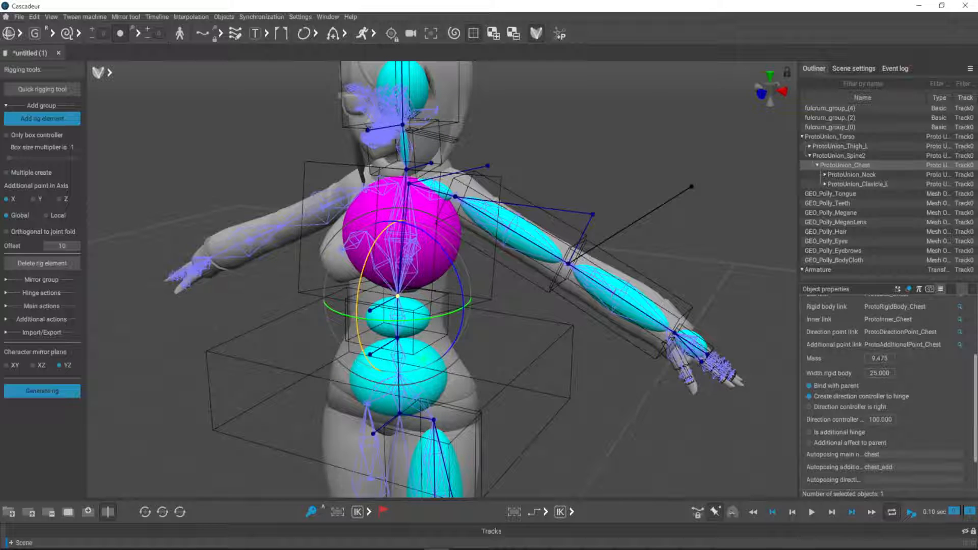
key(Tab)
text(20)
key(Return)
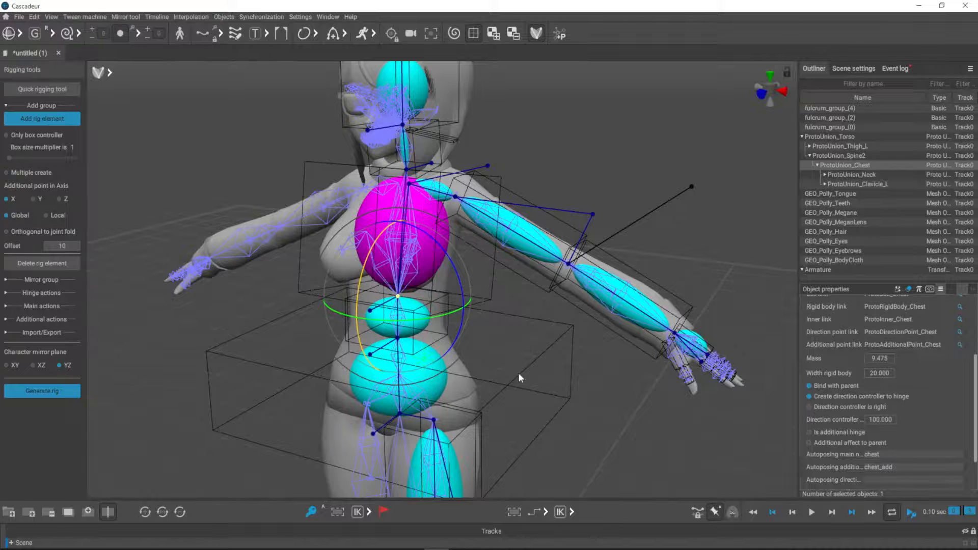
right_drag(520, 378, 645, 356)
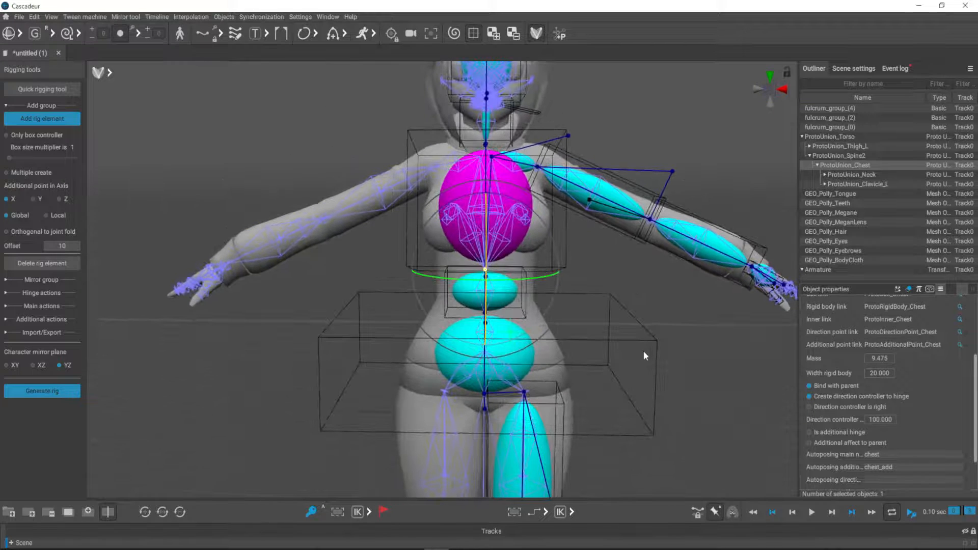
Try a rigid body width of 45 for the Spine2 prototype and settle on 40.
click(576, 312)
click(509, 296)
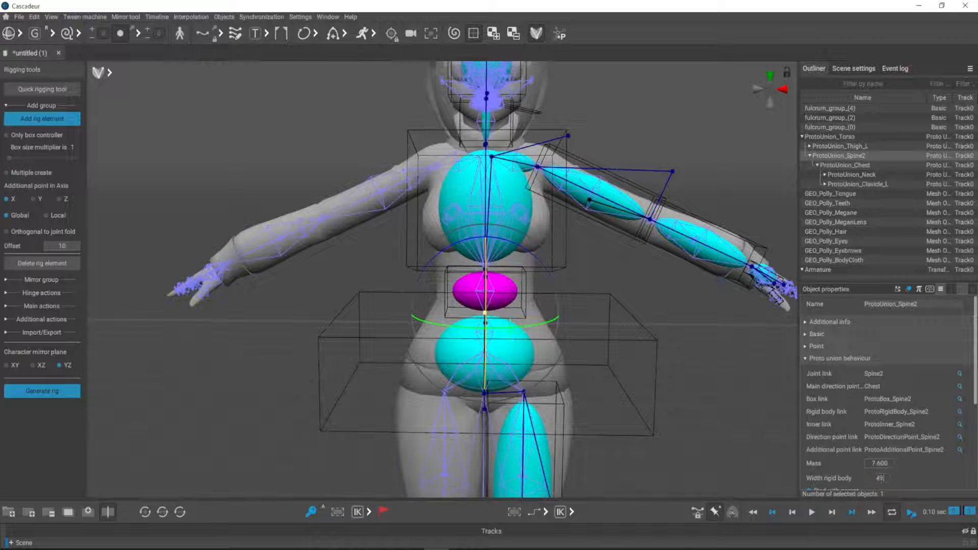
key(Return)
right_drag(586, 336, 497, 332)
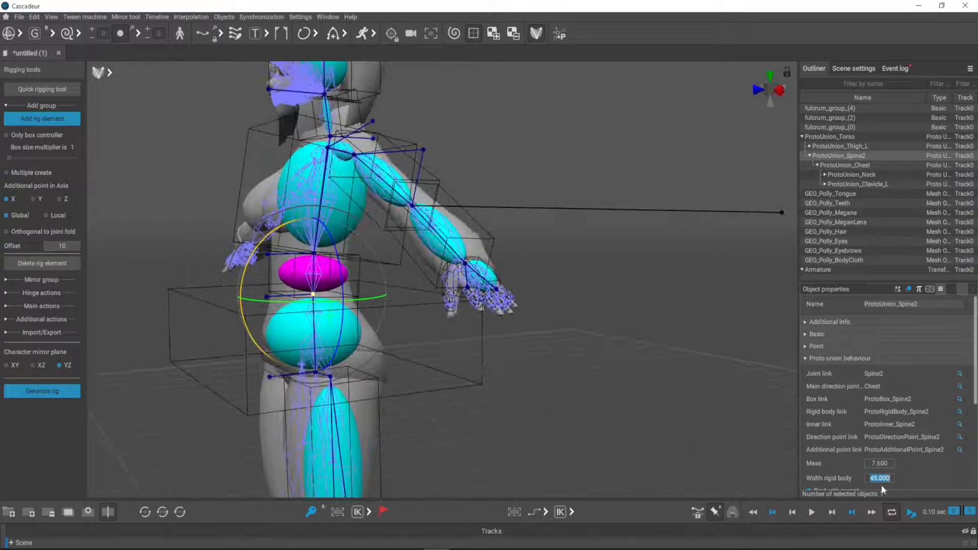
key(Return)
right_drag(645, 430, 725, 392)
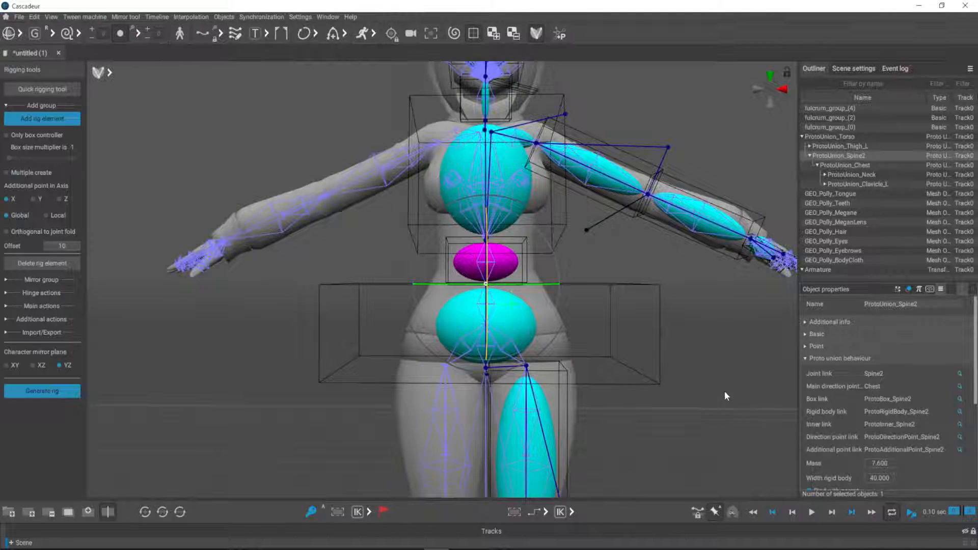
Scale down the torso's box controller in width and depth so it fits closely around the hips.
click(662, 288)
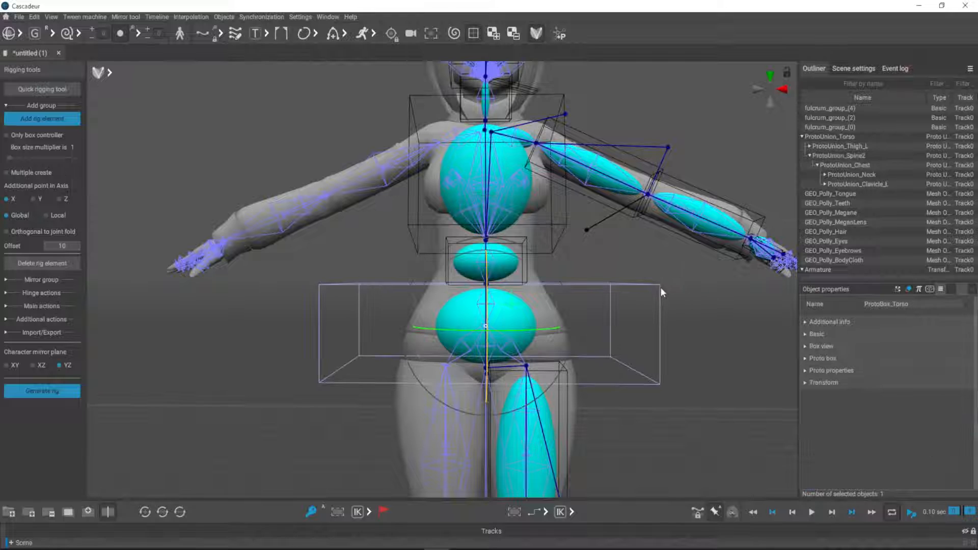
click(21, 34)
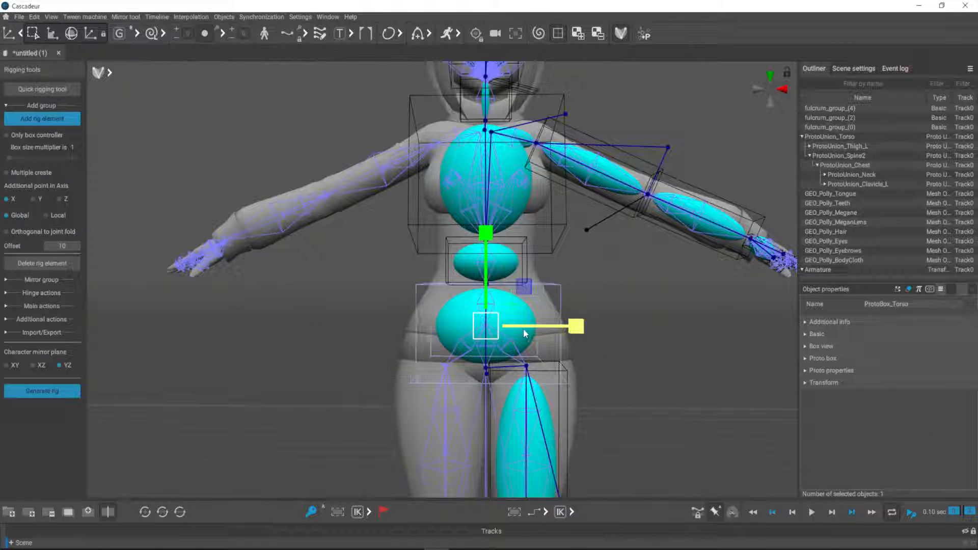
right_drag(668, 393, 497, 369)
drag(192, 326, 237, 325)
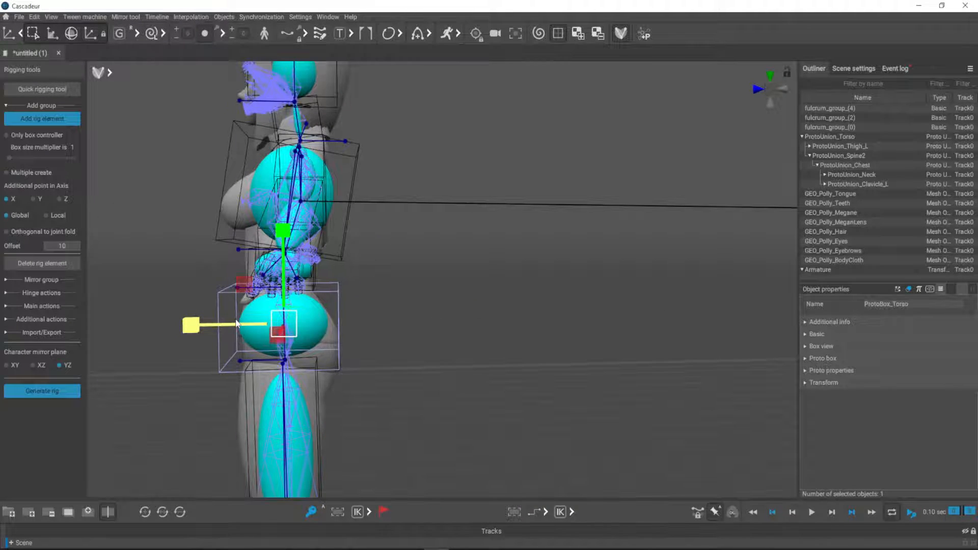
right_drag(371, 353, 521, 336)
click(653, 280)
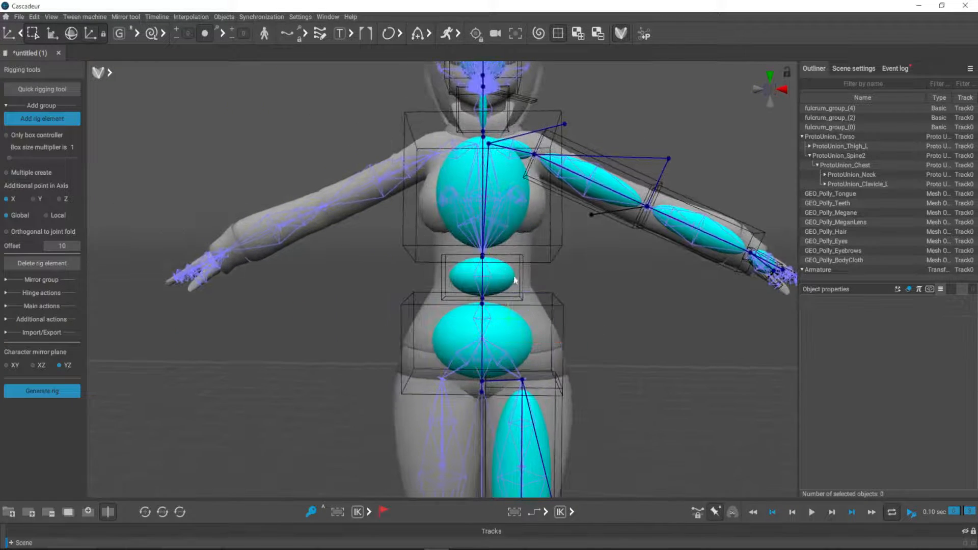
Widen the Spine2 box controller beyond the waist and reduce its height.
click(515, 280)
drag(538, 276, 606, 278)
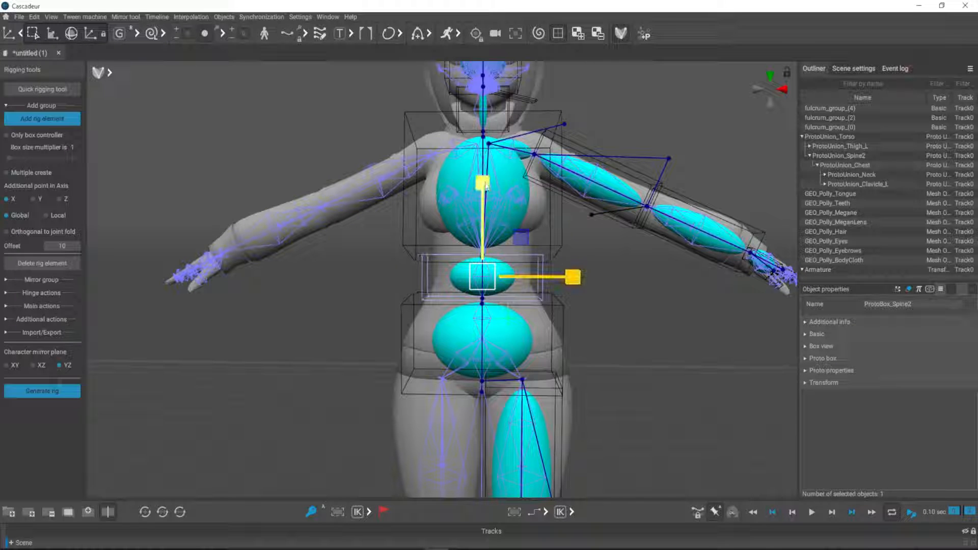
drag(485, 197, 476, 238)
right_drag(586, 267, 518, 289)
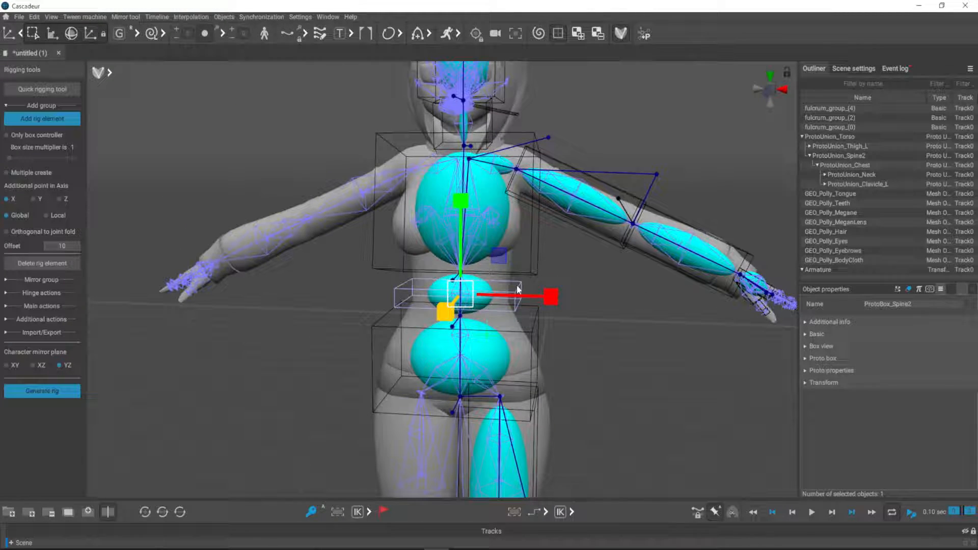
click(566, 280)
Raise the head prototype's upper end point to the top of the character's head.
right_drag(704, 374, 585, 240)
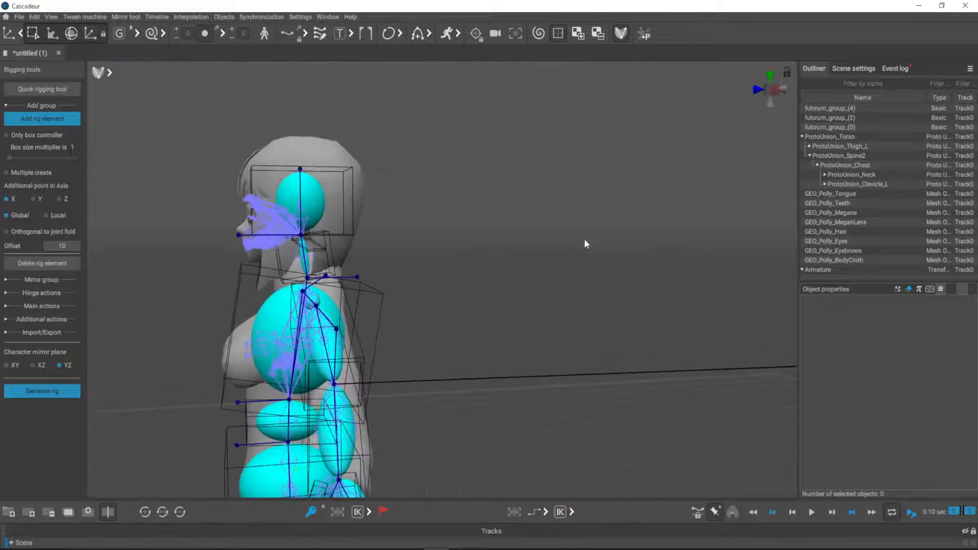
click(303, 170)
drag(303, 128, 306, 97)
Scale the head's box controller in height, width and depth so it encloses the whole head.
click(352, 227)
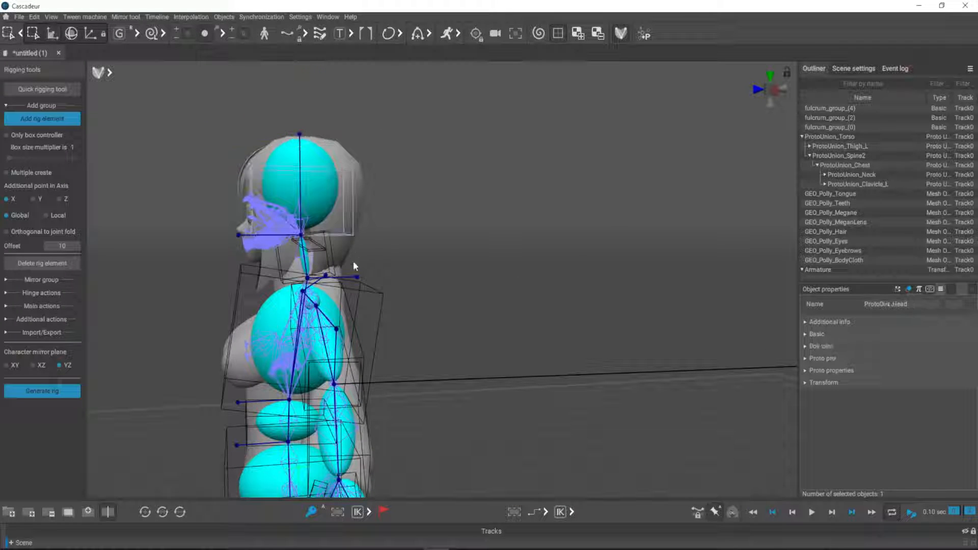
key(w)
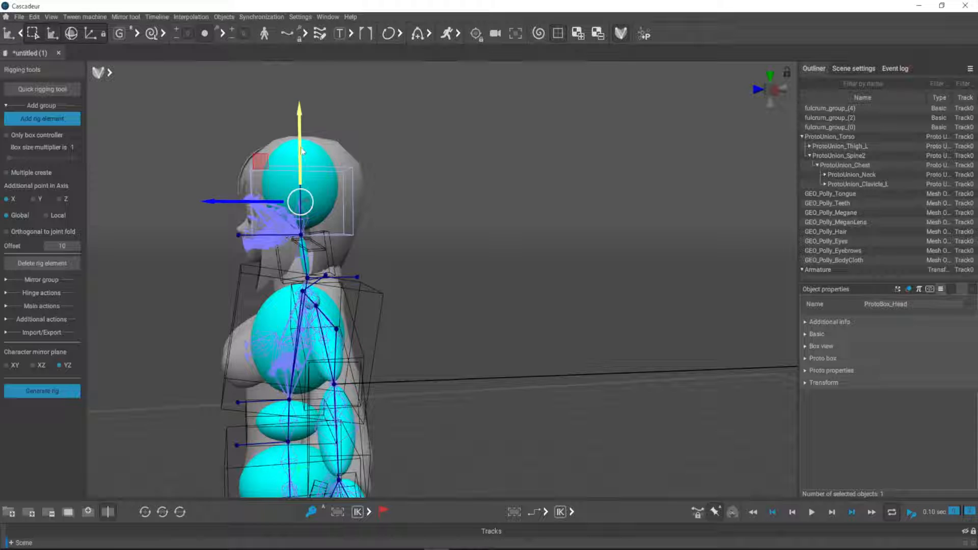
click(87, 36)
drag(301, 108, 268, 32)
alt+drag(276, 216, 374, 213)
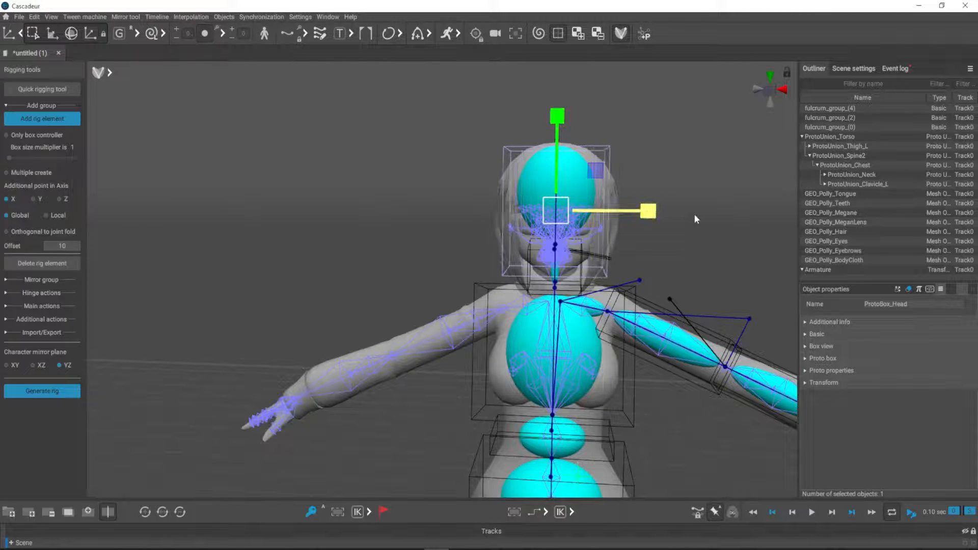
alt+drag(726, 216, 556, 234)
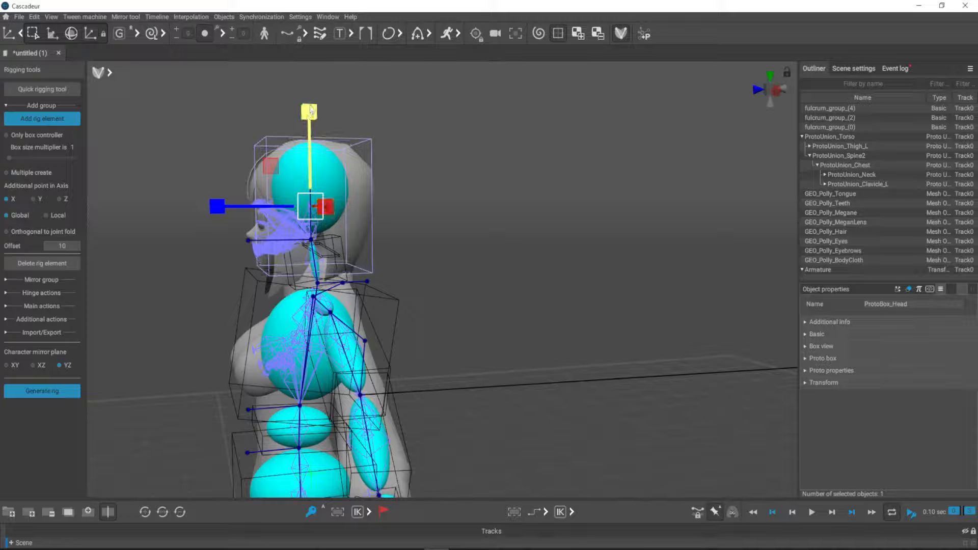
alt+drag(398, 209, 542, 191)
key(q)
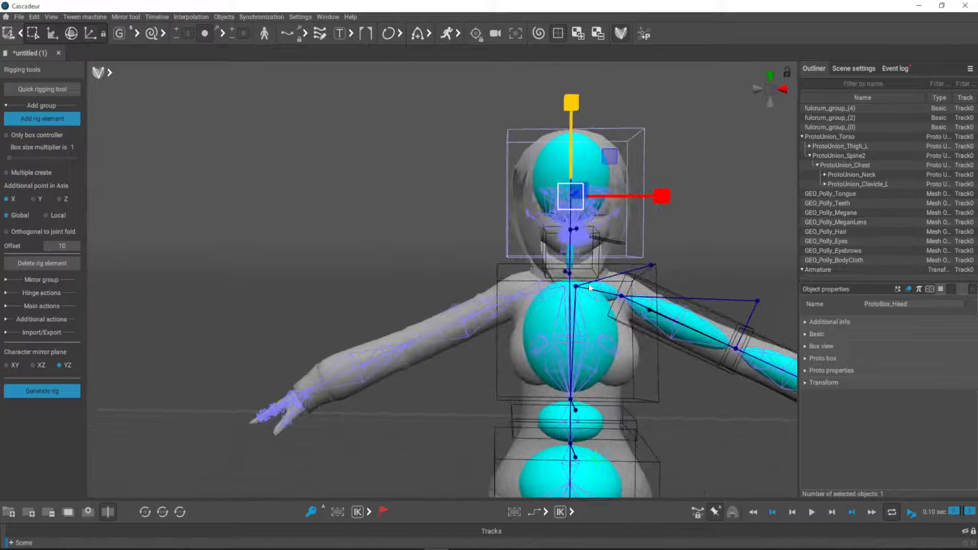
Scale the neck's box controller along its local axes, making it flatter and wider around the neck.
click(597, 274)
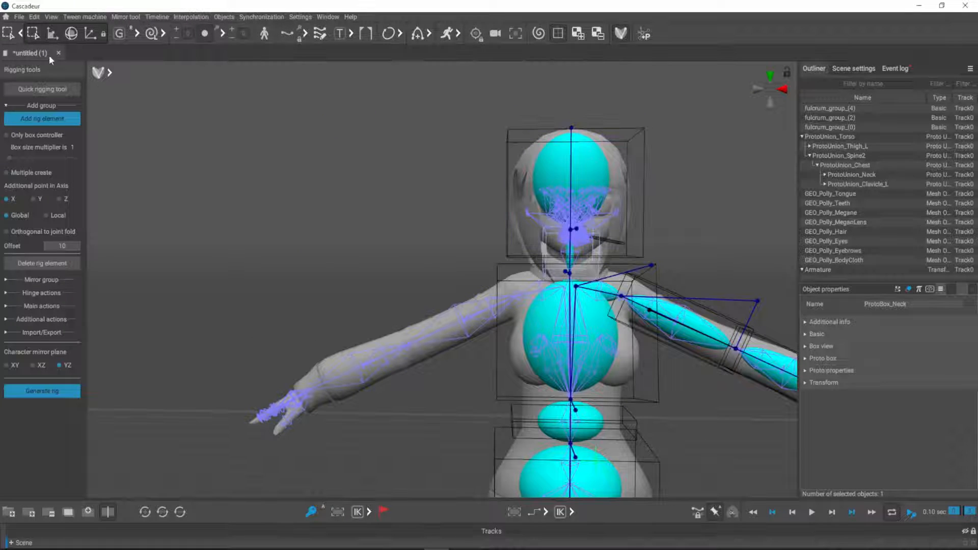
click(89, 36)
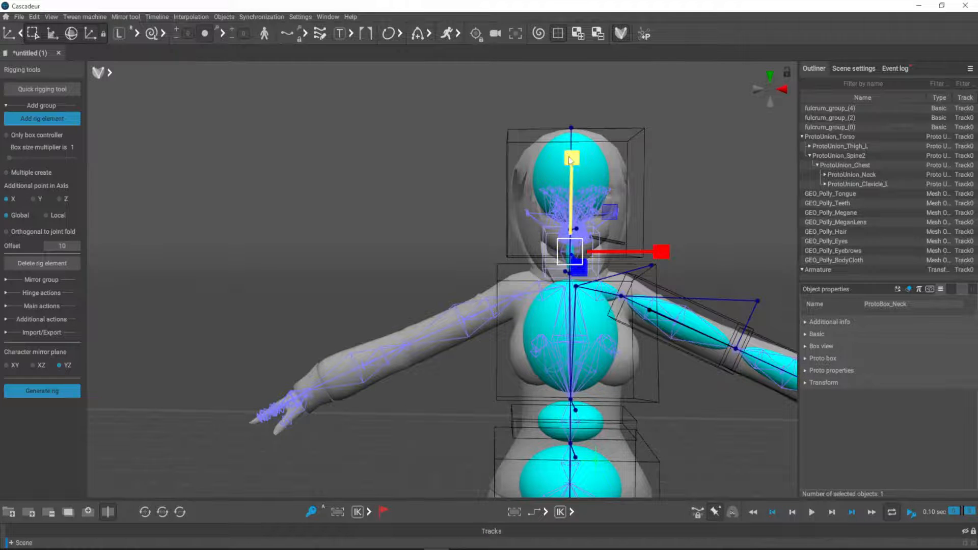
alt+drag(658, 219, 567, 258)
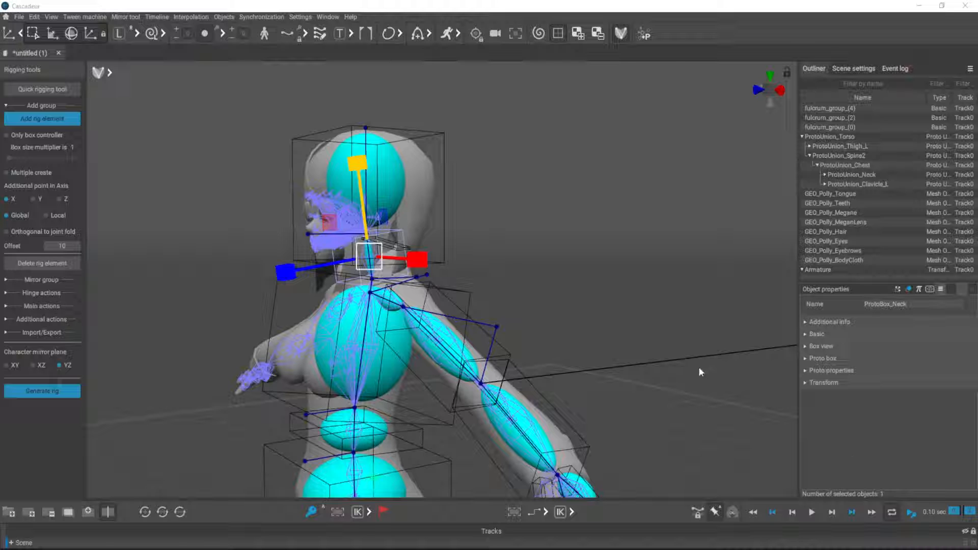
click(756, 412)
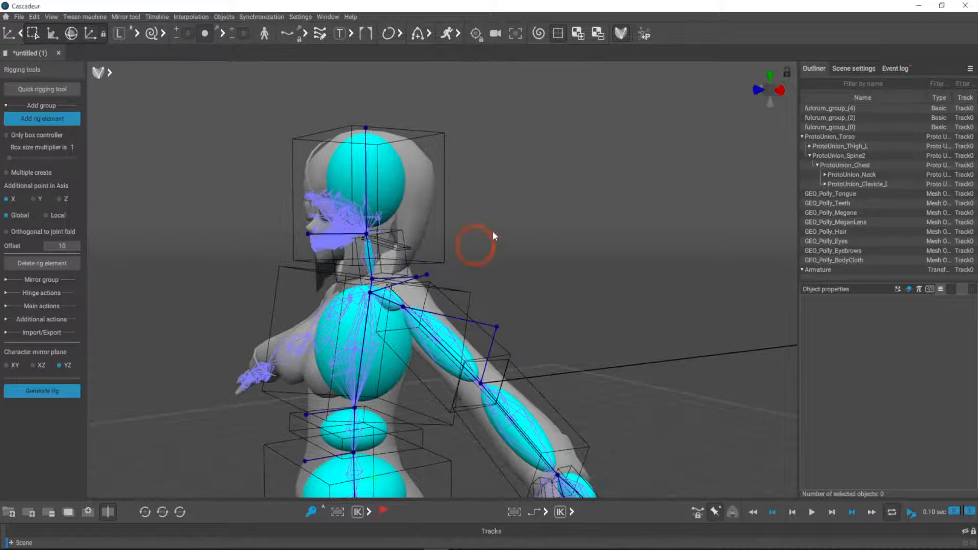
mouse_move(491, 236)
alt+mouse_down()
mouse_move(468, 236)
mouse_move(502, 236)
alt+mouse_up()
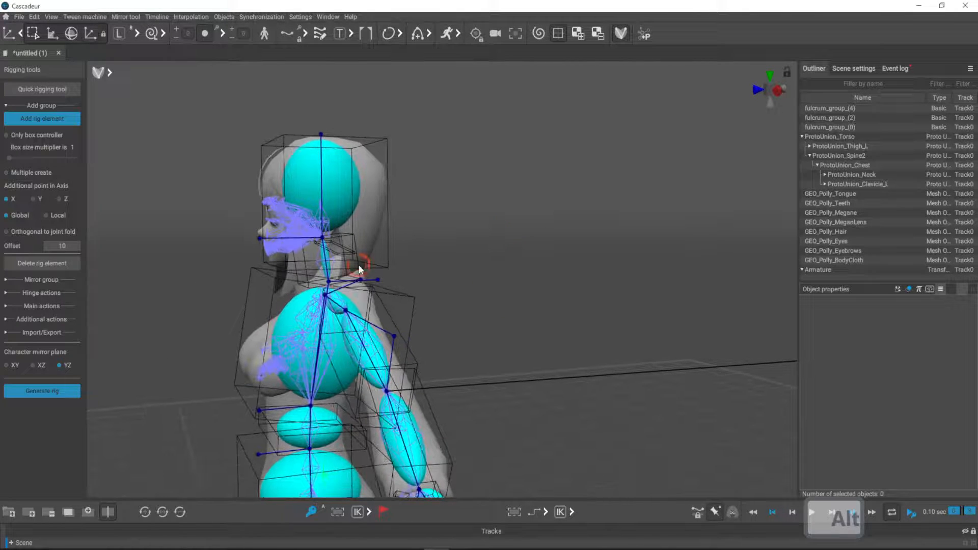
click(360, 268)
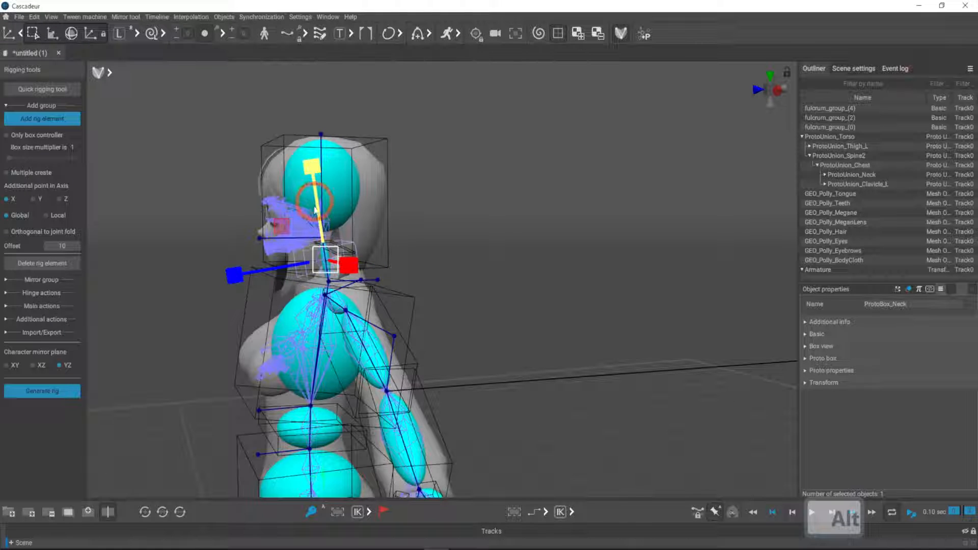
alt+drag(316, 249, 649, 353)
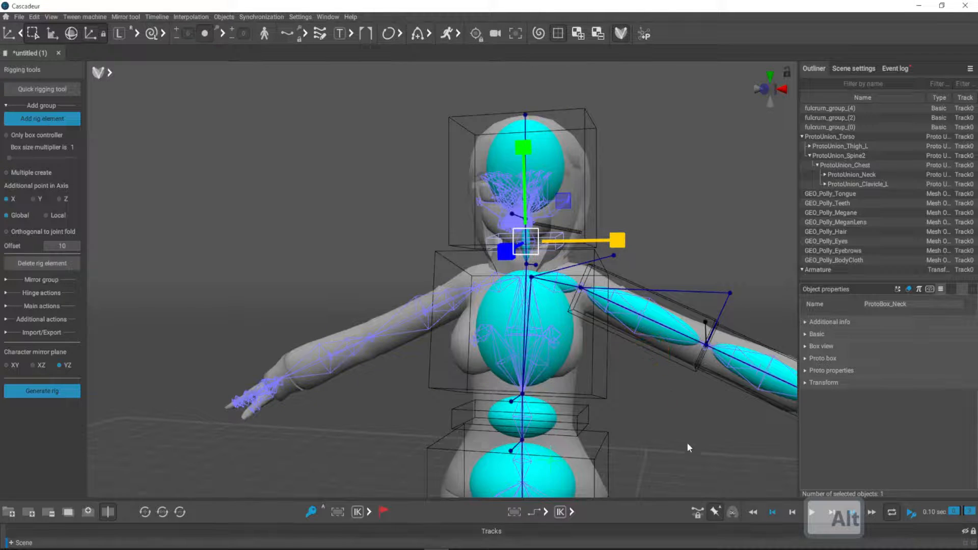
alt+drag(686, 442, 568, 182)
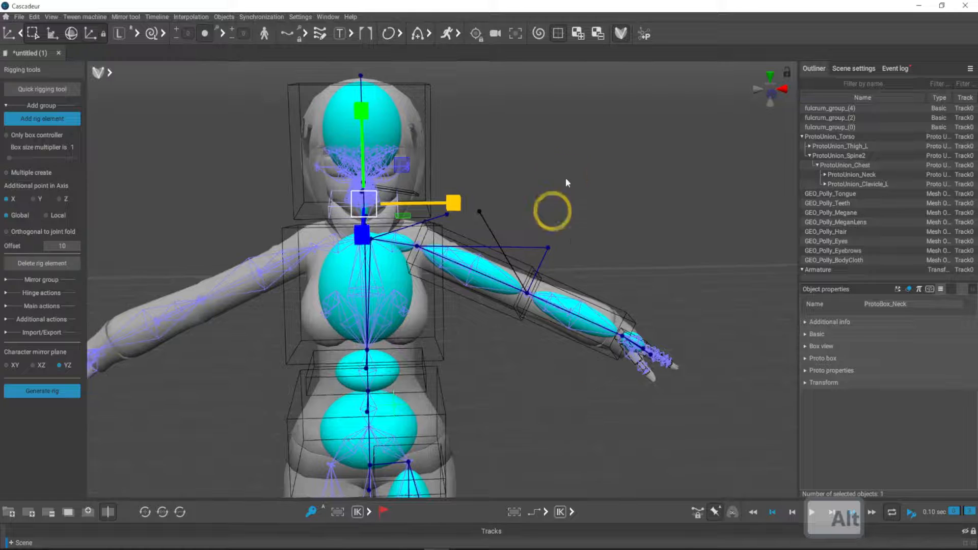
Shorten the left upper arm's box controller along the arm and scale its thickness to surround the arm.
click(522, 264)
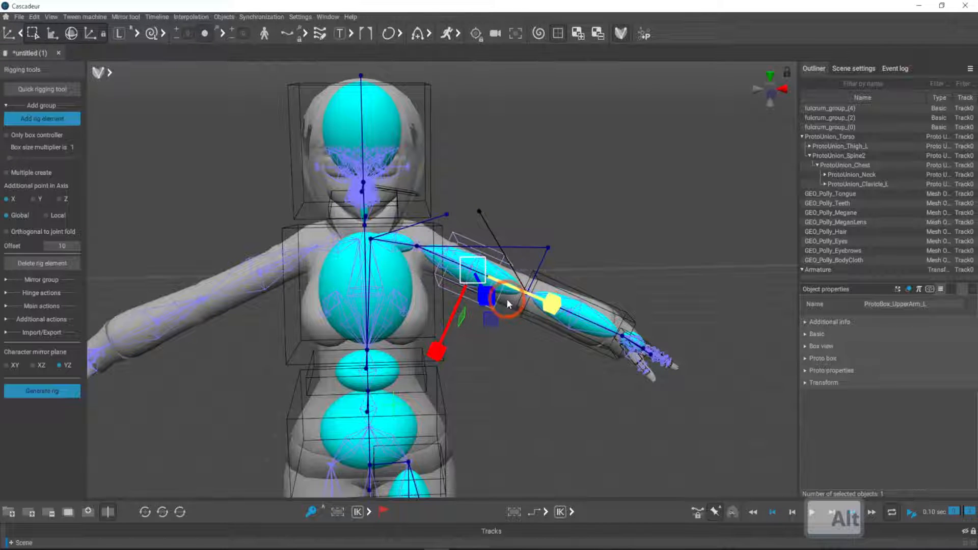
alt+drag(436, 360, 340, 379)
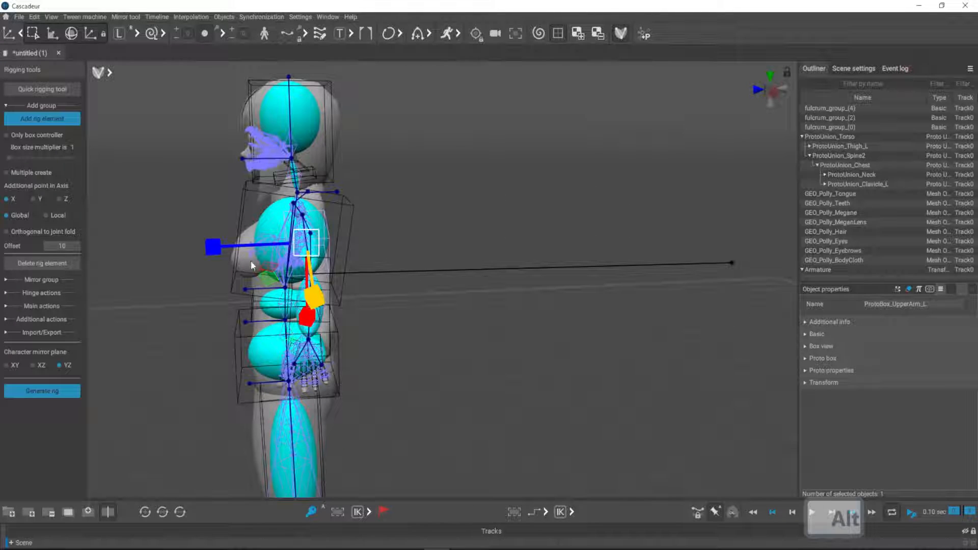
alt+drag(214, 248, 498, 360)
Shorten the left lower arm's box controller between elbow and wrist and scale its thickness around the forearm.
click(524, 329)
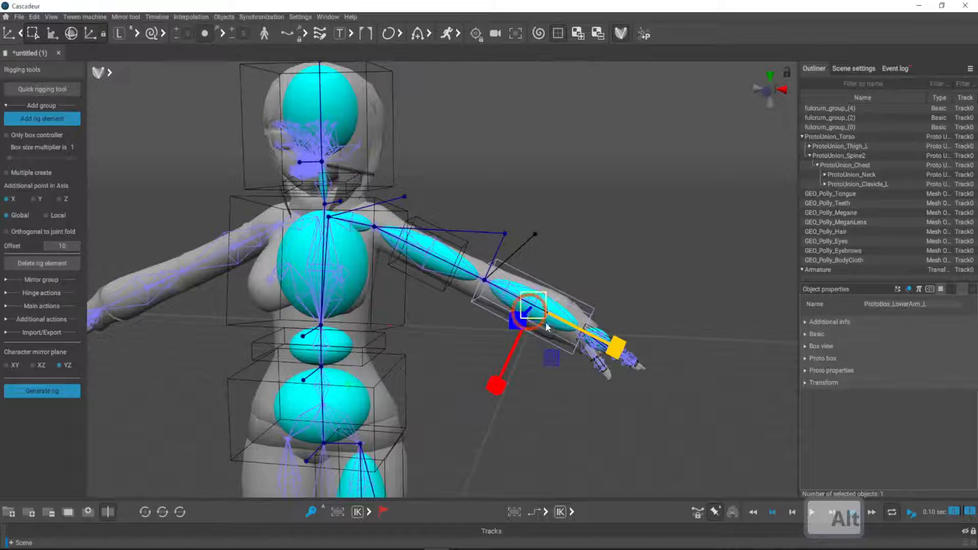
alt+drag(551, 340, 422, 375)
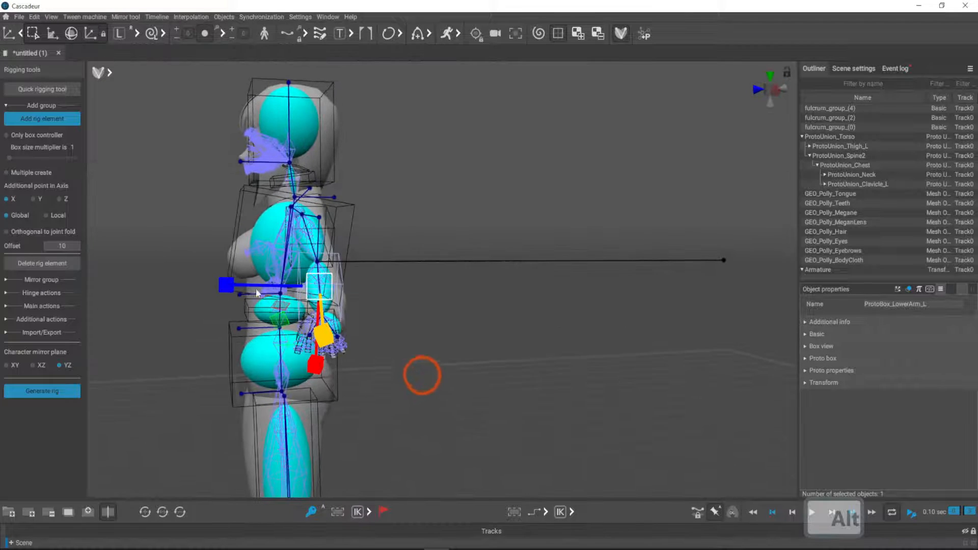
alt+drag(212, 280, 546, 389)
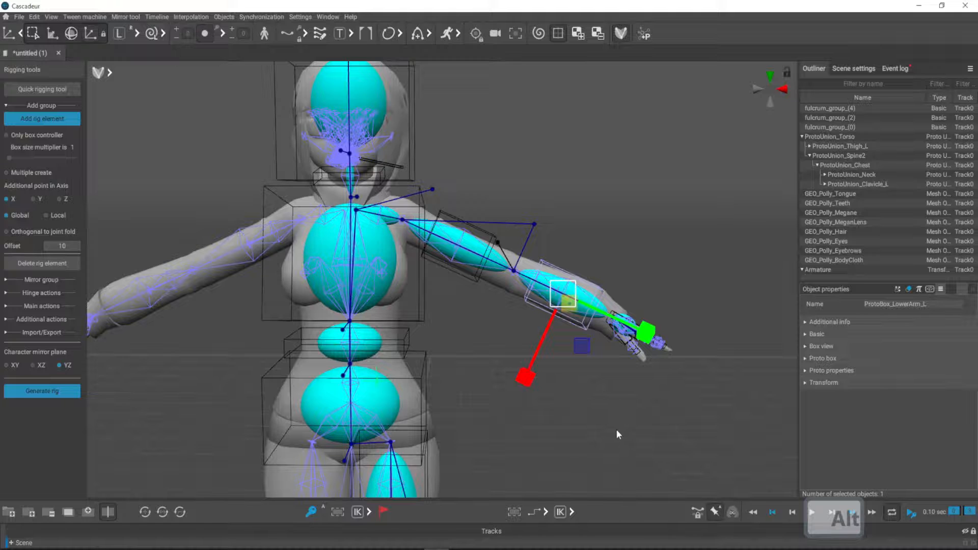
Move the additional point beside the left knee inward, closer to the knee joint.
click(535, 194)
drag(553, 246, 557, 237)
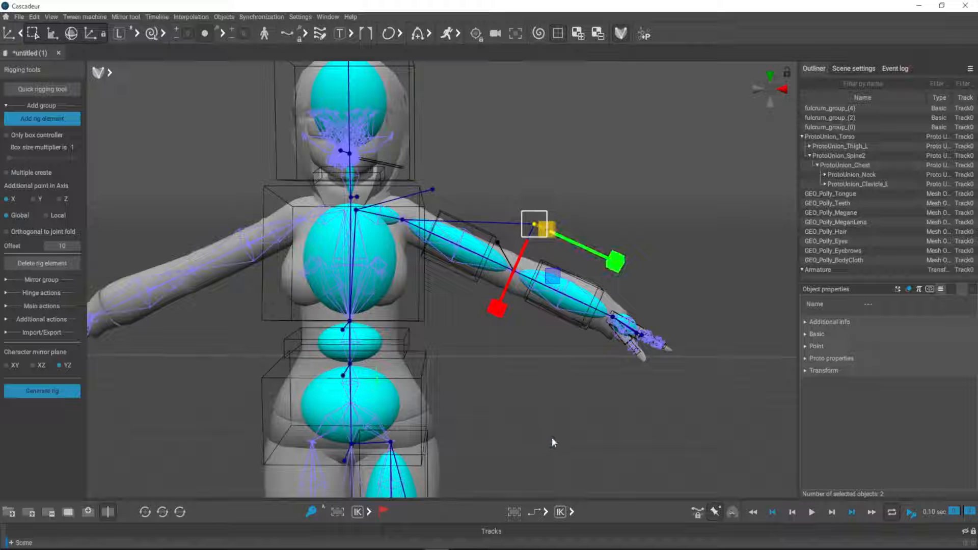
alt+drag(585, 419, 615, 274)
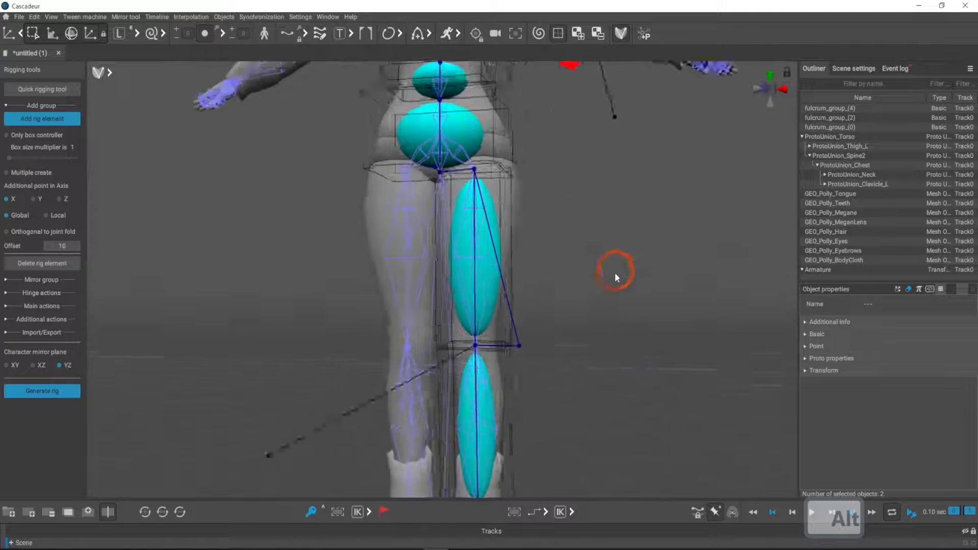
alt+scroll(560, 312, down, 3)
alt+drag(553, 318, 578, 393)
alt+middle_drag(558, 359, 529, 325)
alt+scroll(550, 360, up, 5)
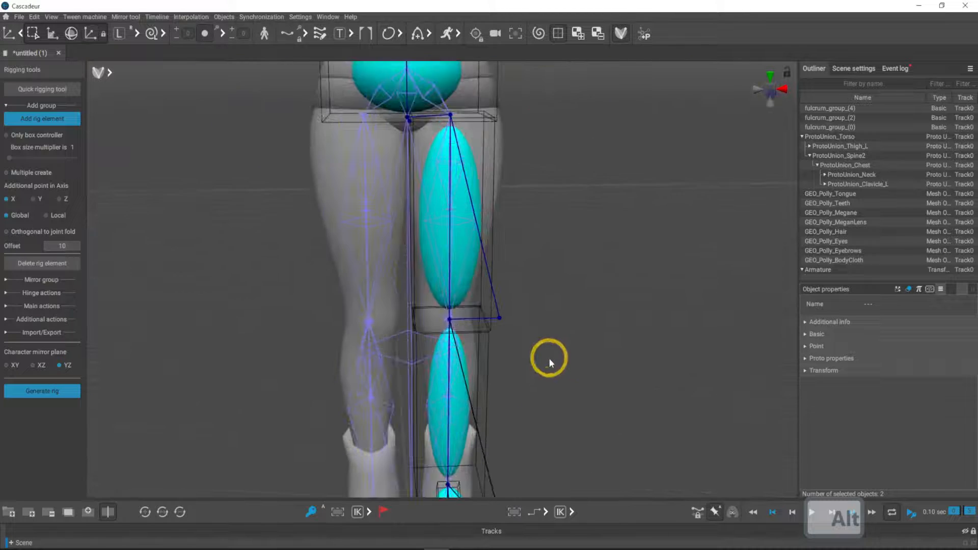
click(540, 346)
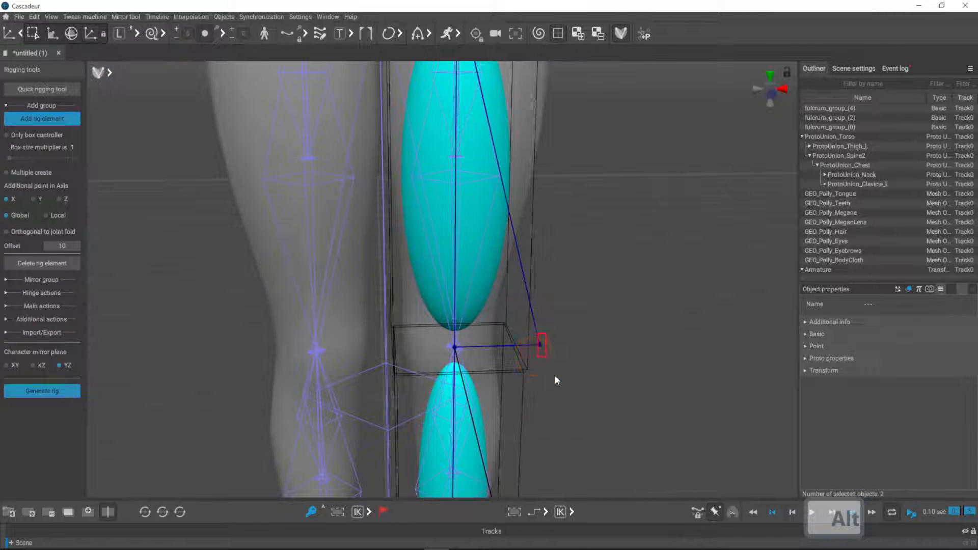
alt+drag(557, 382, 619, 402)
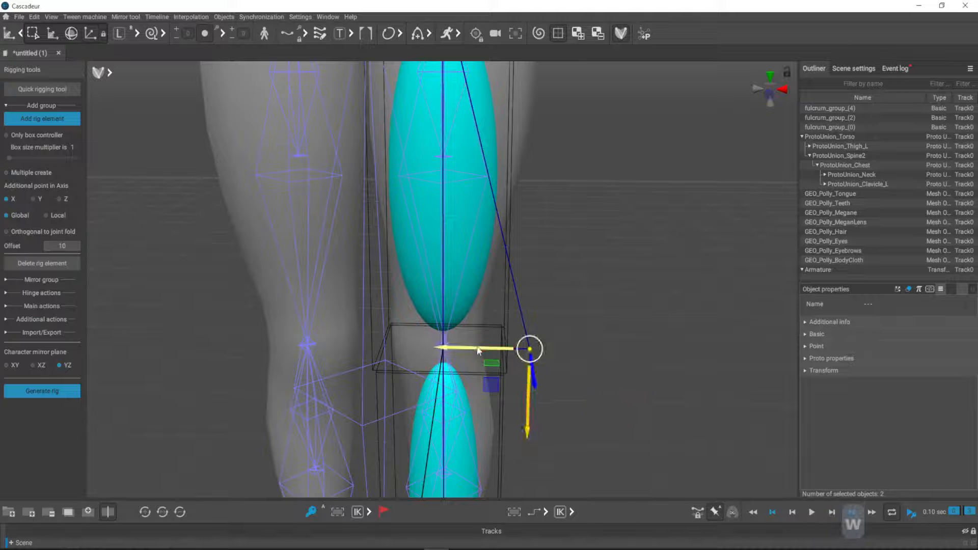
drag(479, 347, 431, 346)
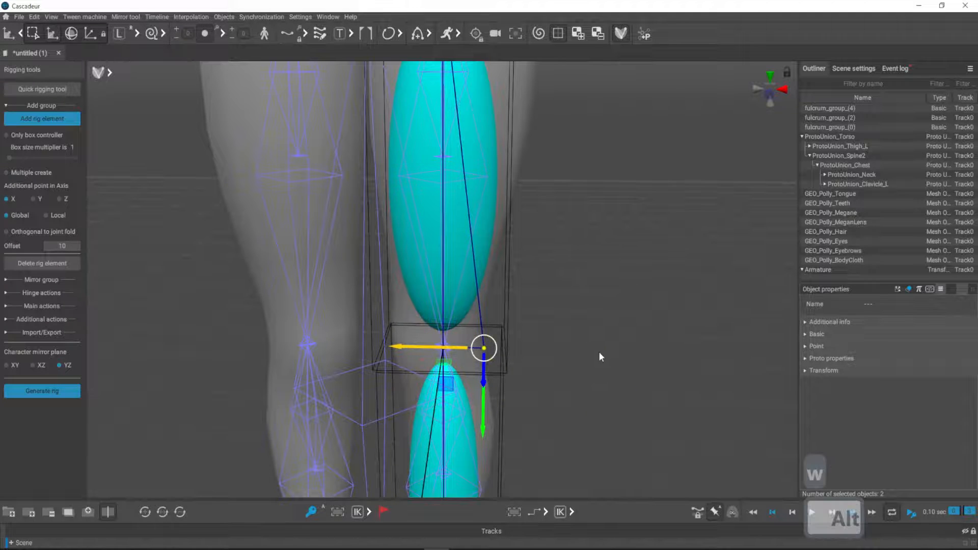
Move the additional point beside the left foot inward so it sits close to the foot.
alt+drag(600, 352, 543, 360)
key(q)
click(539, 235)
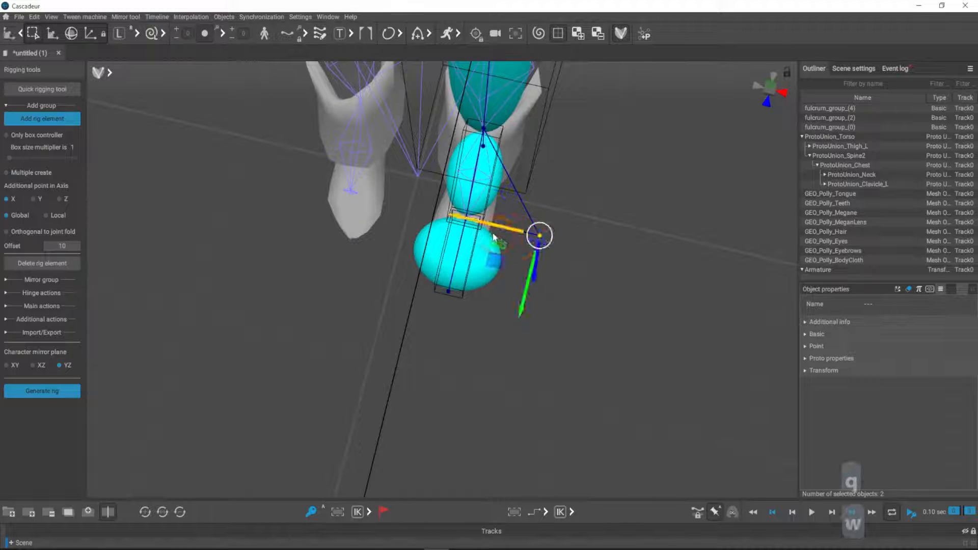
key(w)
drag(498, 228, 453, 215)
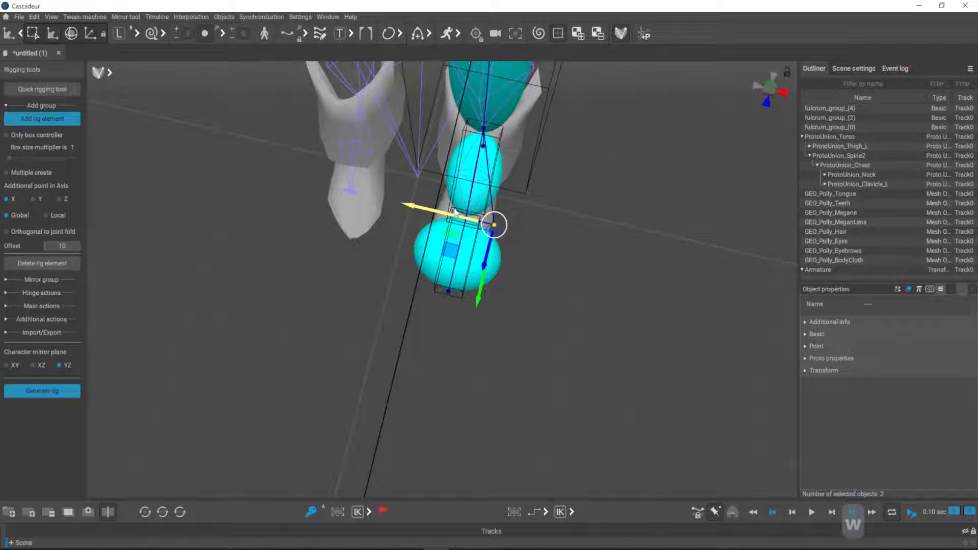
Reduce the left toe prototype's rigid body width to 20 and further to 15.
alt+drag(646, 354, 480, 231)
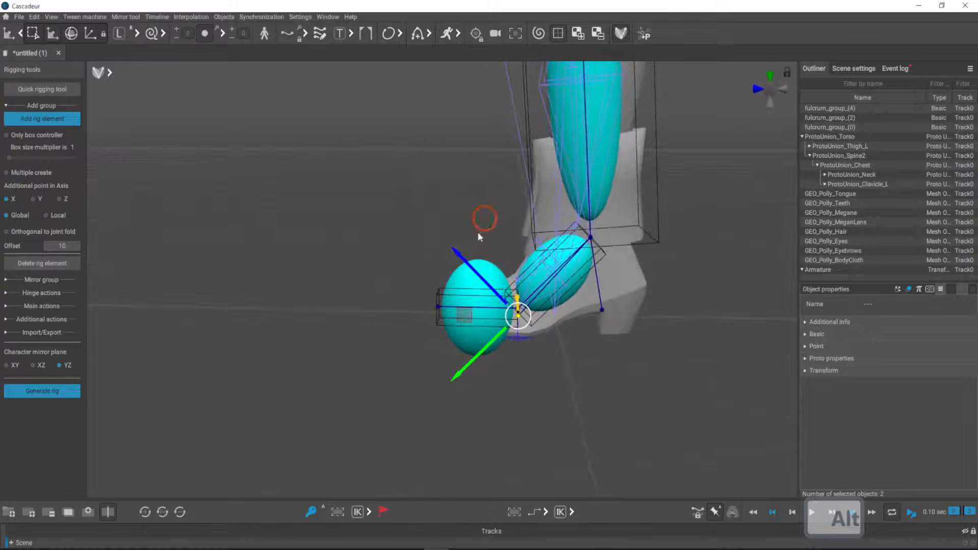
click(479, 236)
click(473, 293)
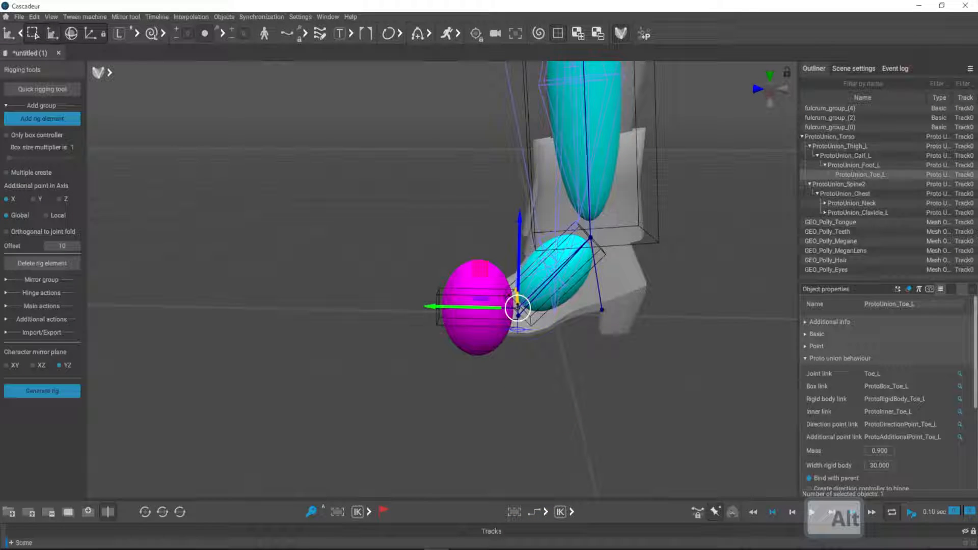
double_click(881, 465)
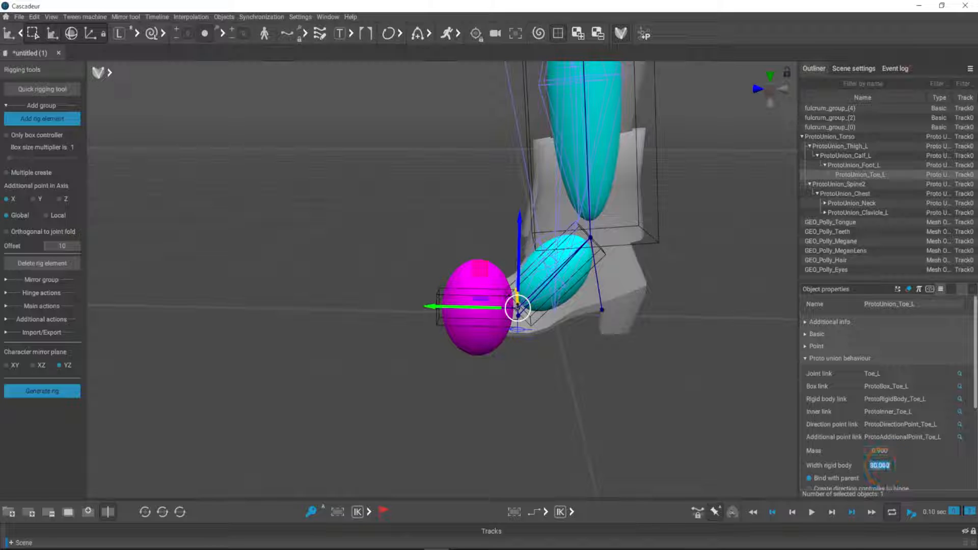
text(20)
key(Return)
mouse_move(614, 331)
alt+mouse_down()
mouse_move(648, 354)
mouse_move(744, 311)
mouse_move(614, 320)
alt+mouse_up()
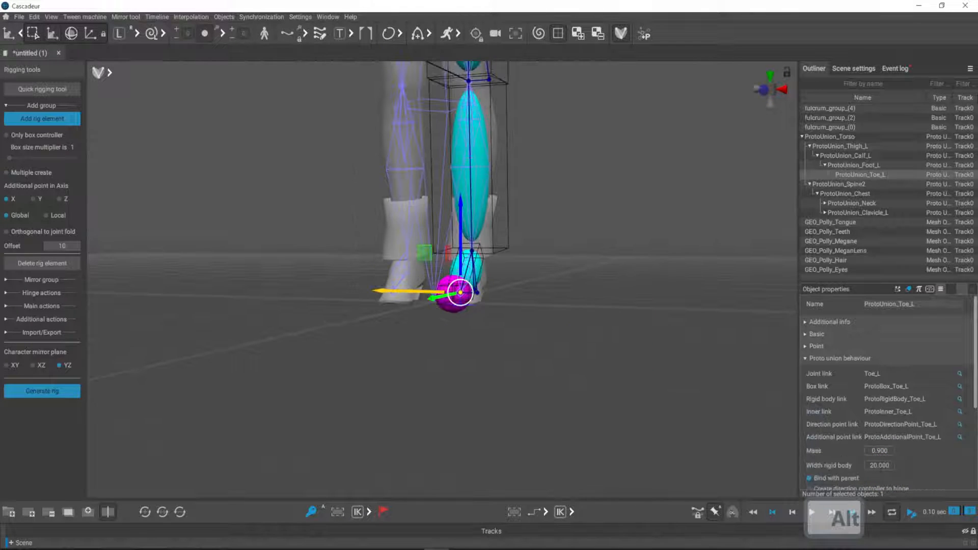
double_click(881, 466)
text(15)
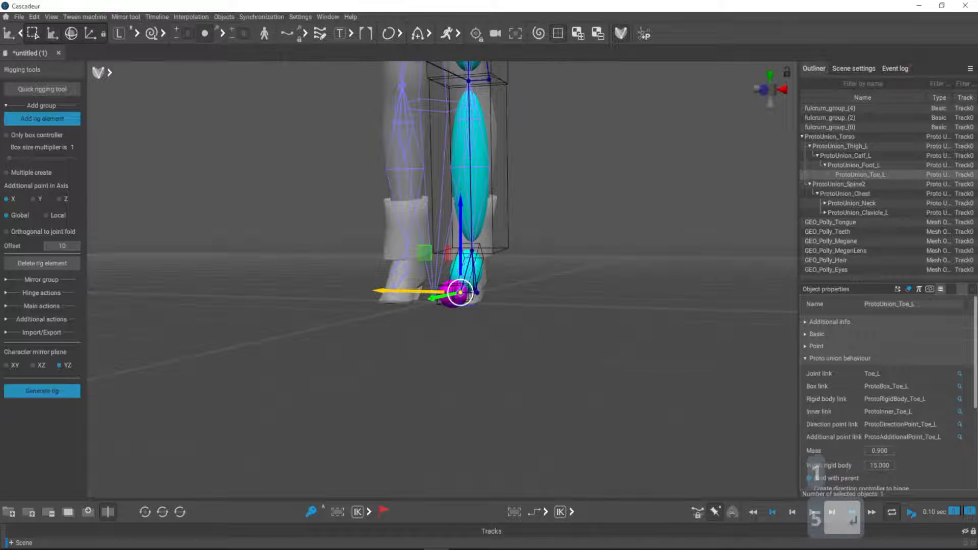
key(Return)
Examine the leg prototypes and the calf's long direction controller from the back, front and sides.
alt+drag(642, 196, 633, 241)
alt+middle_drag(632, 237, 695, 249)
alt+drag(696, 248, 659, 216)
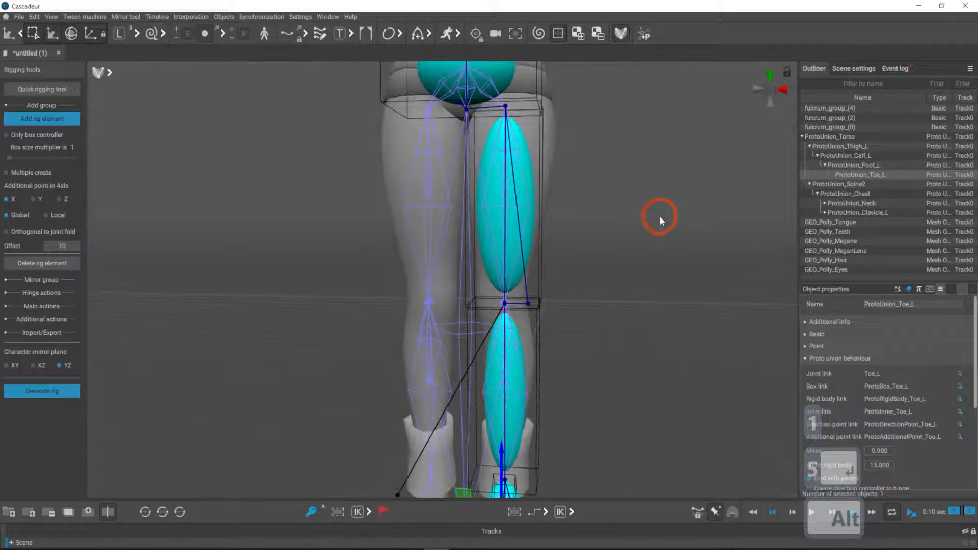
alt+right_drag(660, 216, 447, 160)
alt+drag(586, 209, 181, 247)
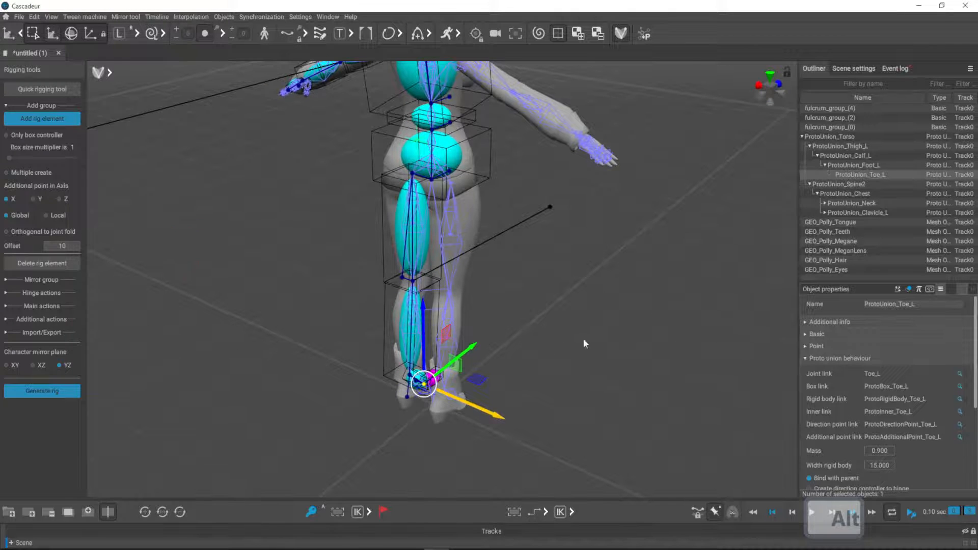
alt+drag(585, 343, 527, 293)
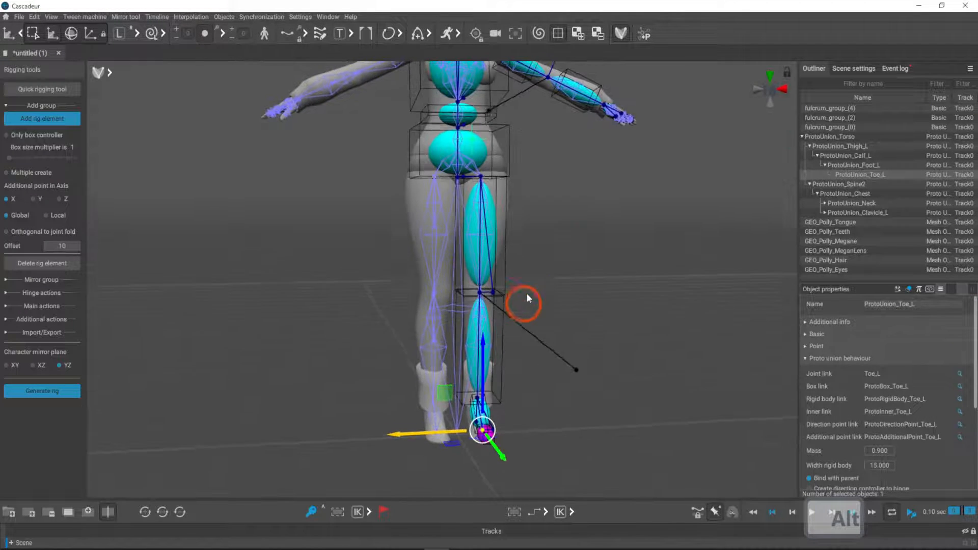
alt+right_drag(528, 296, 620, 291)
alt+drag(620, 290, 491, 94)
alt+right_drag(613, 363, 430, 142)
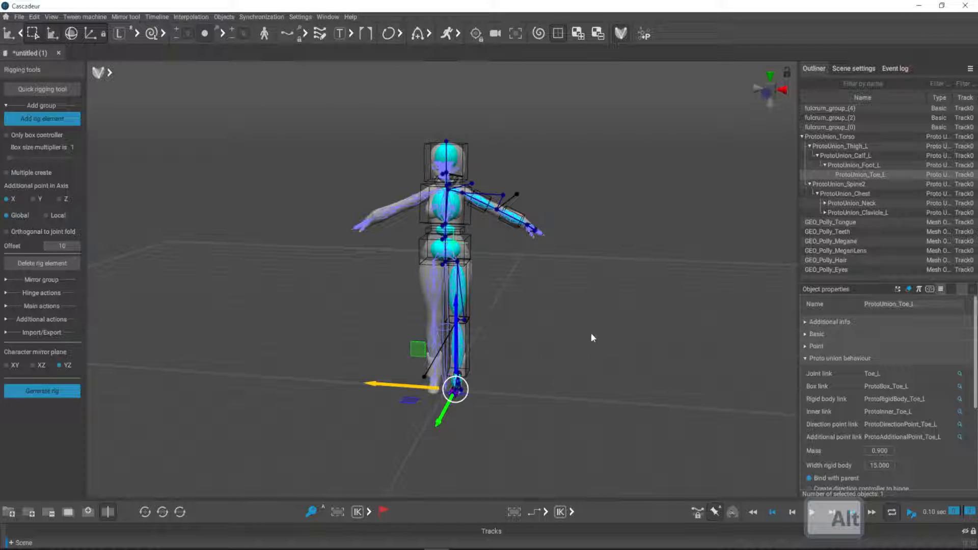
alt+drag(719, 231, 580, 317)
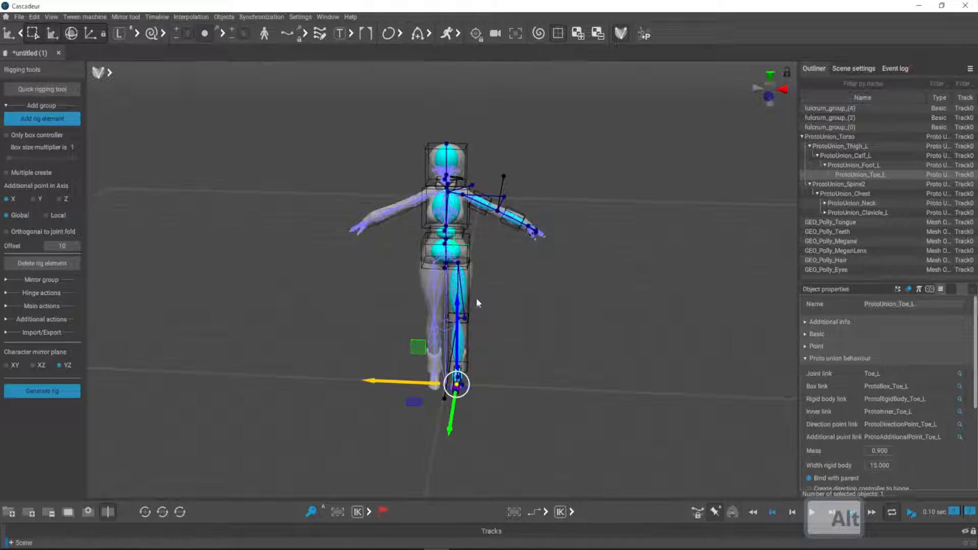
click(465, 287)
alt+drag(644, 262, 550, 316)
alt+right_drag(549, 316, 516, 366)
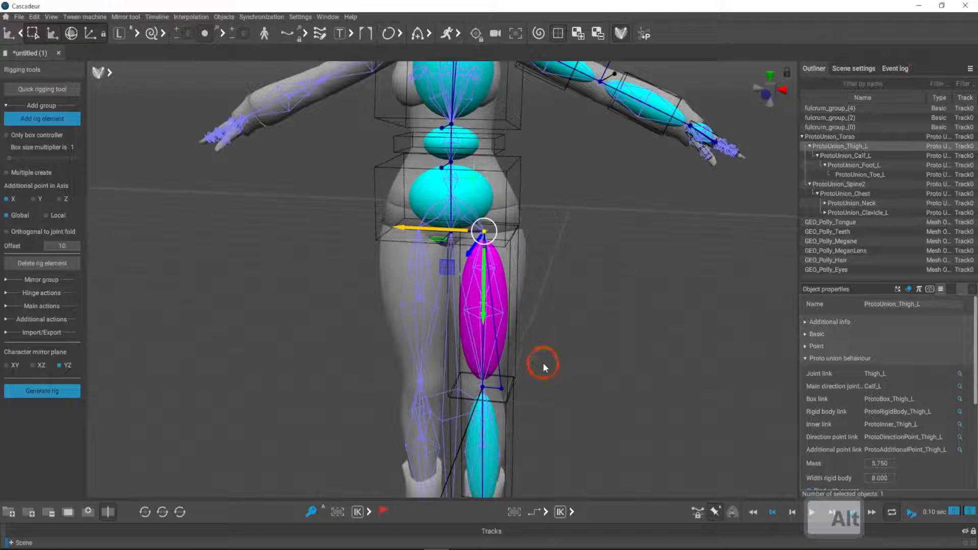
alt+drag(589, 235, 433, 323)
alt+drag(408, 435, 482, 264)
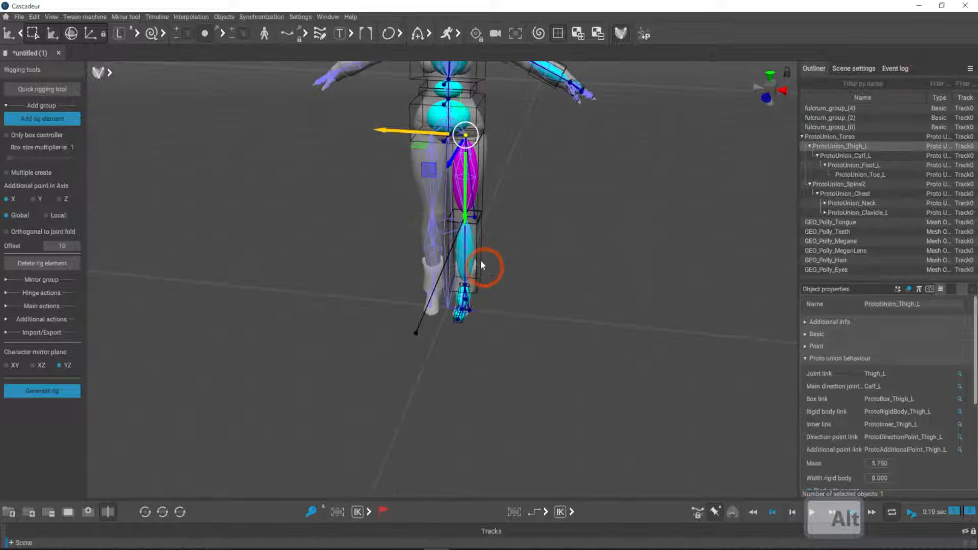
Select the left calf prototype and widen the object properties area to show its direction controller length setting fully.
click(471, 260)
alt+drag(616, 307, 610, 269)
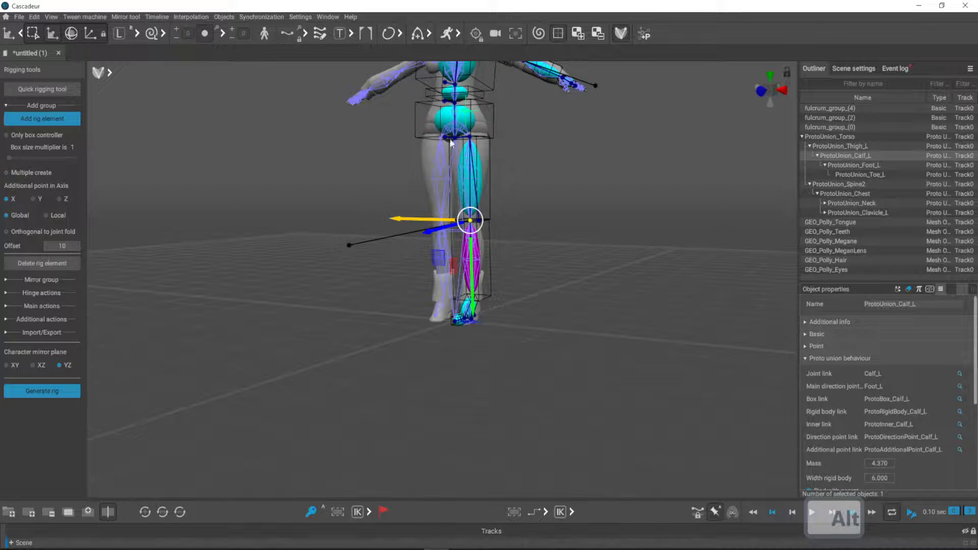
scroll(908, 433, down, 5)
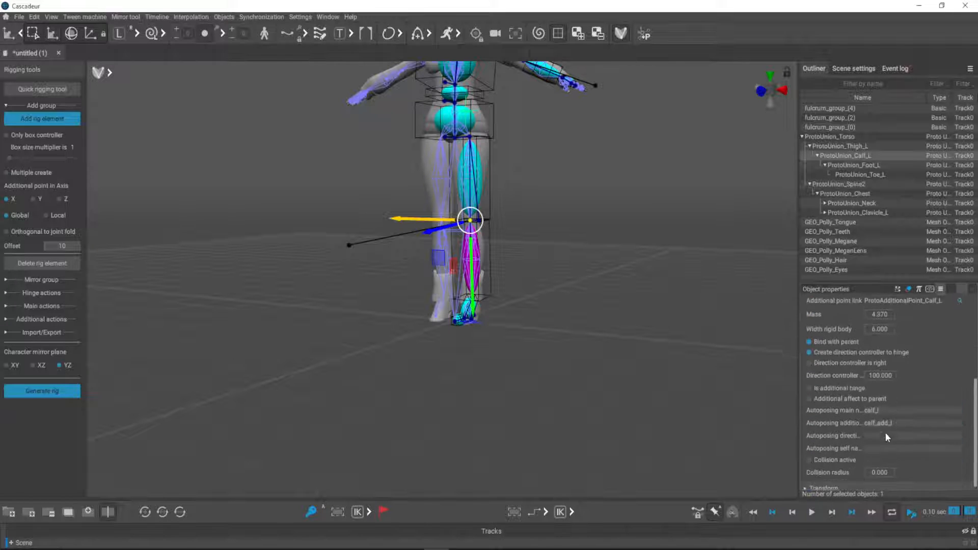
scroll(911, 395, up, 5)
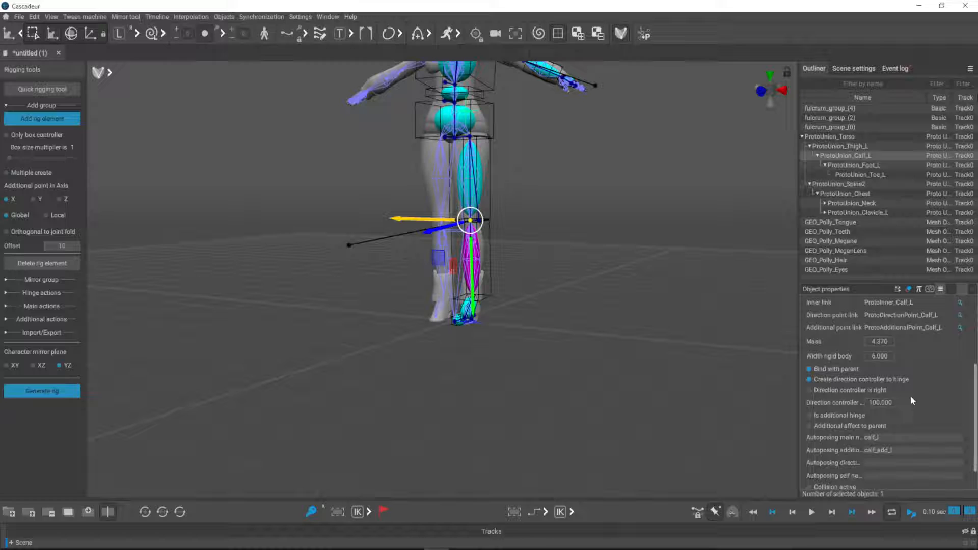
click(880, 403)
click(906, 410)
drag(800, 400, 685, 393)
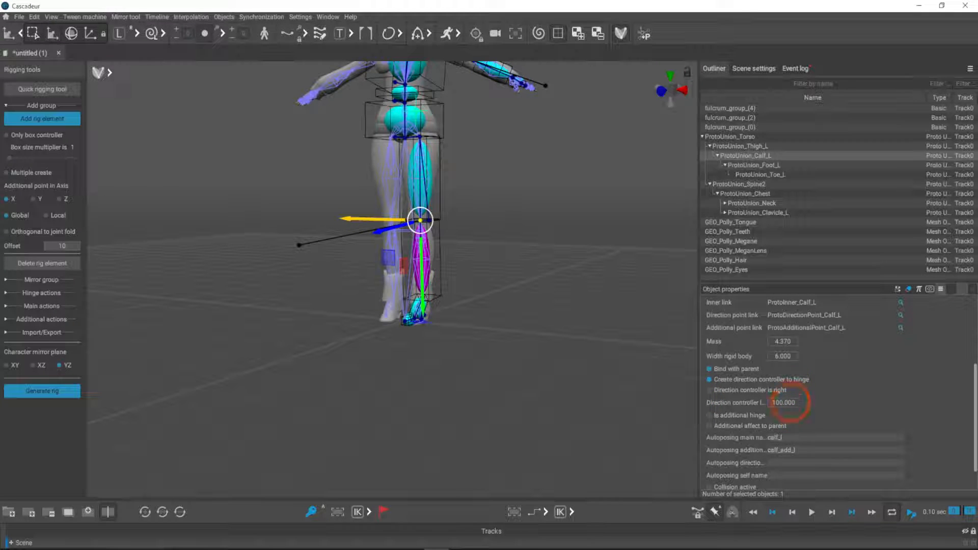
Set the left calf's direction controller length to 30, check it from the side, and raise it to 40.
double_click(793, 403)
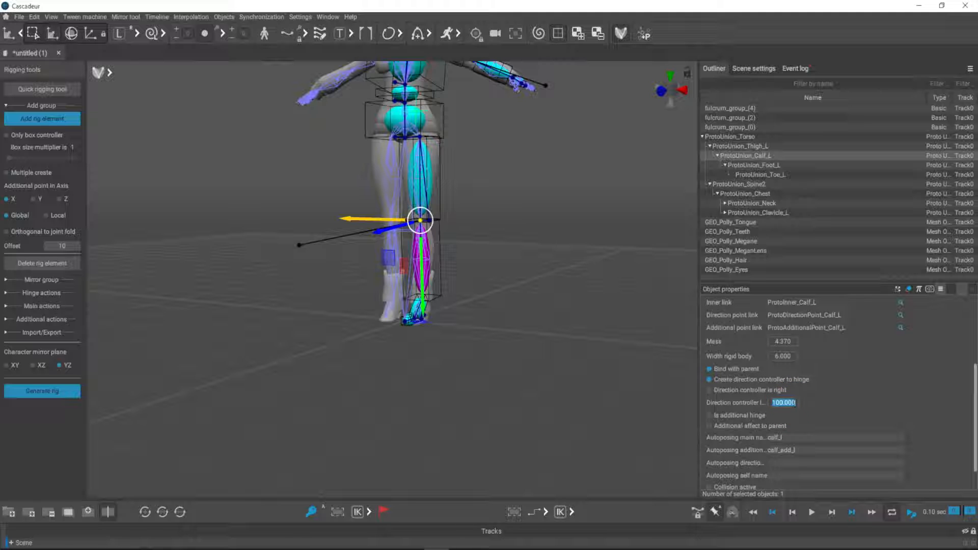
text(33)
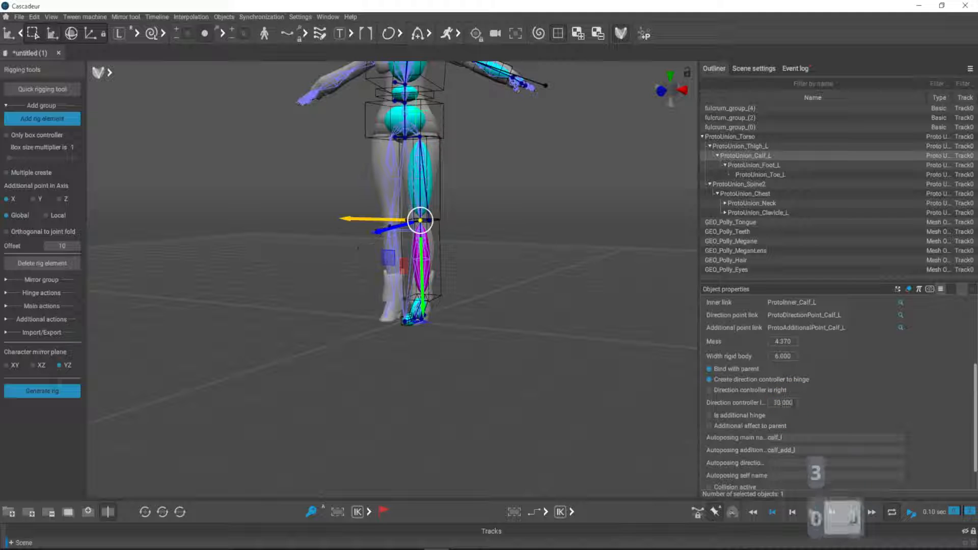
text(0)
key(Return)
alt+drag(448, 337, 547, 361)
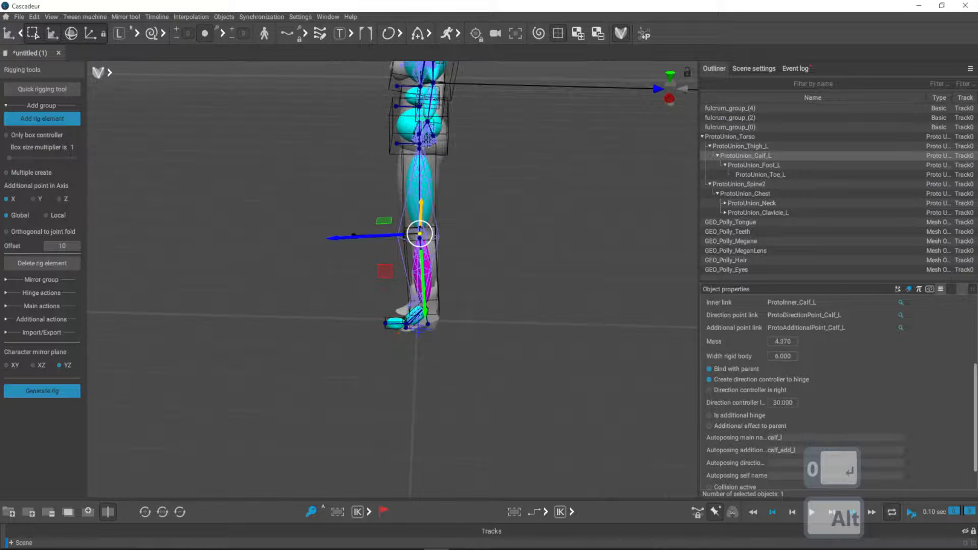
click(784, 403)
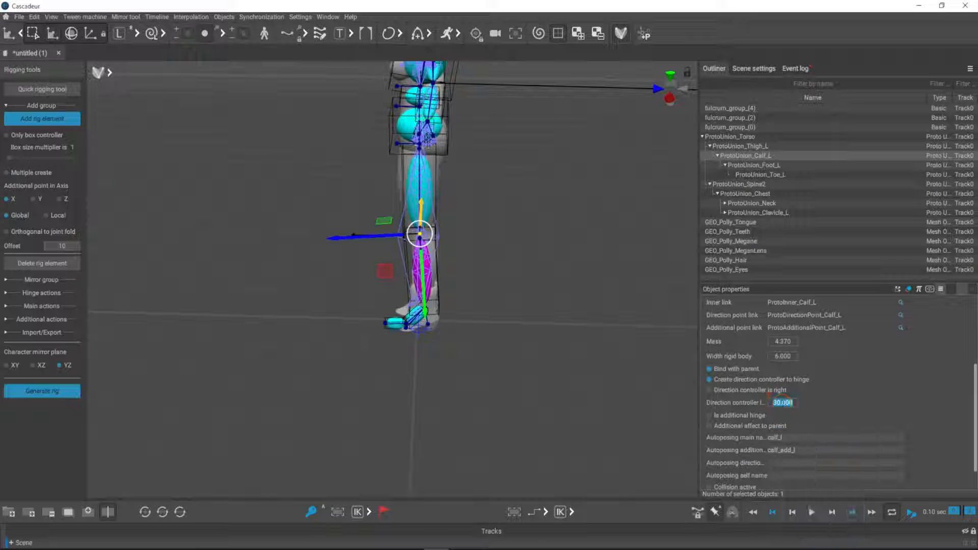
text(40)
key(Return)
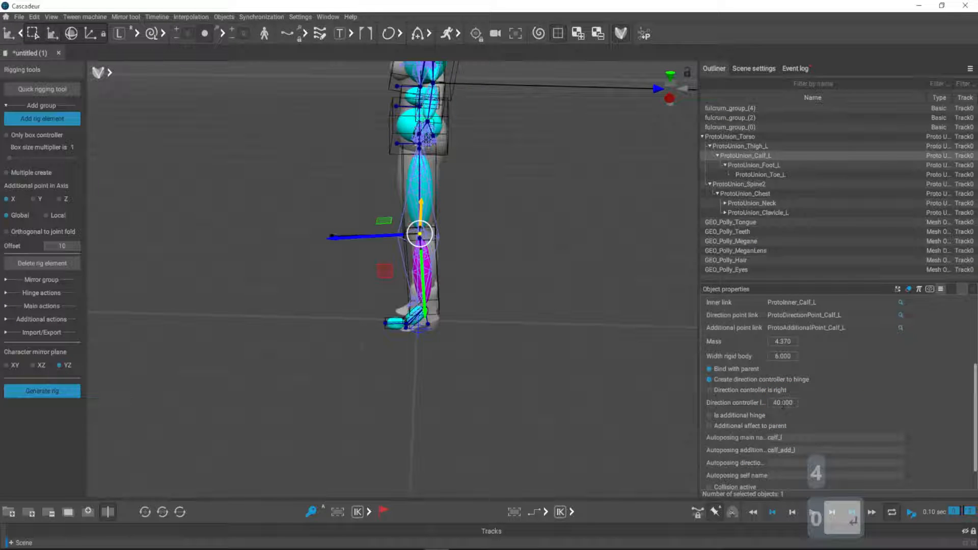
Move the additional point above the left elbow down along the local axis, closer to the elbow joint.
alt+drag(535, 329, 615, 310)
alt+drag(631, 267, 632, 272)
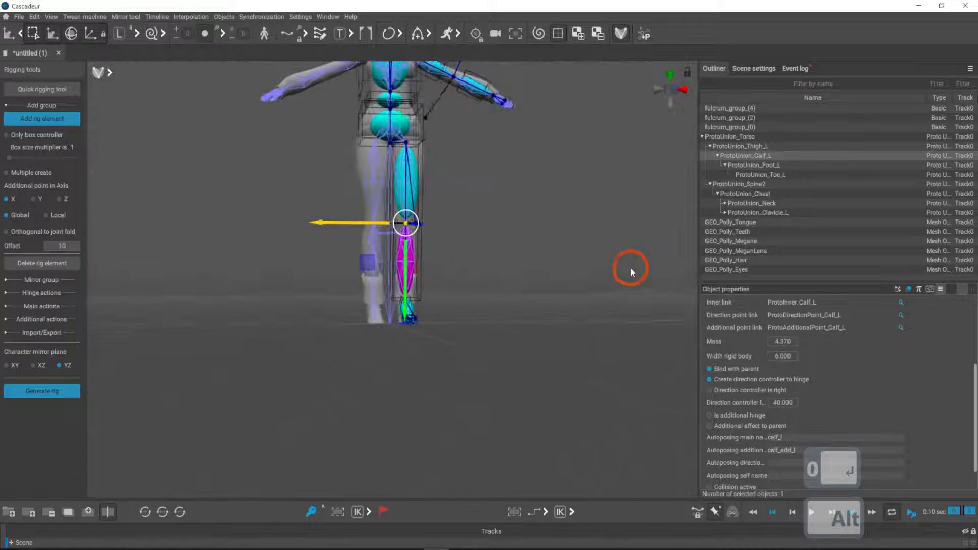
alt+middle_drag(577, 284, 637, 354)
alt+drag(683, 273, 726, 310)
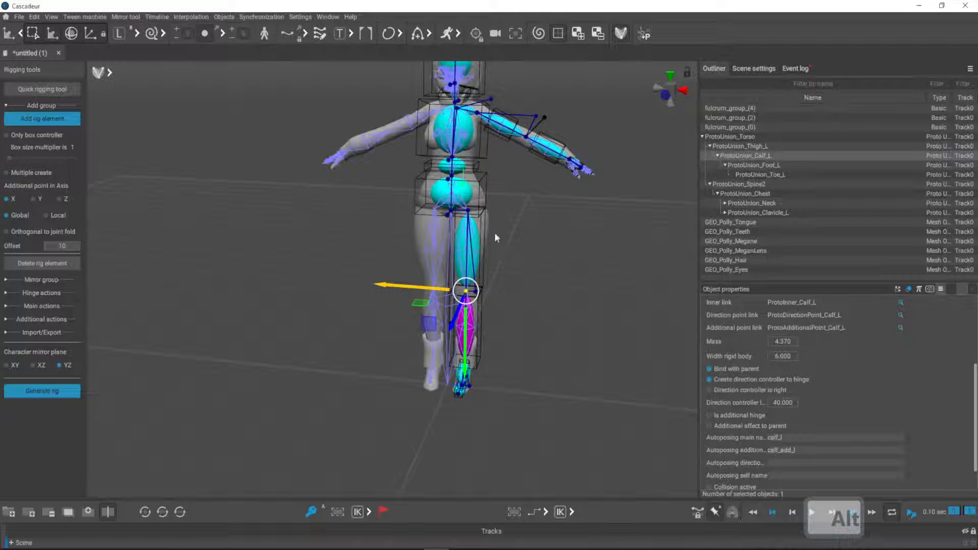
alt+drag(618, 285, 581, 216)
alt+middle_drag(581, 216, 450, 349)
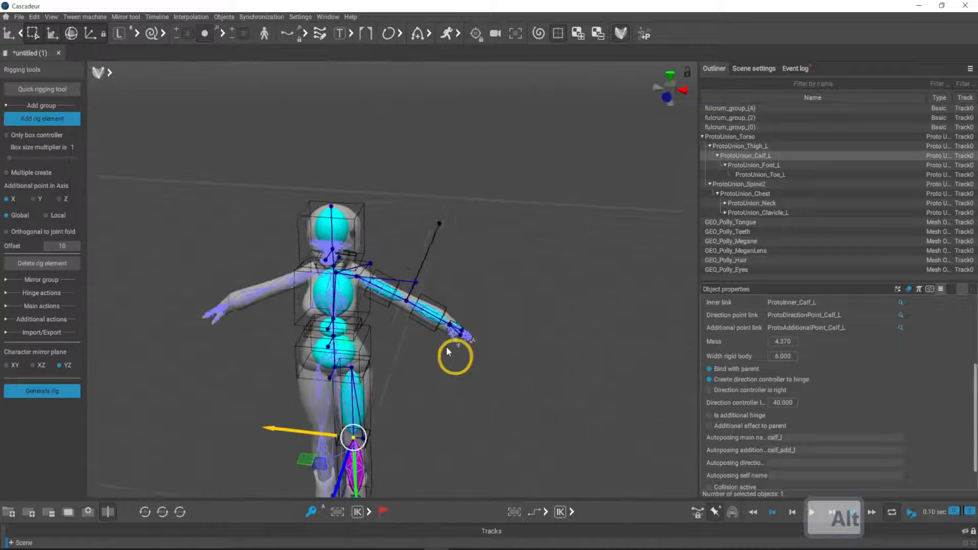
alt+scroll(475, 301, up, 4)
alt+drag(562, 203, 457, 243)
key(q)
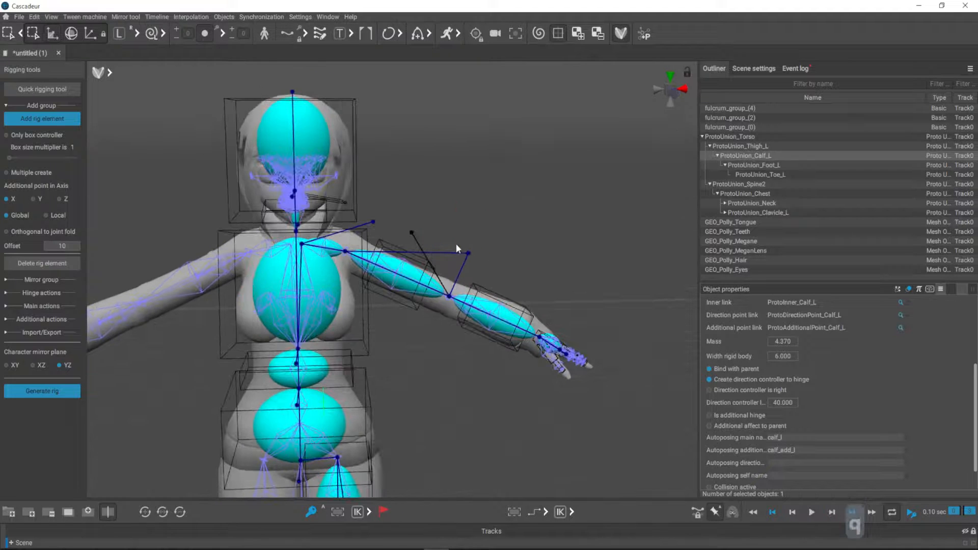
key(w)
click(469, 254)
drag(438, 317, 430, 343)
Set the left lower arm prototype's direction controller length to 40 and check the arm from other angles.
key(q)
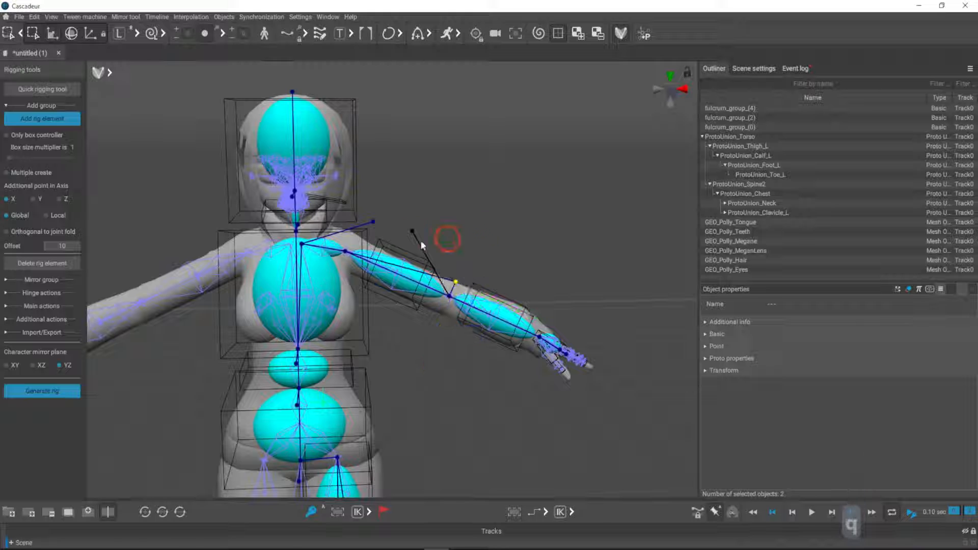
click(407, 243)
click(508, 317)
click(852, 362)
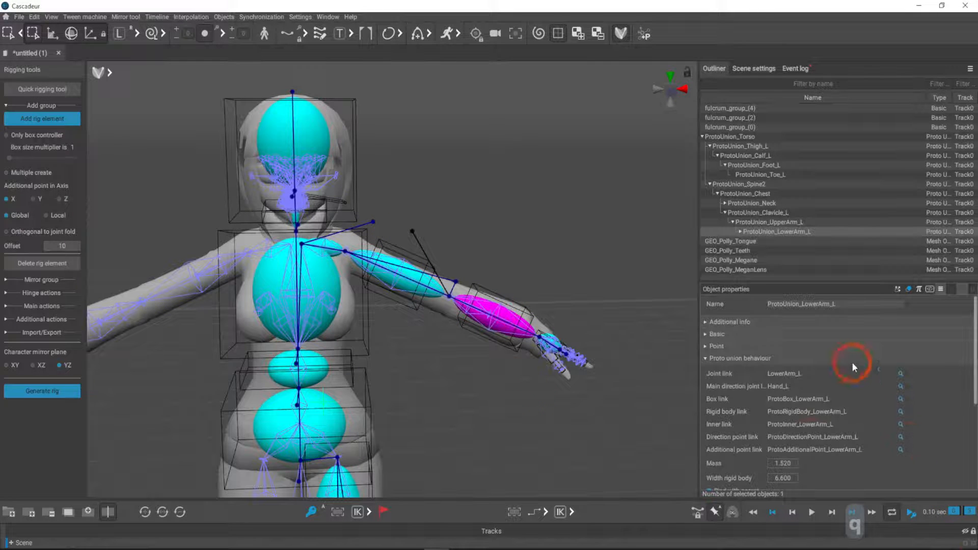
scroll(813, 426, down, 5)
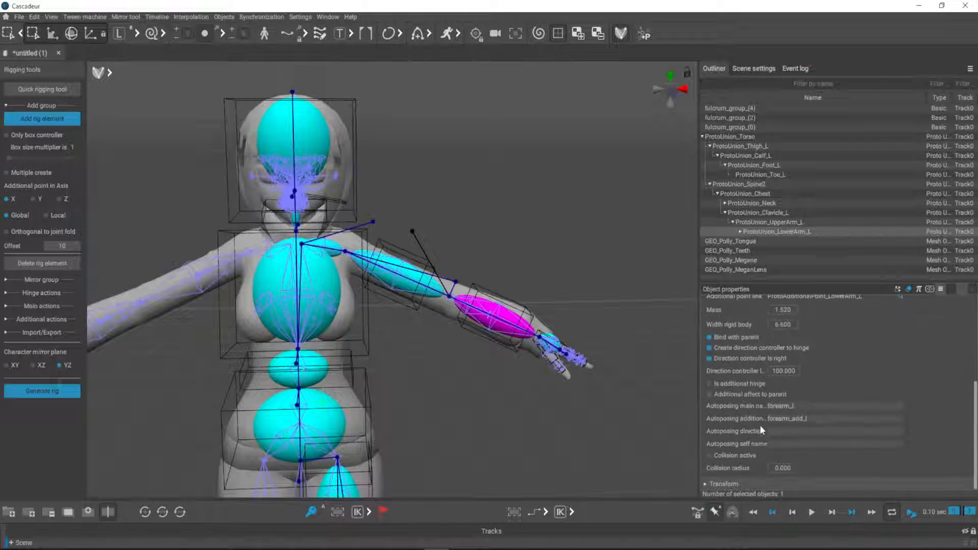
drag(786, 378, 894, 442)
drag(773, 370, 799, 370)
text(40)
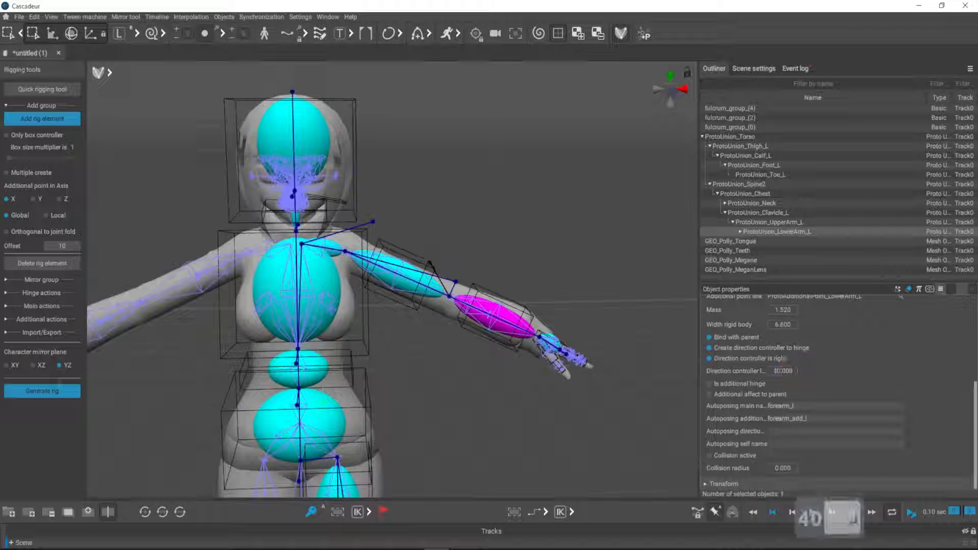
key(Return)
alt+drag(476, 416, 474, 270)
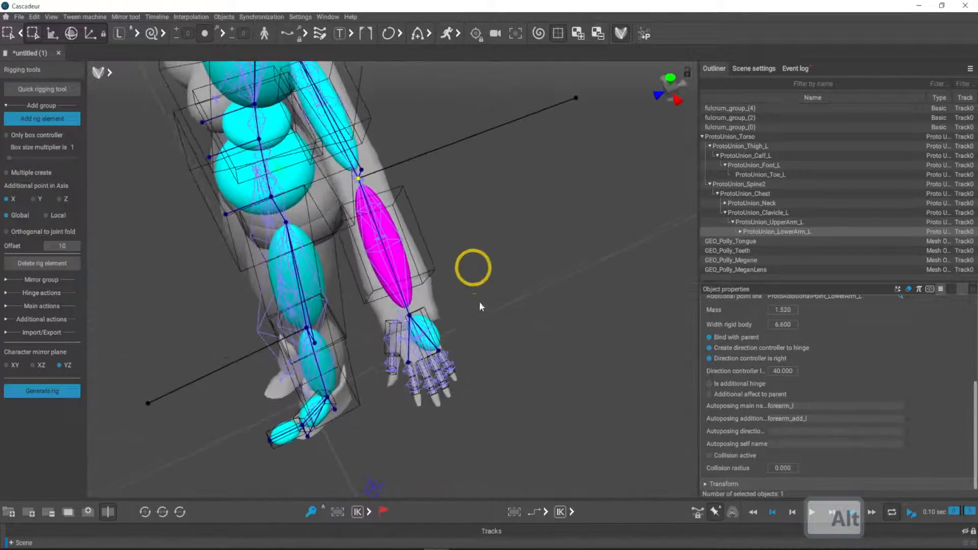
alt+drag(513, 297, 425, 318)
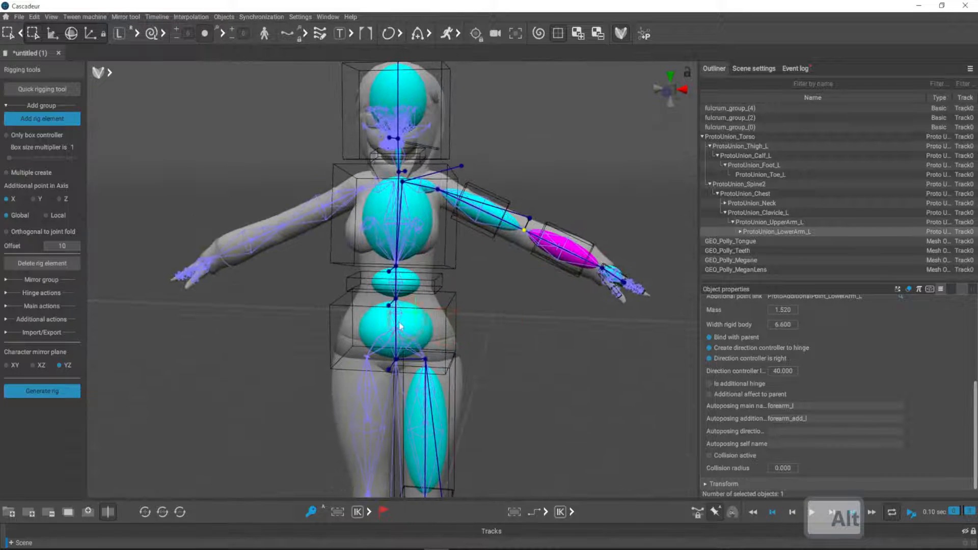
click(418, 330)
double_click(419, 330)
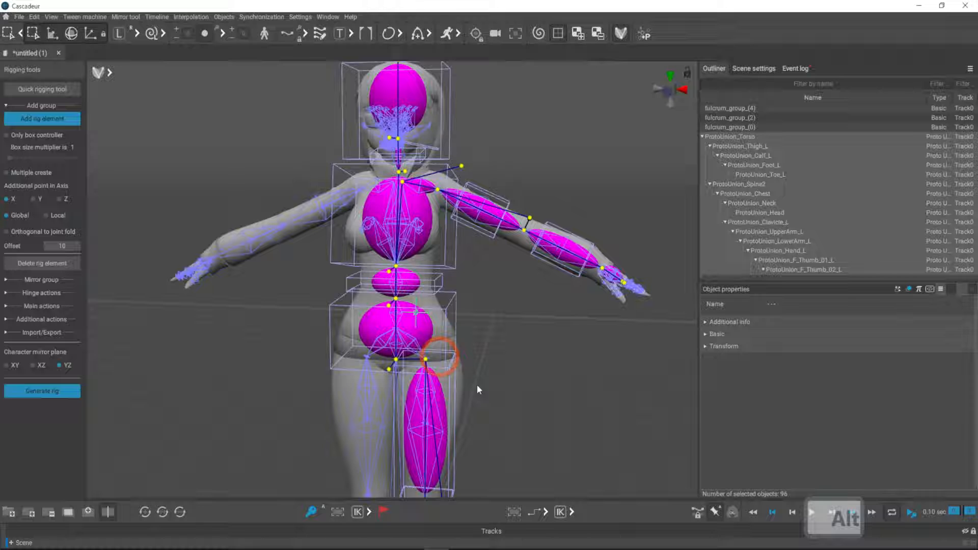
click(640, 387)
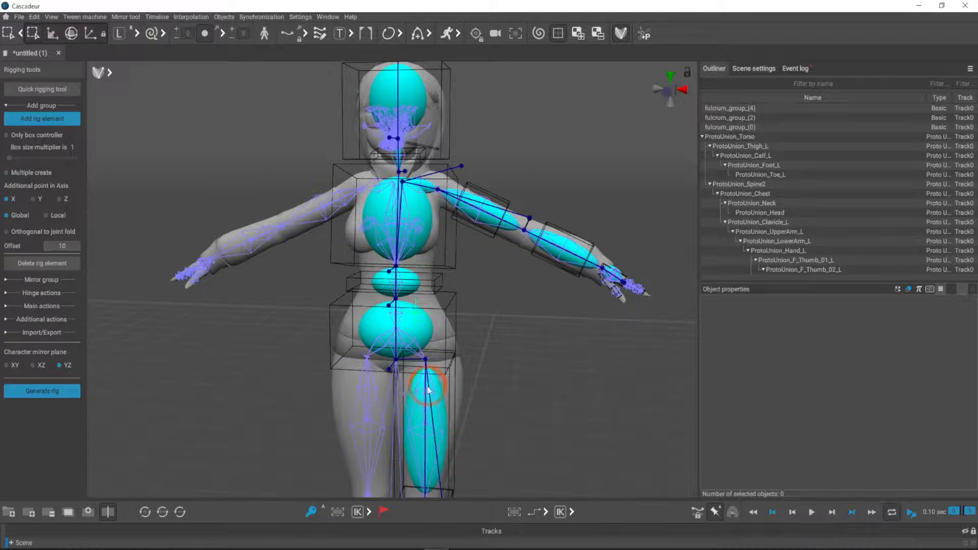
Select the hips joint with its whole joint hierarchy and set the mirror plane to YZ.
double_click(411, 348)
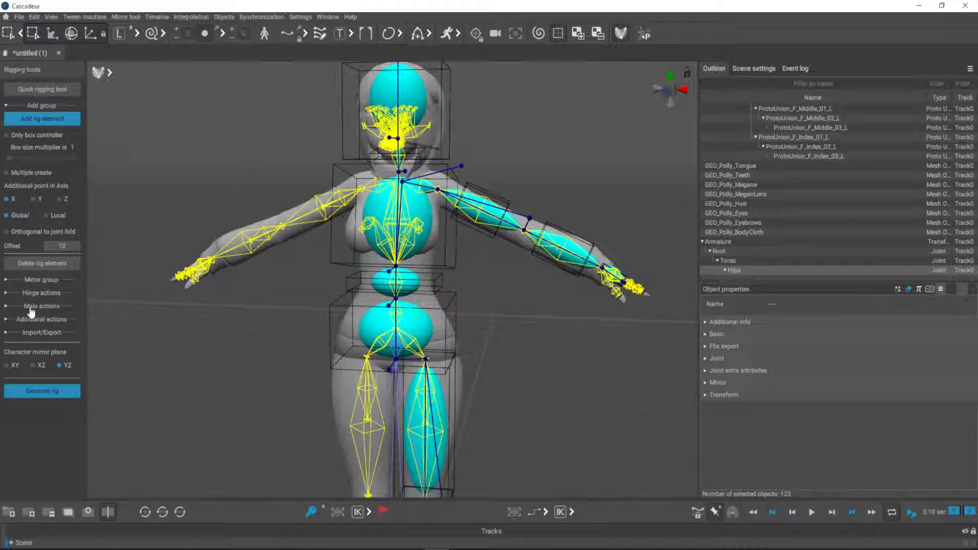
click(56, 280)
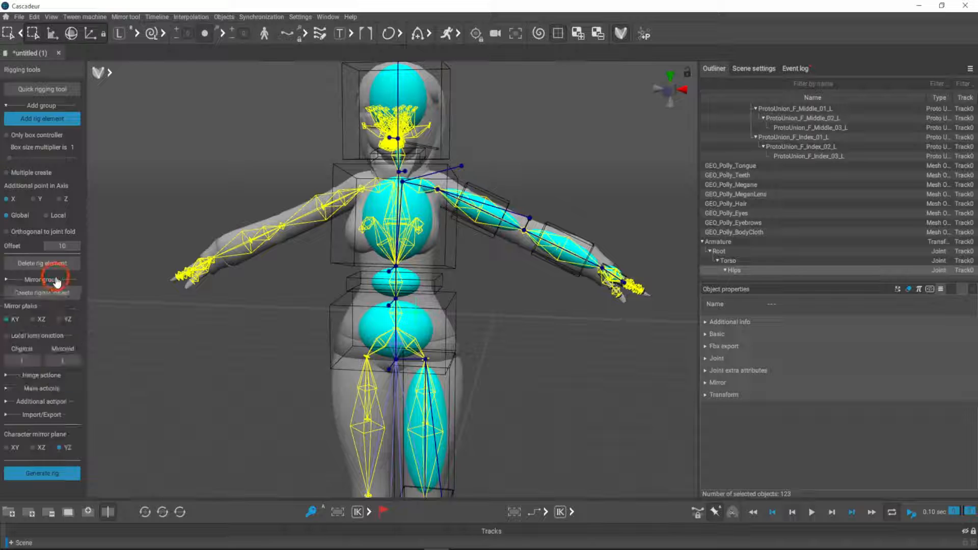
click(65, 321)
click(80, 380)
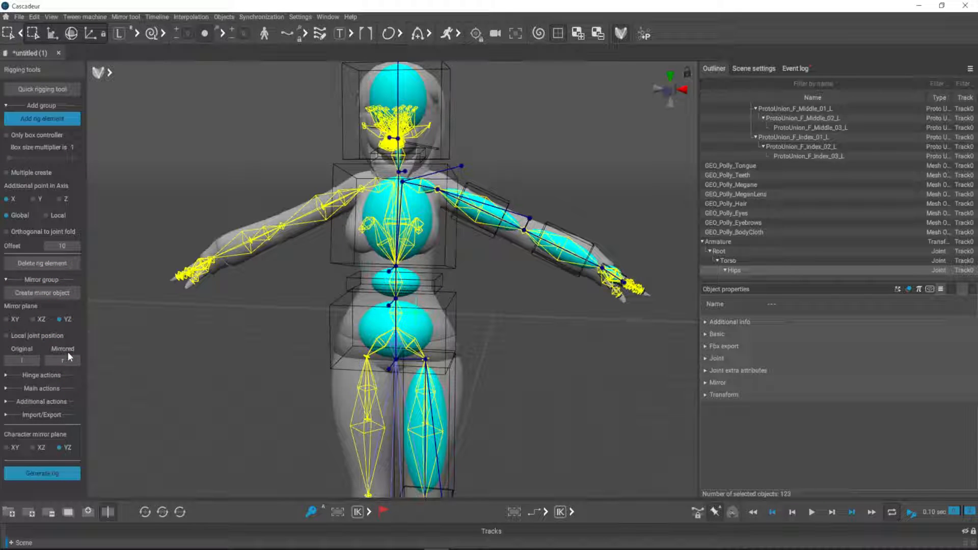
Set the mirroring name suffixes to _L for the original side and _R for the mirrored side.
click(36, 363)
key(BackSpace)
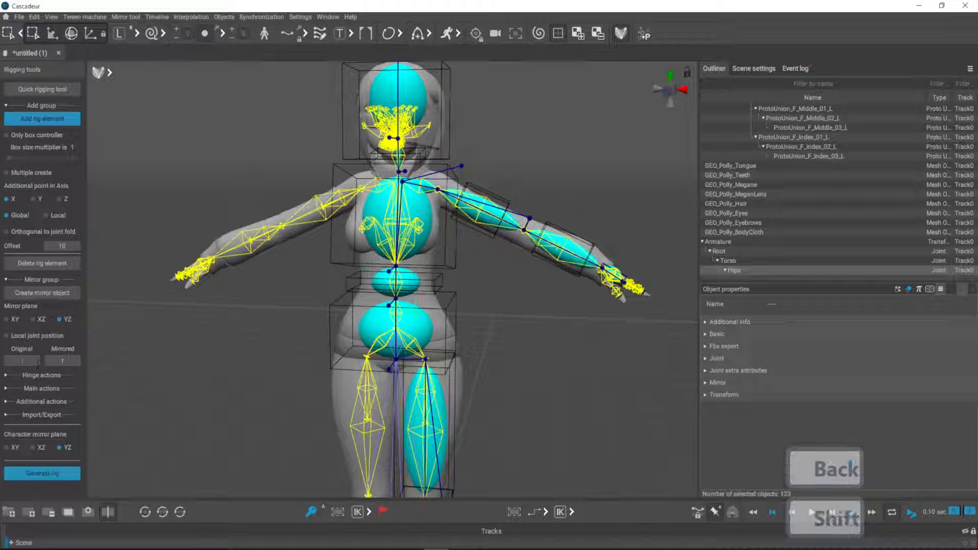
text(L)
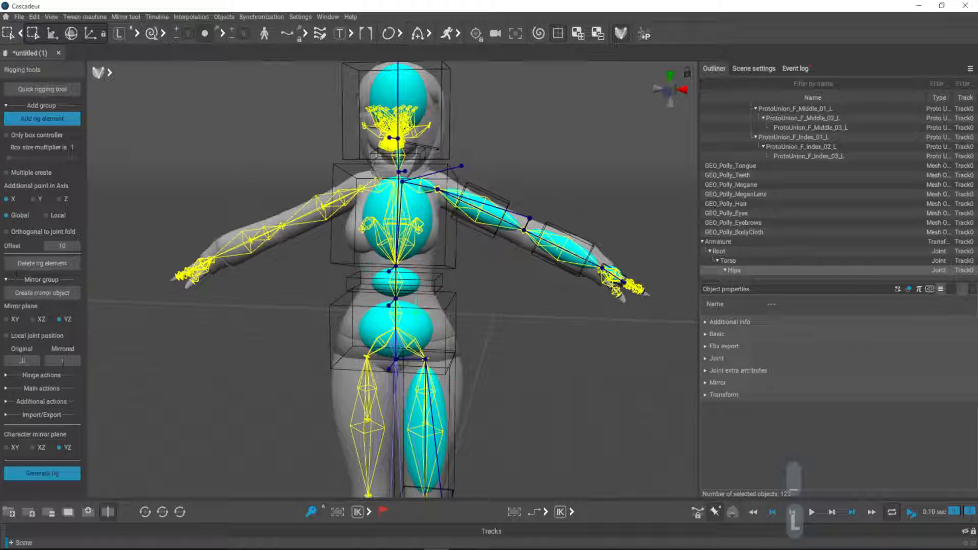
click(98, 420)
key(BackSpace)
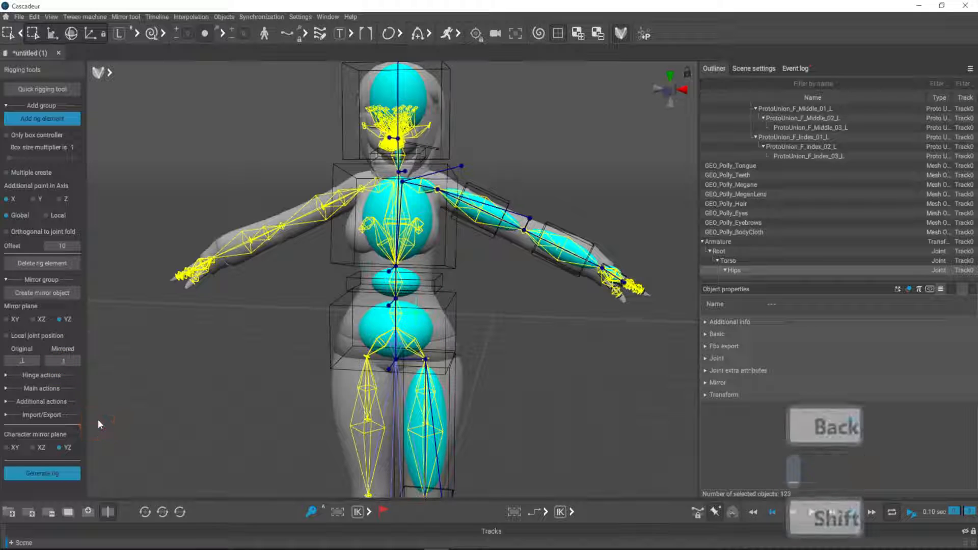
text(R)
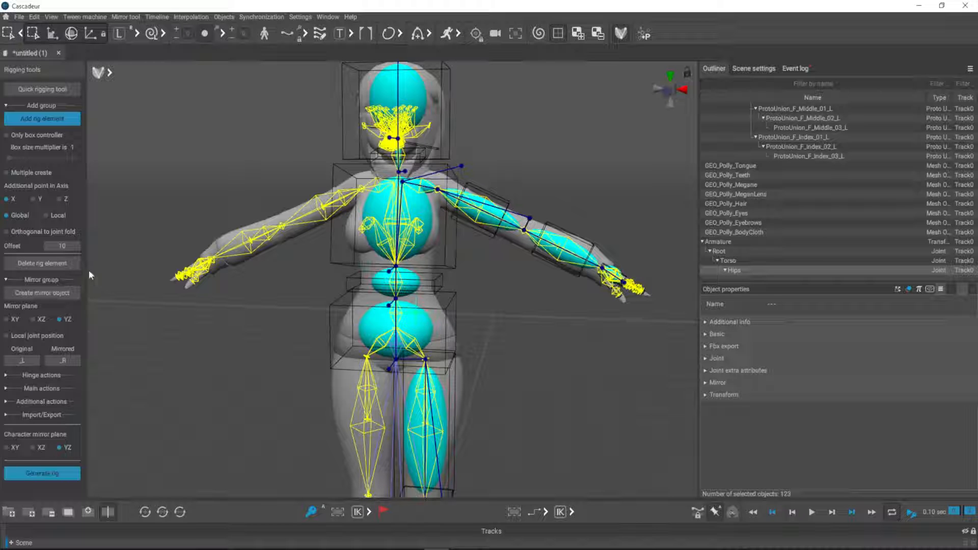
Widen the rigging tools area and create the mirrored right-side prototypes from the left-side ones.
drag(86, 270, 149, 271)
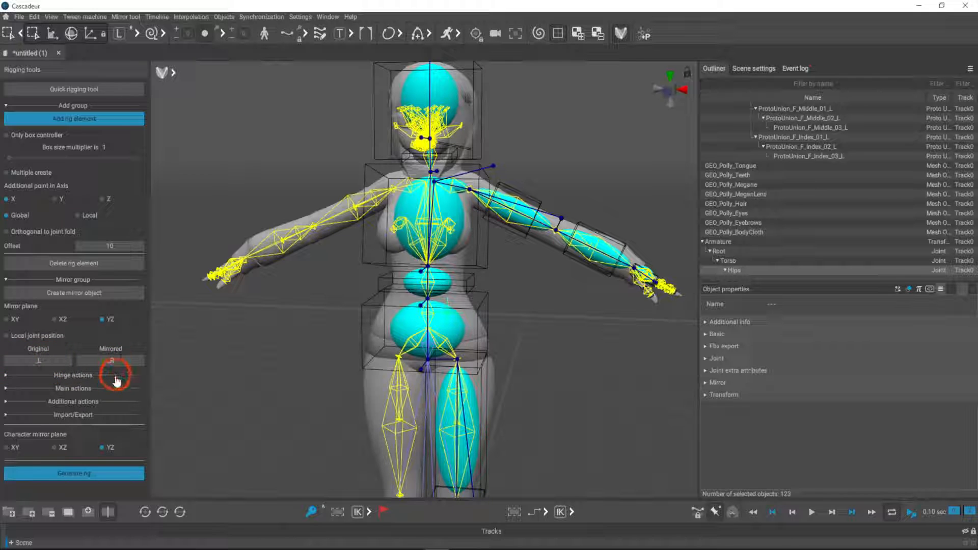
click(77, 292)
alt+drag(469, 370, 523, 304)
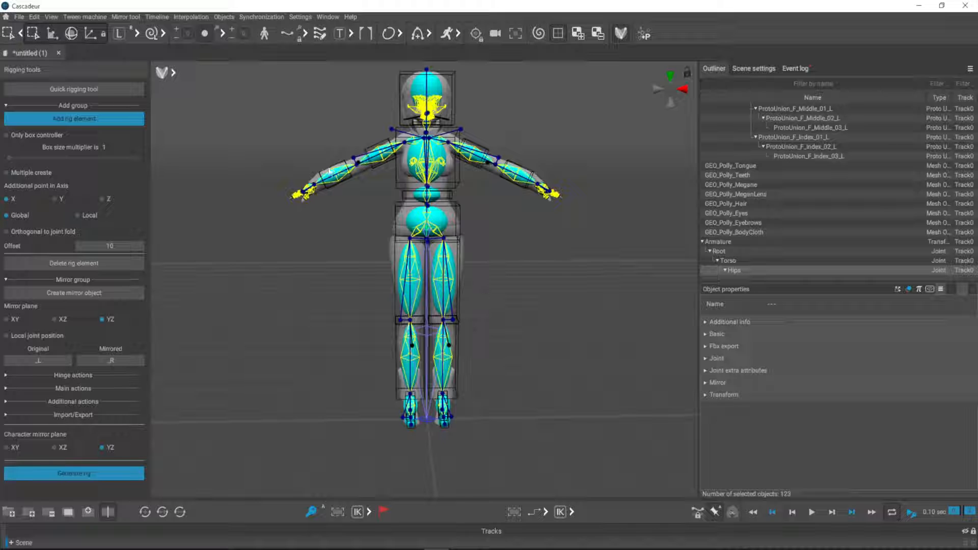
Select the right upper arm prototype and examine the mirrored arms and legs from several angles.
click(354, 254)
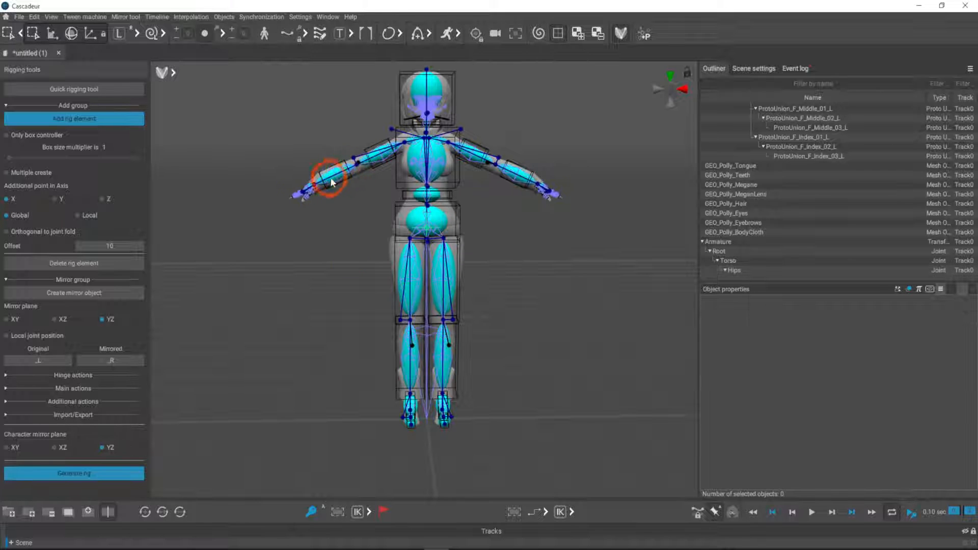
click(385, 158)
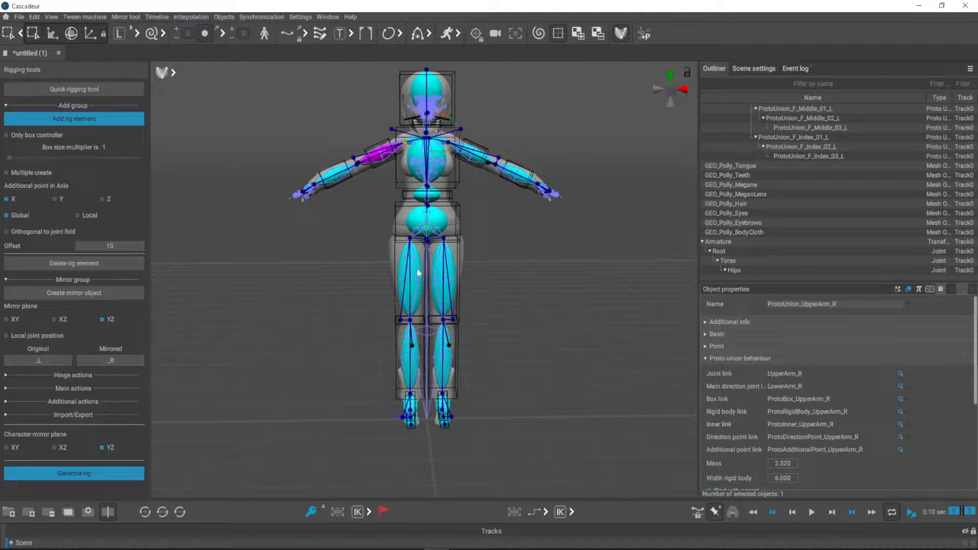
alt+drag(518, 349, 563, 292)
alt+middle_drag(541, 297, 532, 429)
alt+drag(531, 430, 498, 417)
alt+middle_drag(498, 418, 503, 280)
alt+drag(503, 280, 422, 220)
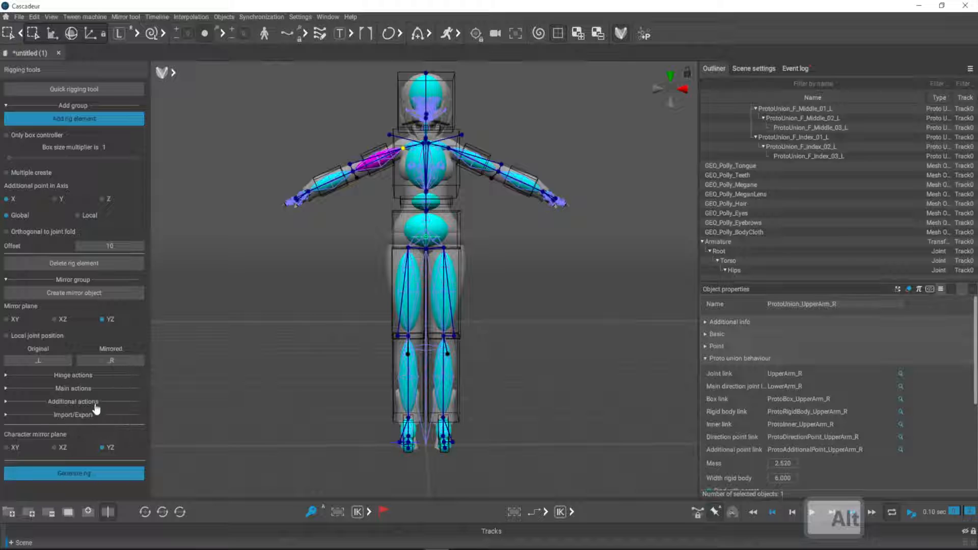
Show the import and export options and delete the rig elements of the entire prototype hierarchy.
click(66, 414)
scroll(85, 381, down, 2)
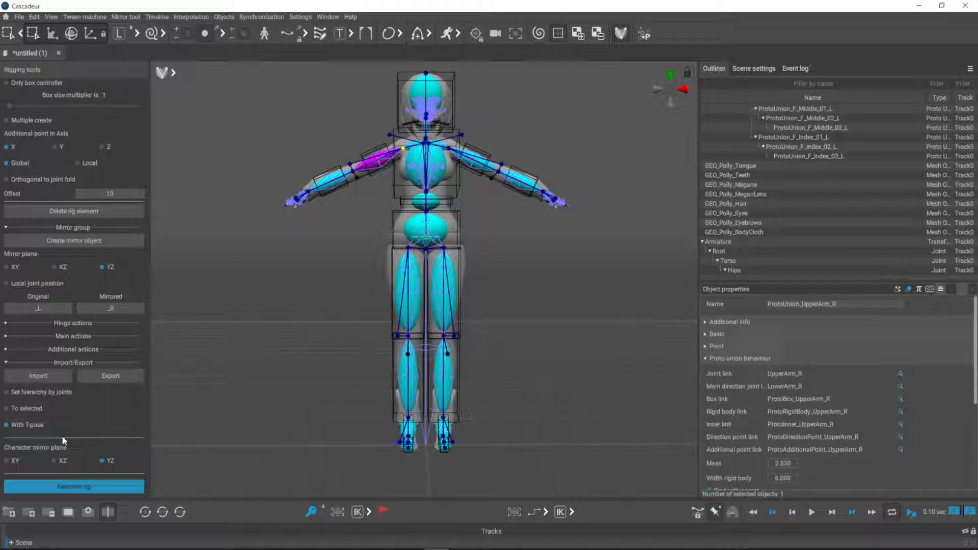
click(446, 238)
double_click(446, 238)
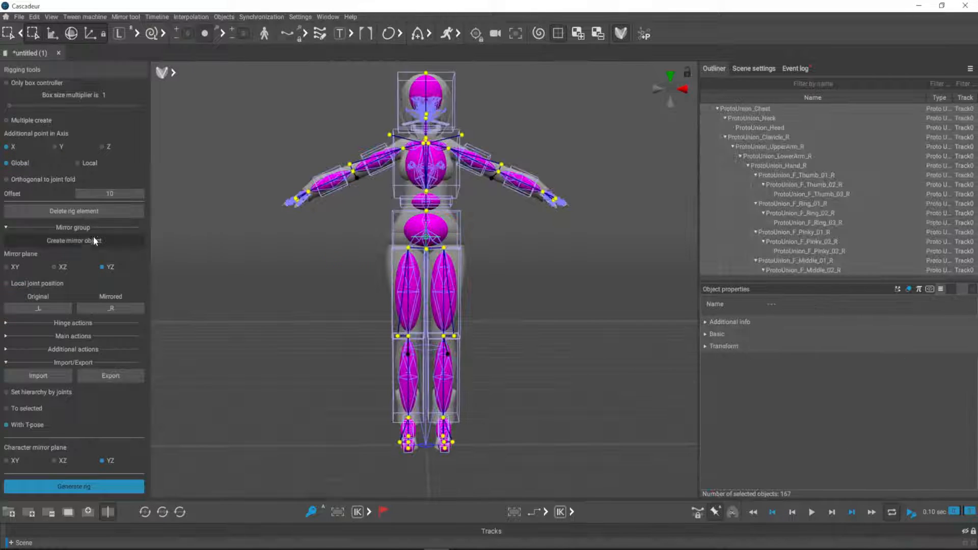
click(99, 211)
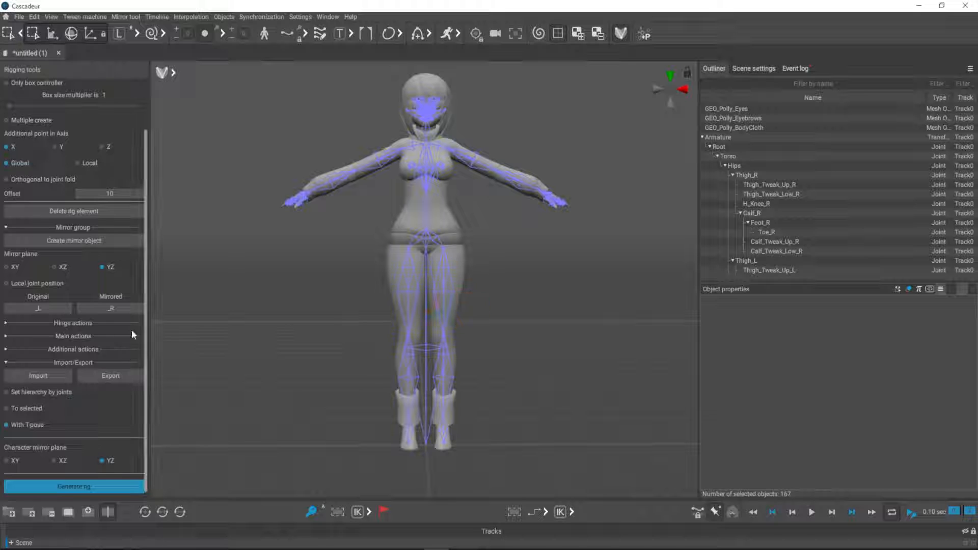
Import a saved prototype set with the T-pose option on and inspect it on the character.
click(44, 375)
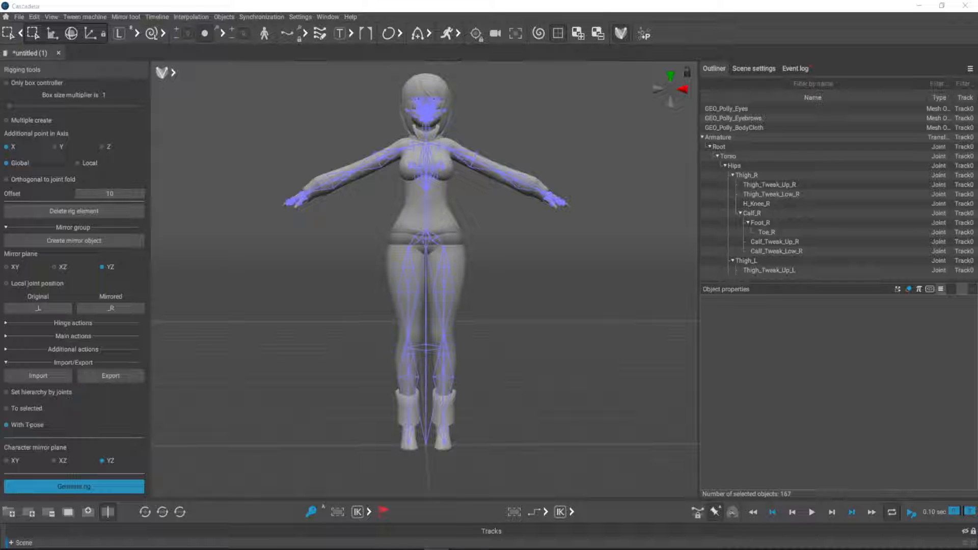
click(736, 250)
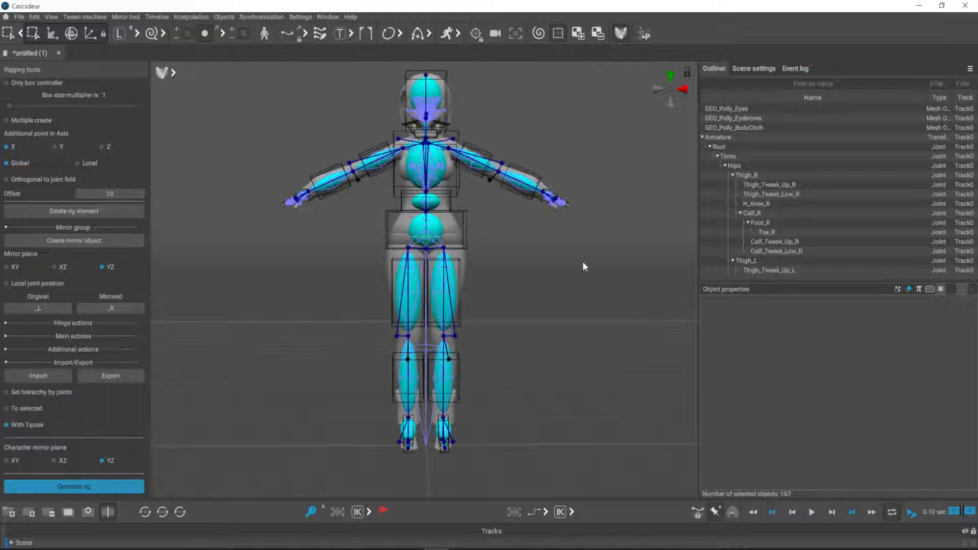
alt+drag(592, 325, 603, 348)
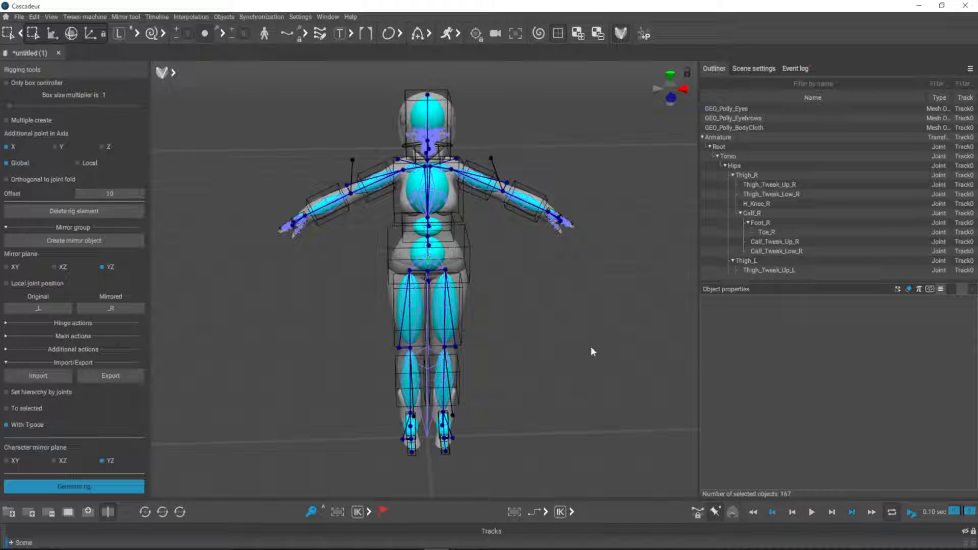
alt+drag(566, 334, 577, 287)
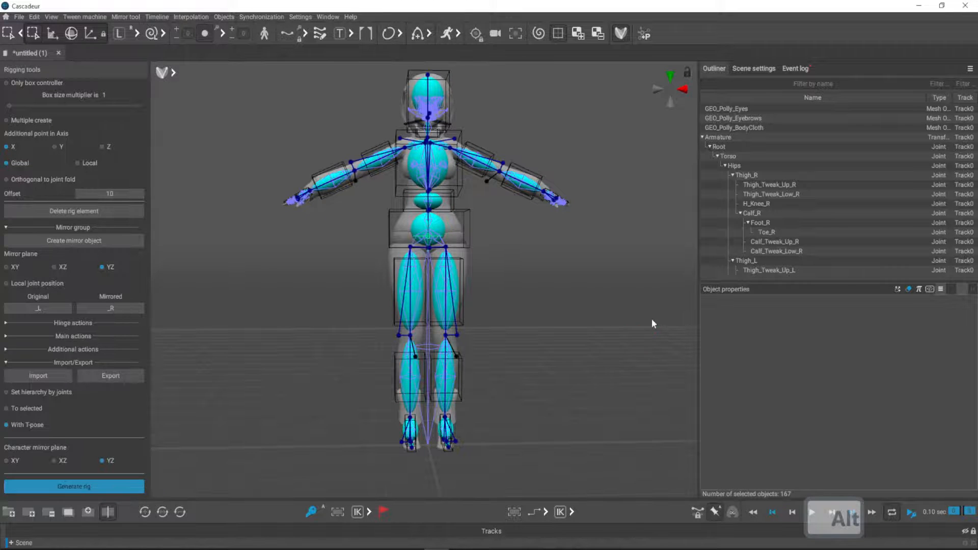
Generate the rig from the prototypes and inspect its point controllers on the full body.
alt+drag(521, 317, 575, 312)
alt+drag(645, 339, 501, 352)
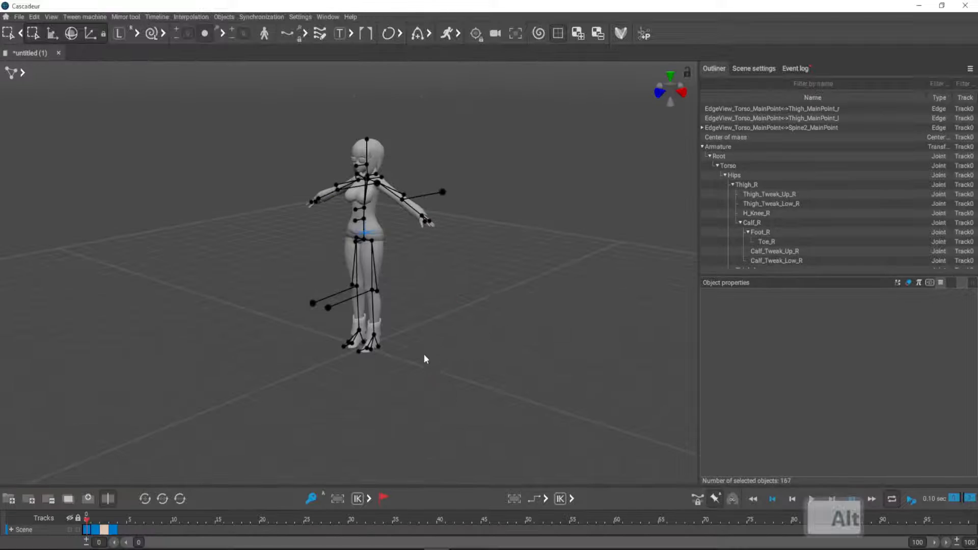
alt+drag(424, 355, 480, 357)
alt+middle_drag(480, 356, 522, 436)
scroll(520, 433, up, 4)
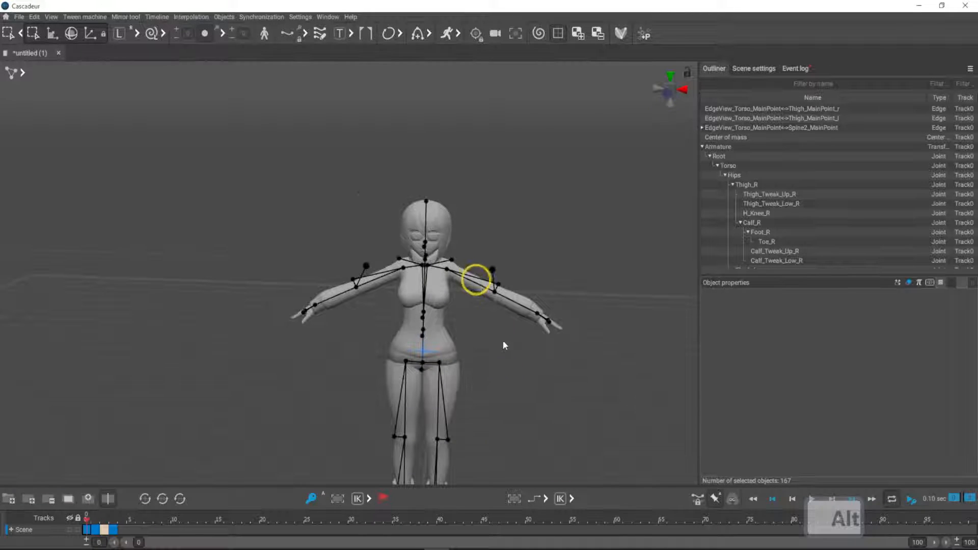
alt+middle_drag(503, 341, 511, 302)
alt+drag(492, 279, 554, 308)
drag(216, 83, 310, 195)
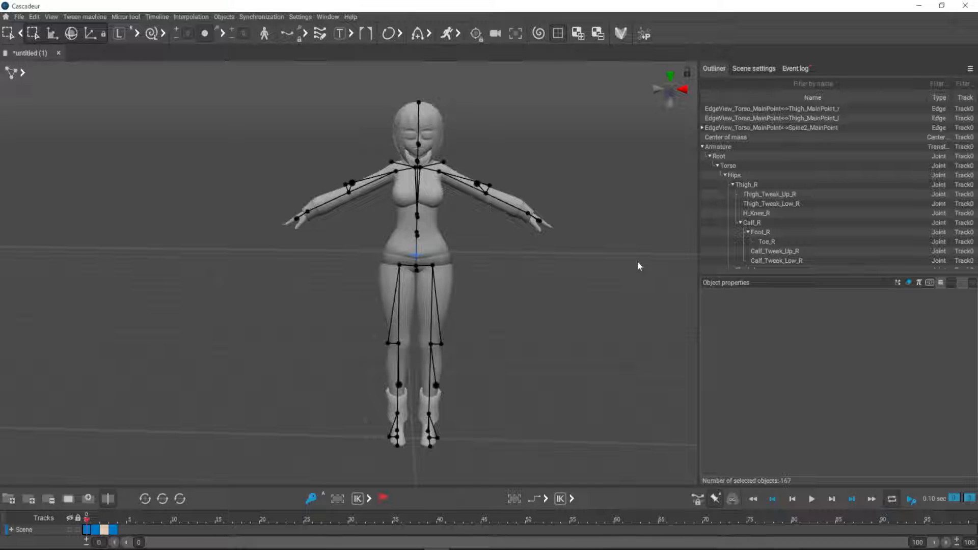
Switch the generated character back to rigging mode and accept the data-loss prompt.
click(620, 33)
click(624, 45)
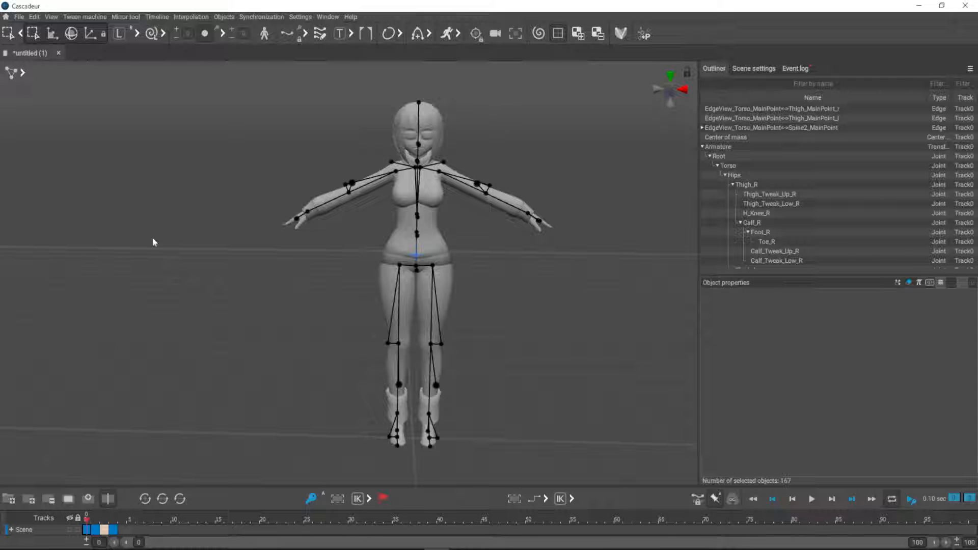
click(621, 34)
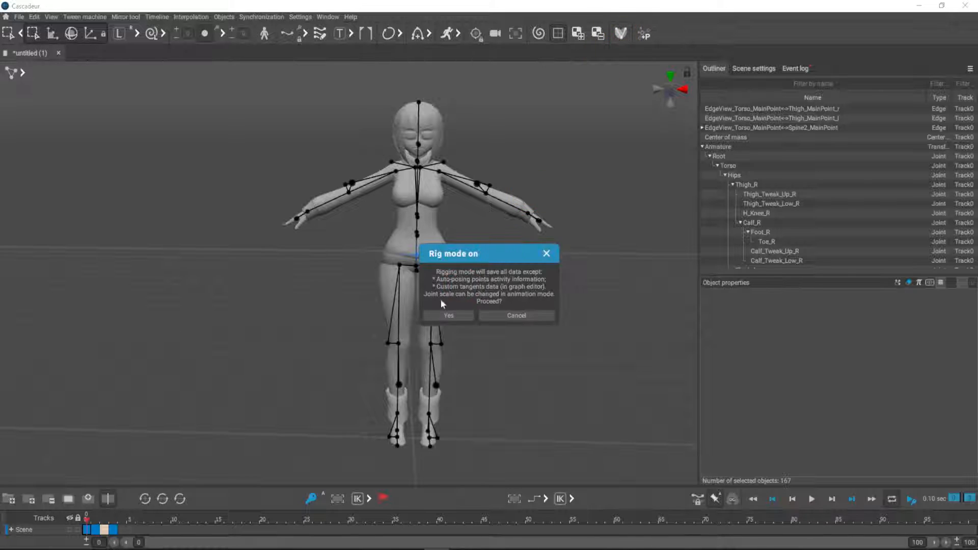
click(441, 317)
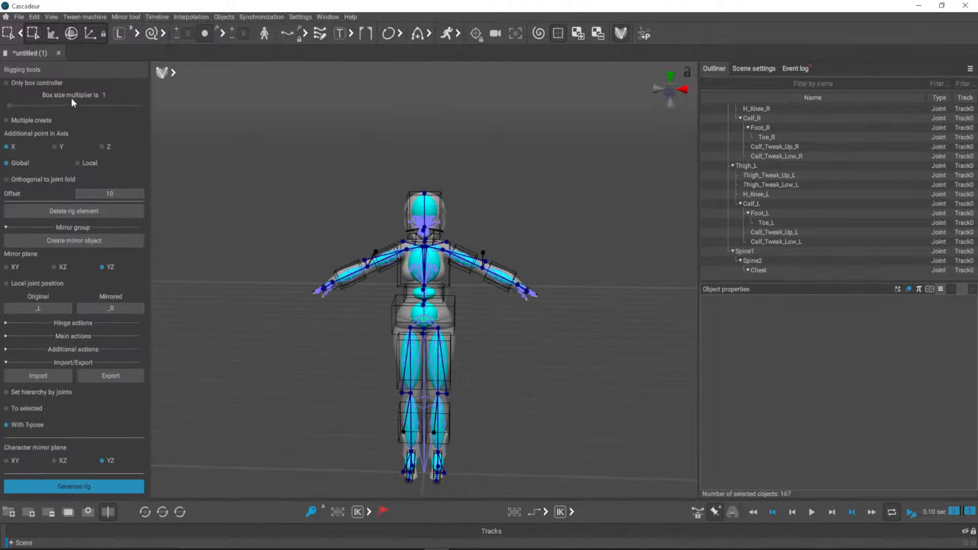
Open the quick rigging tool, review its body bone assignments, and close it.
scroll(74, 152, up, 1)
click(74, 89)
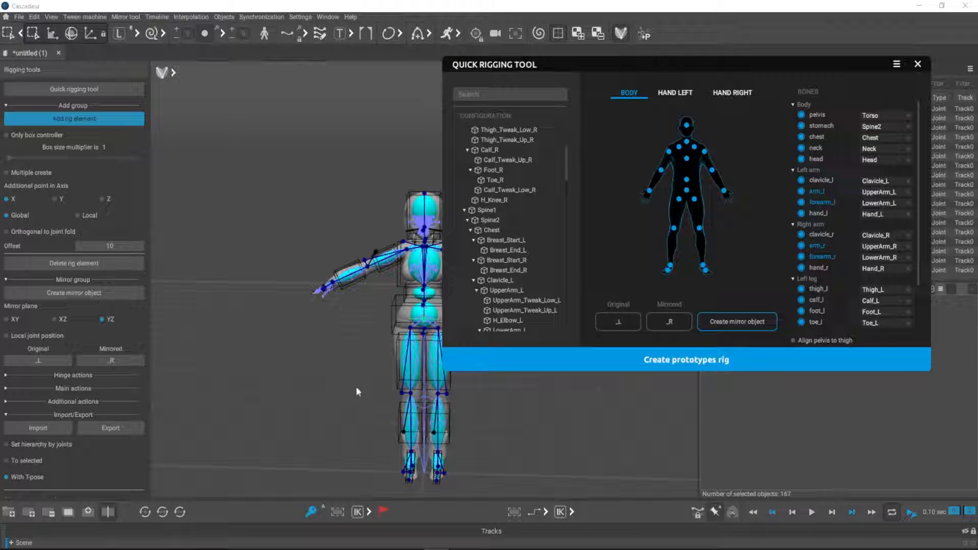
click(917, 65)
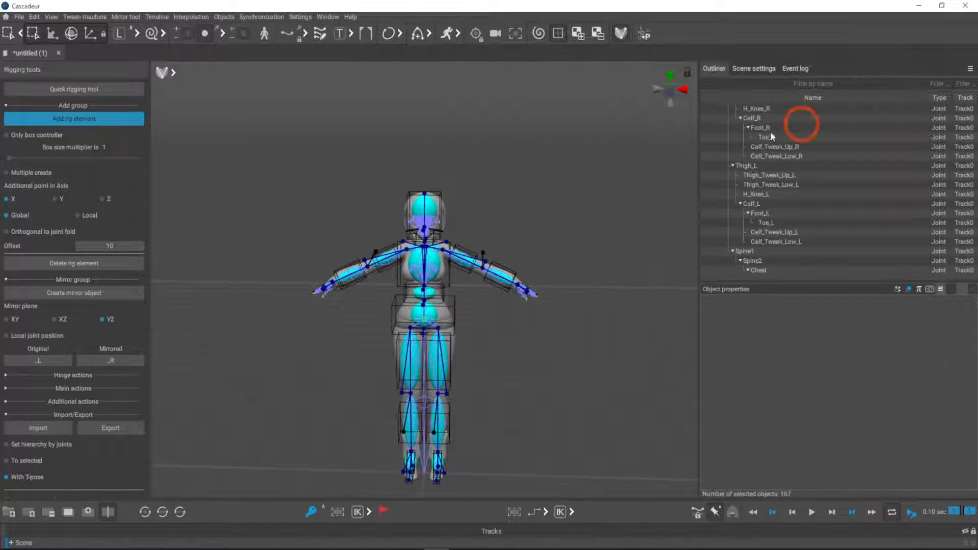
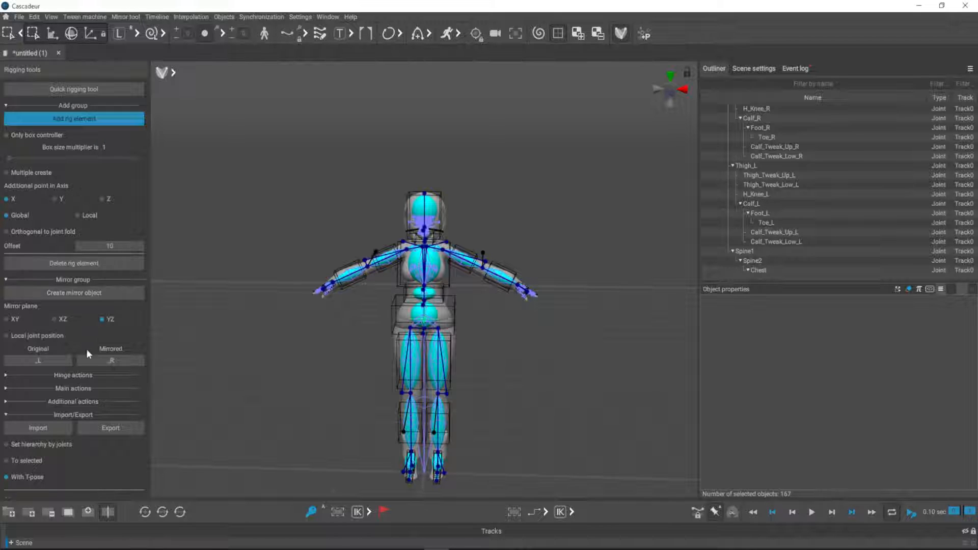
Generate the rig from the current prototypes with the YZ character mirror plane and inspect the point controllers on the character.
scroll(87, 349, down, 2)
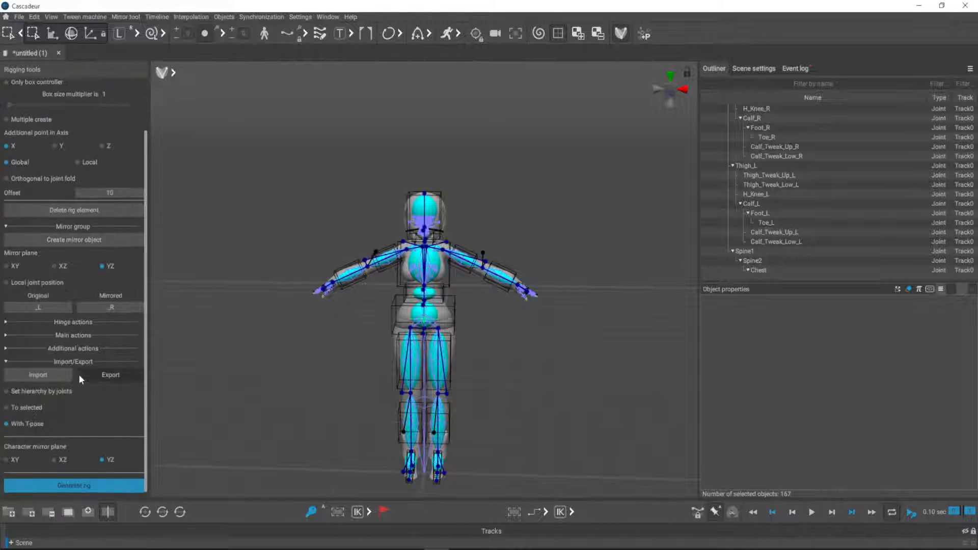
click(90, 491)
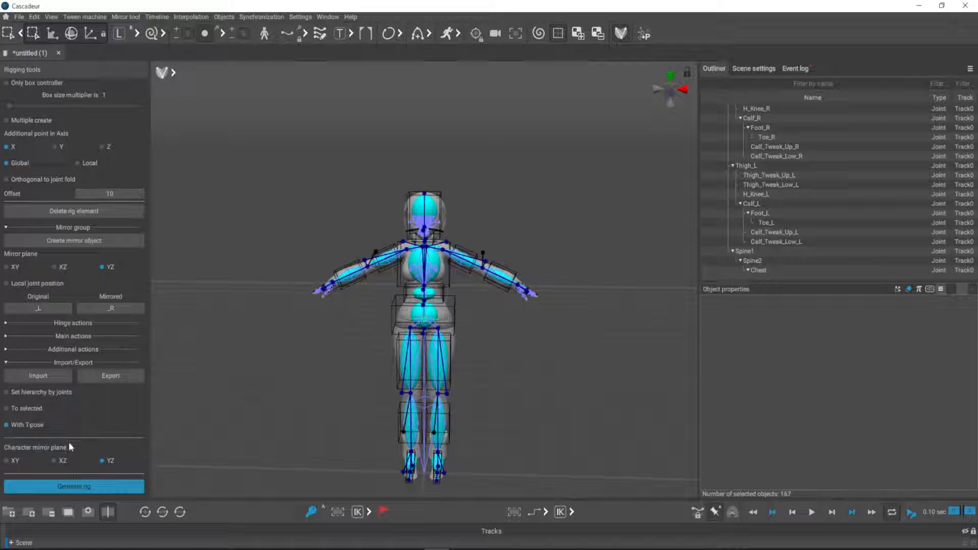
click(131, 376)
click(37, 424)
click(72, 412)
click(74, 487)
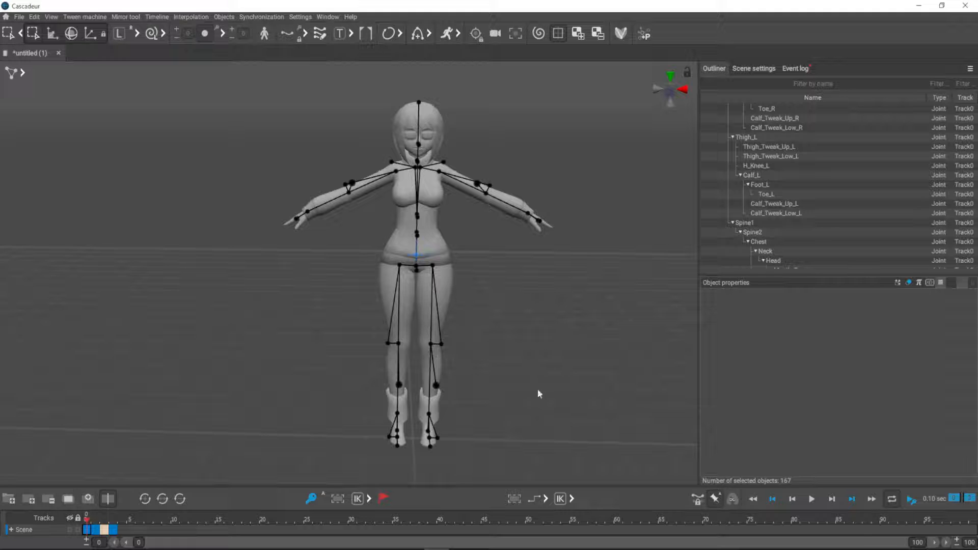
alt+drag(538, 391, 522, 331)
alt+right_drag(522, 331, 467, 339)
alt+drag(467, 338, 502, 339)
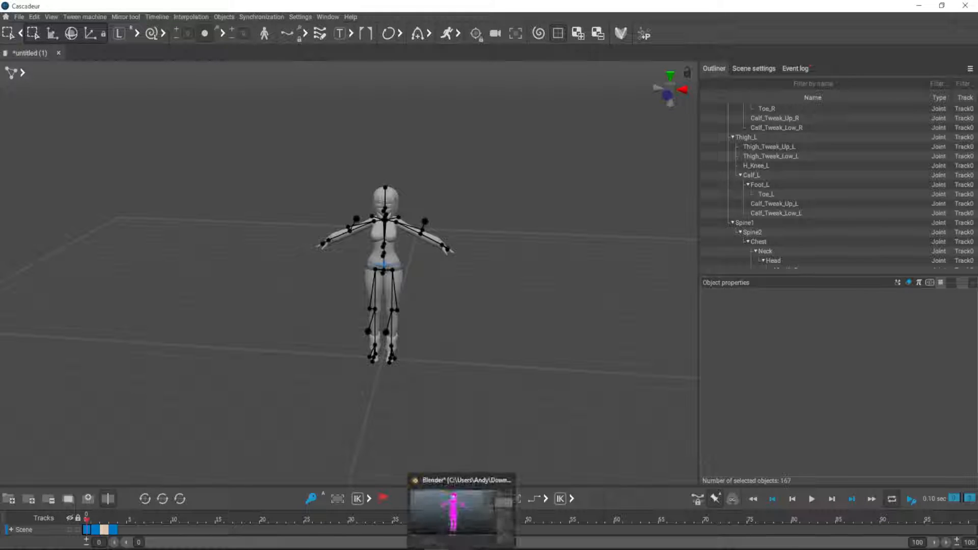
Switch to Blender, review the Bake Animation option in the FBX export settings, and close the export window without exporting.
click(462, 549)
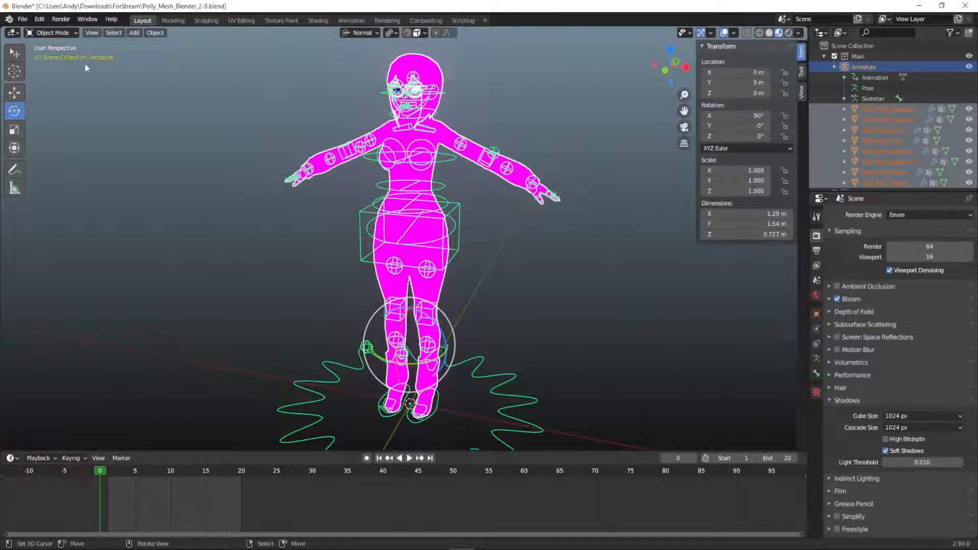
click(24, 20)
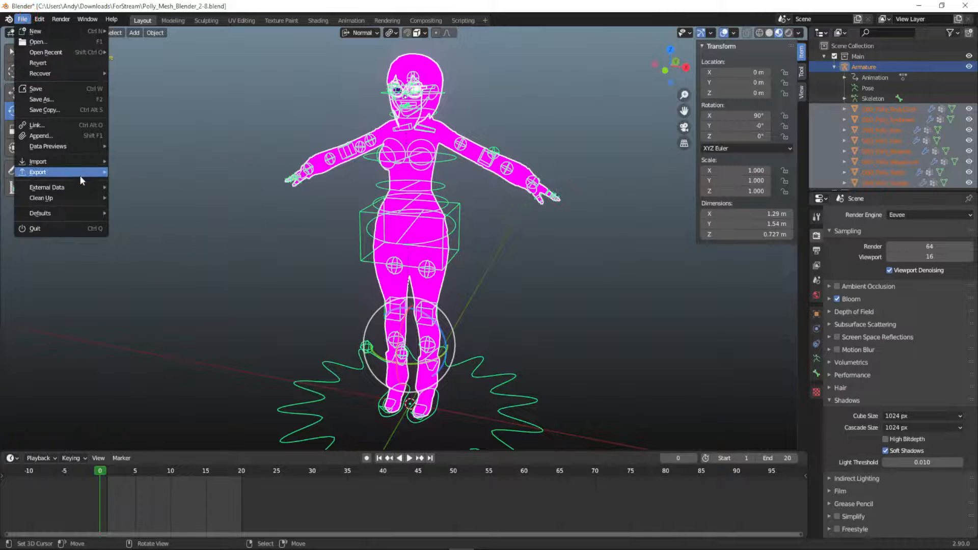
mouse_move(92, 175)
click(501, 324)
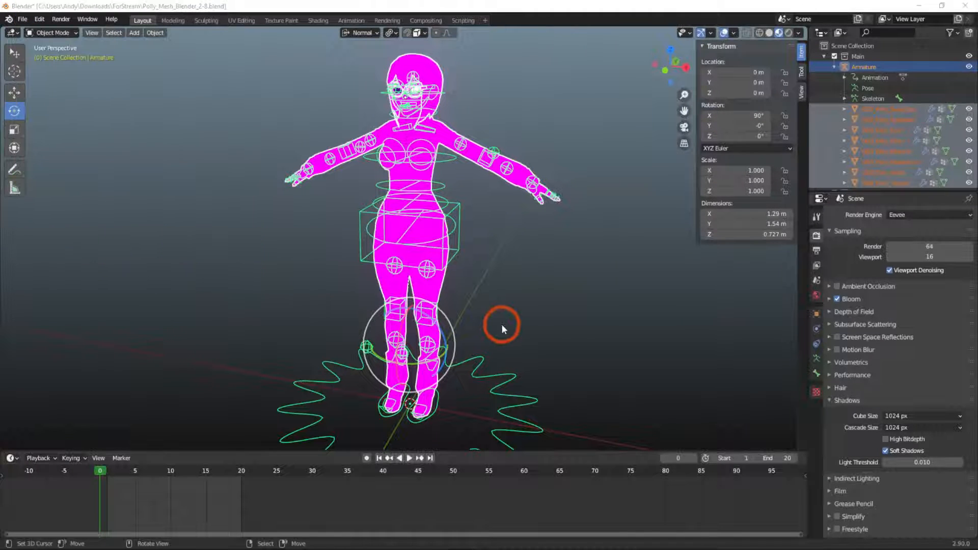
drag(977, 20, 122, 22)
click(751, 354)
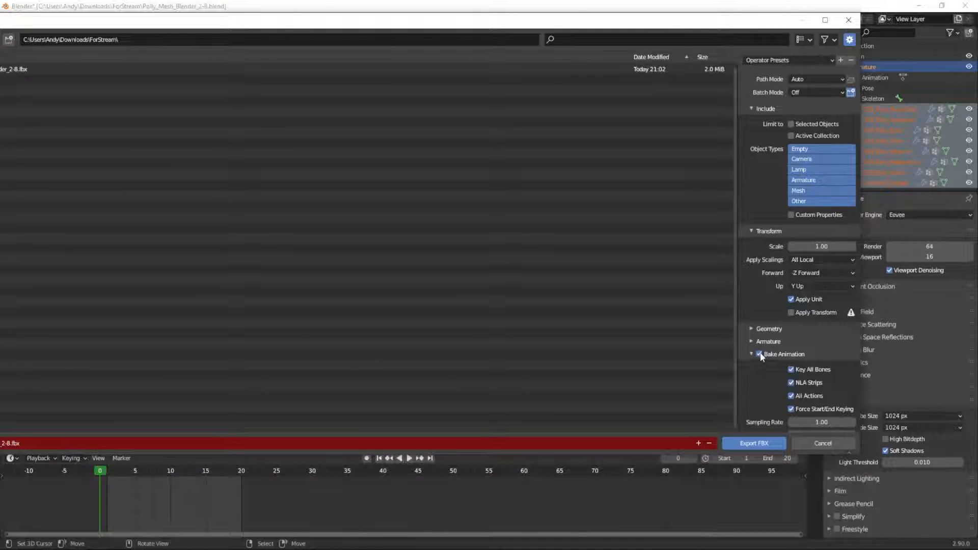
click(848, 20)
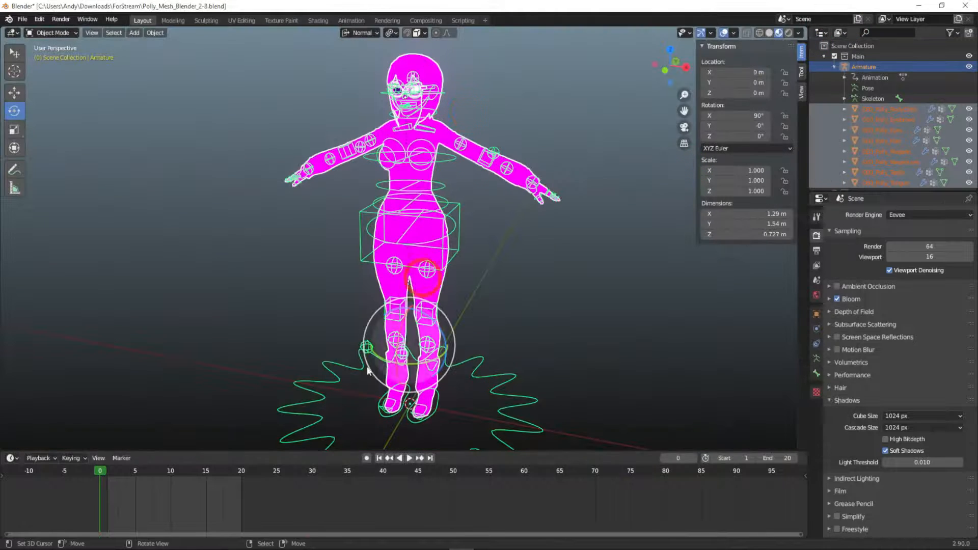
Return to Cascadeur, check the imported poses on the timeline, and remove the extra keyframes after frame 0.
mouse_move(410, 545)
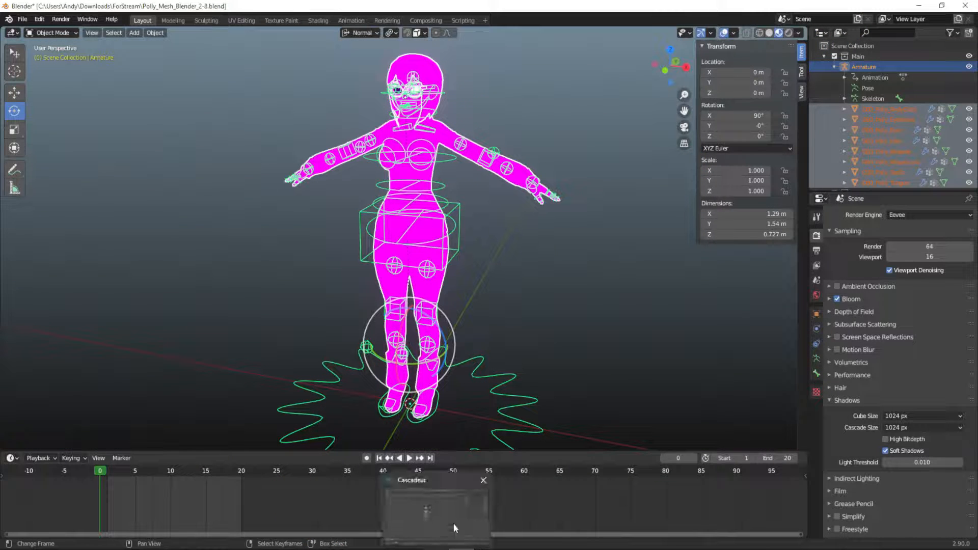
click(451, 526)
mouse_move(99, 517)
mouse_down()
mouse_move(120, 524)
mouse_move(97, 529)
mouse_up()
click(94, 532)
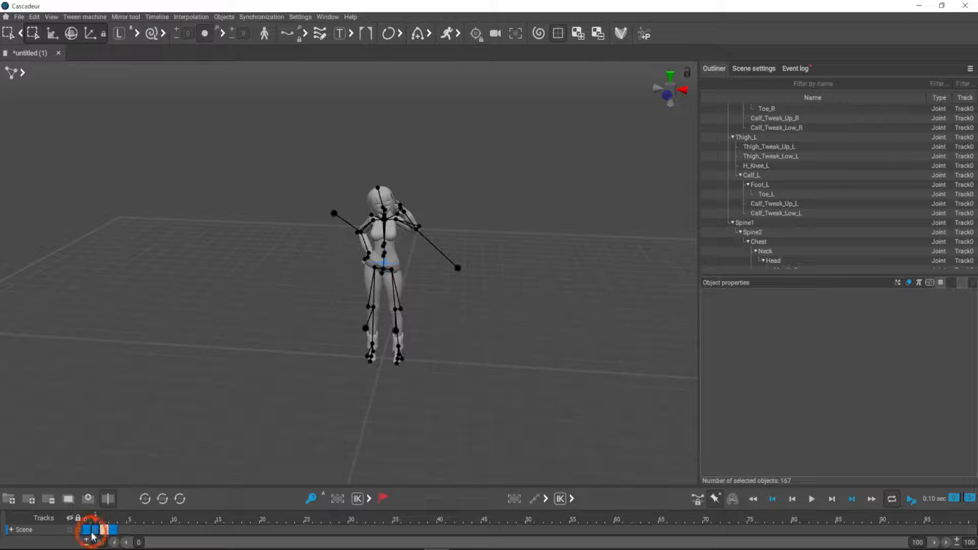
key(f)
click(111, 532)
key(f)
click(83, 525)
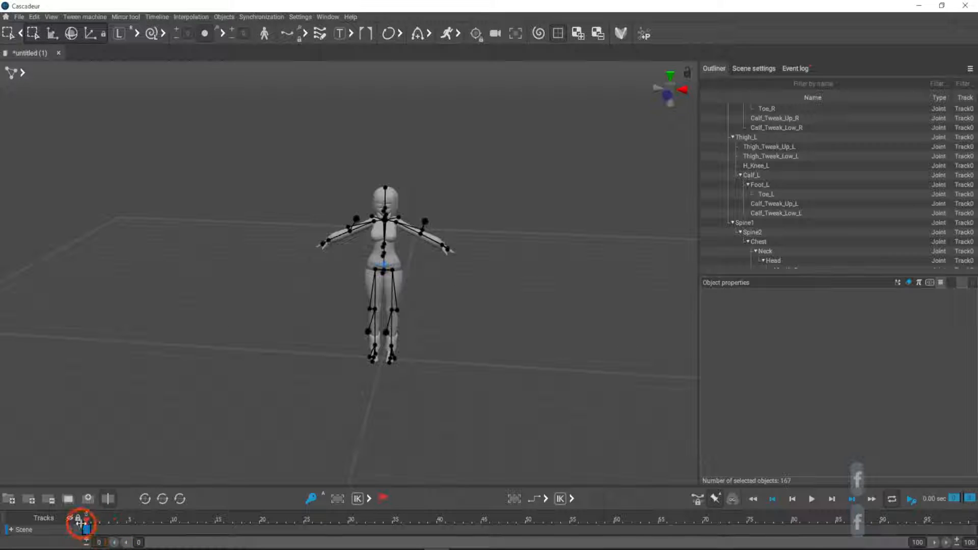
click(111, 525)
drag(96, 520, 91, 520)
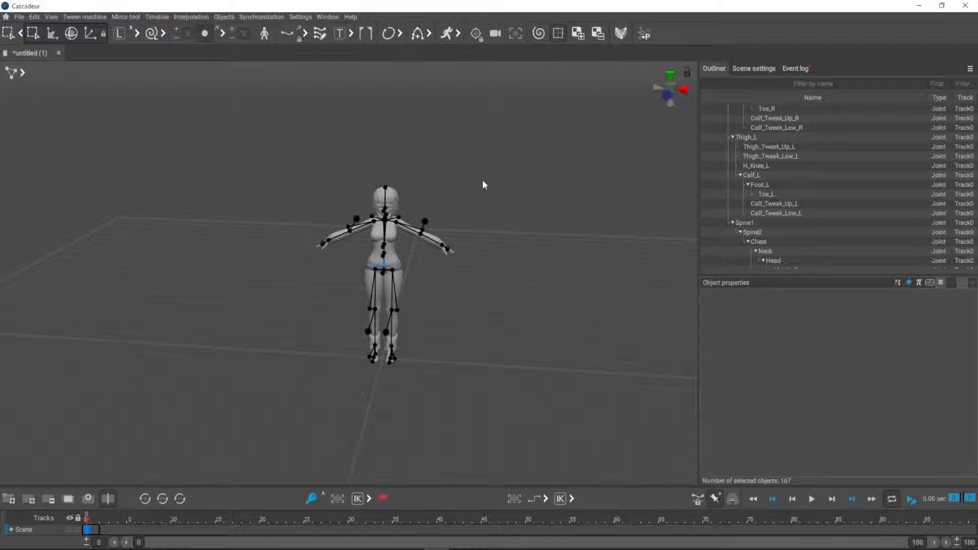
Switch to AutoPosing mode, try moving the left hand controller down toward the hip, and undo the move.
alt+drag(516, 290, 518, 265)
drag(214, 138, 510, 450)
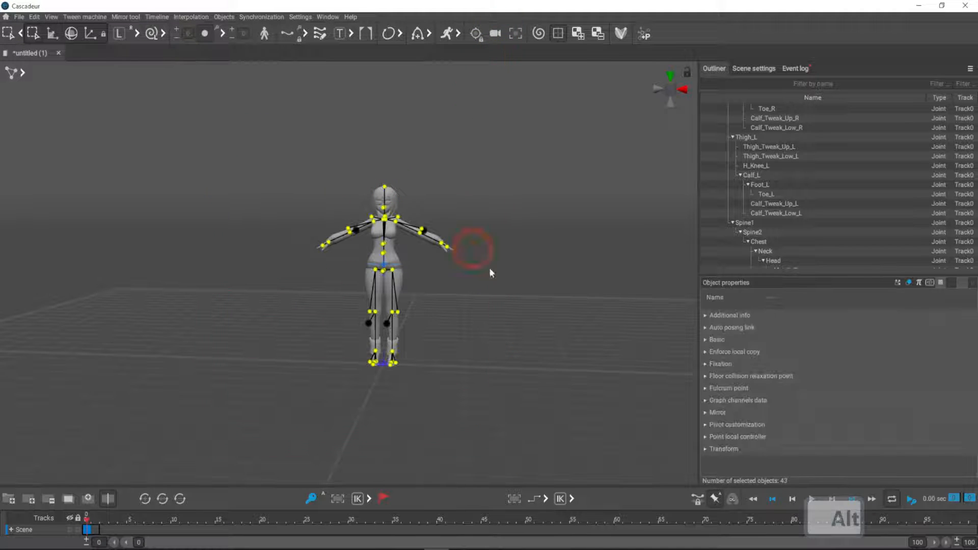
click(515, 246)
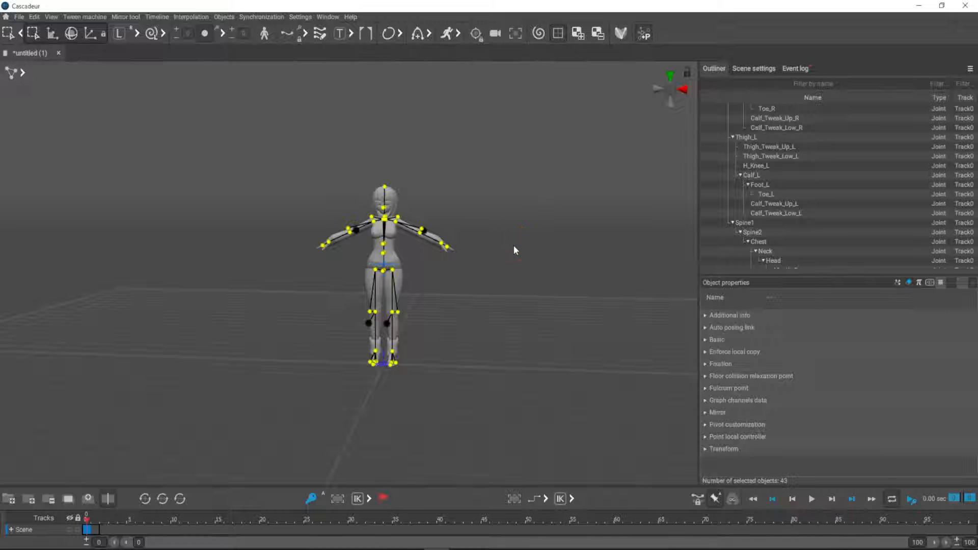
key(y)
click(436, 273)
key(w)
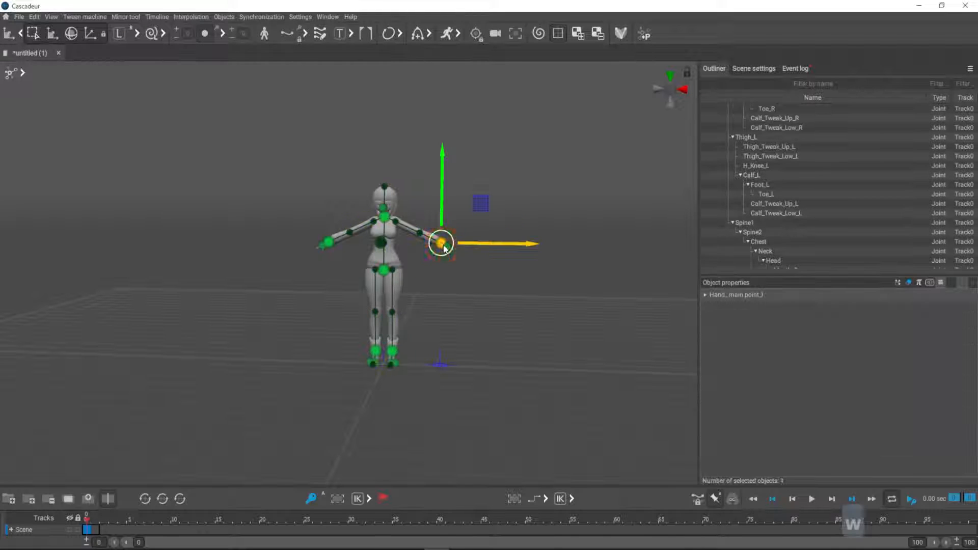
drag(444, 248, 428, 283)
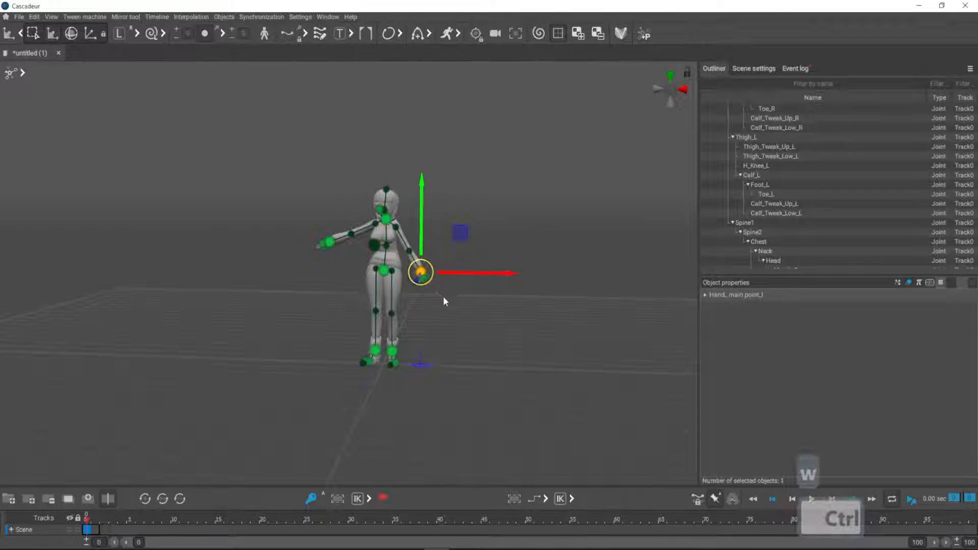
key(ctrl+z)
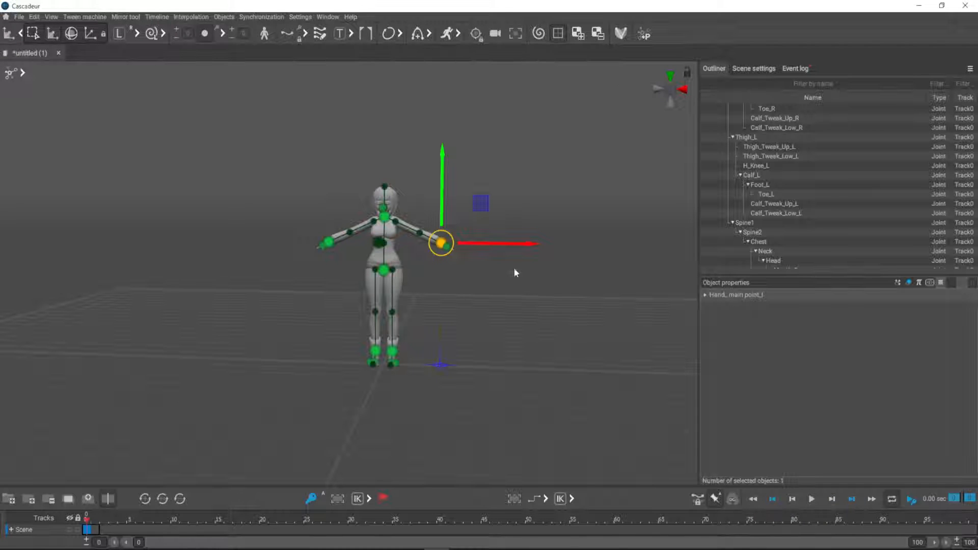
Switch the character to point controller mode and inspect the left lower arm and left hand main points.
alt+drag(567, 291, 564, 346)
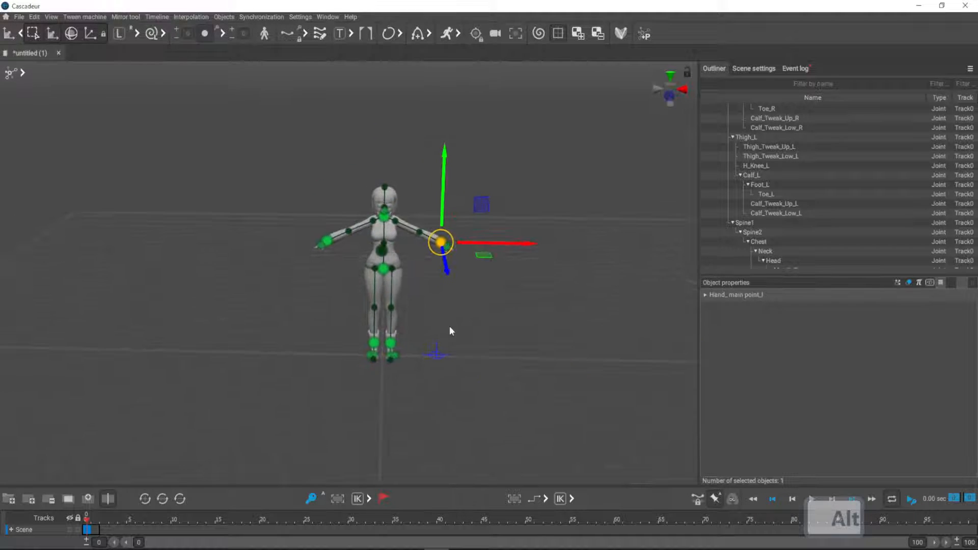
scroll(450, 327, up, 5)
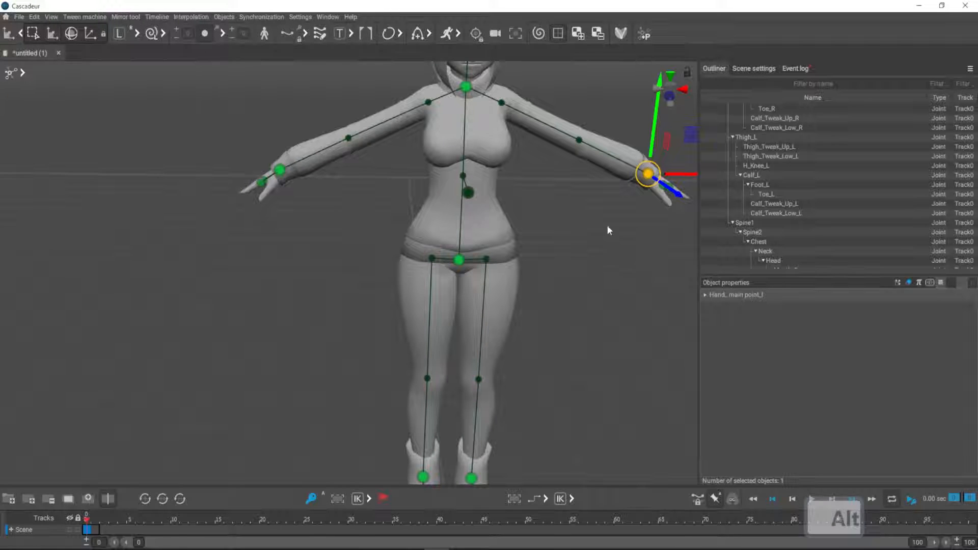
scroll(585, 289, down, 5)
scroll(476, 288, up, 1)
click(22, 73)
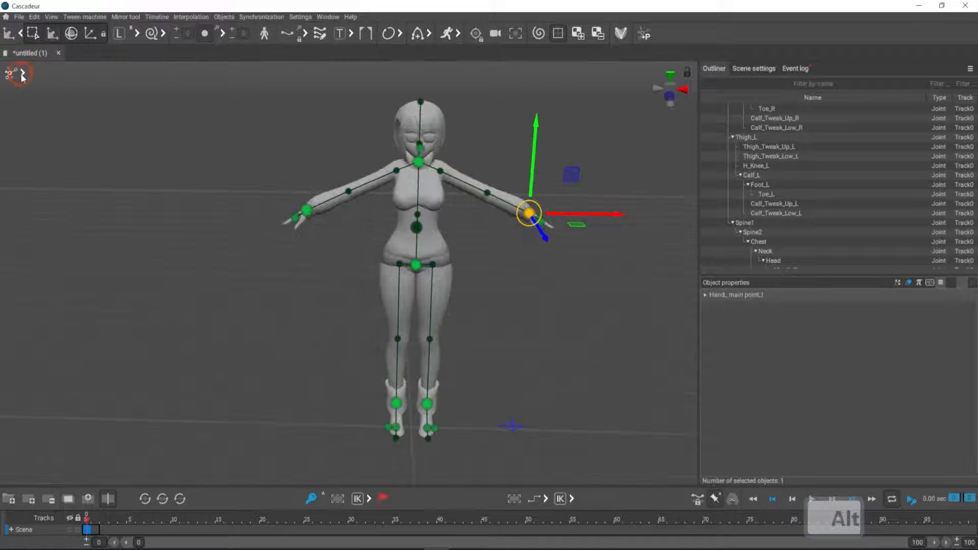
click(54, 73)
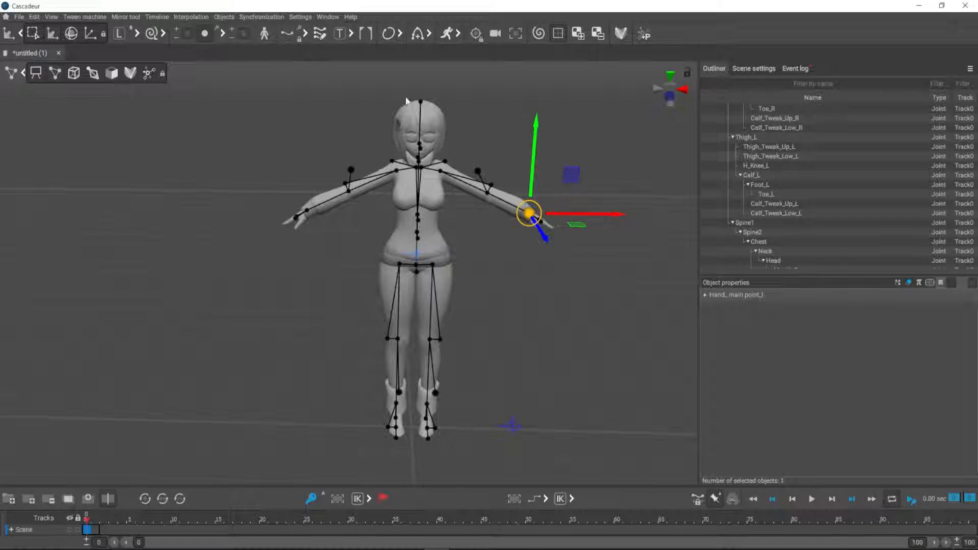
click(484, 190)
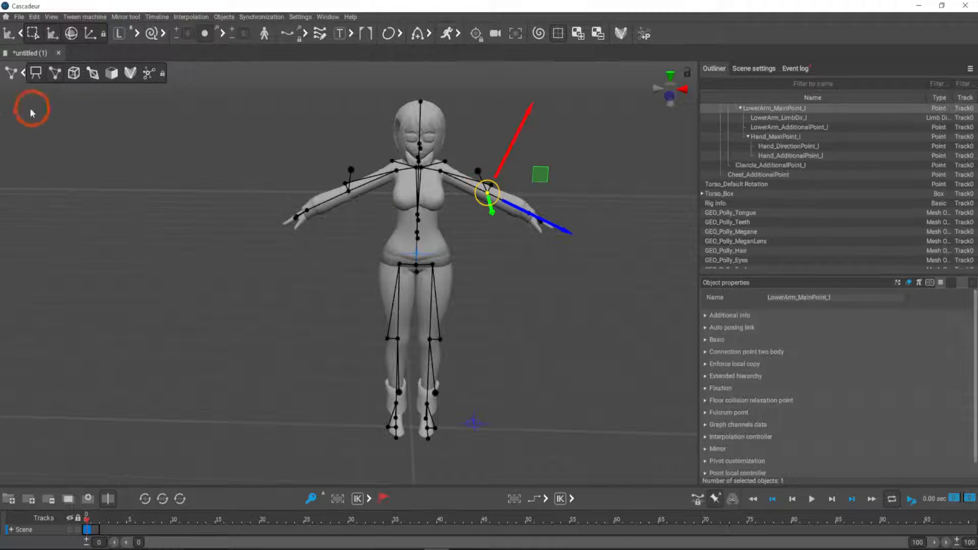
click(430, 106)
click(440, 209)
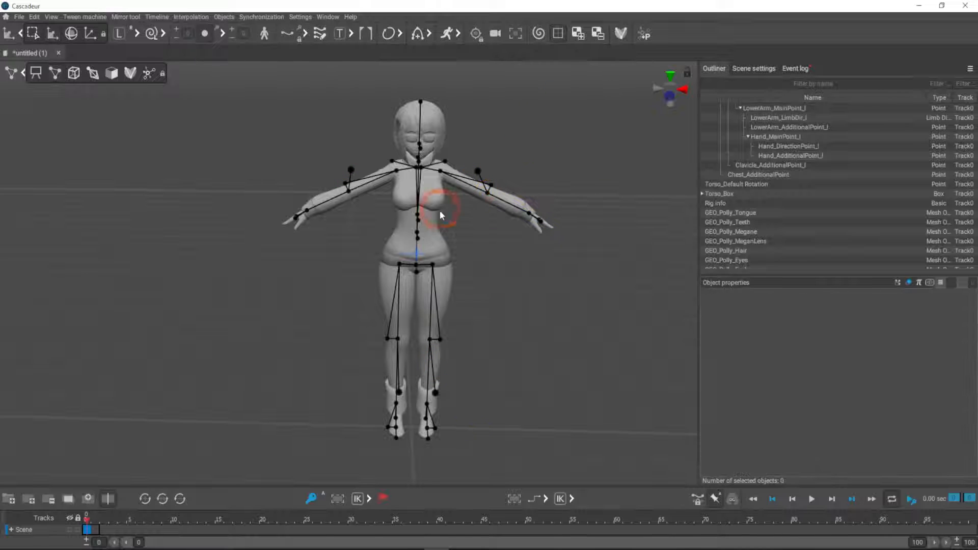
click(530, 213)
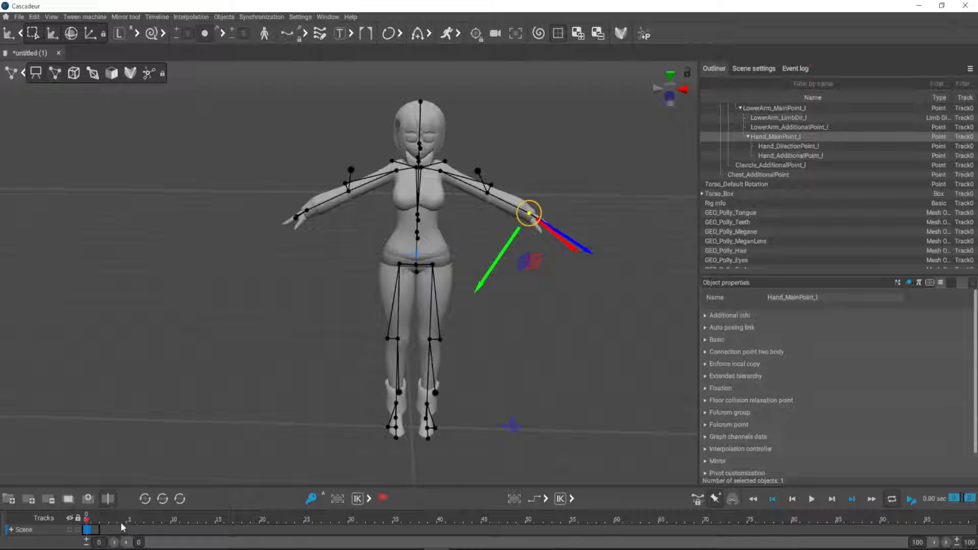
Move the timeline to frame 11, clear the selection, and switch the character to AutoPosing mode.
drag(123, 525, 184, 531)
click(152, 531)
click(643, 27)
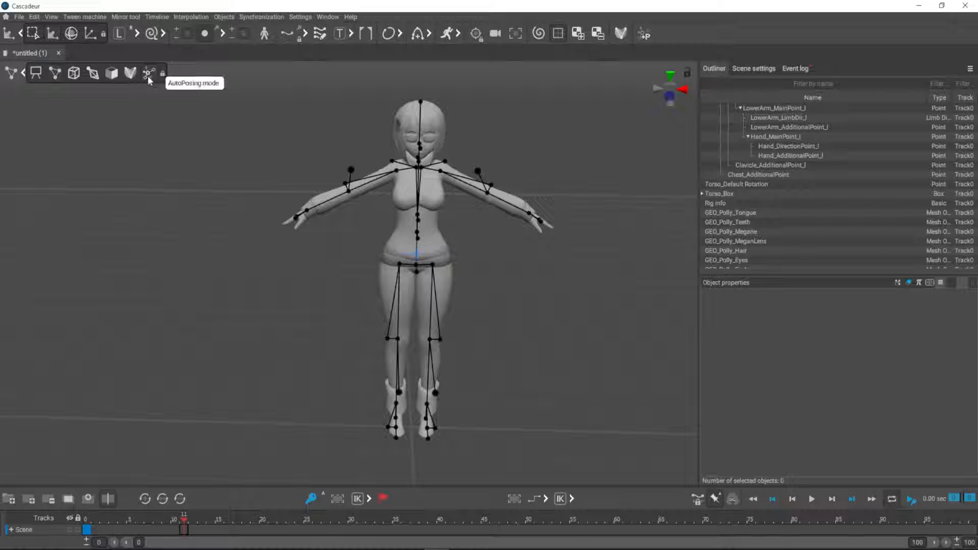
click(640, 35)
click(229, 332)
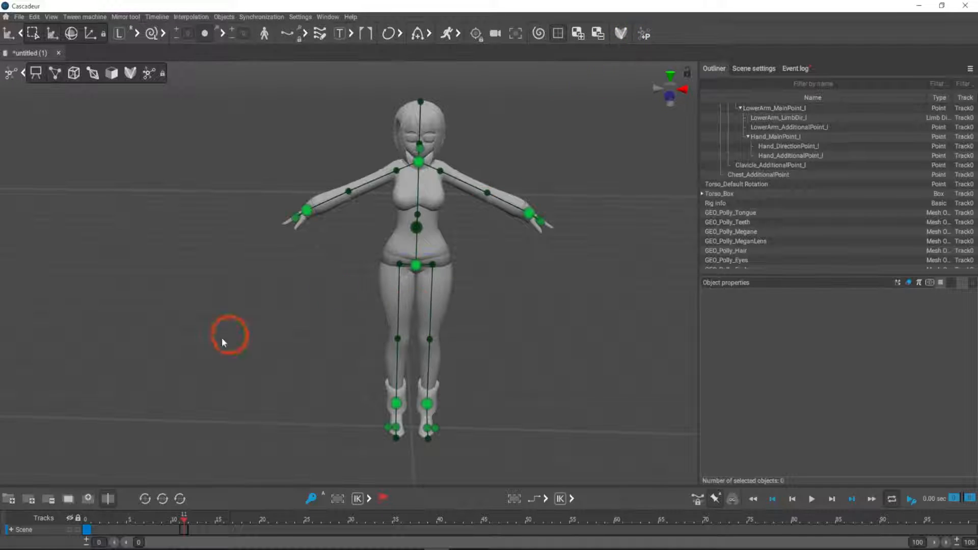
Add keyframes at frames 10, 20 and 30 on the scene track, clearing the misplaced key at frame 9.
click(166, 530)
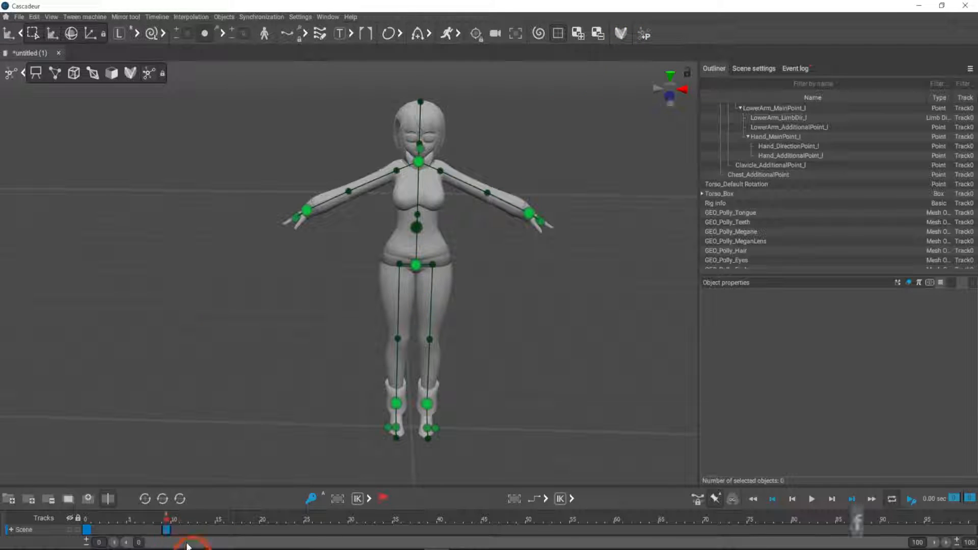
click(175, 530)
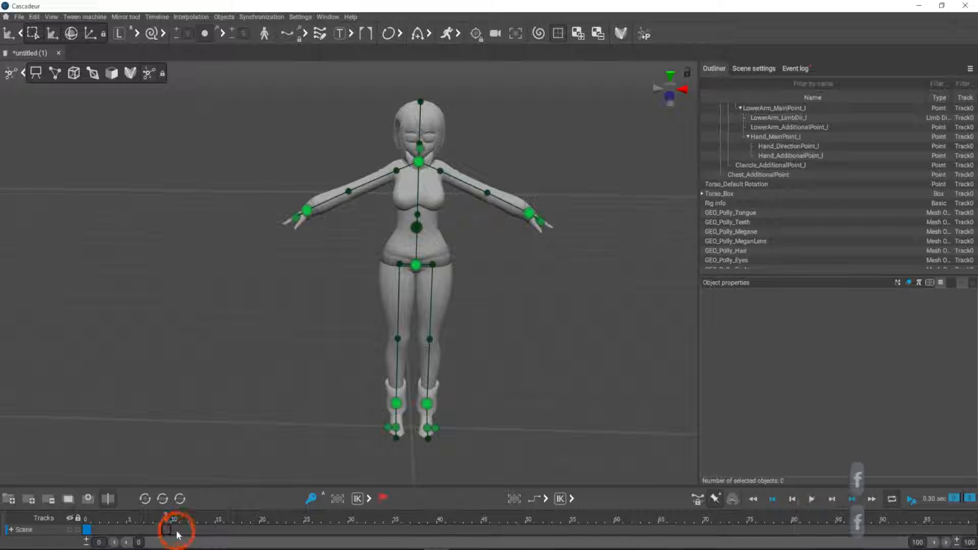
key(f)
click(264, 531)
key(f)
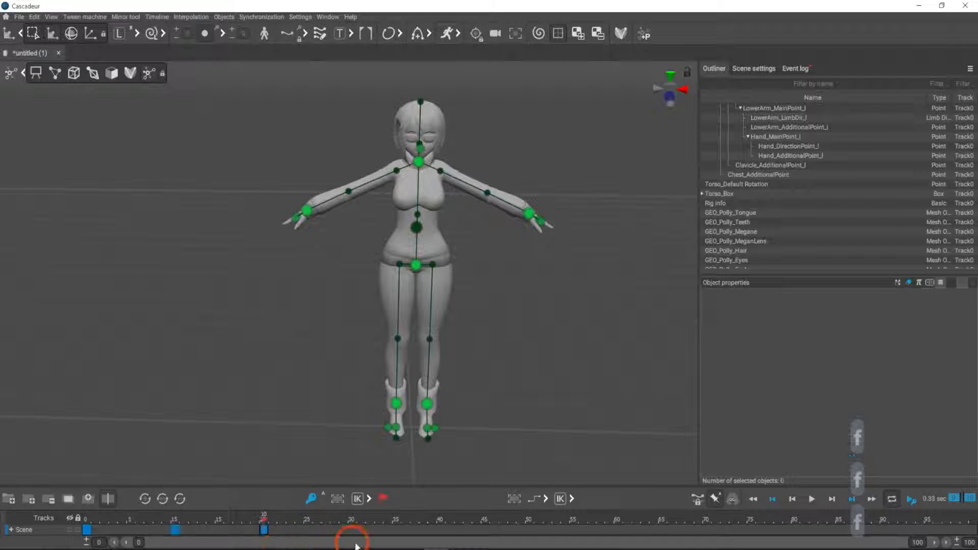
click(352, 531)
key(f)
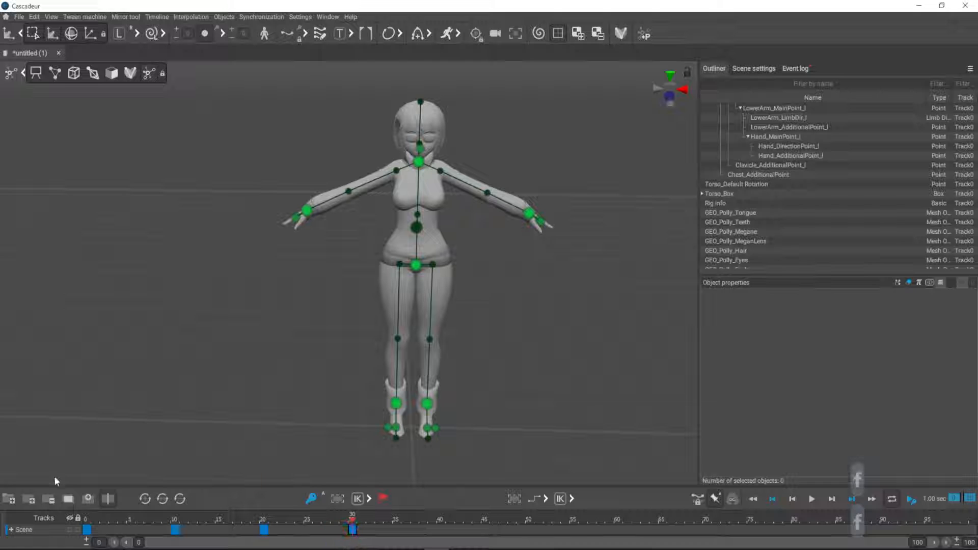
Select the right hand main point, add a keyframe at frame 40, and return to frame 10.
click(174, 520)
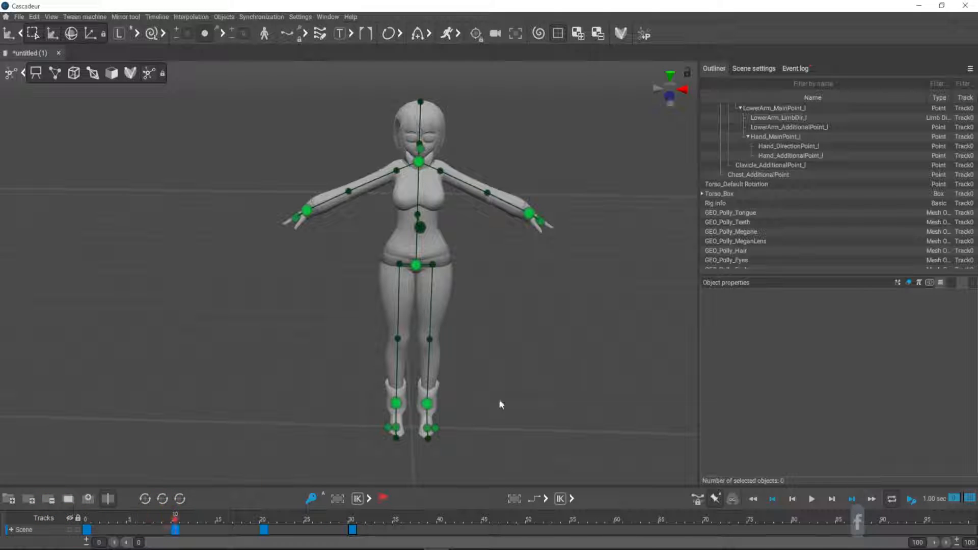
click(307, 211)
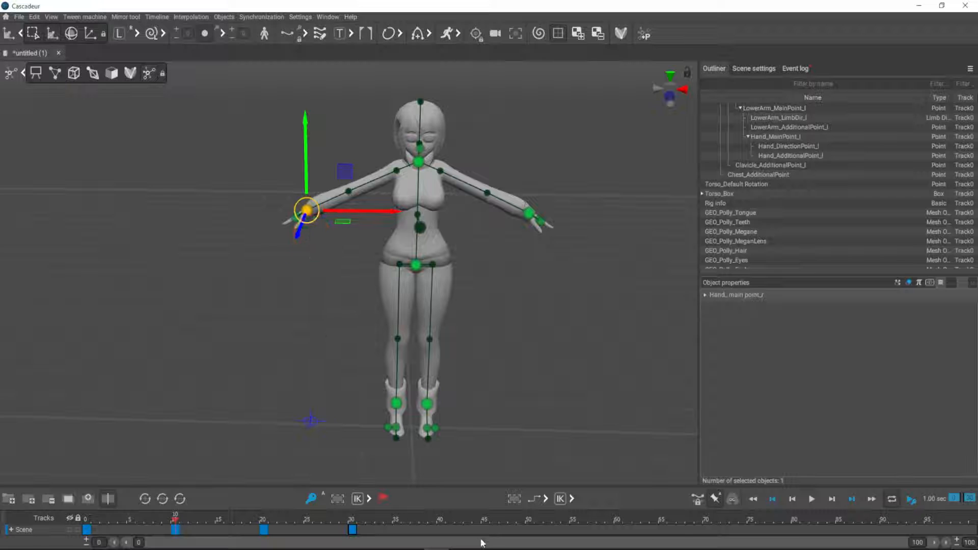
key(f)
click(176, 521)
At frame 10, raise the right hand to about shoulder height and lift the right foot out sideways to about hip height.
key(w)
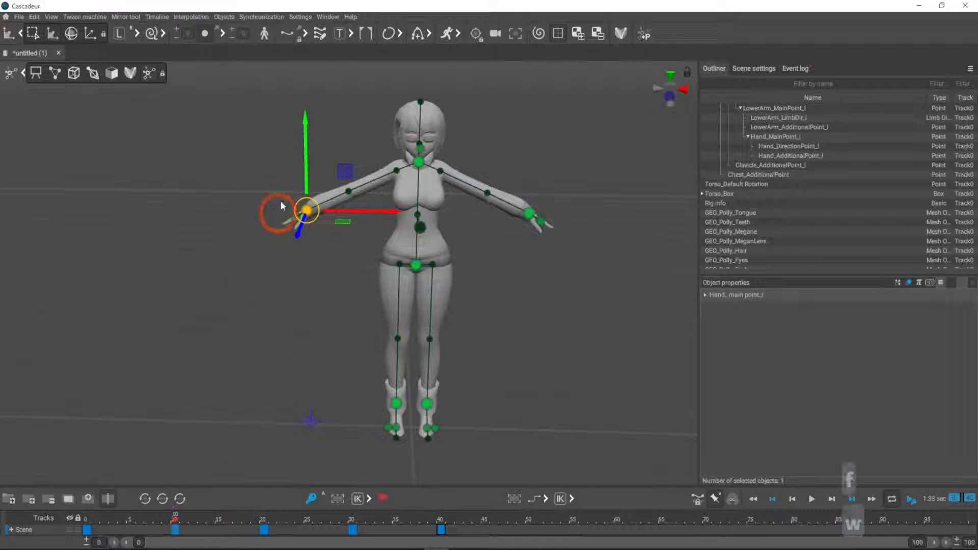
drag(316, 217, 327, 176)
click(396, 404)
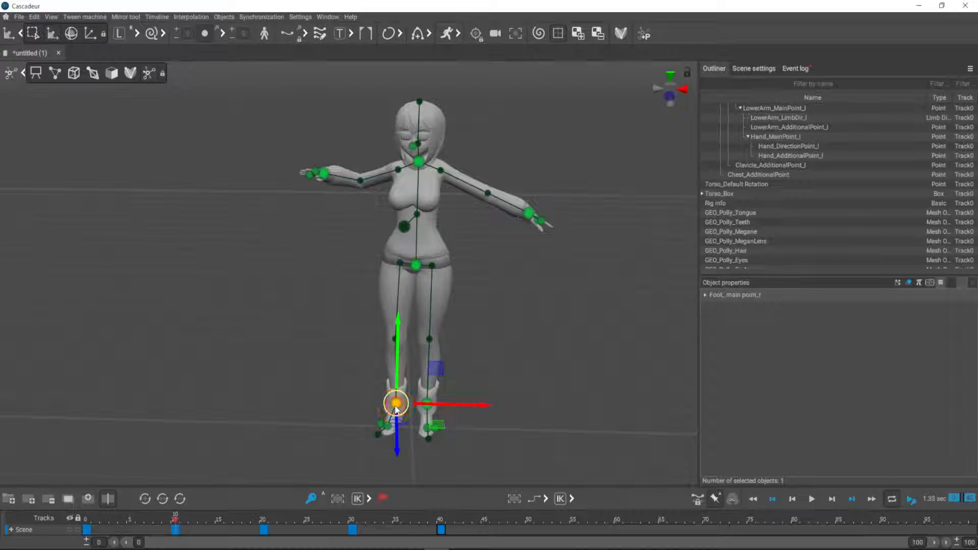
drag(396, 404, 265, 241)
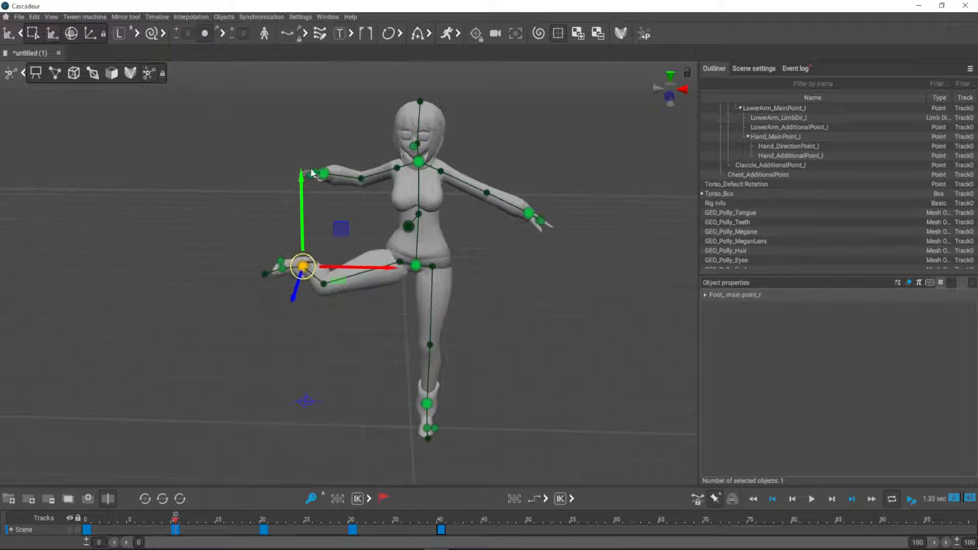
click(325, 175)
key(w)
drag(327, 178, 317, 164)
key(q)
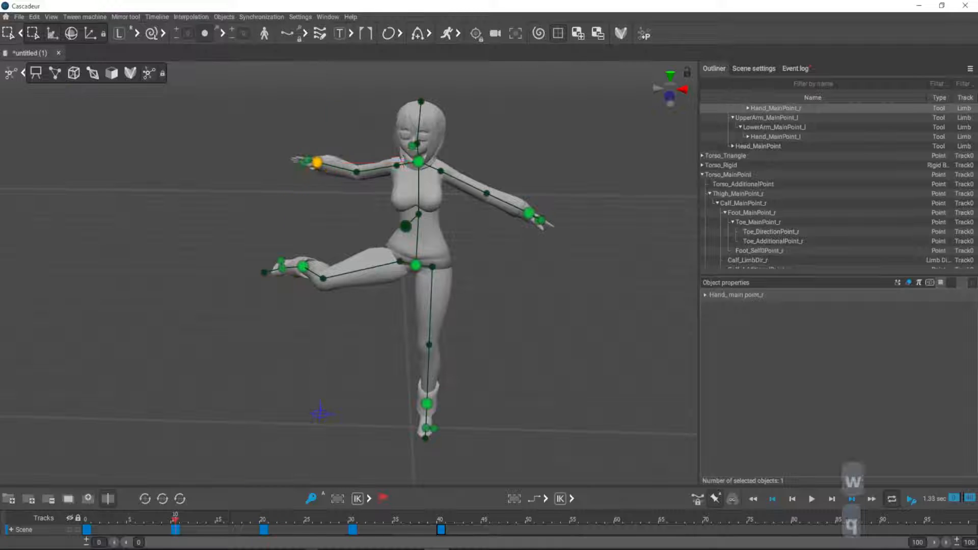
At frame 30, raise the left hand to about head height and lift the left foot out sideways slightly above the hip.
click(357, 522)
click(530, 211)
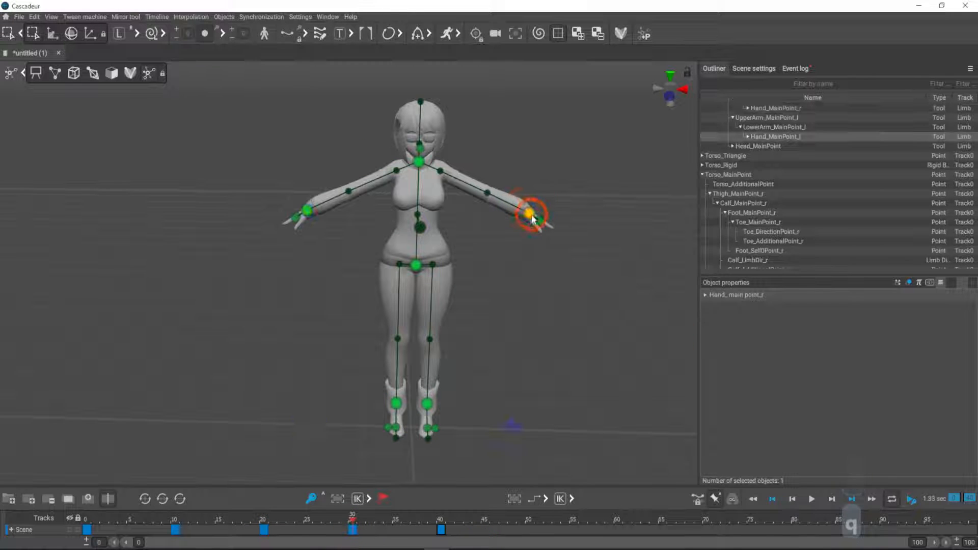
key(w)
drag(542, 204, 543, 115)
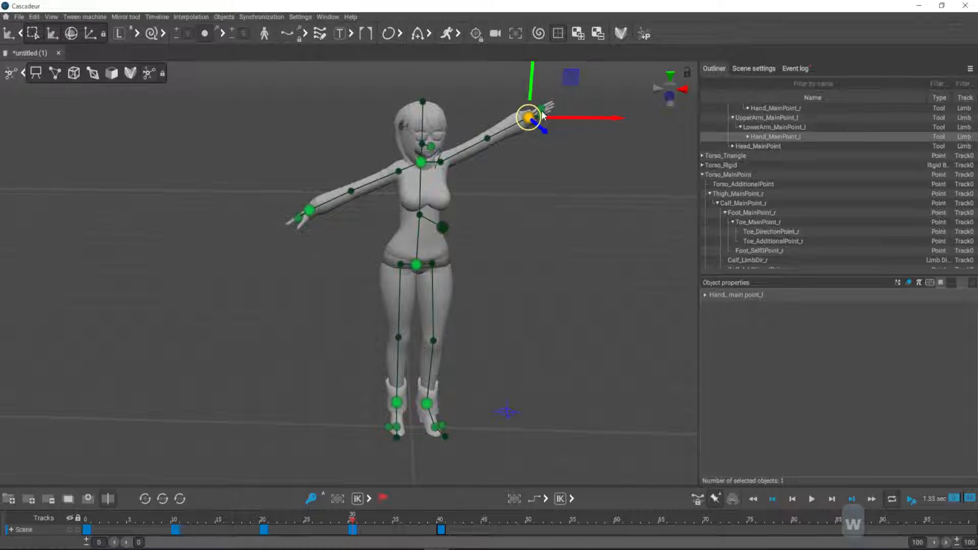
click(428, 404)
drag(428, 404, 557, 215)
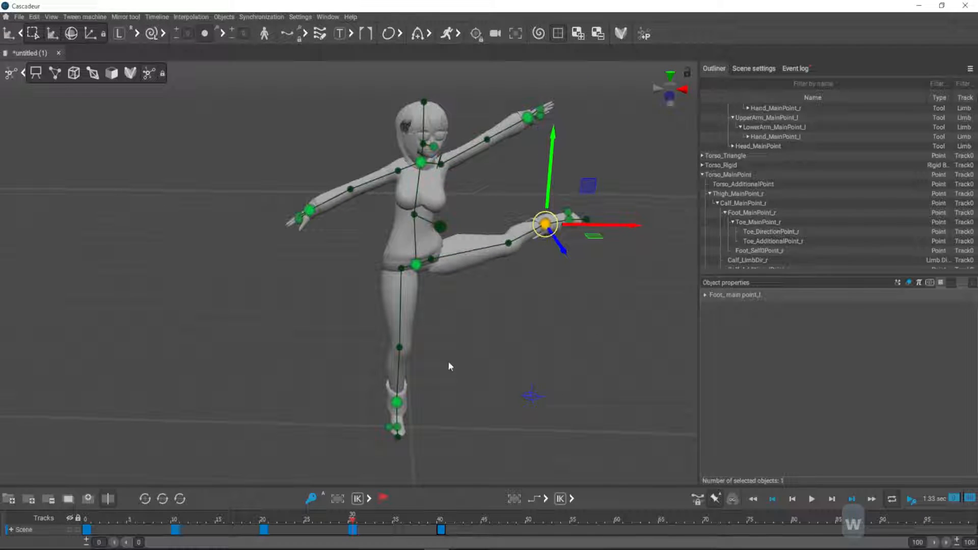
Apply the third curved interpolation type to all timeline intervals from frame 0 to 40 and scrub through the motion.
drag(139, 531, 397, 535)
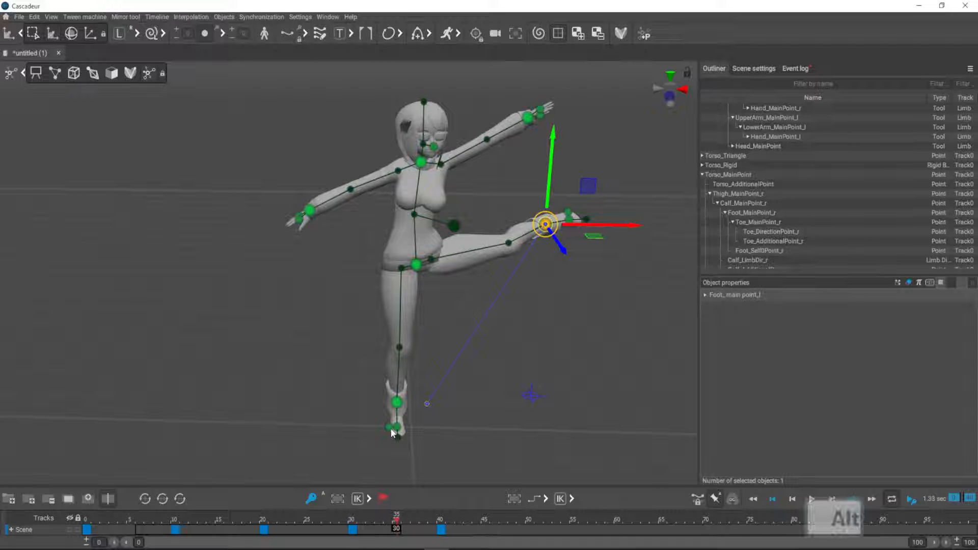
key(alt+b)
drag(131, 529, 246, 530)
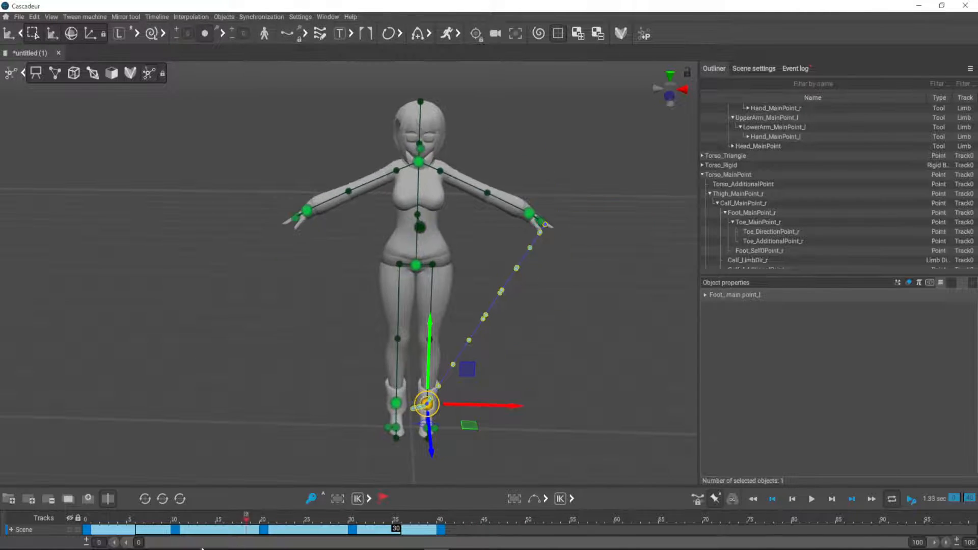
drag(86, 530, 216, 547)
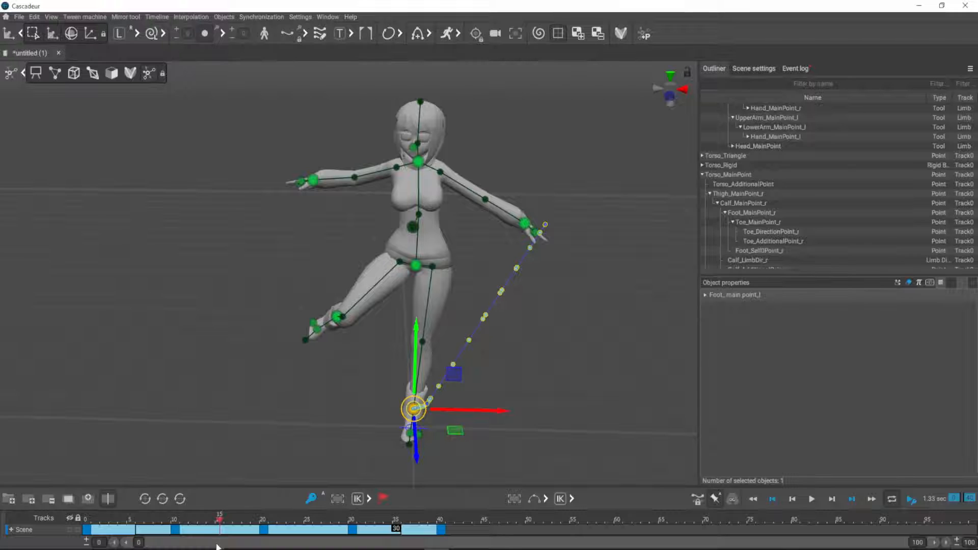
click(545, 499)
click(505, 499)
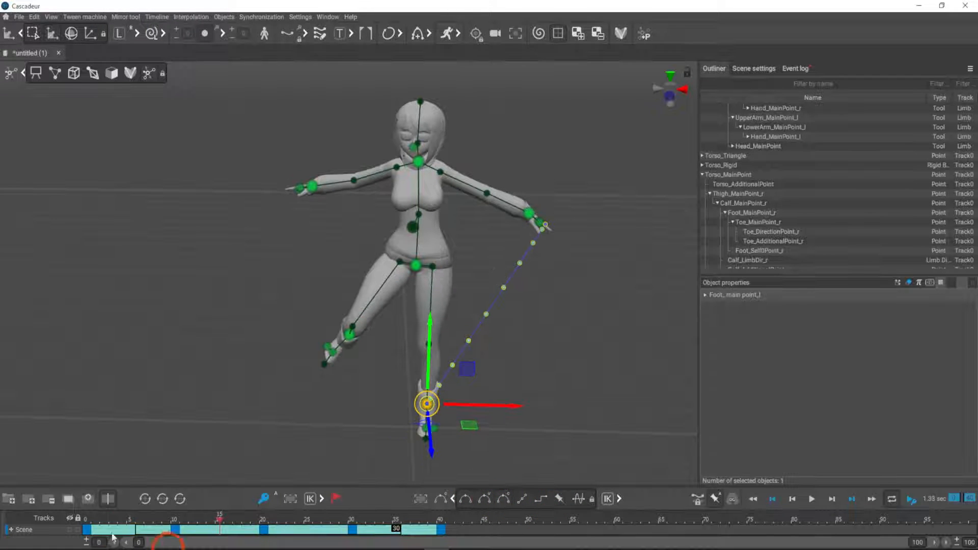
drag(109, 532, 166, 518)
Switch the rig display to point controllers and select the character's center of mass point near the waist.
click(627, 339)
alt+drag(631, 341, 387, 240)
click(54, 73)
alt+drag(548, 318, 393, 264)
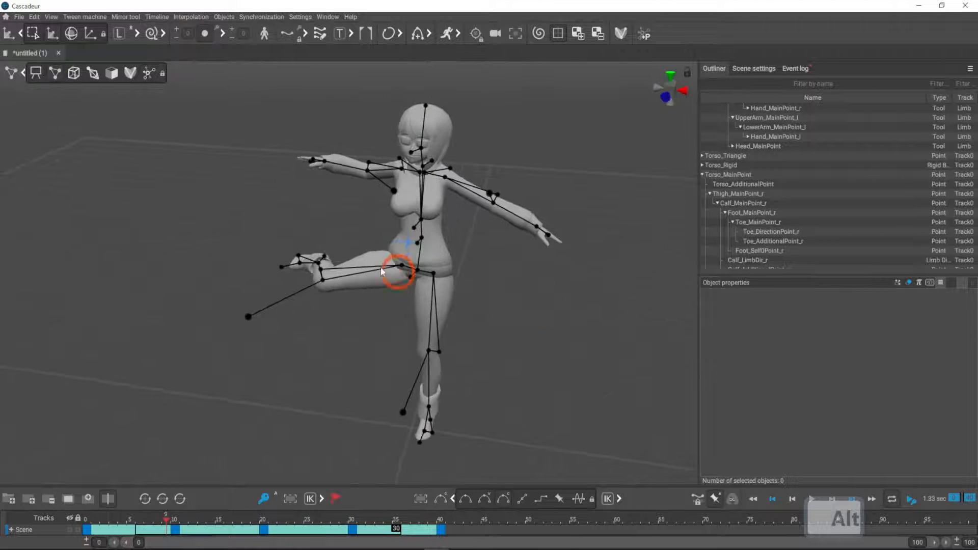
click(397, 244)
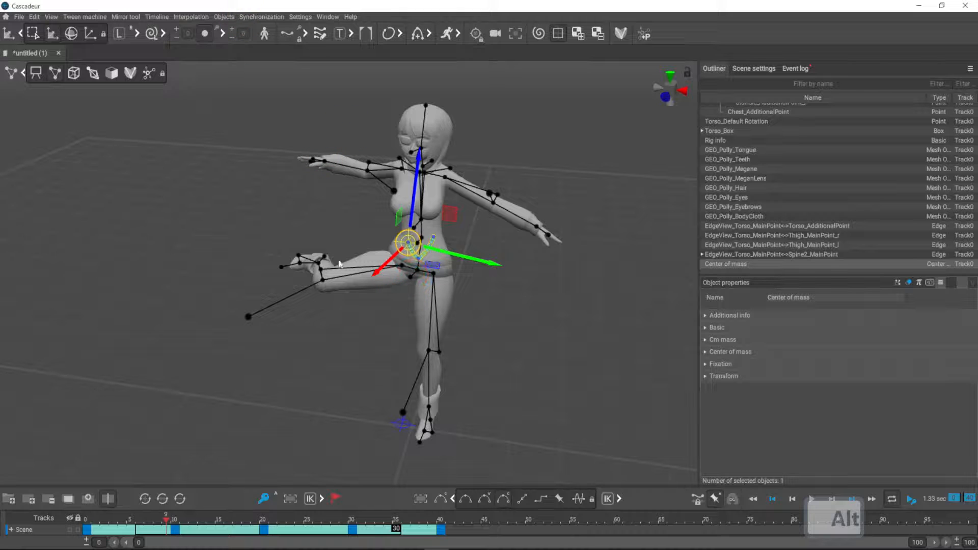
Turn on Auto Physics for the character and display its simulated green preview figure.
click(446, 35)
alt+right_drag(452, 400, 437, 408)
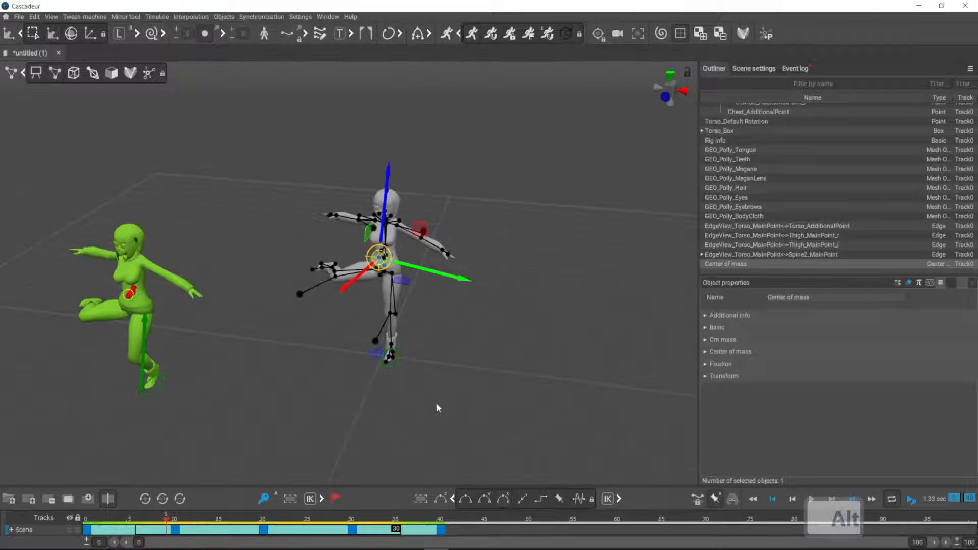
alt+drag(436, 408, 579, 326)
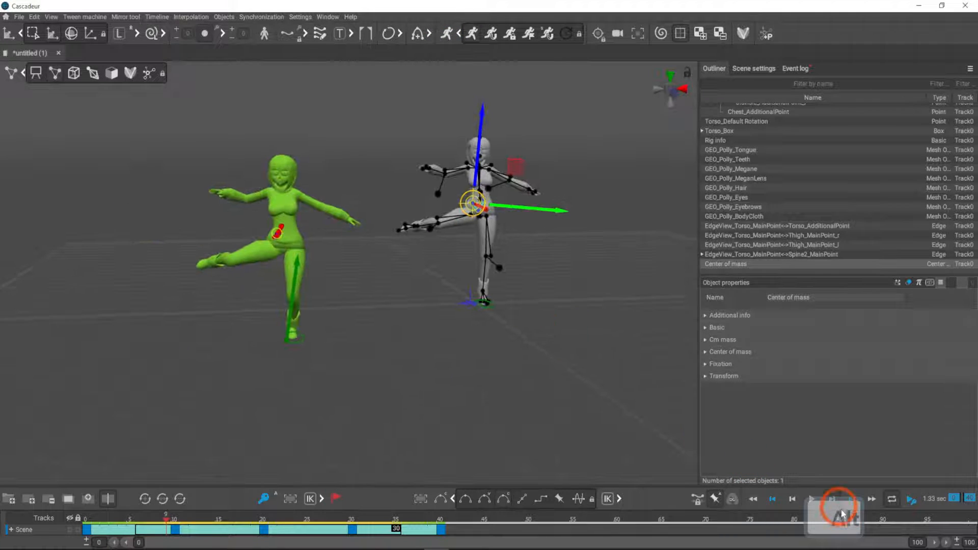
Play the animation briefly and shorten the timeline's displayed range to frames 0 to 40.
click(812, 498)
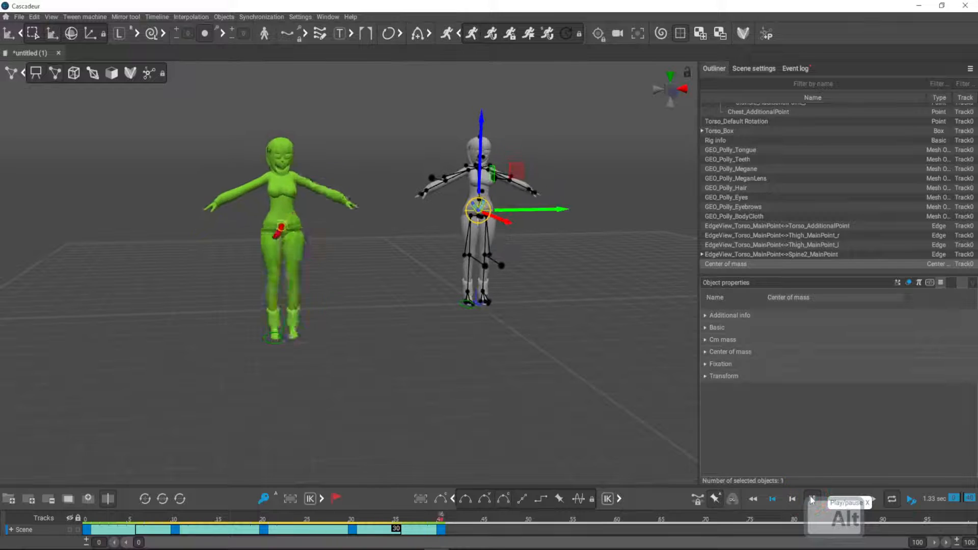
click(812, 501)
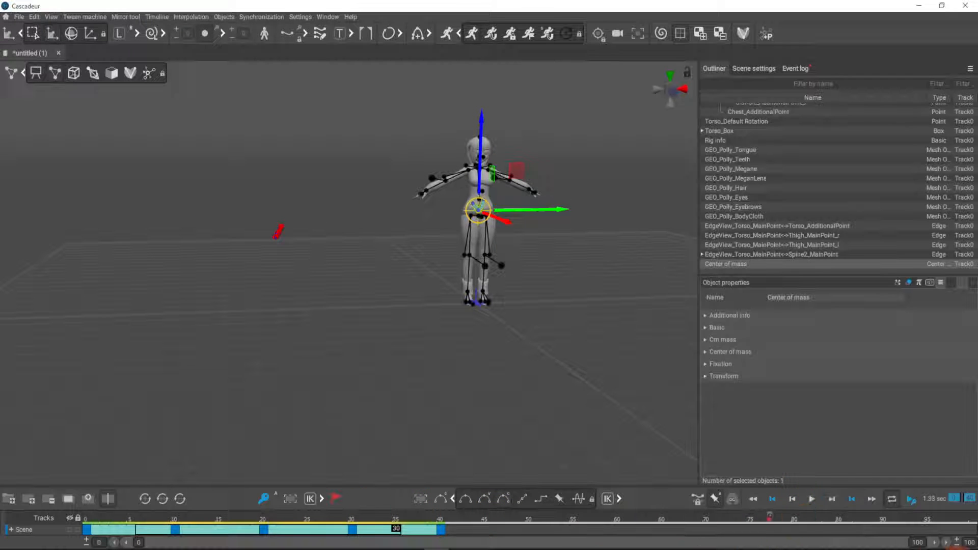
drag(938, 543, 458, 543)
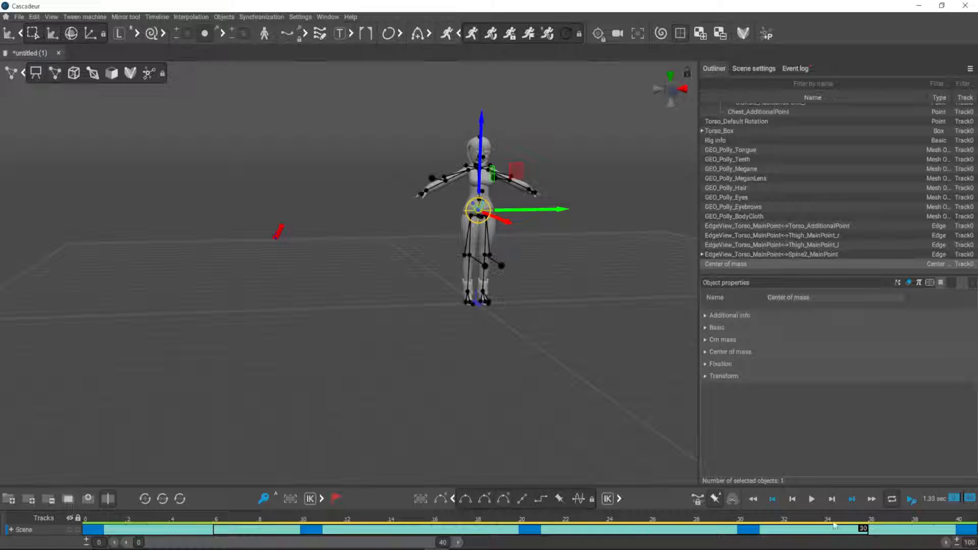
Play the looping animation and compare the green physics figure with the original character from several angles.
click(812, 499)
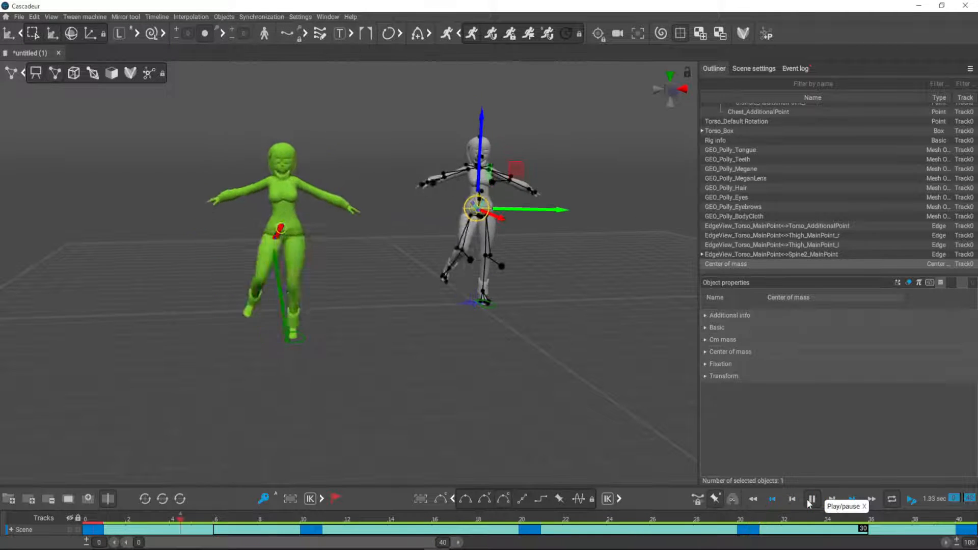
mouse_move(433, 357)
alt+mouse_down()
mouse_move(403, 353)
mouse_move(466, 349)
mouse_move(433, 349)
alt+mouse_up()
alt+right_drag(405, 349, 420, 359)
alt+middle_drag(420, 359, 555, 389)
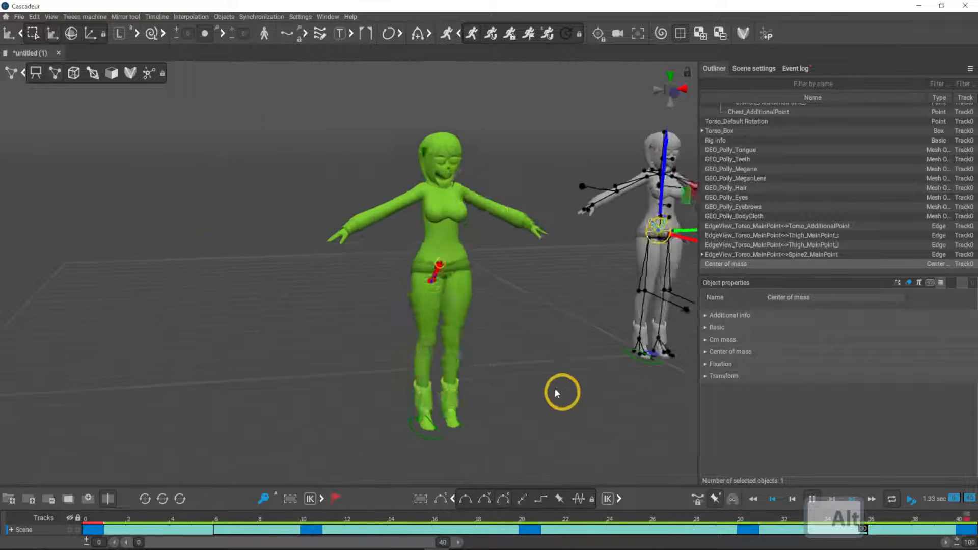
alt+drag(555, 389, 551, 252)
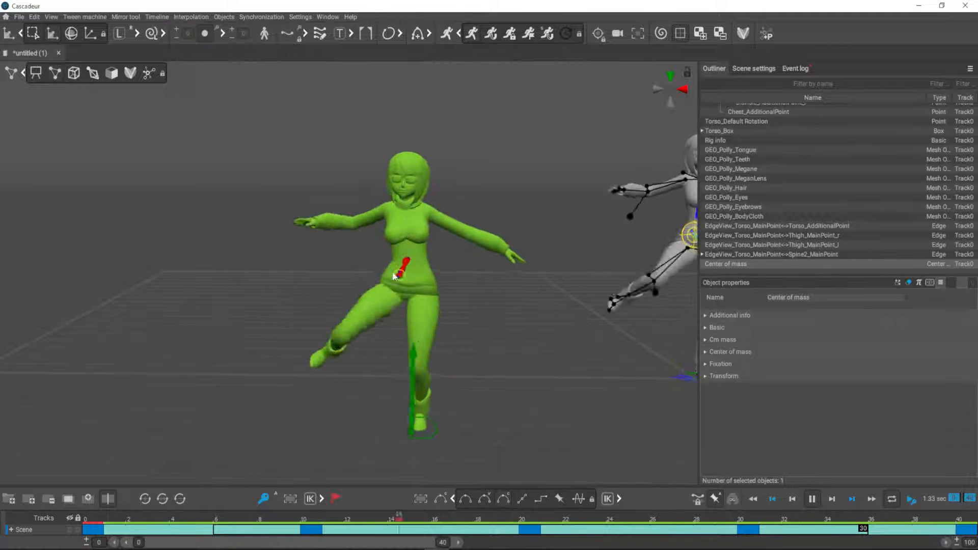
scroll(535, 358, down, 4)
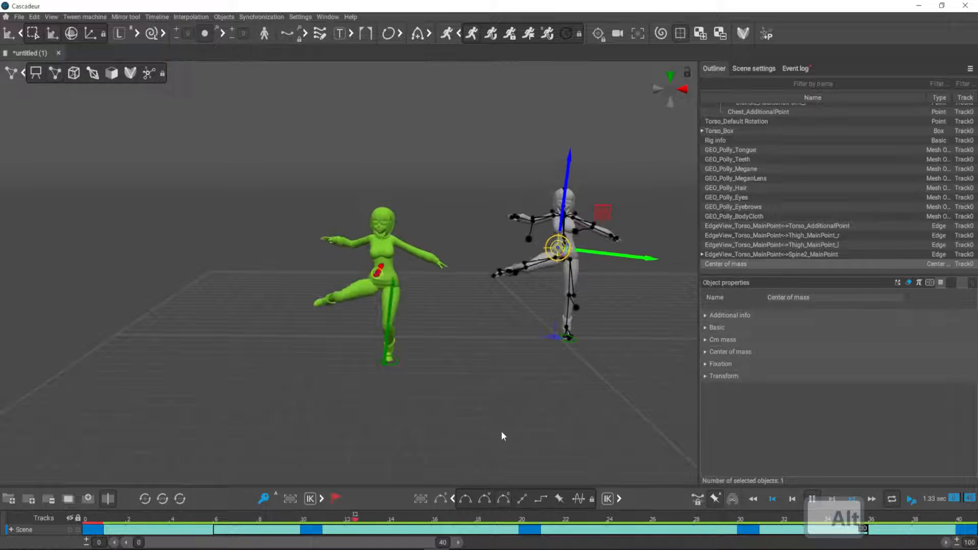
alt+drag(443, 393, 506, 356)
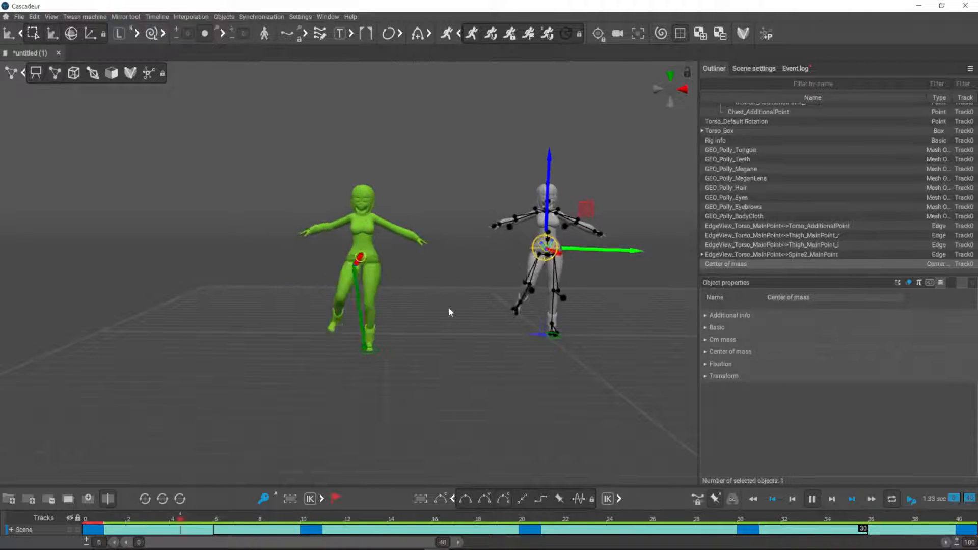
click(813, 499)
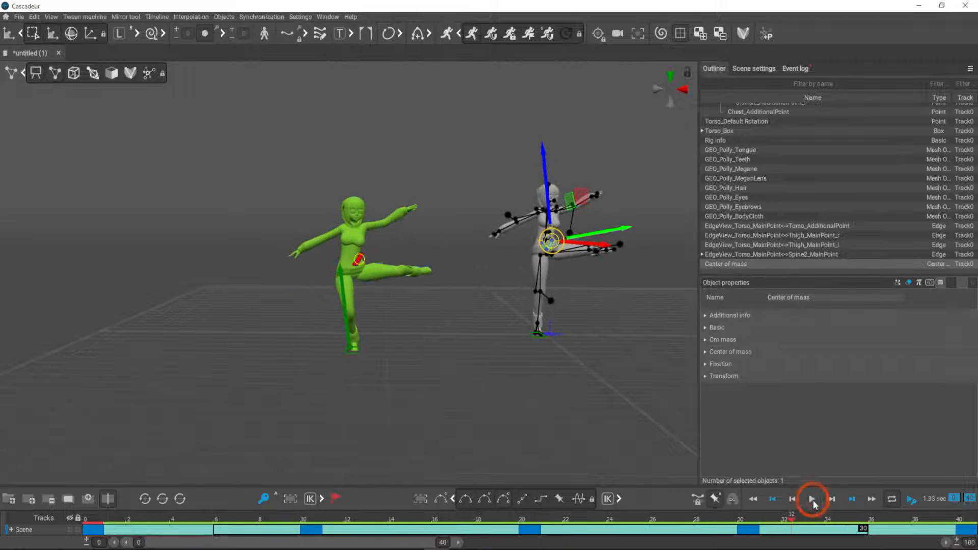
Snap the character's animation to Auto Physics and play back the motion to check it.
click(493, 35)
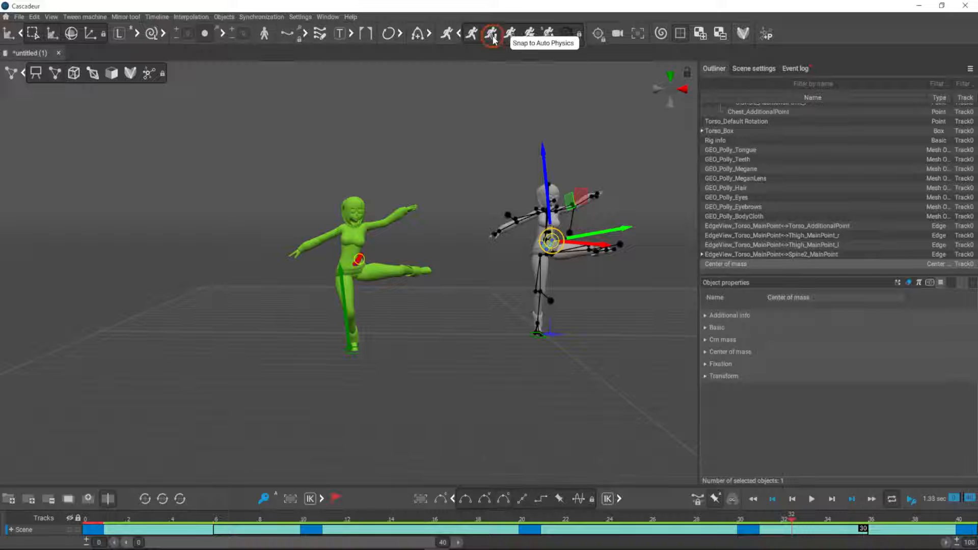
drag(97, 519, 136, 549)
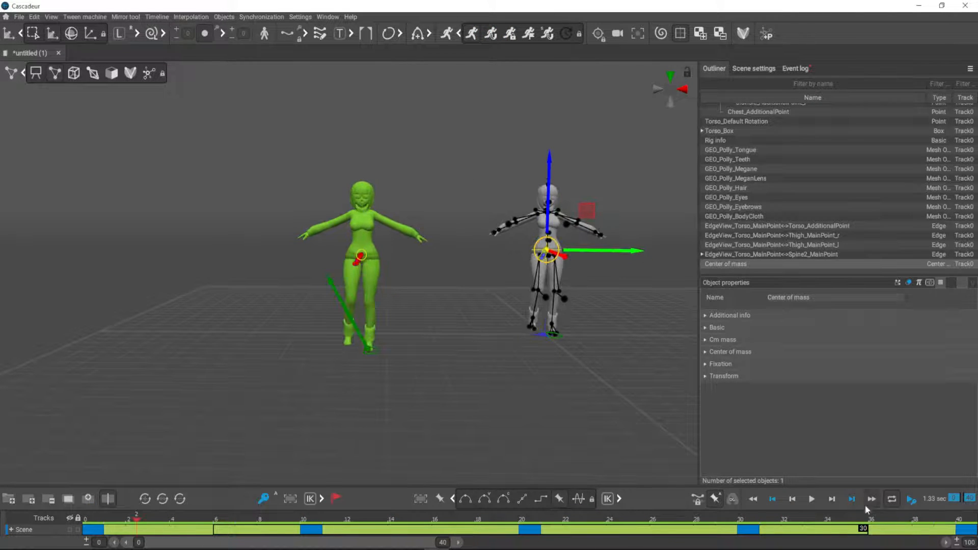
click(811, 502)
alt+middle_drag(645, 392, 573, 401)
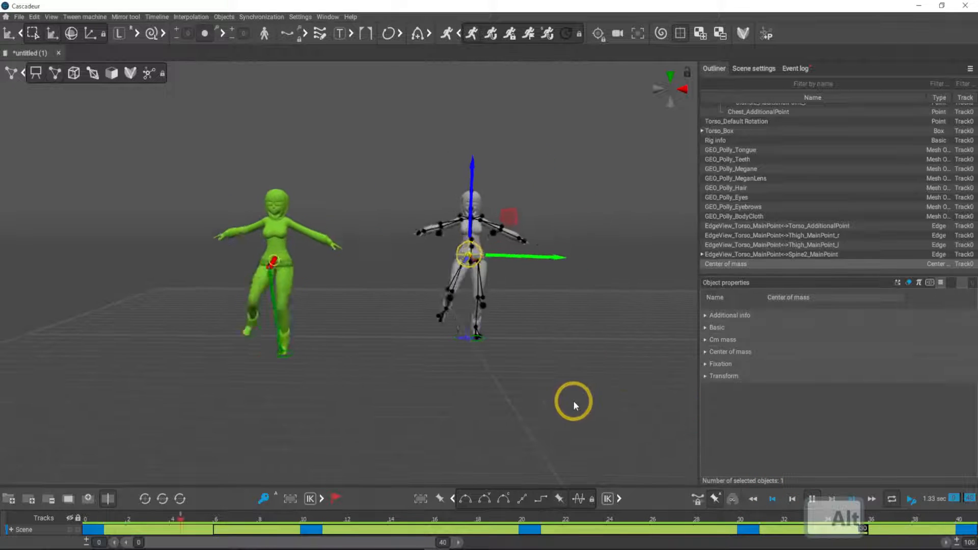
click(815, 502)
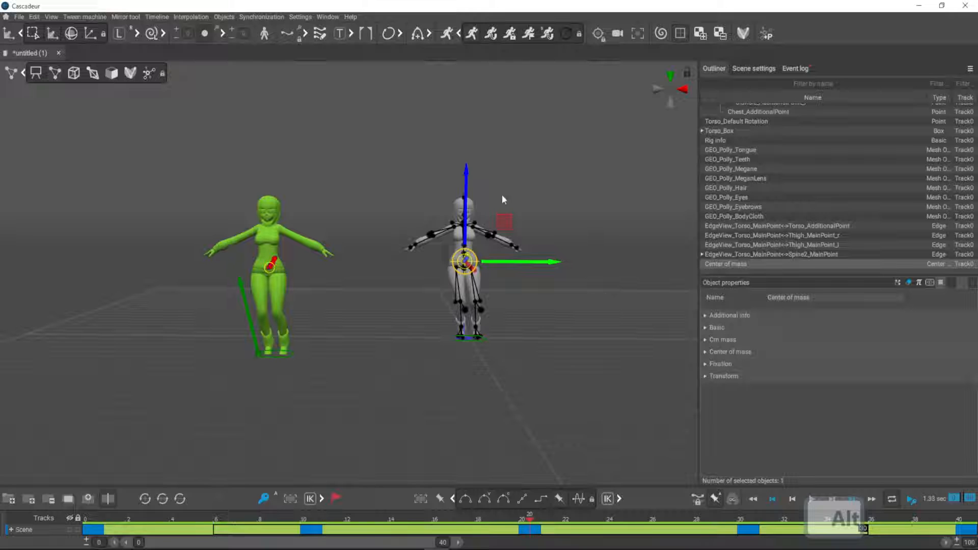
Start an FBX/DAE export of the scene using the Without Meshes option.
click(17, 18)
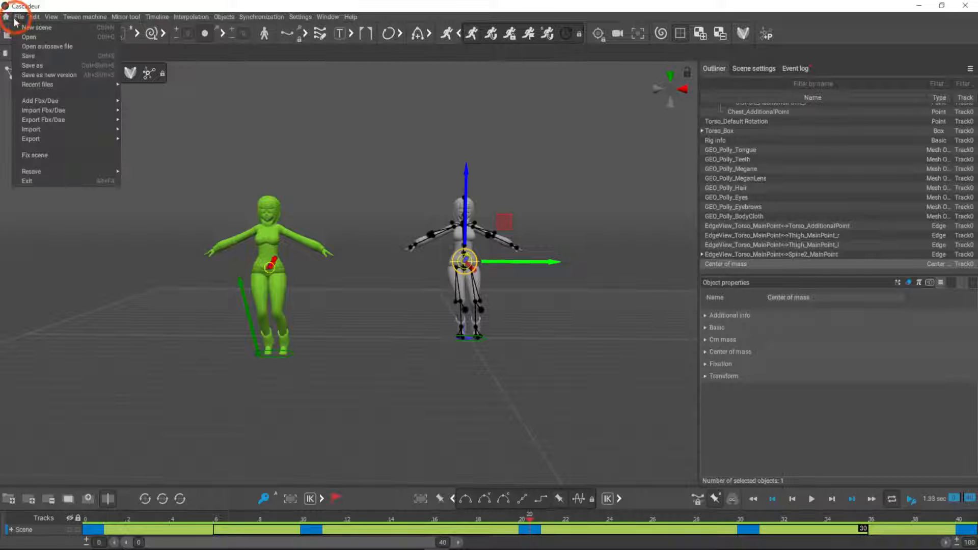
mouse_move(63, 119)
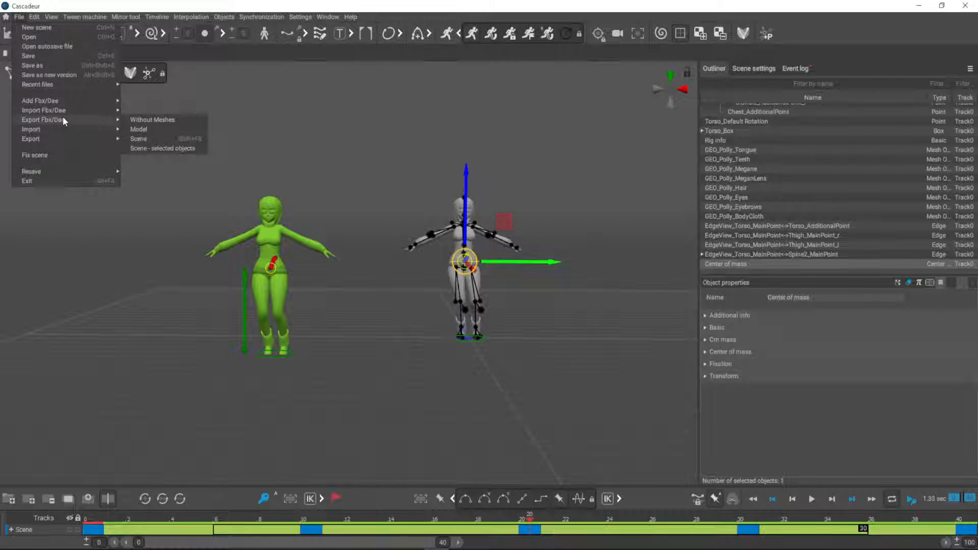
click(162, 119)
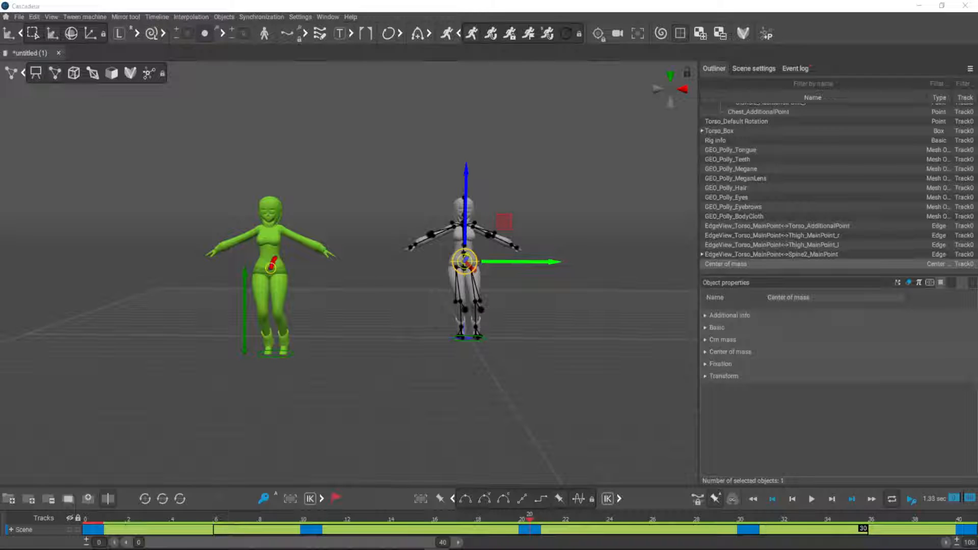
key(shift)
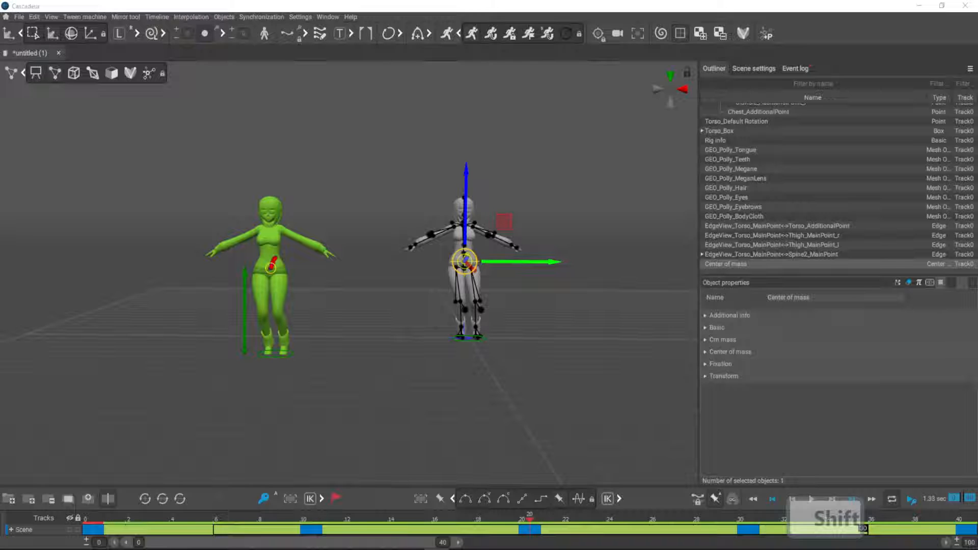
key(ctrl)
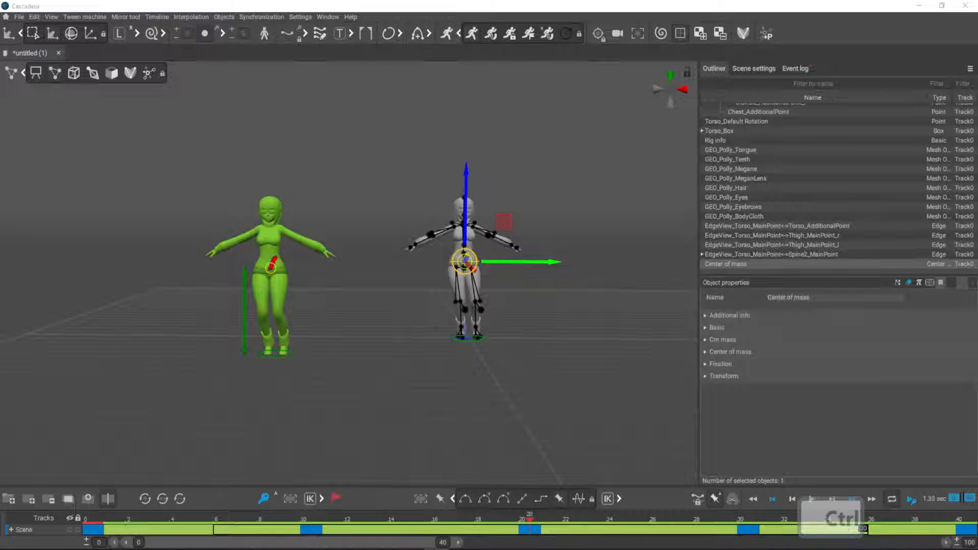
key(Delete)
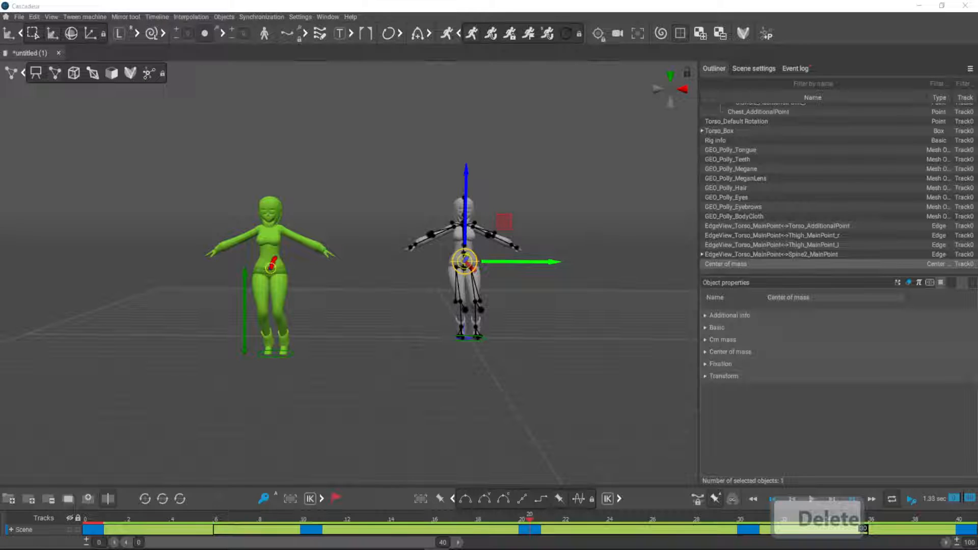
key(shift)
key(shift)
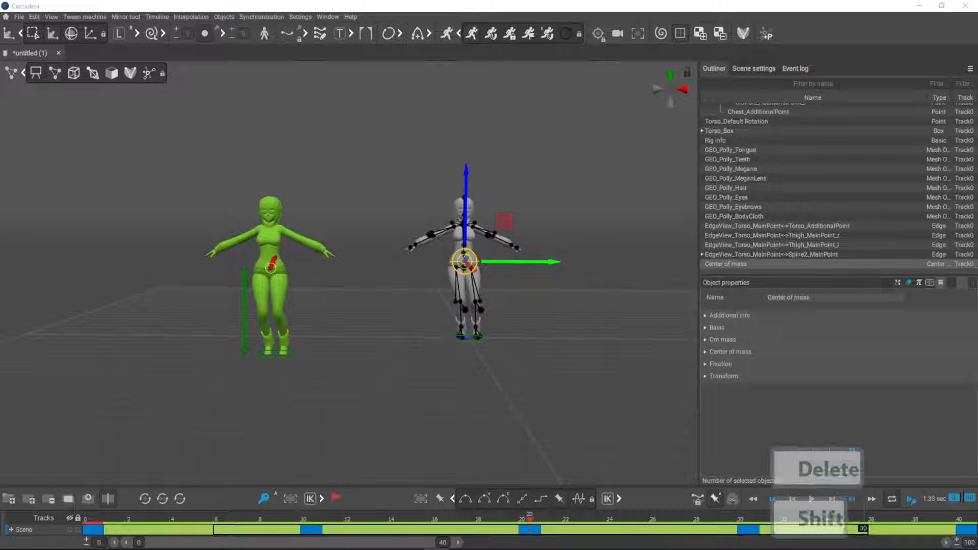
click(863, 460)
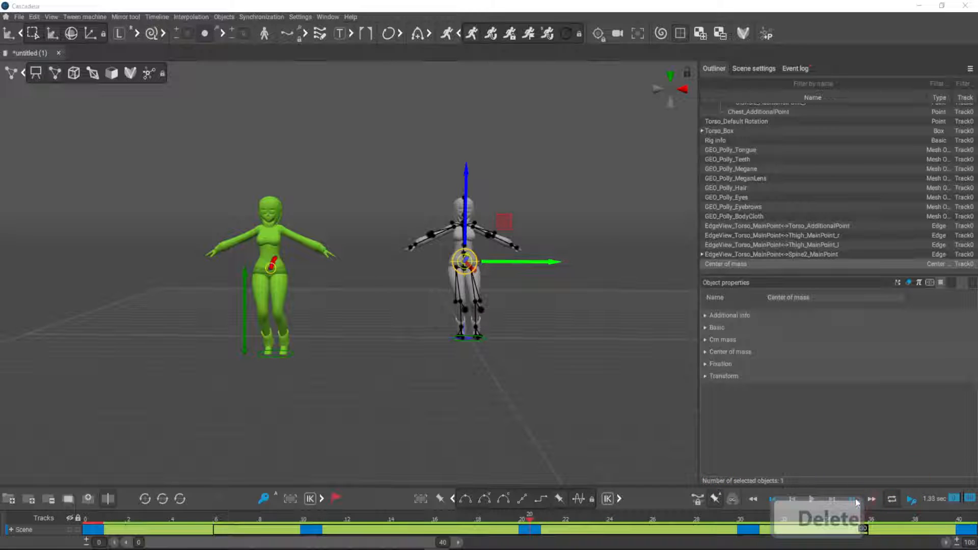
click(812, 499)
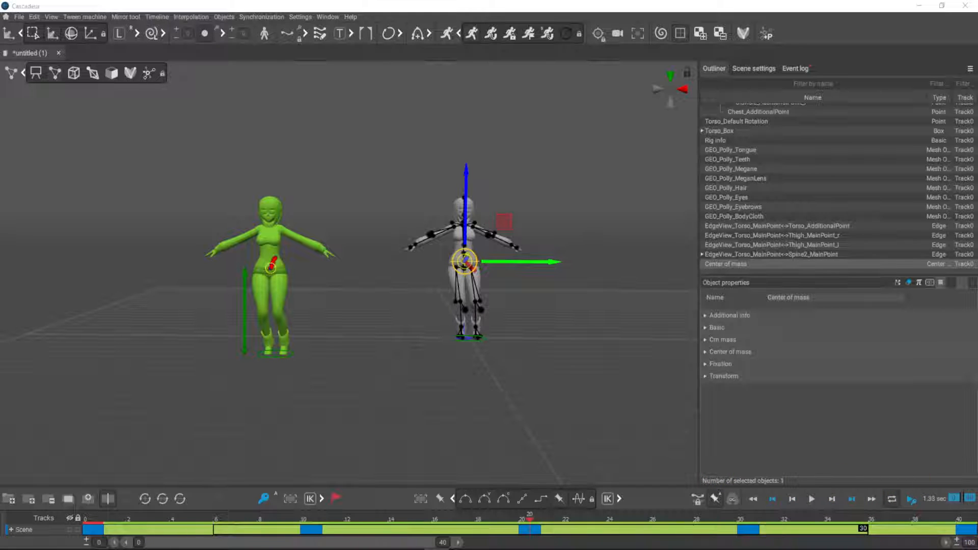
click(789, 473)
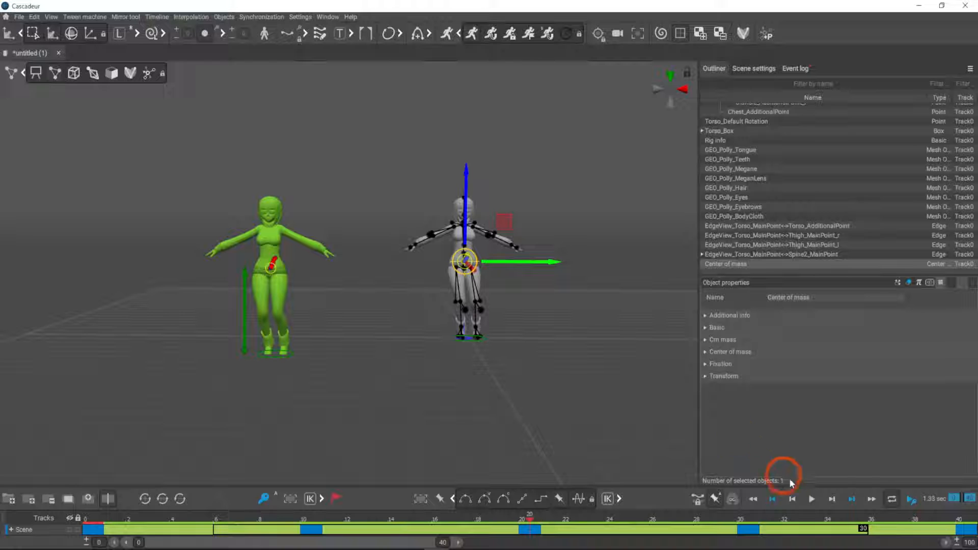
Play the physics-snapped animation once more to review it, and stop playback.
click(810, 499)
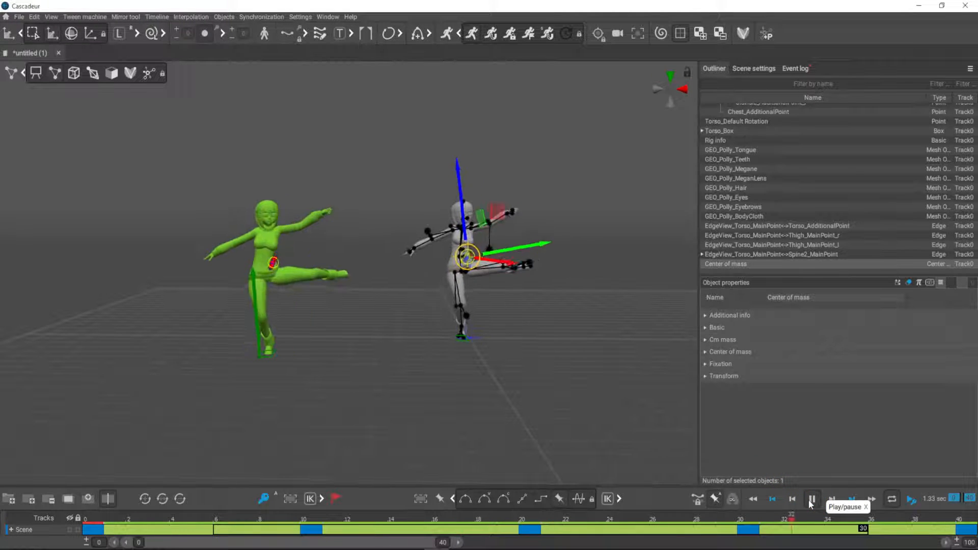
click(810, 499)
click(805, 431)
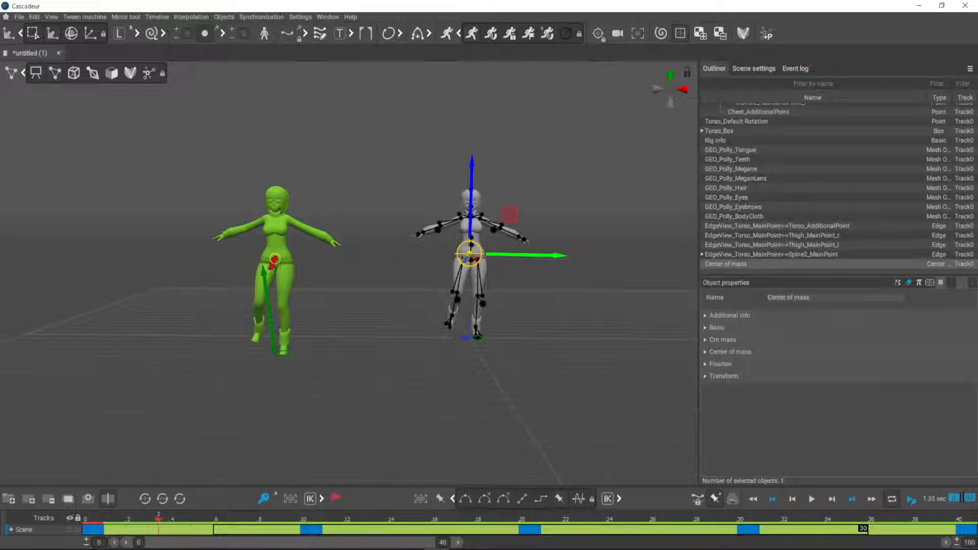
Export the scene's animation as FBX/DAE using the Without Meshes option, and switch to the Unity project.
click(19, 17)
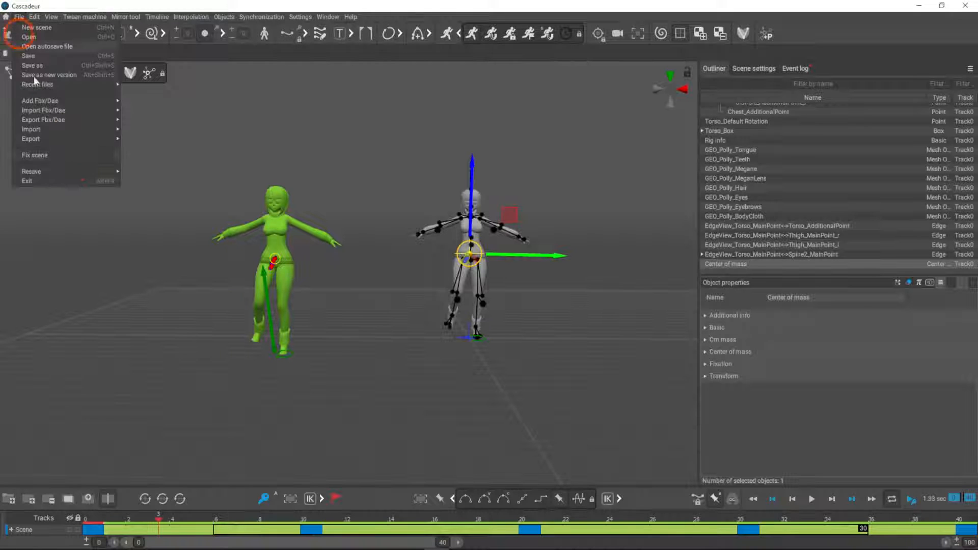
mouse_move(80, 119)
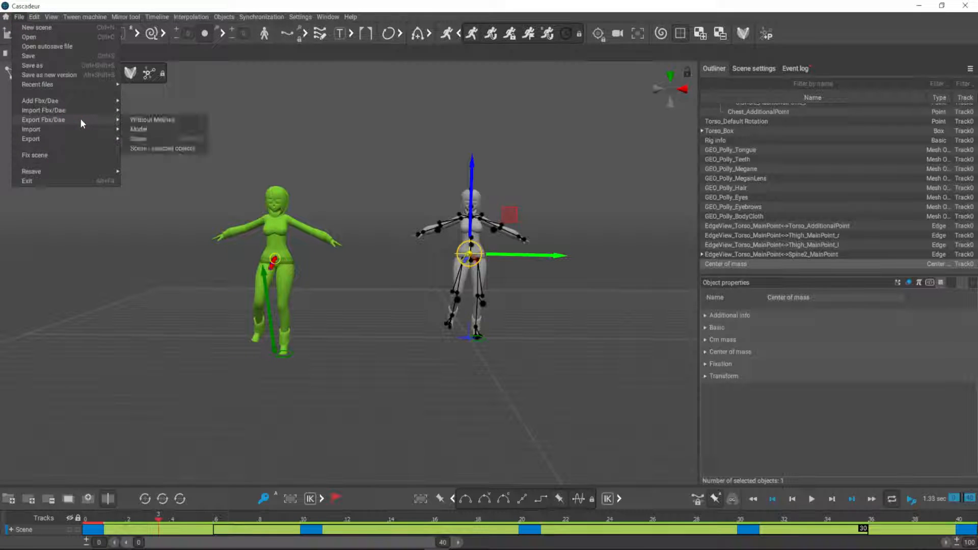
click(164, 121)
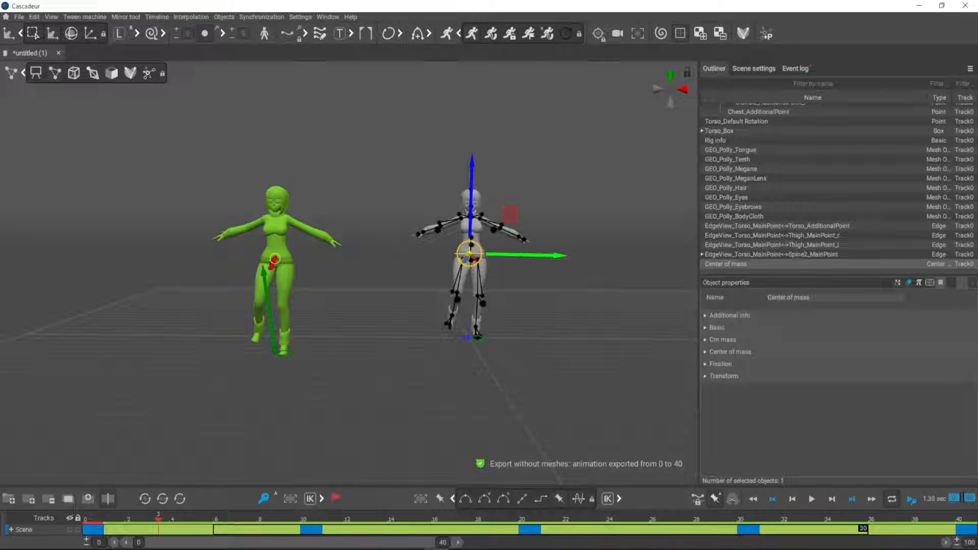
key(alt+Tab)
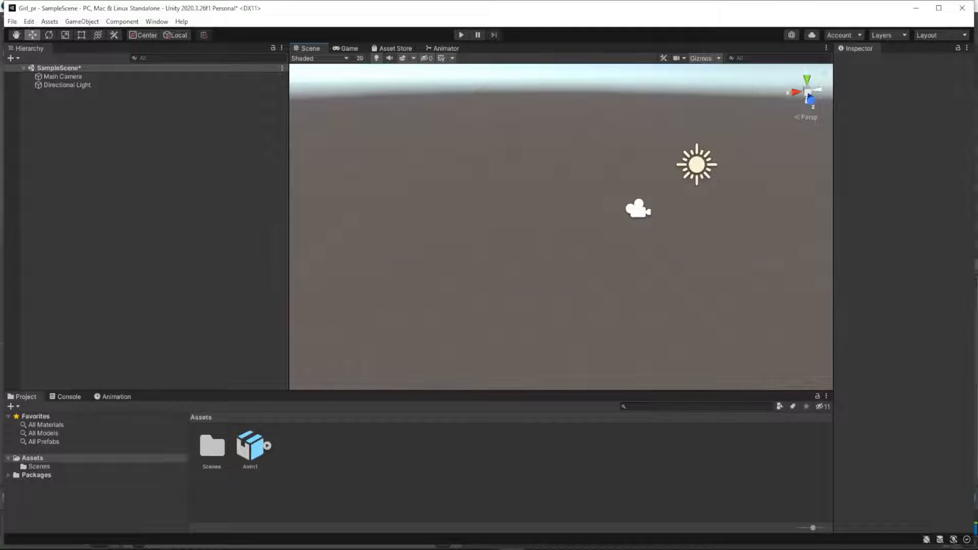
Return to Cascadeur, select the GEO_Polly_BodyCloth mesh in mesh mode, and examine its wireframe around the legs.
click(648, 494)
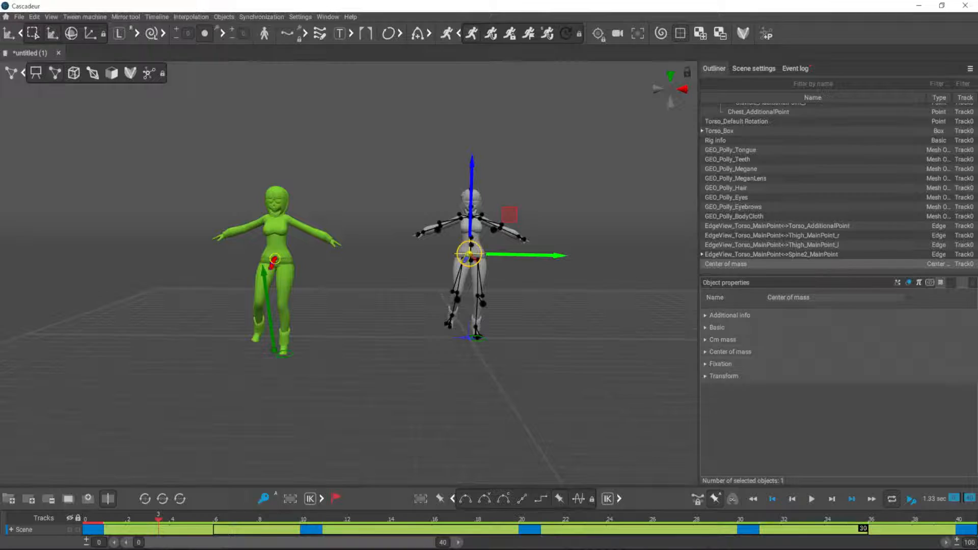
click(120, 76)
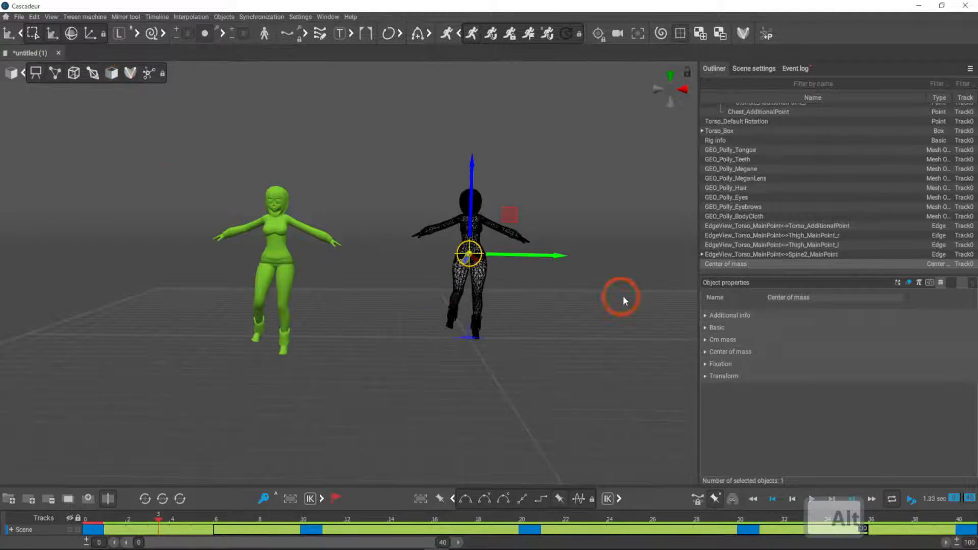
alt+right_drag(622, 296, 647, 328)
alt+middle_drag(647, 328, 399, 275)
alt+right_drag(400, 276, 411, 277)
alt+drag(412, 278, 526, 283)
click(525, 316)
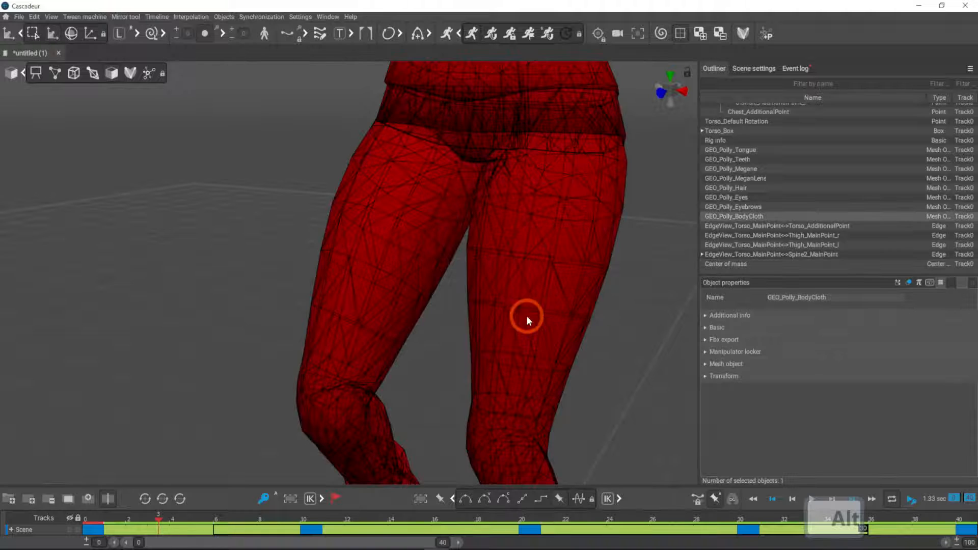
alt+drag(585, 341, 653, 343)
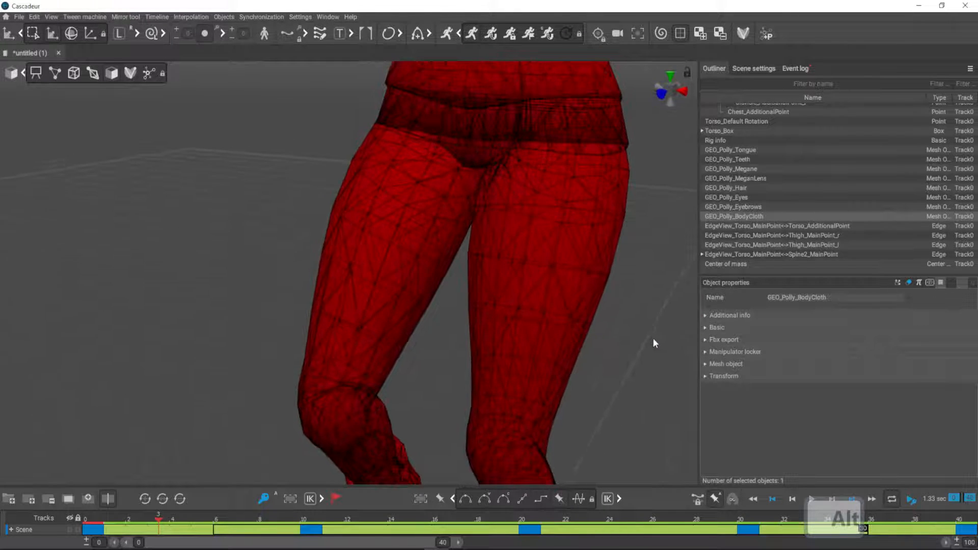
alt+drag(557, 277, 578, 261)
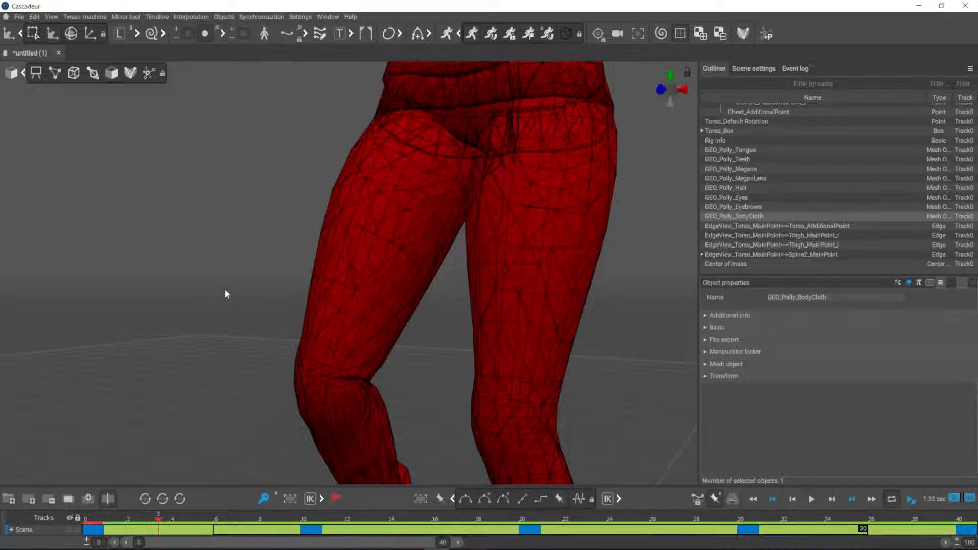
Switch to the Unity project and examine the sub-assets and import settings of the Polly_Mesh_Blender_2-8 model.
mouse_move(513, 549)
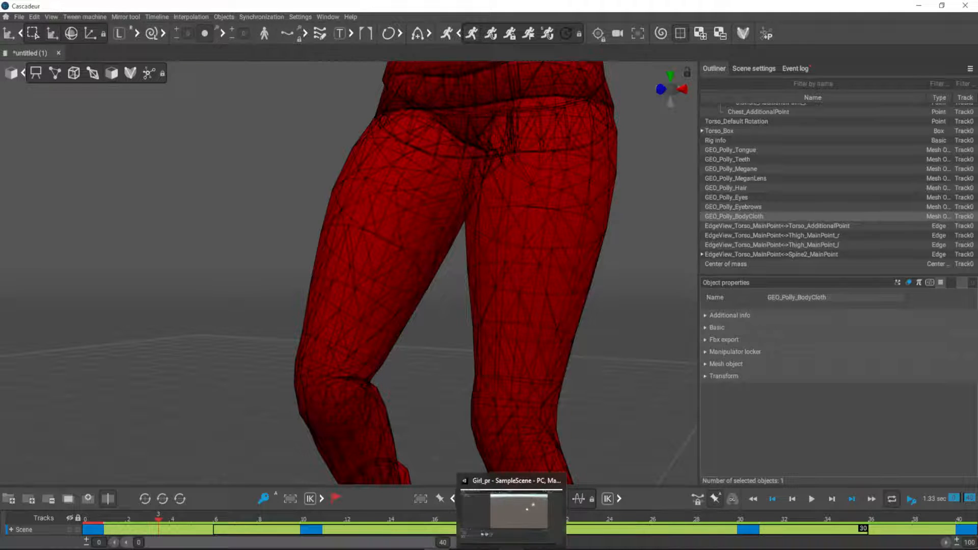
click(519, 512)
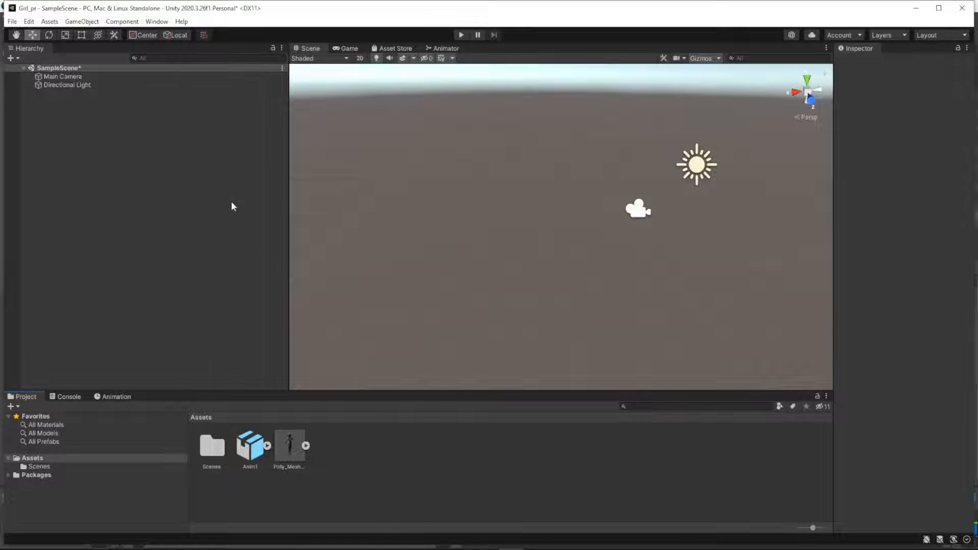
drag(288, 236, 176, 234)
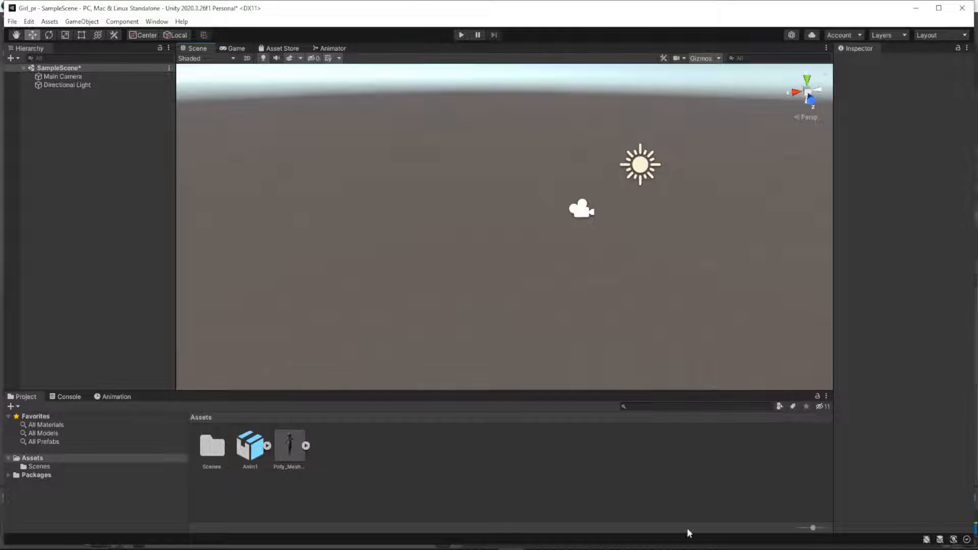
click(306, 447)
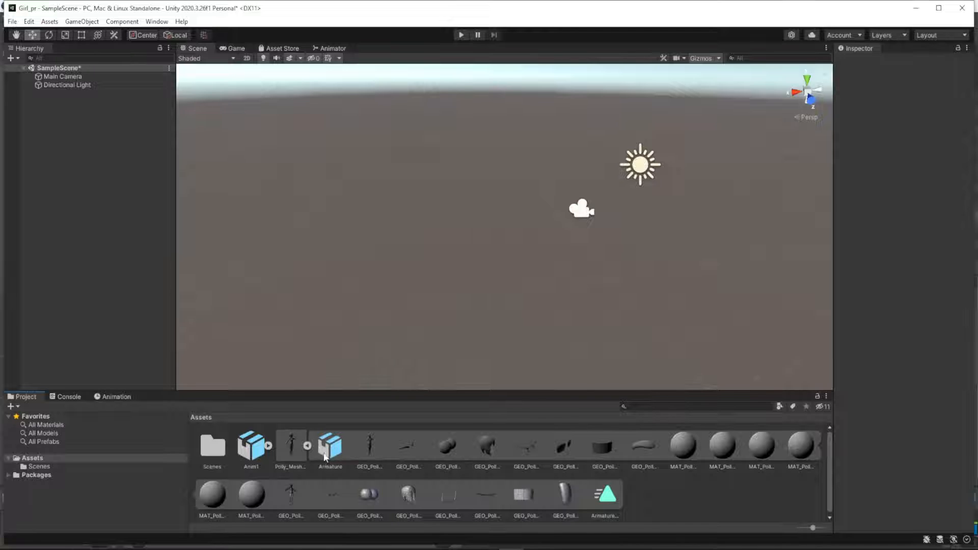
click(298, 449)
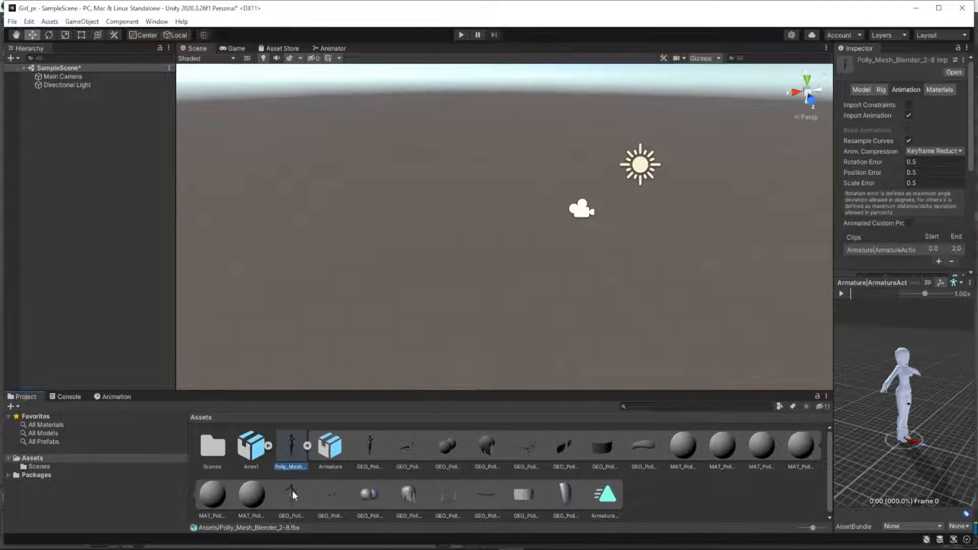
click(308, 446)
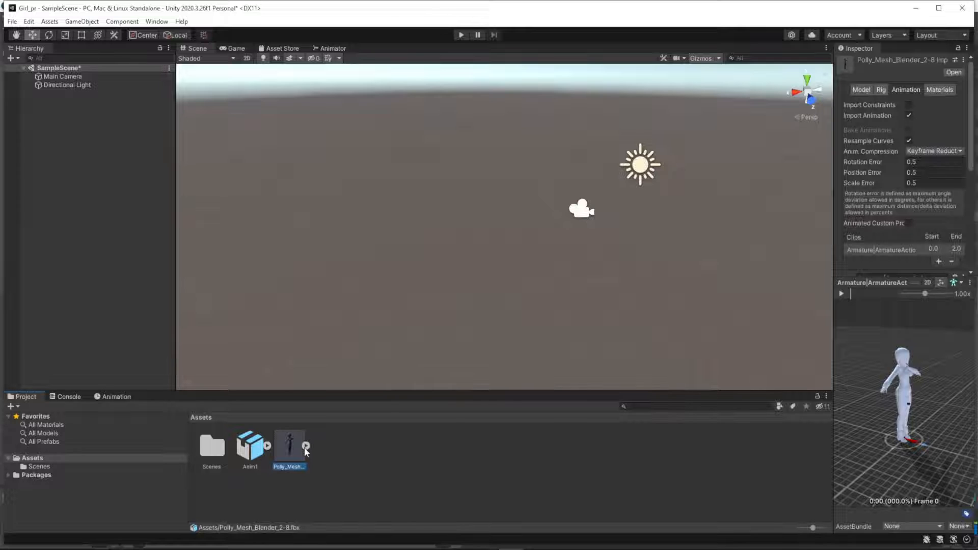
click(306, 447)
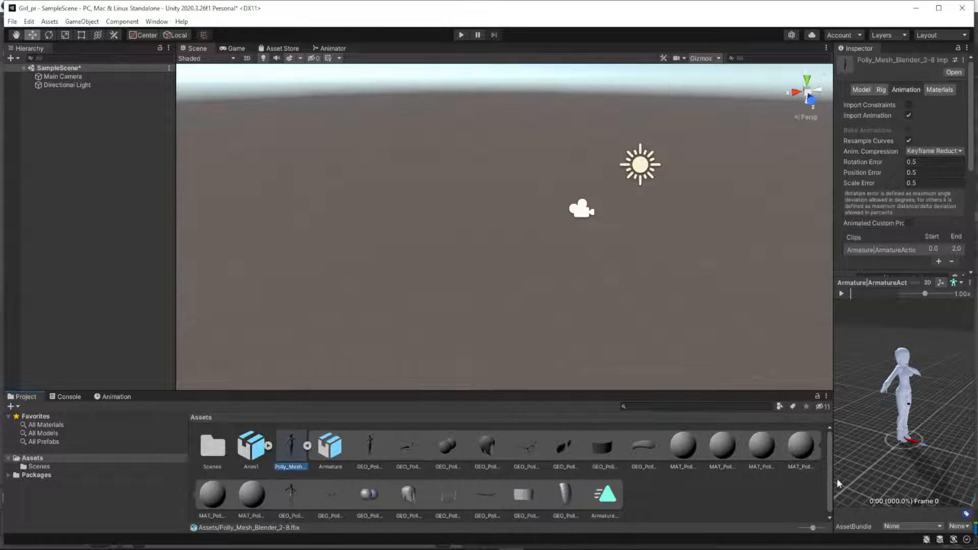
Set the Polly_Mesh_Blender_2-8 rig's animation type to Humanoid, with the avatar created from this model, and apply it.
click(884, 90)
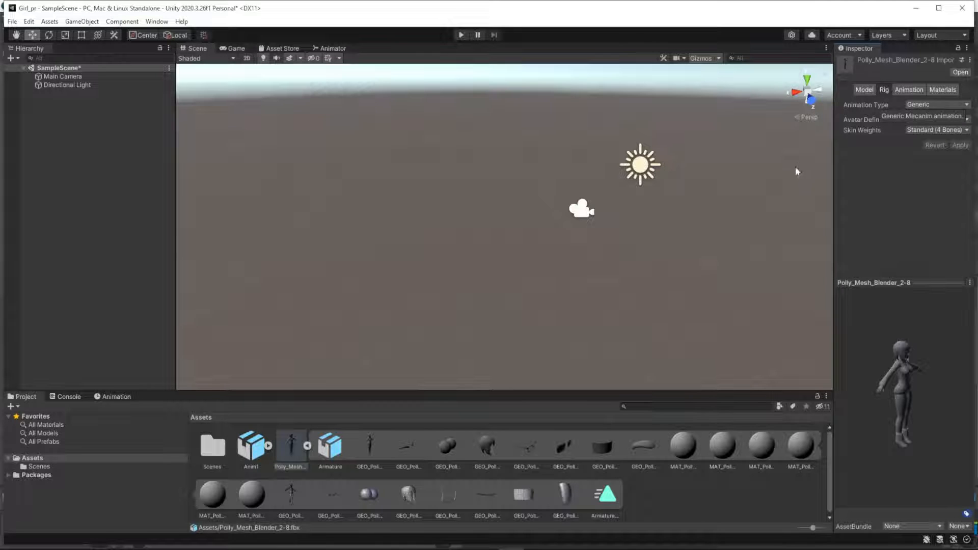
drag(835, 175, 789, 175)
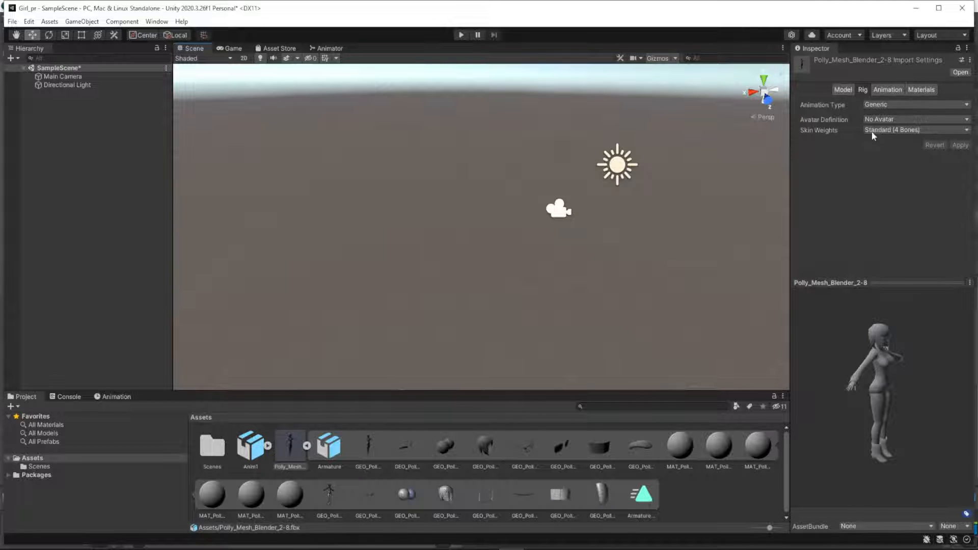
click(874, 105)
click(888, 151)
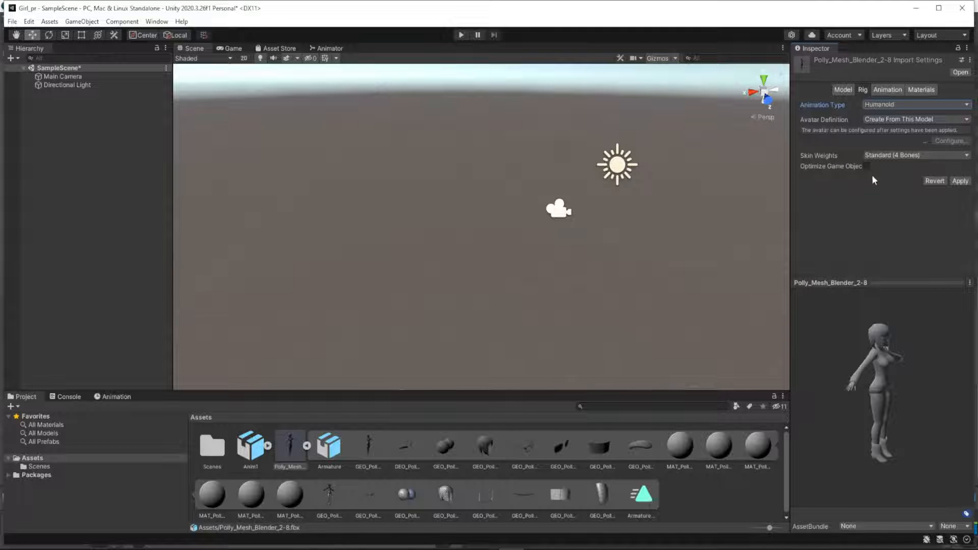
click(960, 181)
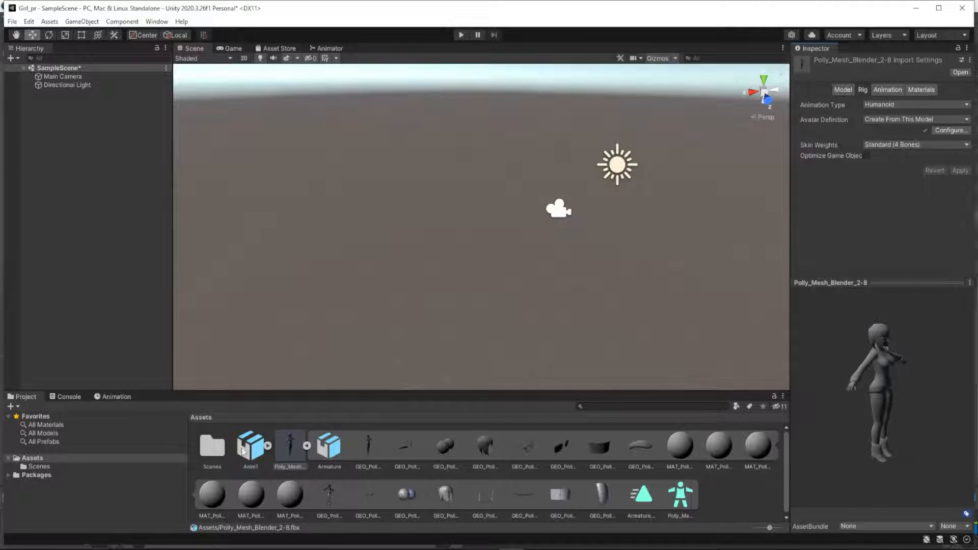
Expand the Anim1 asset and inspect the settings and preview of its animation clip.
click(268, 448)
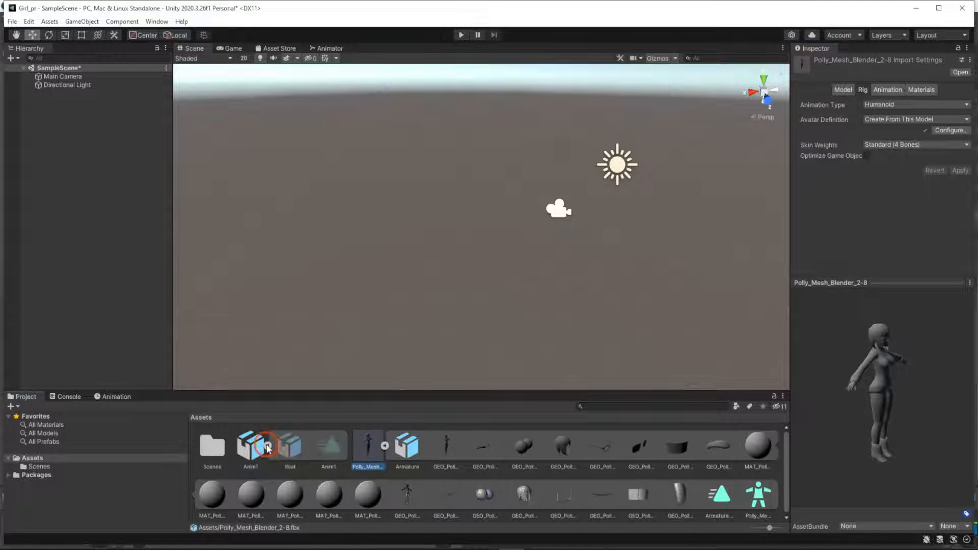
click(329, 447)
click(858, 203)
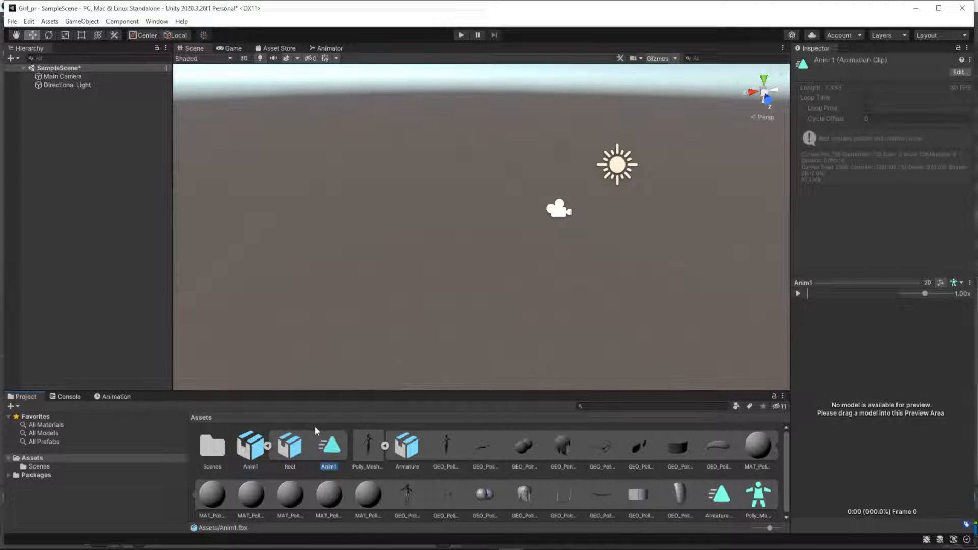
Make the Anim1 asset's rig Humanoid, copying its avatar definition from Polly_Mesh_Blender_2-8Avatar, and apply the import settings.
click(251, 445)
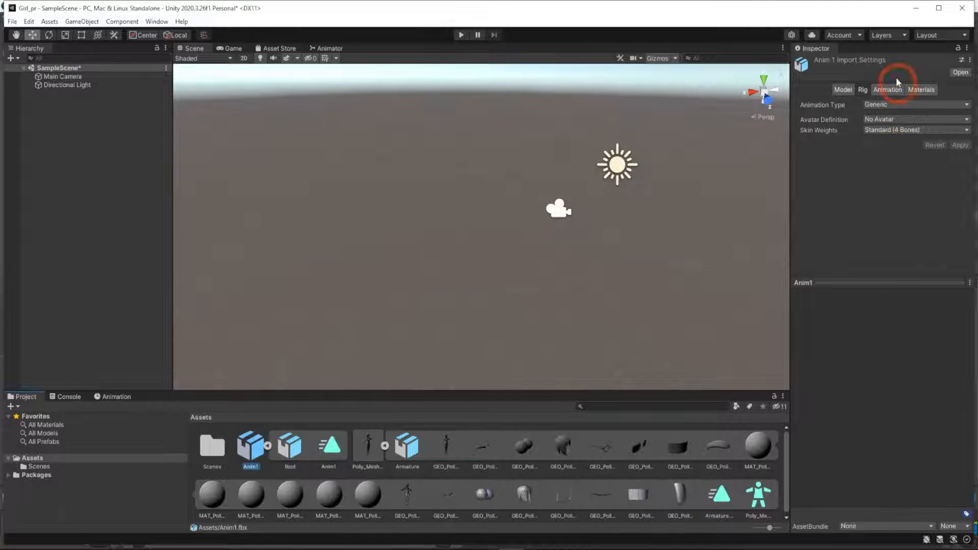
click(886, 105)
click(891, 148)
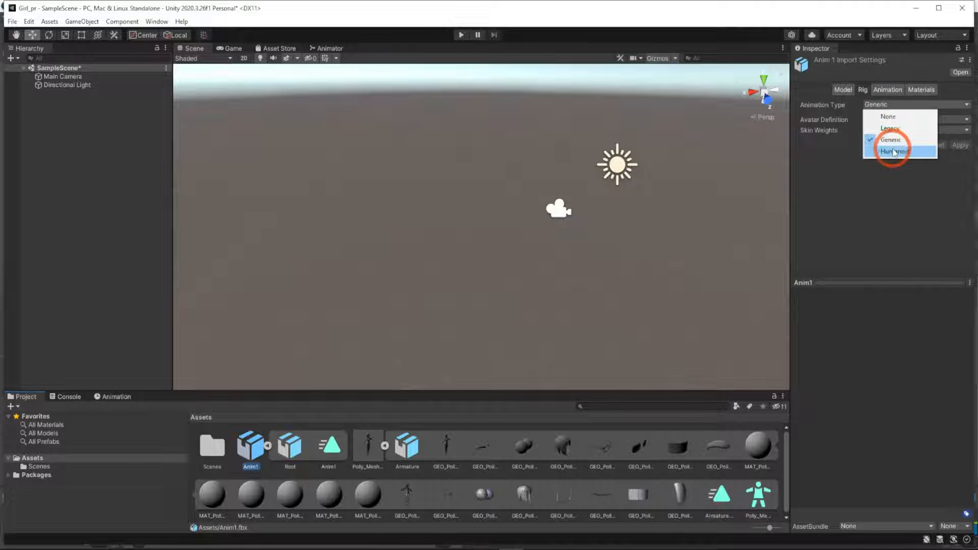
click(915, 120)
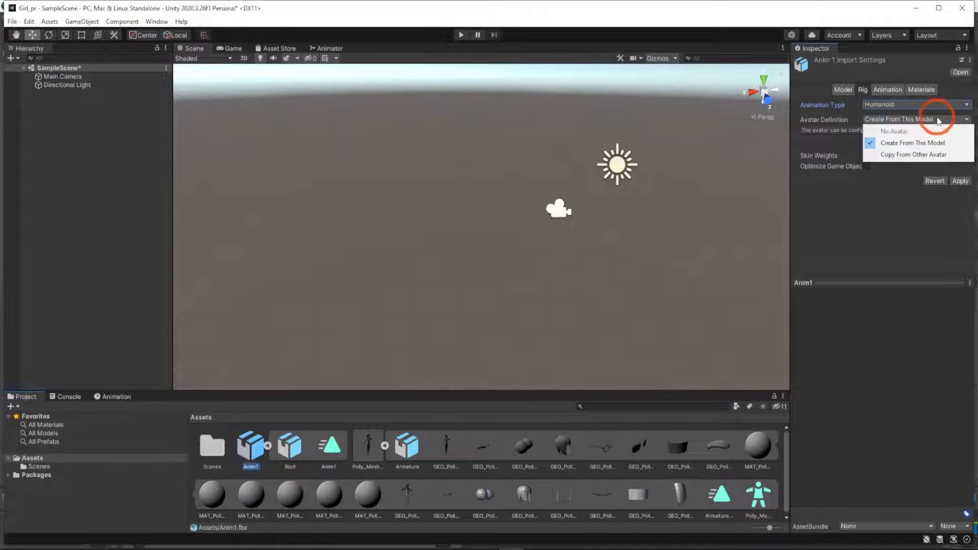
click(916, 155)
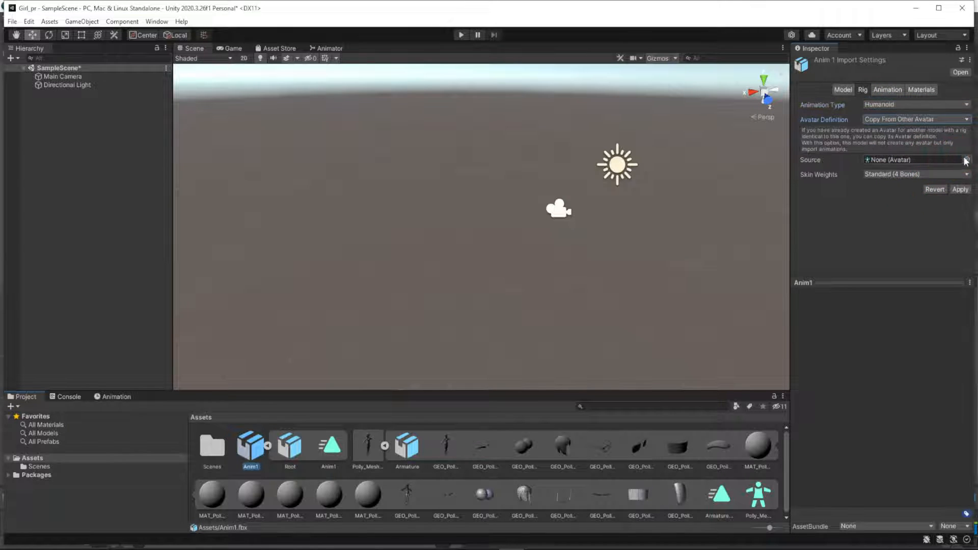
click(967, 159)
double_click(420, 206)
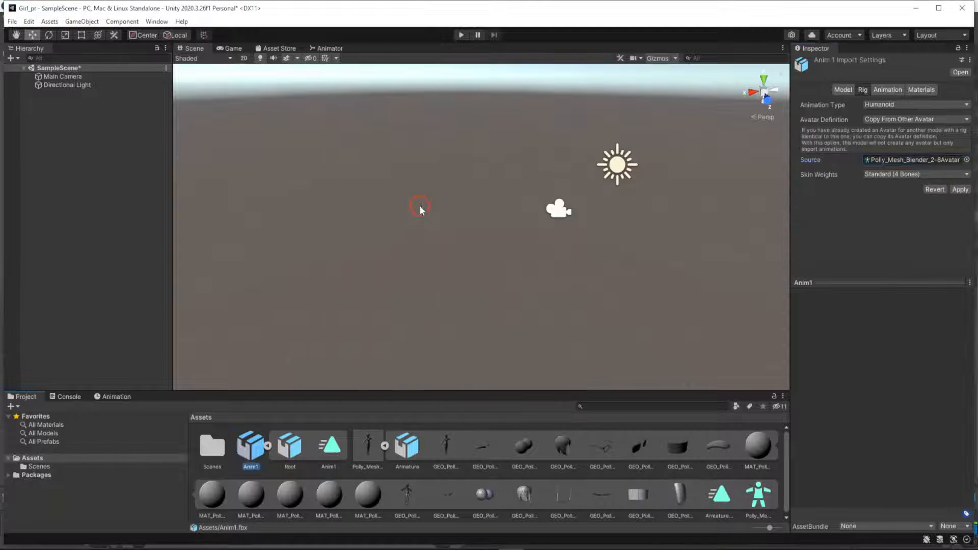
click(965, 191)
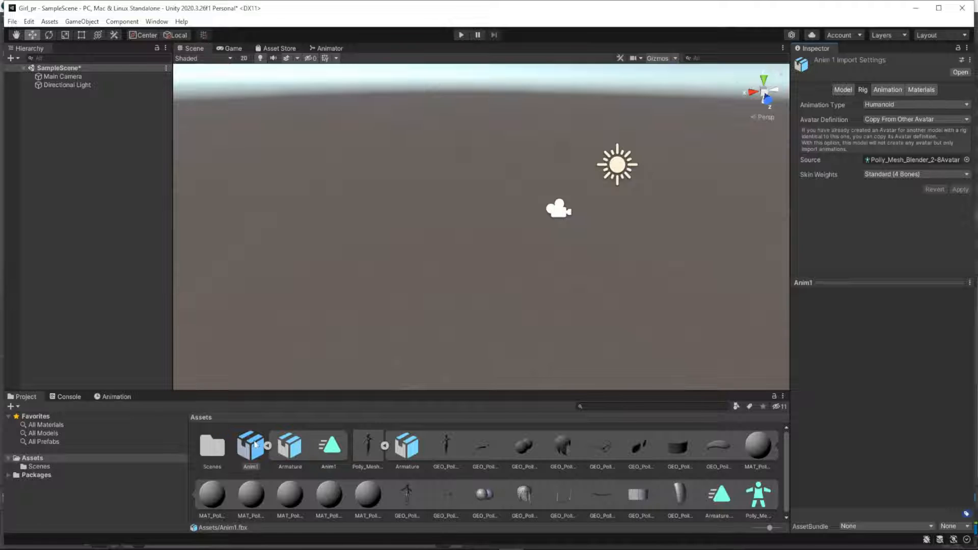
Play the Anim1 clip in an enlarged preview and examine the character's motion from several angles.
click(330, 446)
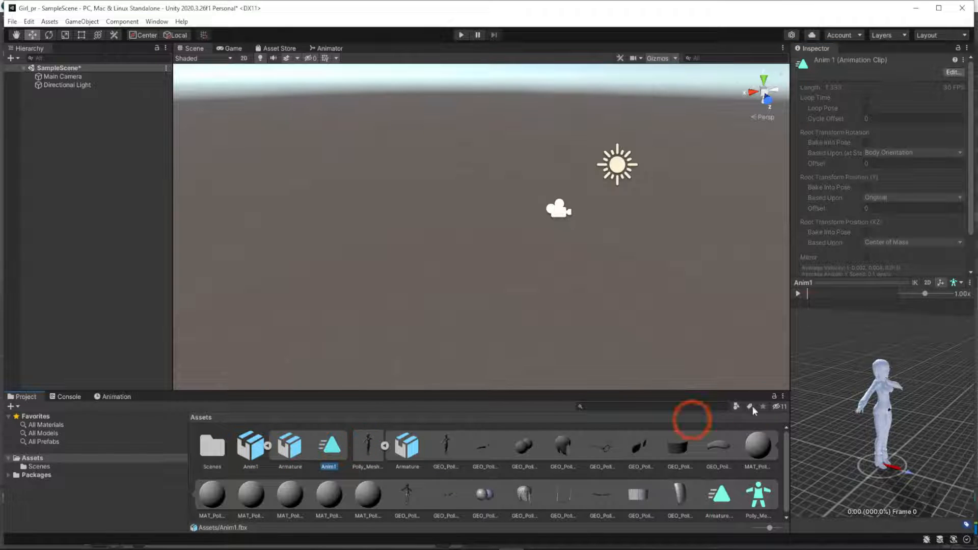
click(798, 294)
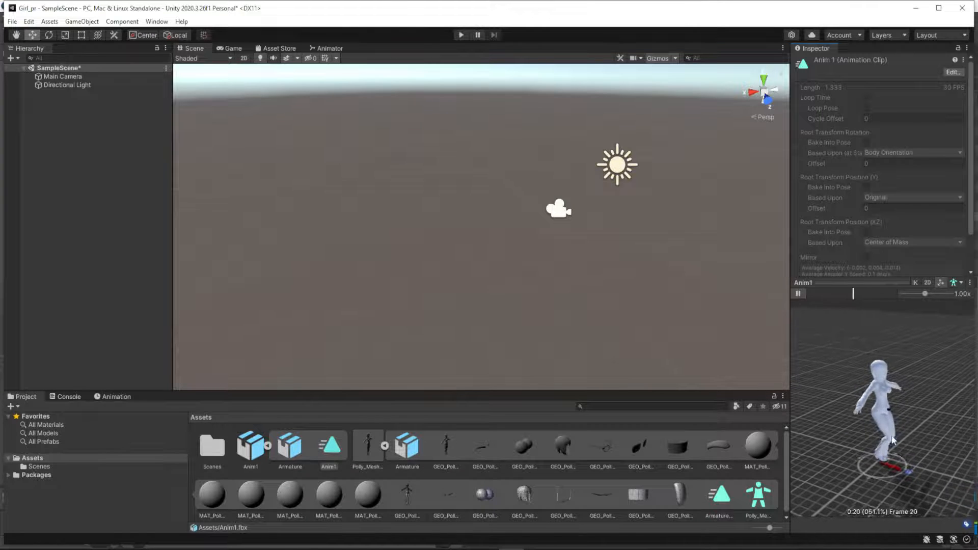
alt+drag(893, 440, 830, 423)
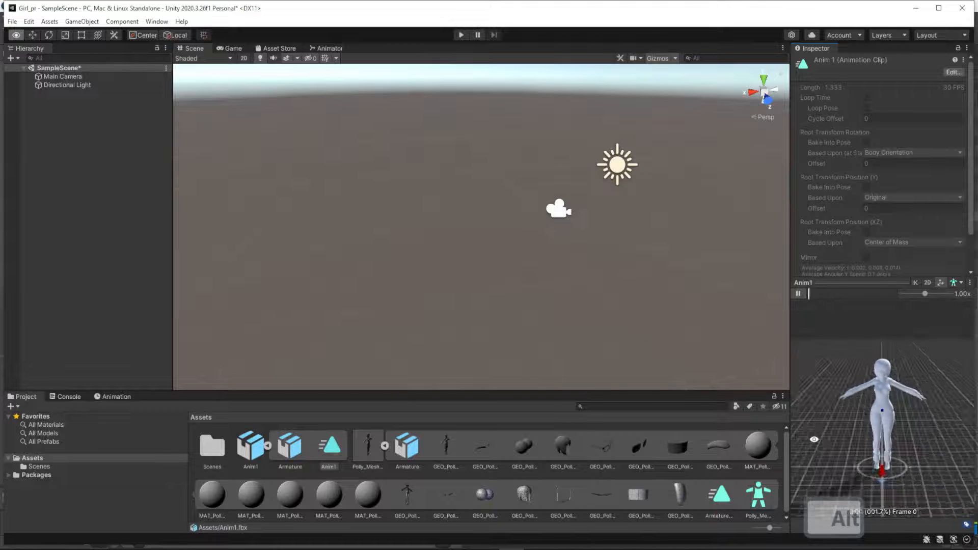
alt+drag(815, 439, 887, 492)
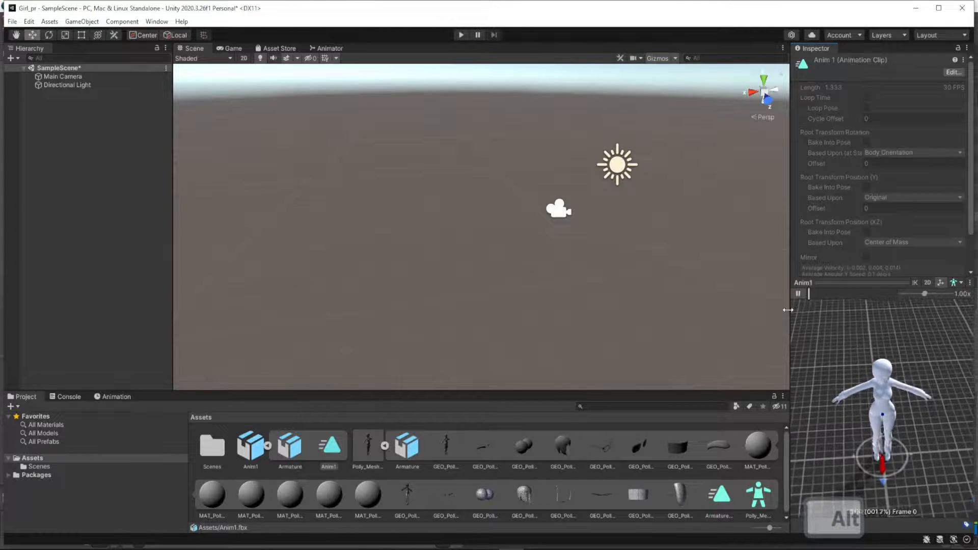
drag(788, 310, 527, 302)
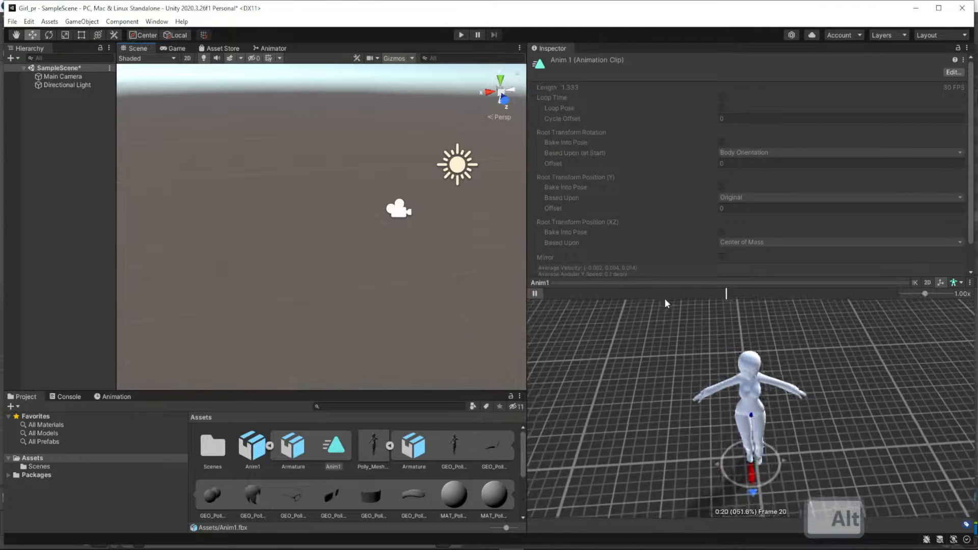
drag(665, 279, 663, 222)
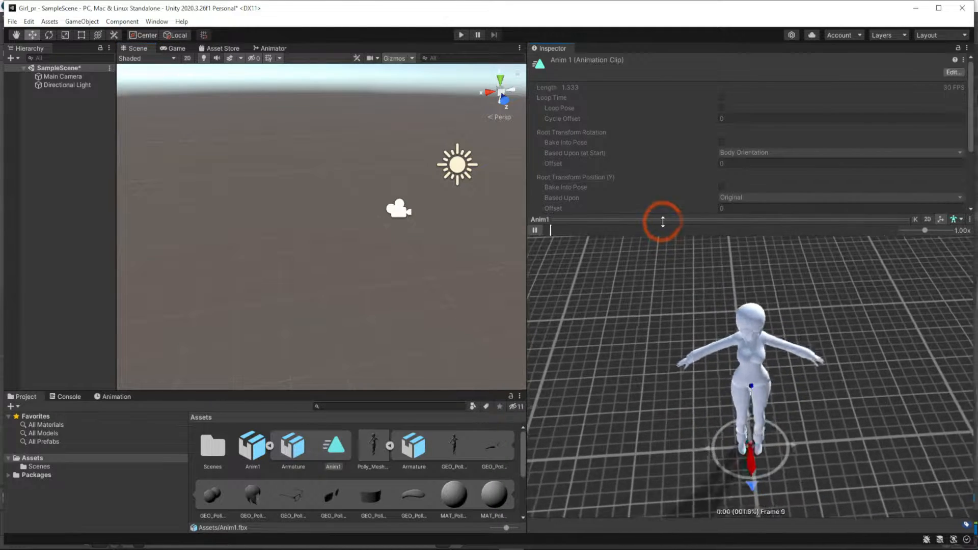
alt+drag(854, 428, 840, 352)
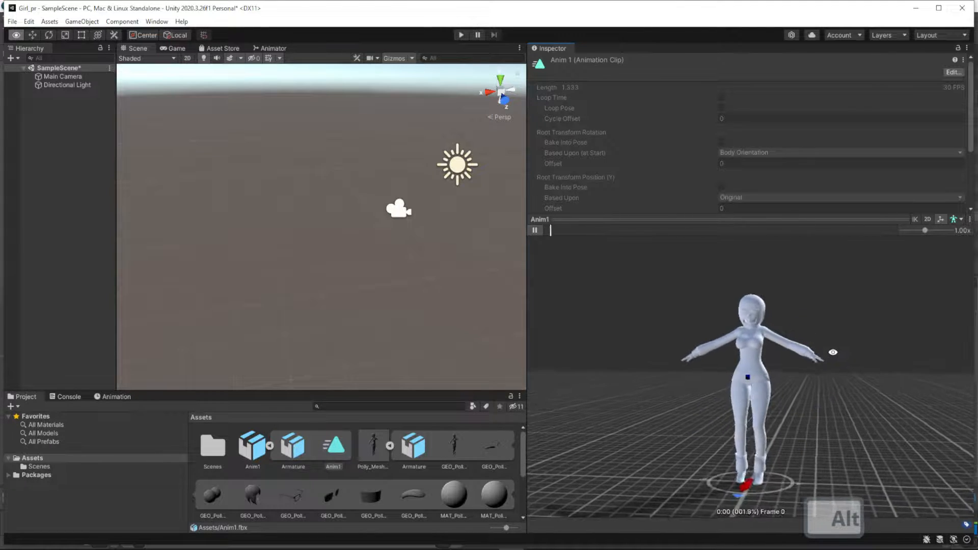
Pause the Anim1 clip preview and replay the motion from the Anim1 asset's animation import settings.
mouse_move(833, 352)
alt+mouse_down()
mouse_move(689, 362)
mouse_move(844, 343)
alt+mouse_up()
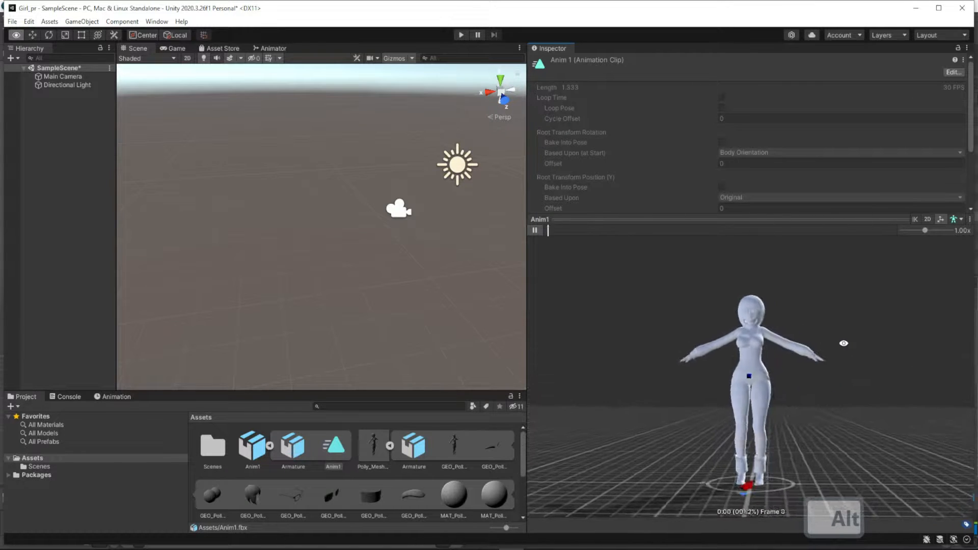
click(536, 231)
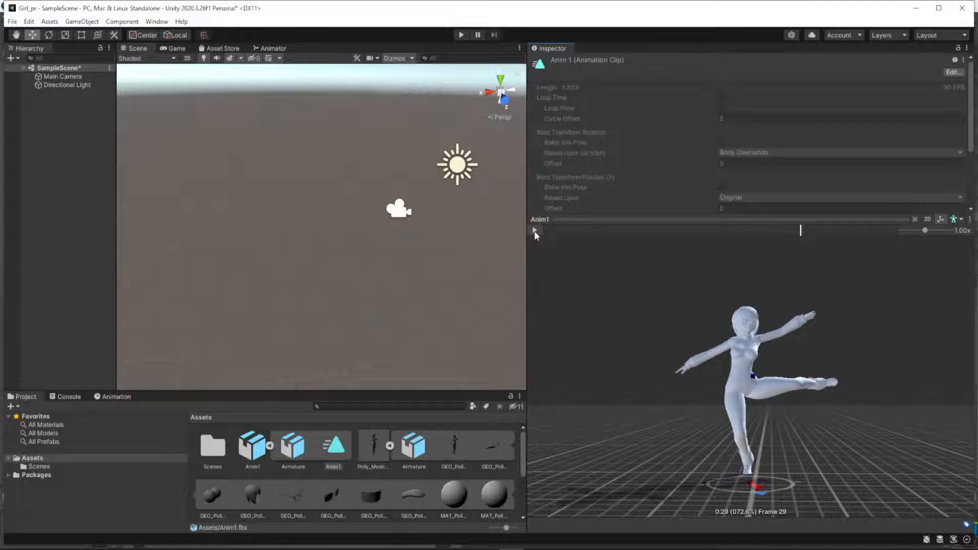
click(253, 446)
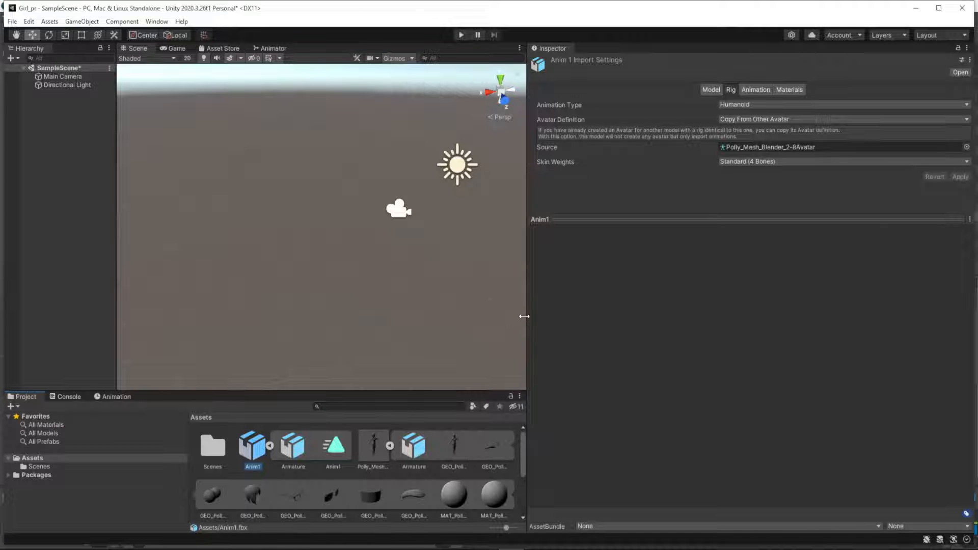
drag(525, 317, 657, 322)
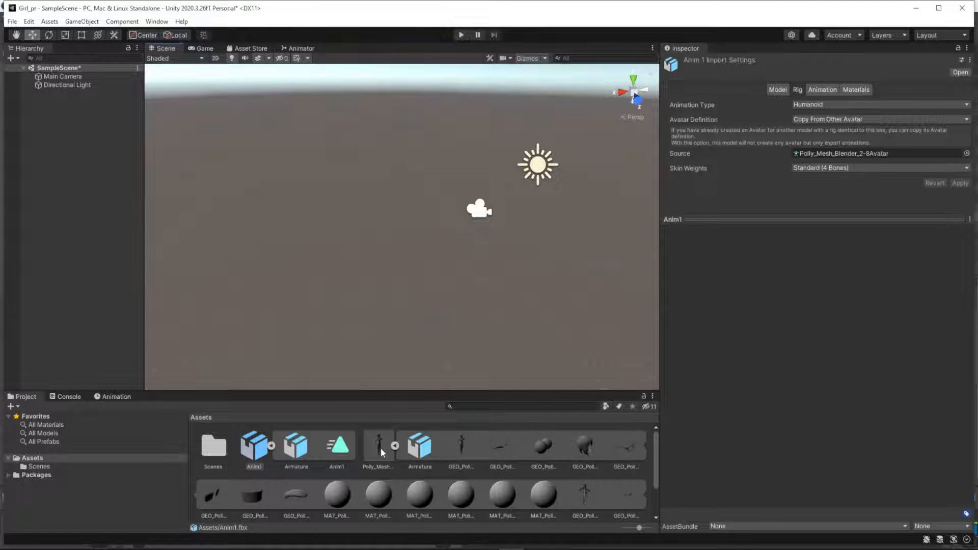
click(253, 445)
click(820, 91)
click(668, 230)
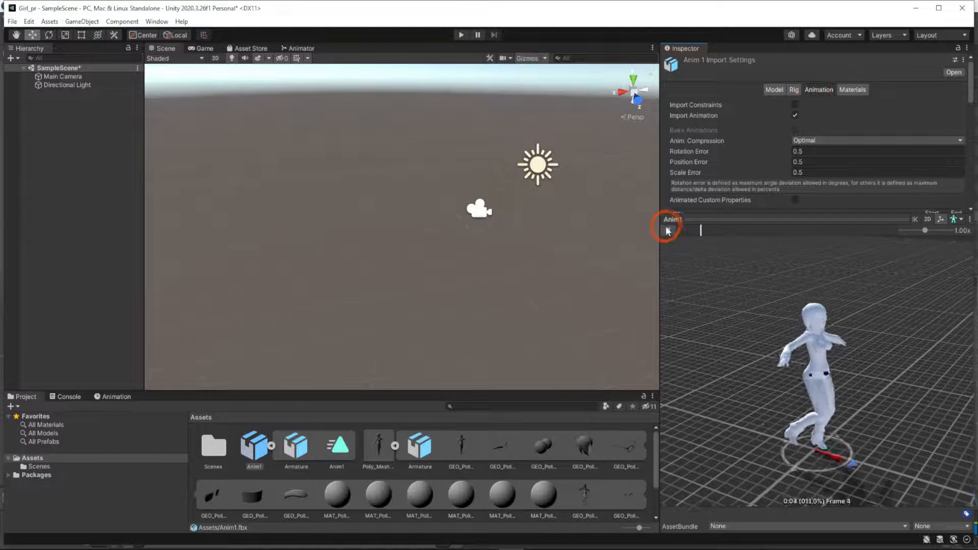
click(668, 230)
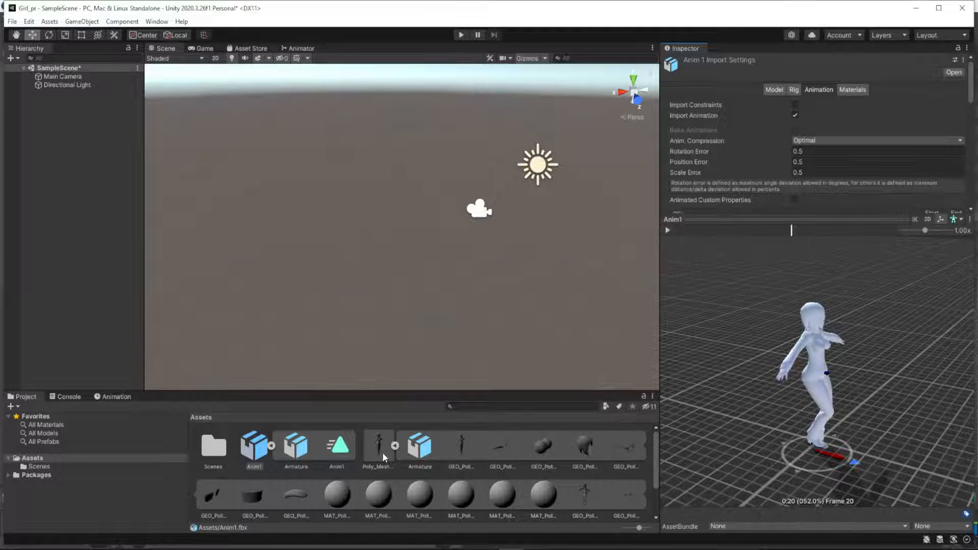
Create an Animator Controller in the Assets folder and name it TestController.
right_click(88, 148)
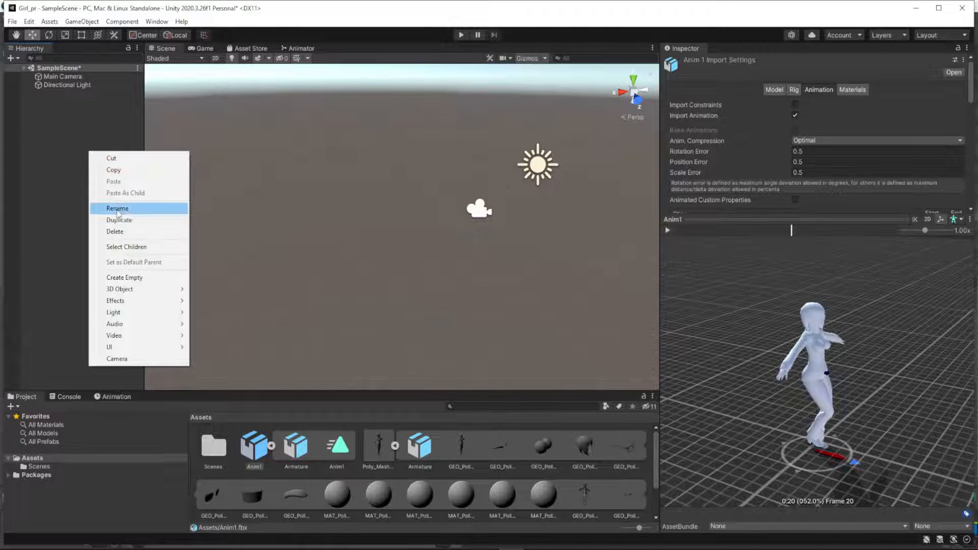
mouse_move(131, 289)
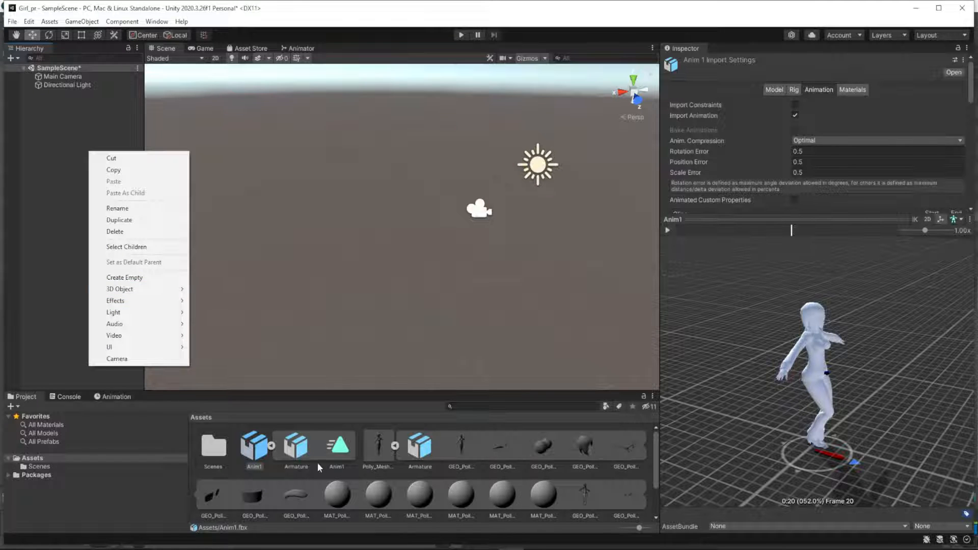
click(395, 447)
right_click(426, 484)
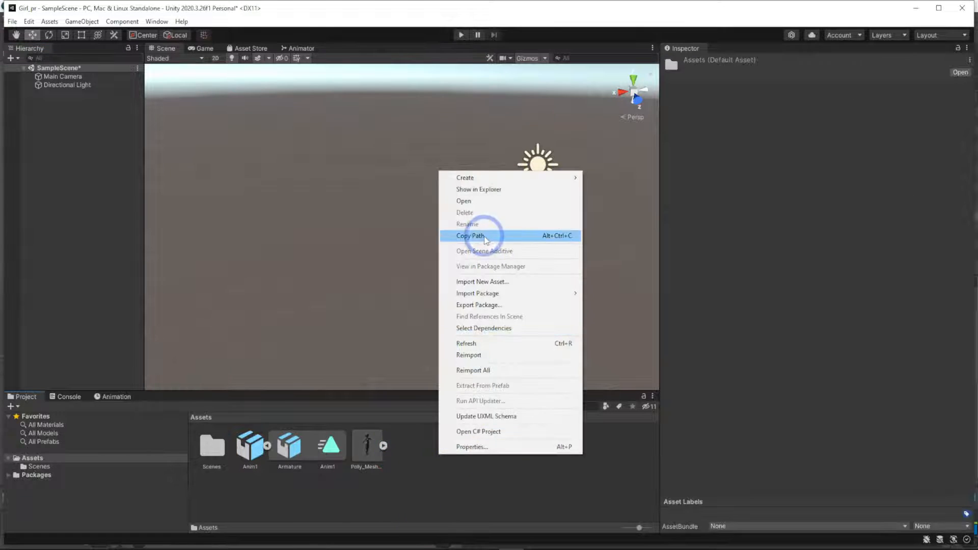
mouse_move(502, 178)
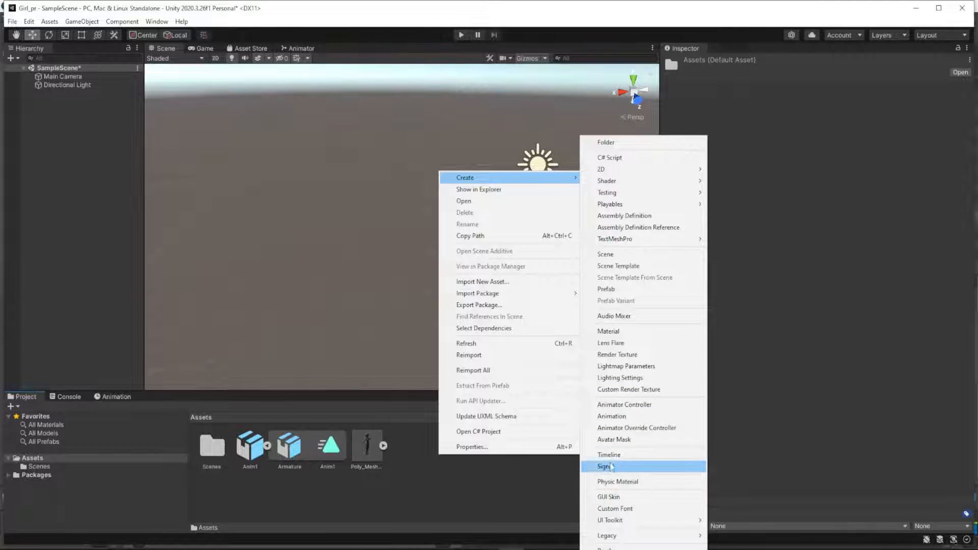
click(651, 406)
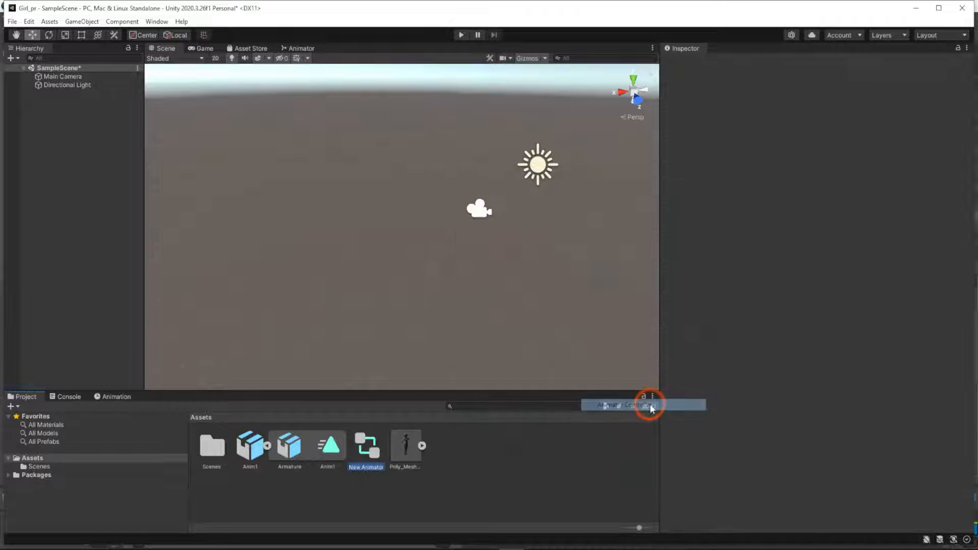
click(381, 469)
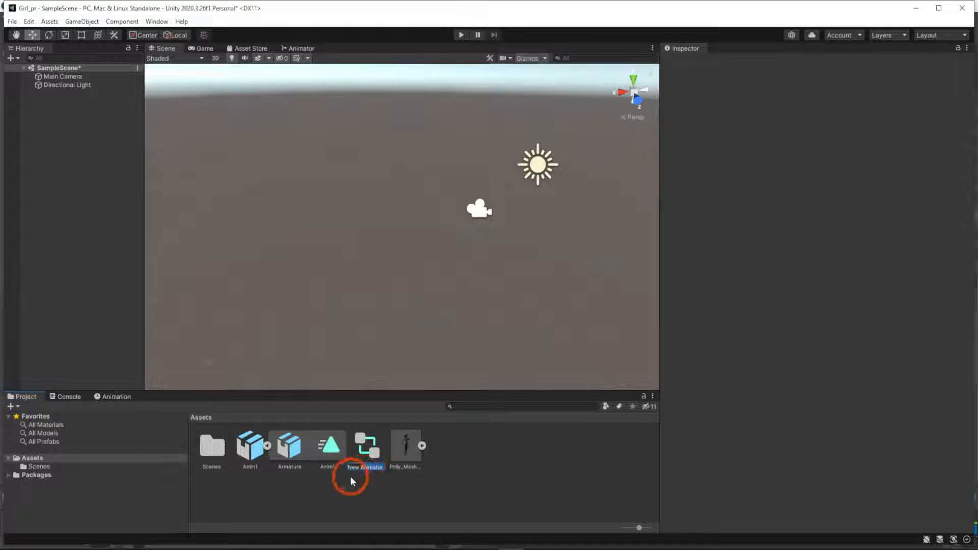
click(372, 468)
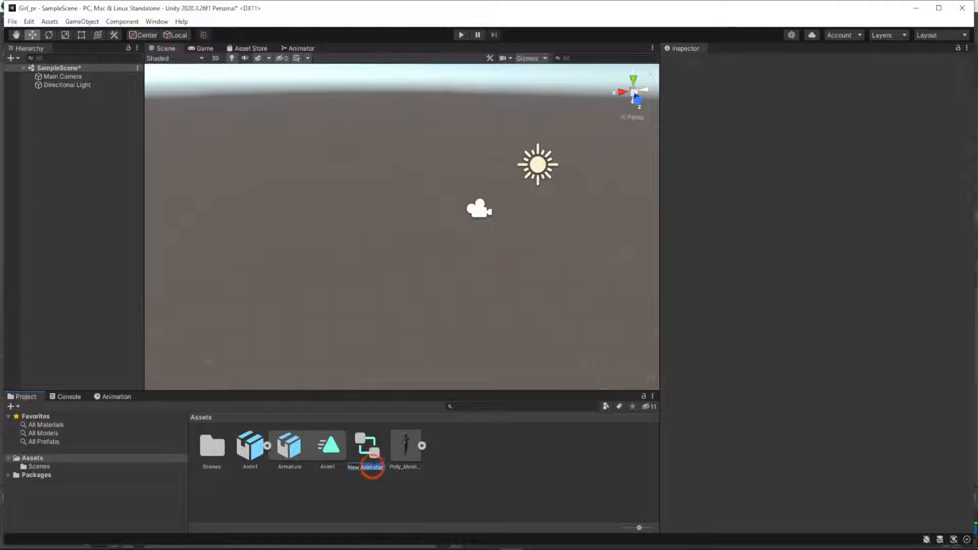
double_click(372, 467)
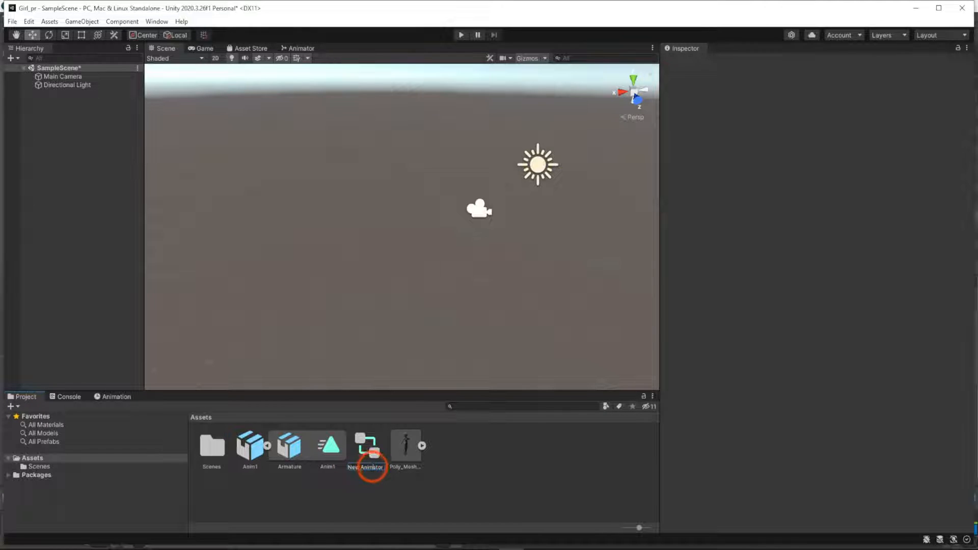
click(278, 468)
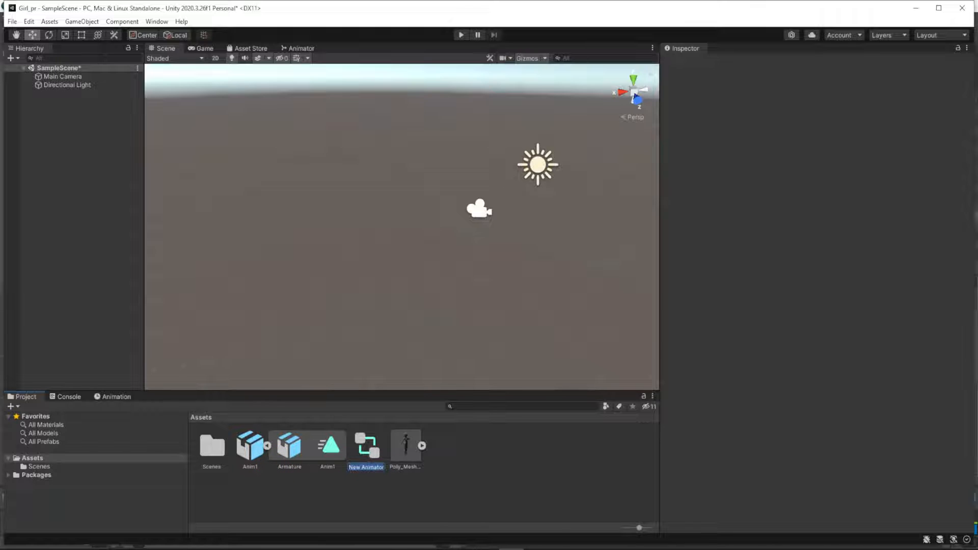
text(Tes)
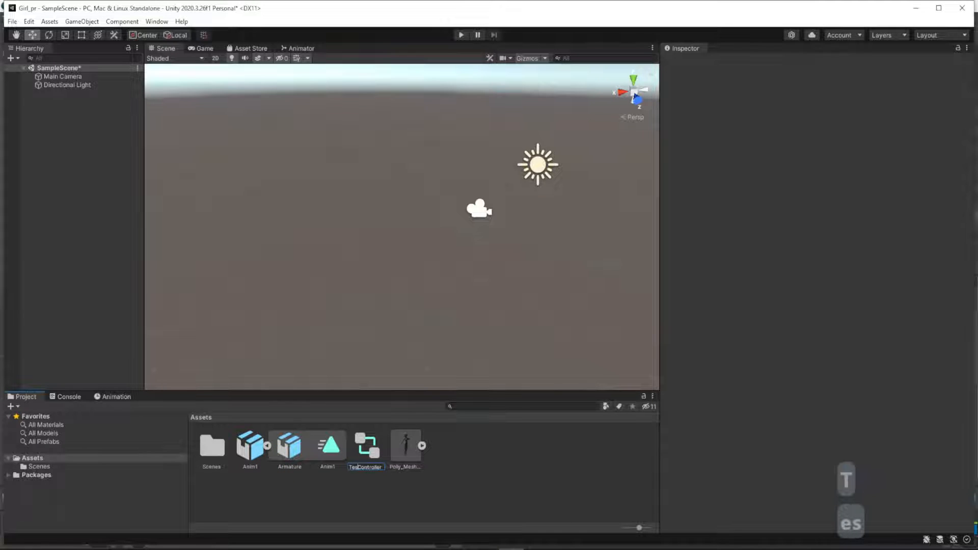
text(t)
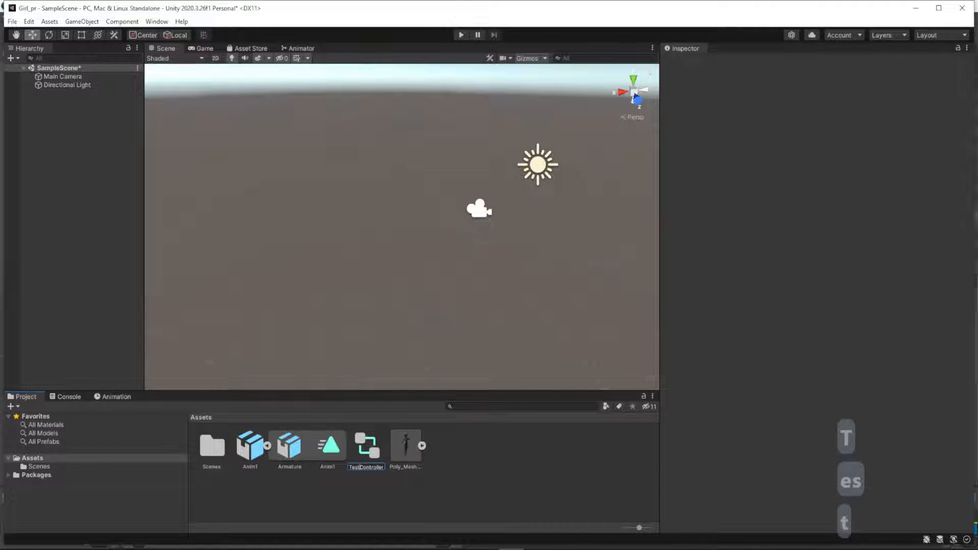
key(Return)
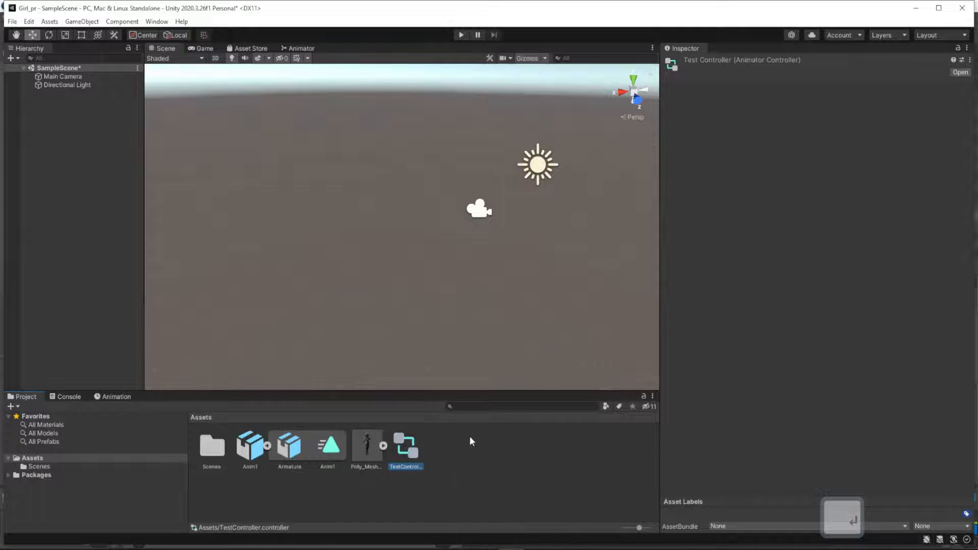
Add the Anim1 clip as a state in the TestController animator graph and line it up between Entry and Exit.
click(297, 48)
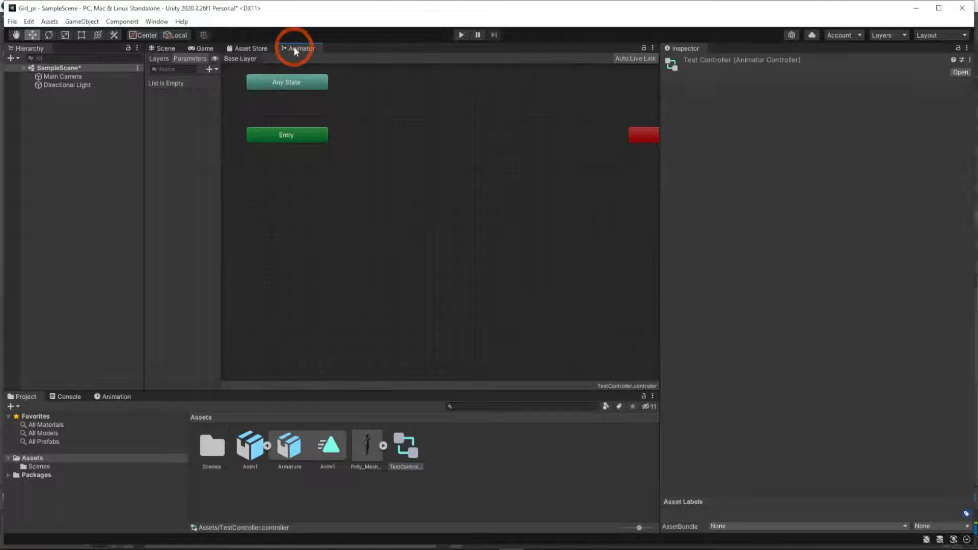
drag(329, 448, 415, 169)
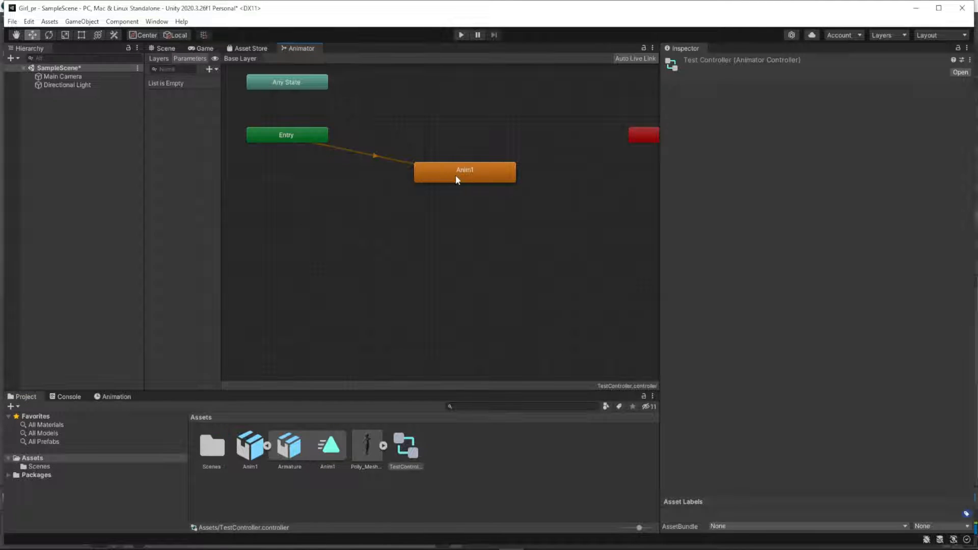
drag(485, 173, 471, 132)
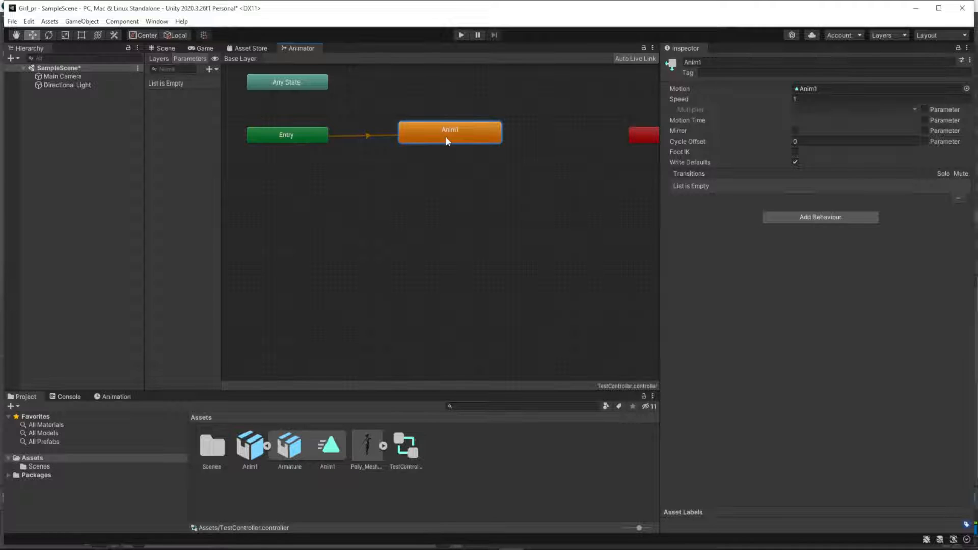
drag(661, 224, 773, 217)
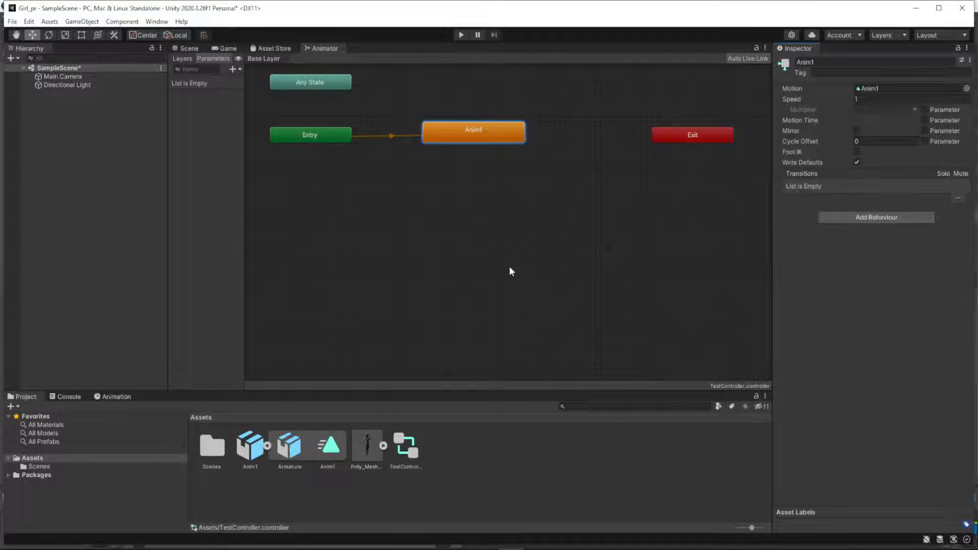
Switch to Cascadeur and change the interpolation of all Scene track intervals between frames 0 and 40 to the teal-coloured curve type.
click(437, 547)
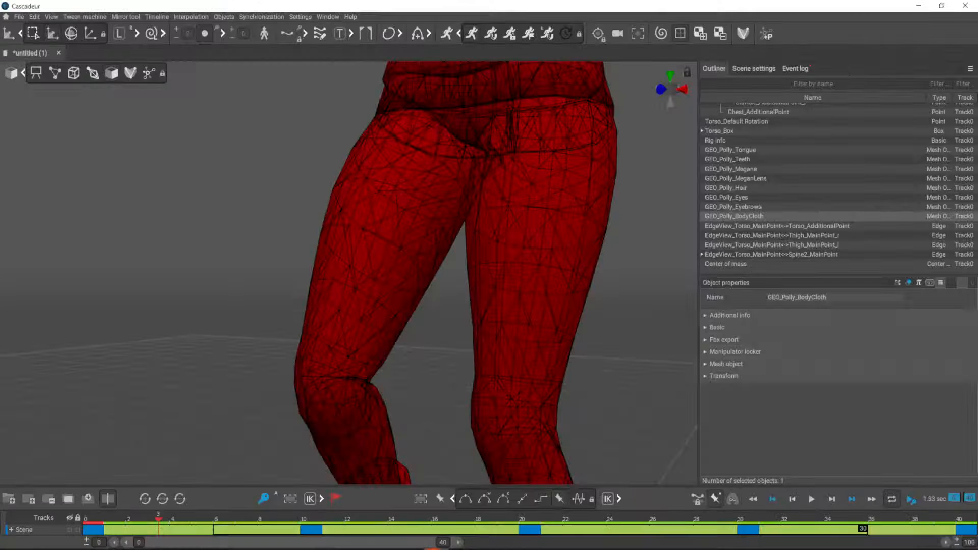
alt+right_drag(625, 351, 545, 415)
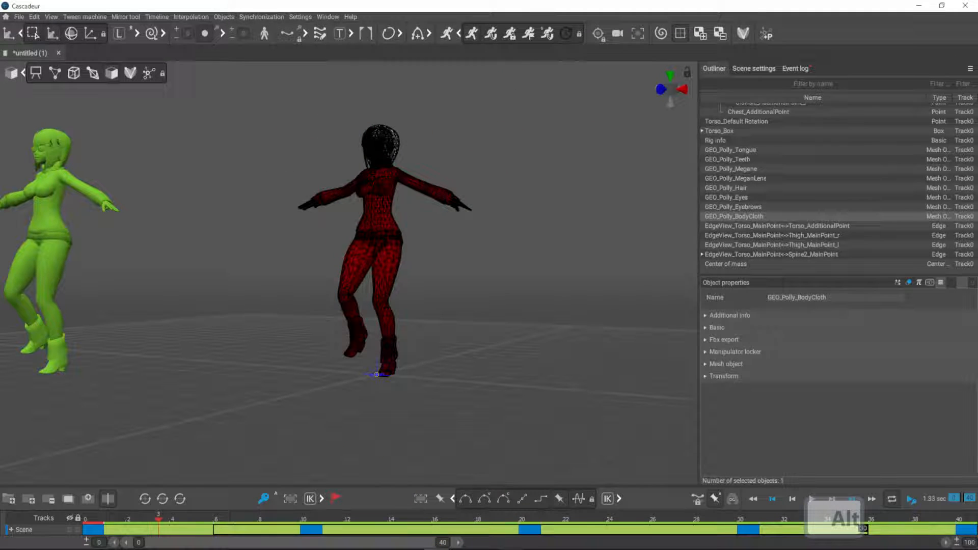
click(532, 534)
alt+drag(505, 405, 555, 360)
alt+middle_drag(491, 419, 514, 370)
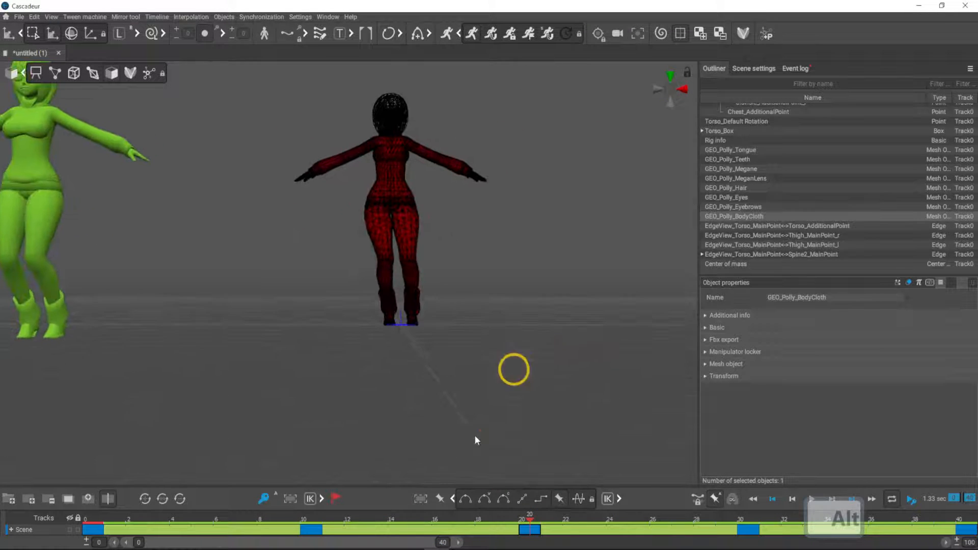
alt+right_drag(542, 419, 521, 448)
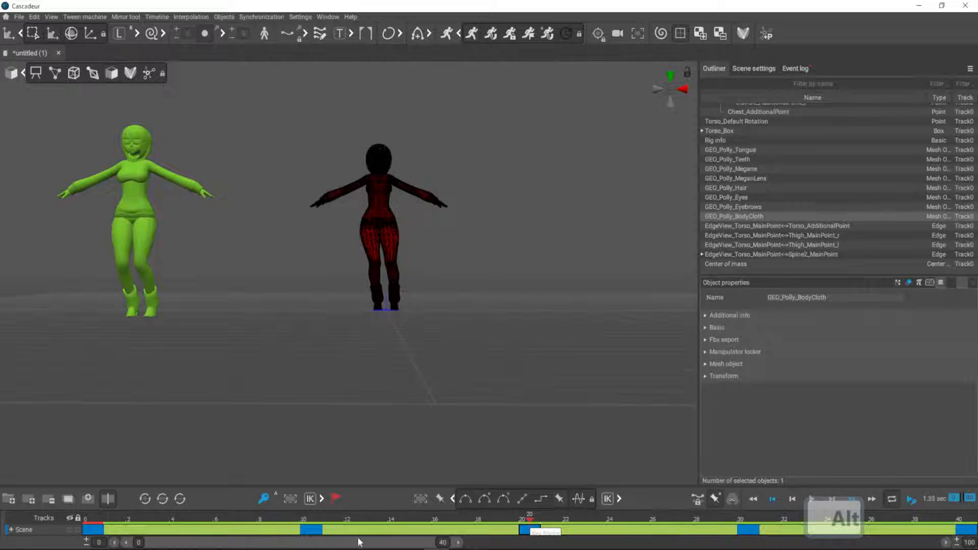
drag(224, 531, 880, 530)
key(alt+b)
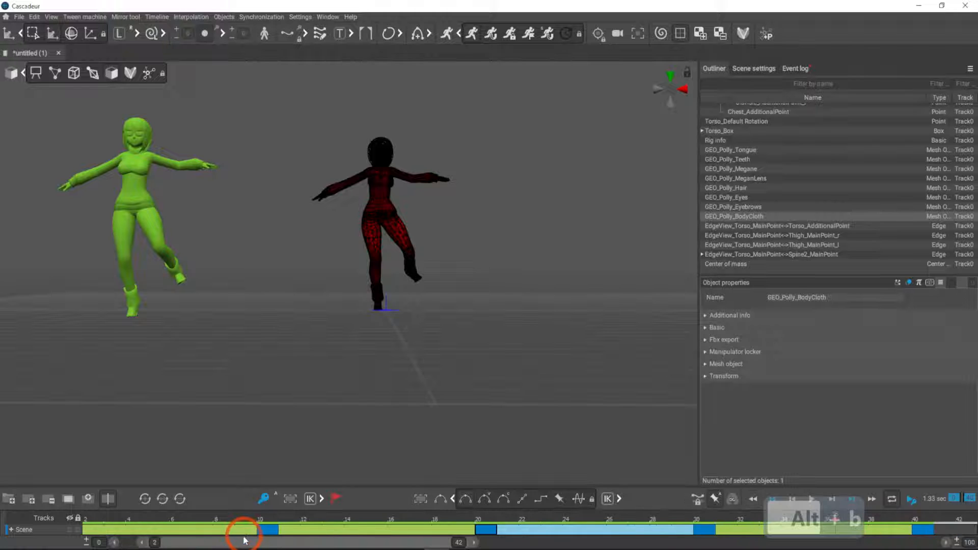
drag(218, 533, 858, 533)
key(alt+b)
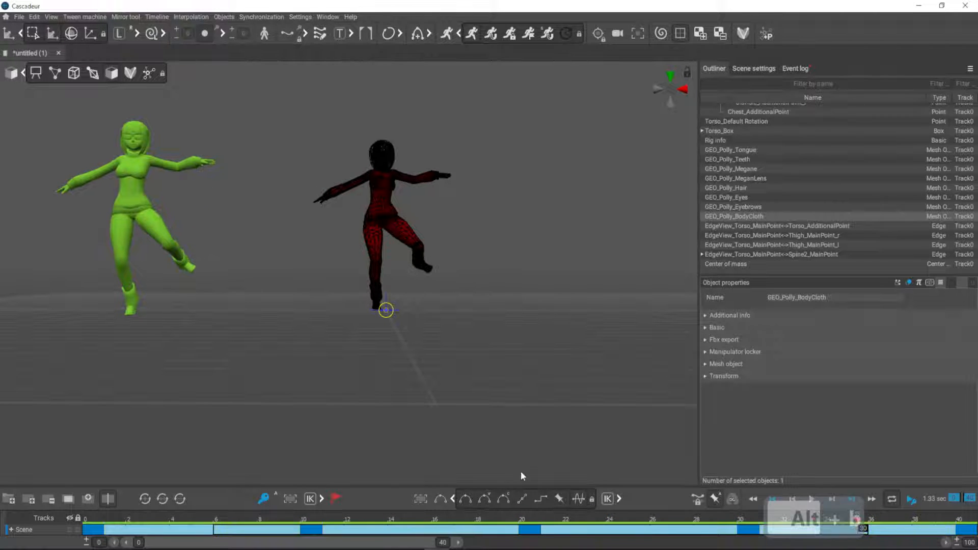
click(510, 502)
click(530, 529)
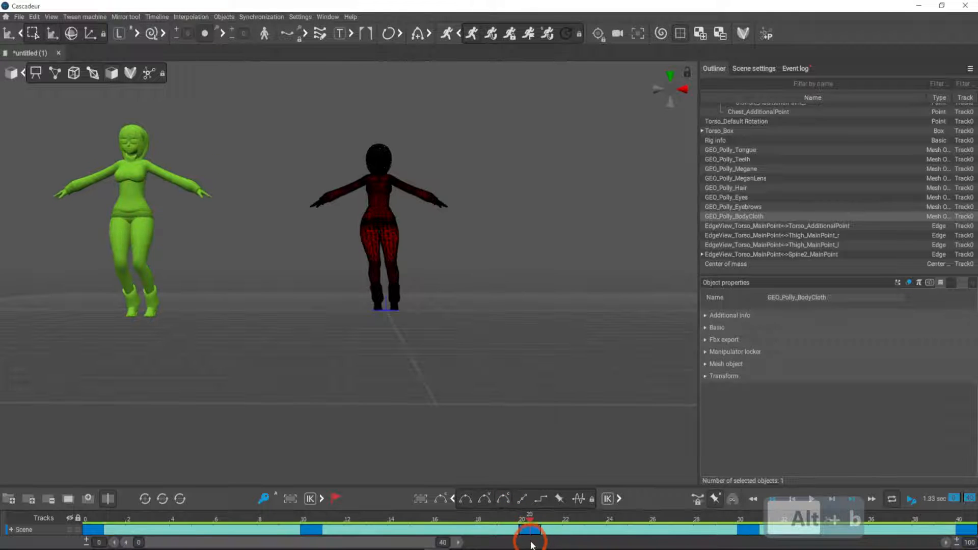
drag(352, 519, 531, 537)
key(ctrl+z)
key(ctrl+z)
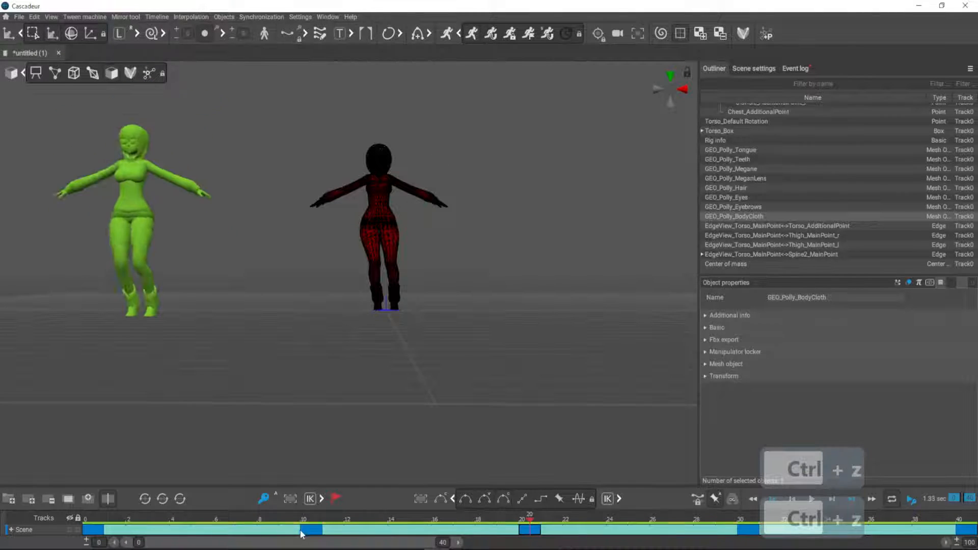
Try removing the keyframes at frames 10 and 30 from the Scene track and scrub through the motion.
click(308, 532)
key(f)
click(745, 530)
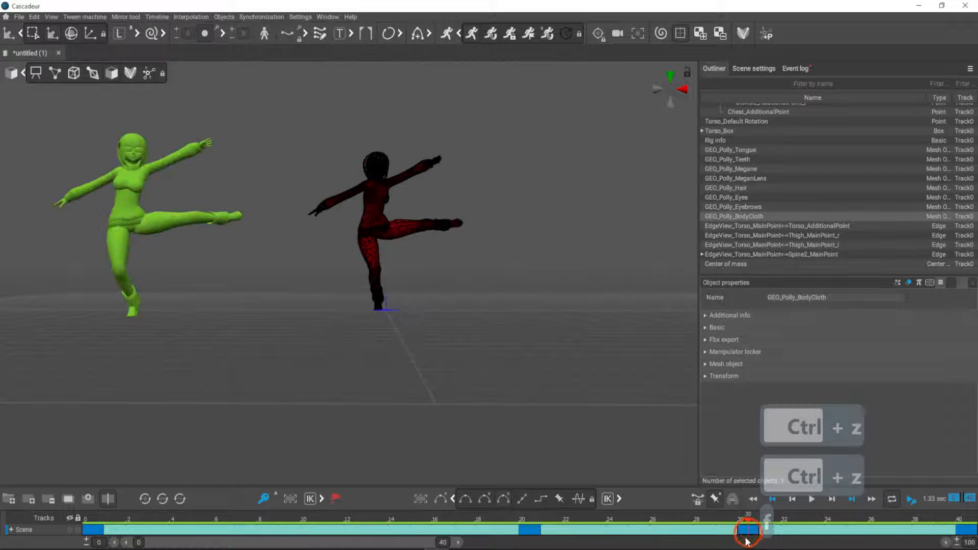
key(f)
drag(149, 520, 885, 529)
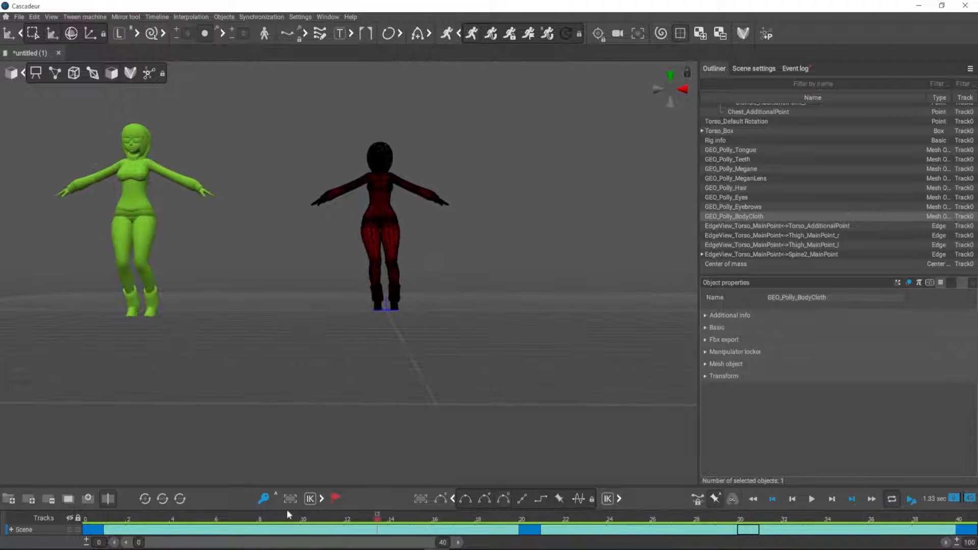
Undo the removal of the keyframes at frames 10 and 30.
key(ctrl+z)
key(ctrl+z)
key(ctrl+z)
key(ctrl+z)
key(ctrl+z)
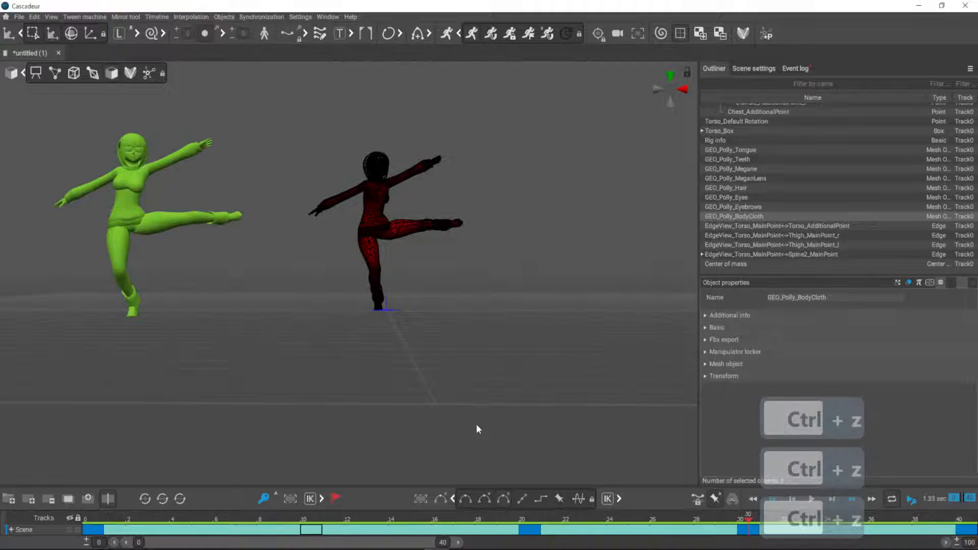
Remove the keyframe at frame 20 from the Scene track and scrub back to frame 9 to review the motion.
click(533, 529)
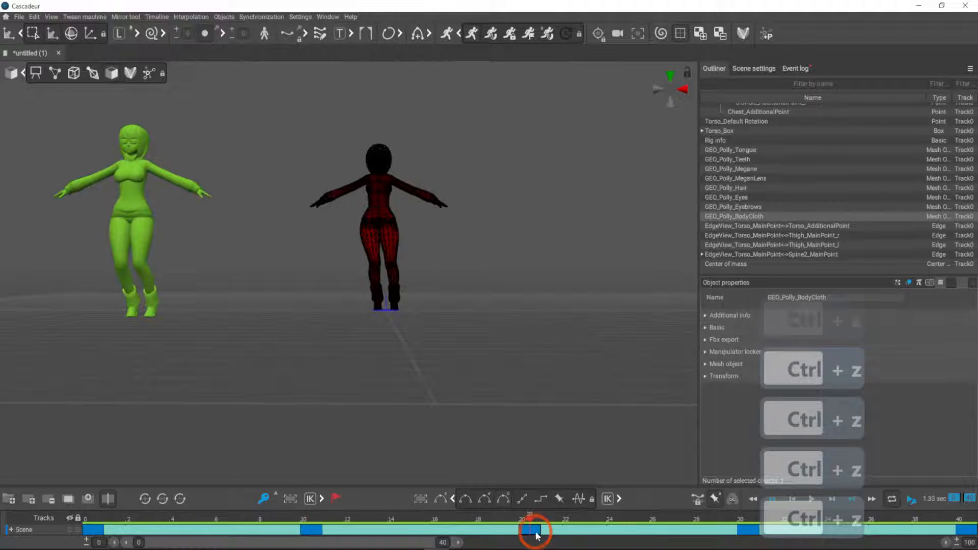
key(f)
drag(447, 516, 289, 536)
alt+right_drag(556, 372, 514, 380)
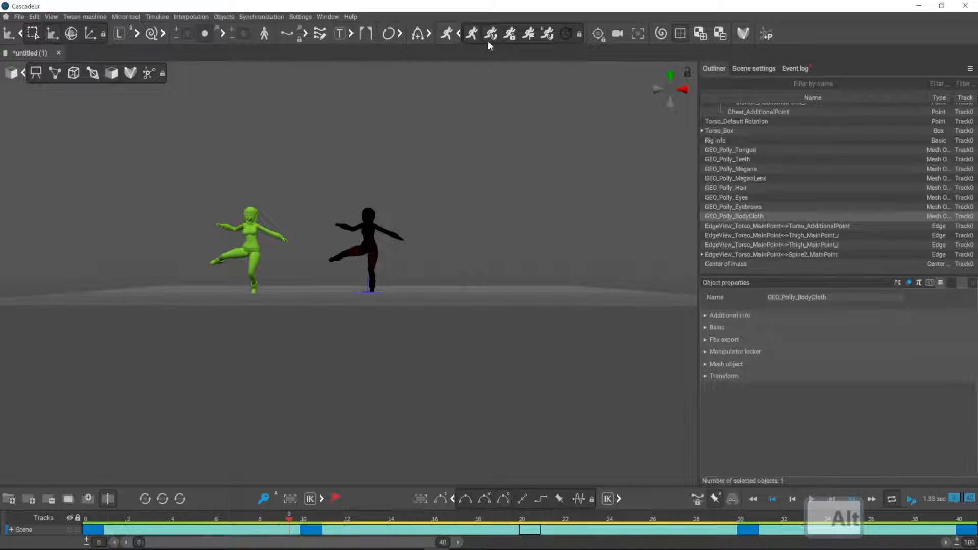
Show the rig points, select the Center of mass, and change the Scene track's intervals between frames 0 and 40 to the yellow-green interpolation type.
click(54, 73)
click(338, 224)
alt+right_drag(341, 247, 403, 239)
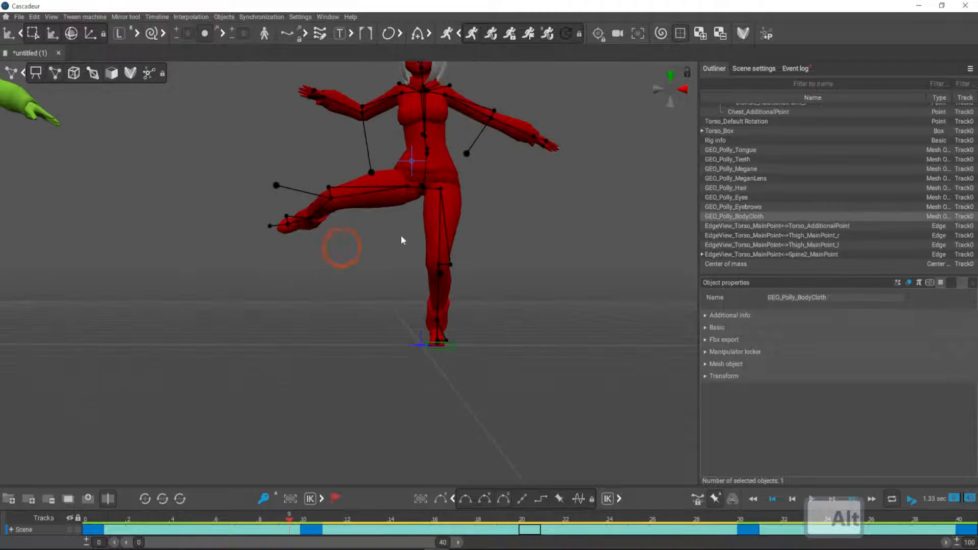
click(413, 163)
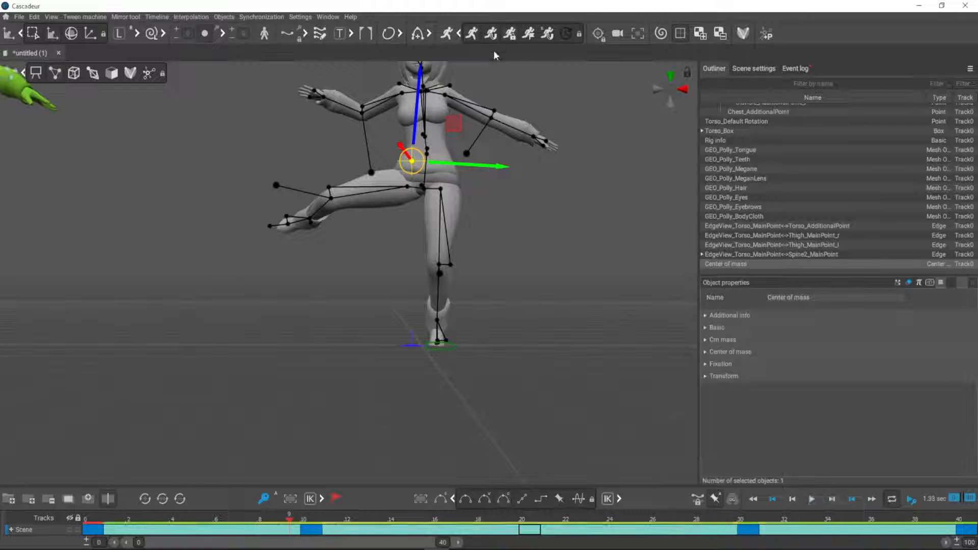
click(560, 499)
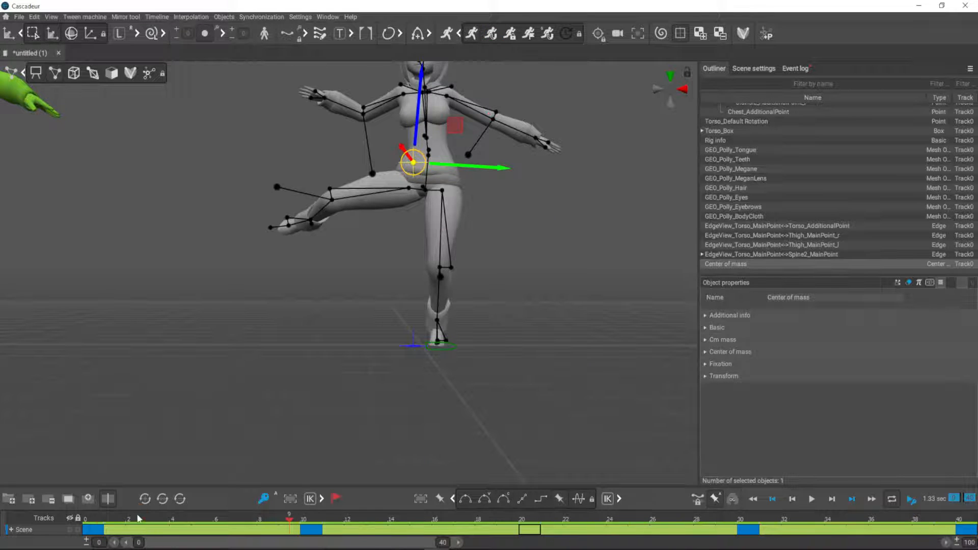
Scrub the timeline through the jump and kick to review the center-of-mass trajectory with the new interpolation.
drag(138, 518, 967, 547)
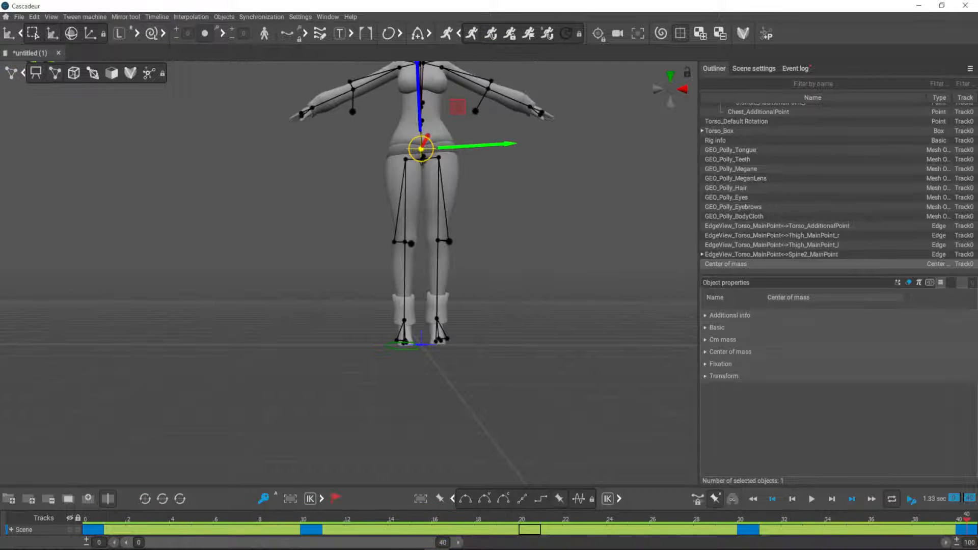
alt+right_drag(675, 367, 620, 362)
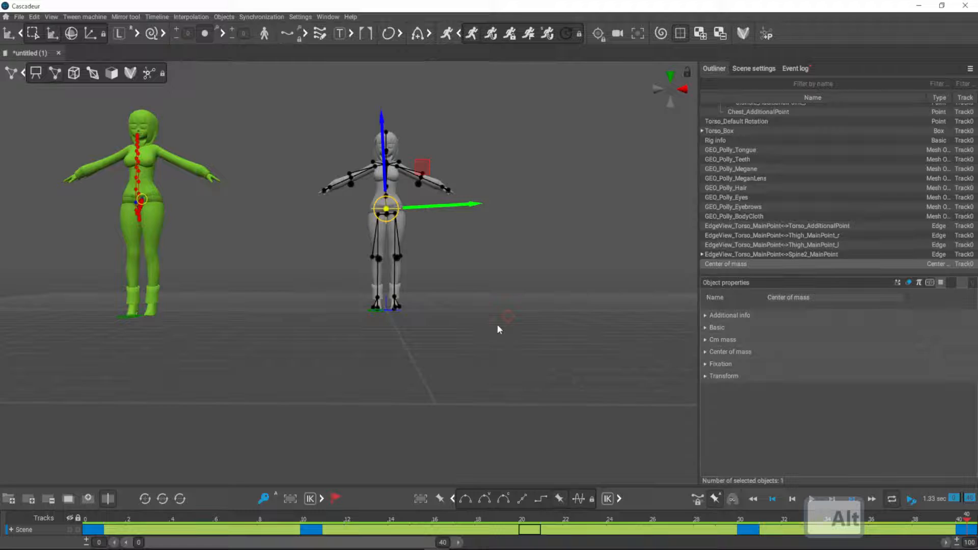
alt+drag(497, 327, 490, 360)
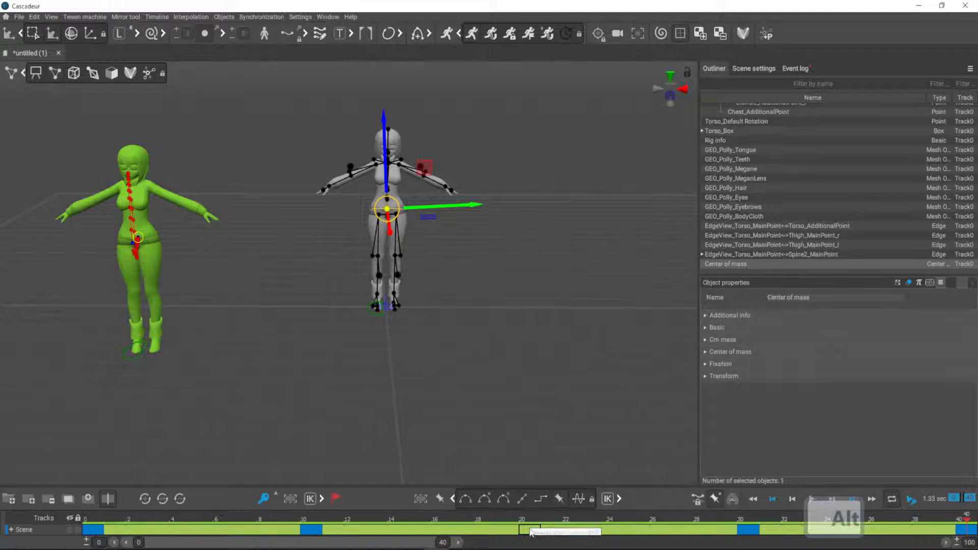
click(535, 525)
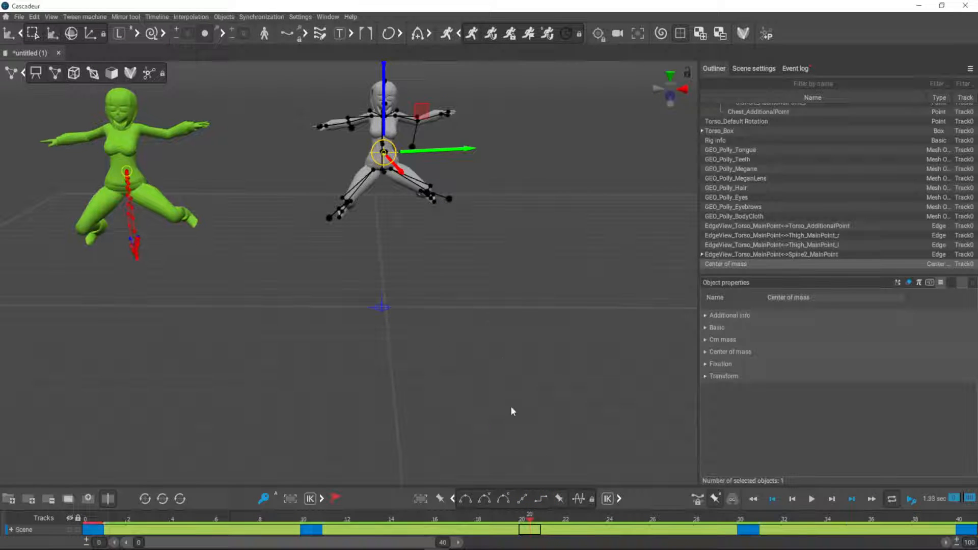
drag(301, 523, 835, 525)
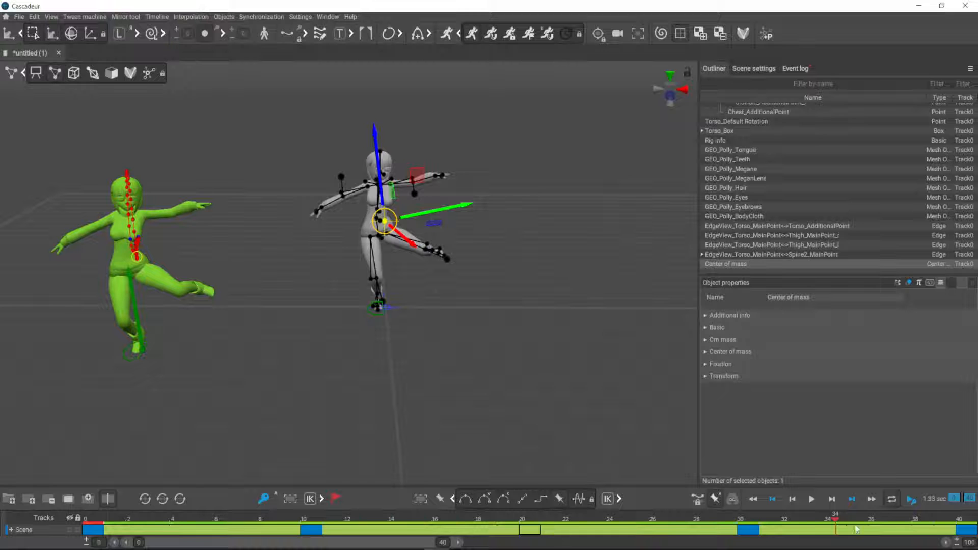
drag(259, 520, 464, 522)
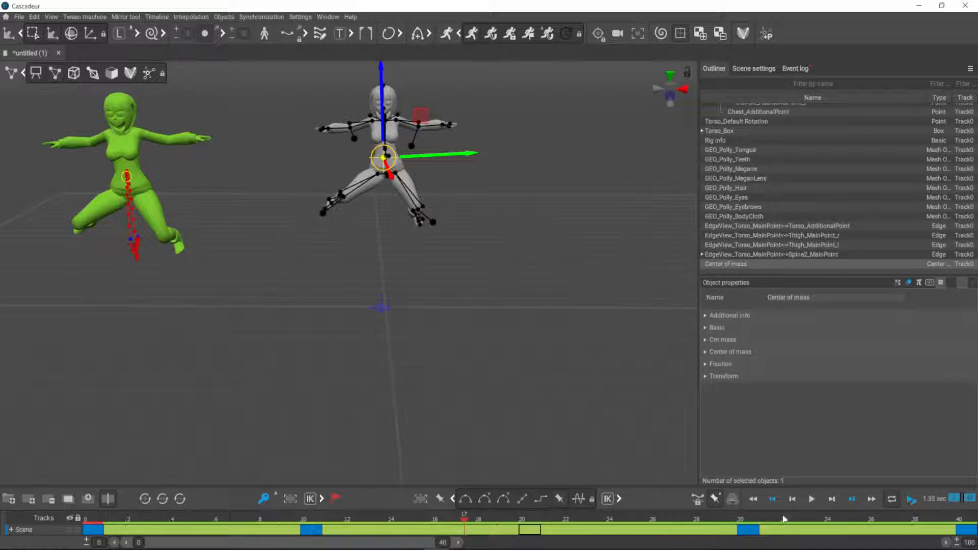
scroll(495, 309, down, 5)
alt+drag(496, 309, 474, 325)
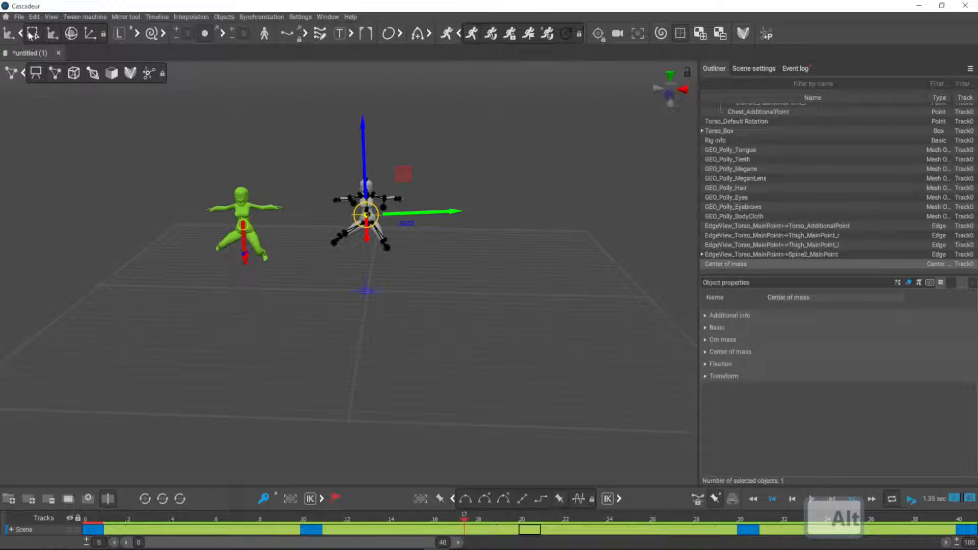
Export the animation without meshes to an FBX file named Anim2.
click(21, 17)
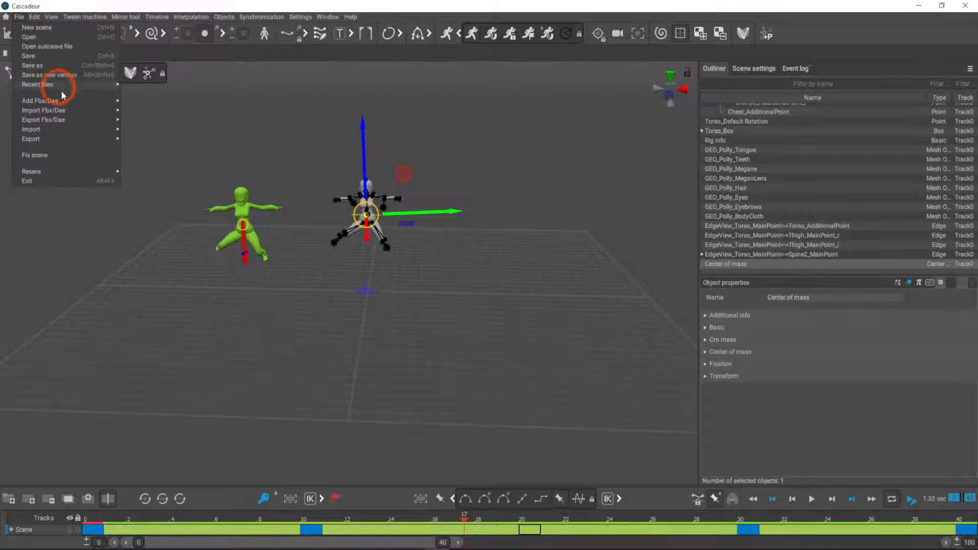
mouse_move(78, 120)
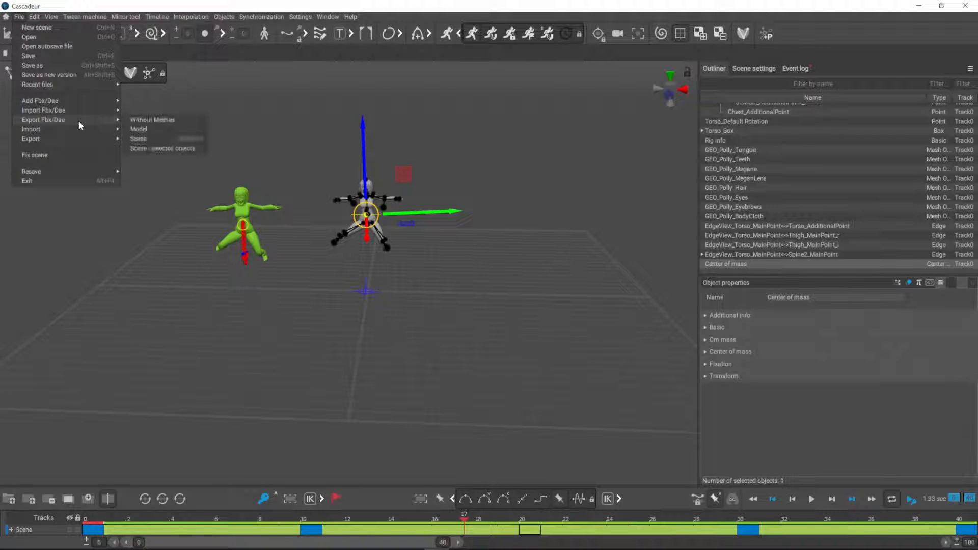
click(168, 121)
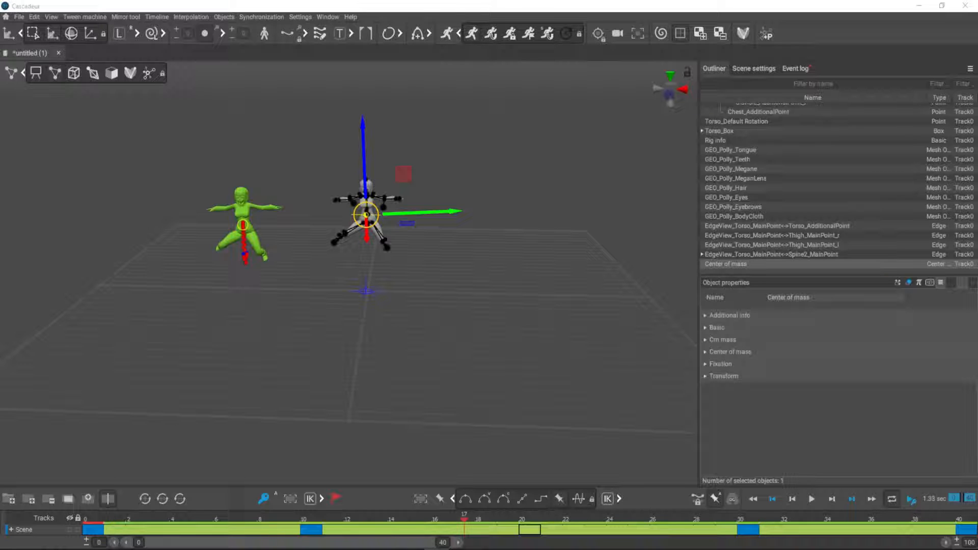
key(BackSpace)
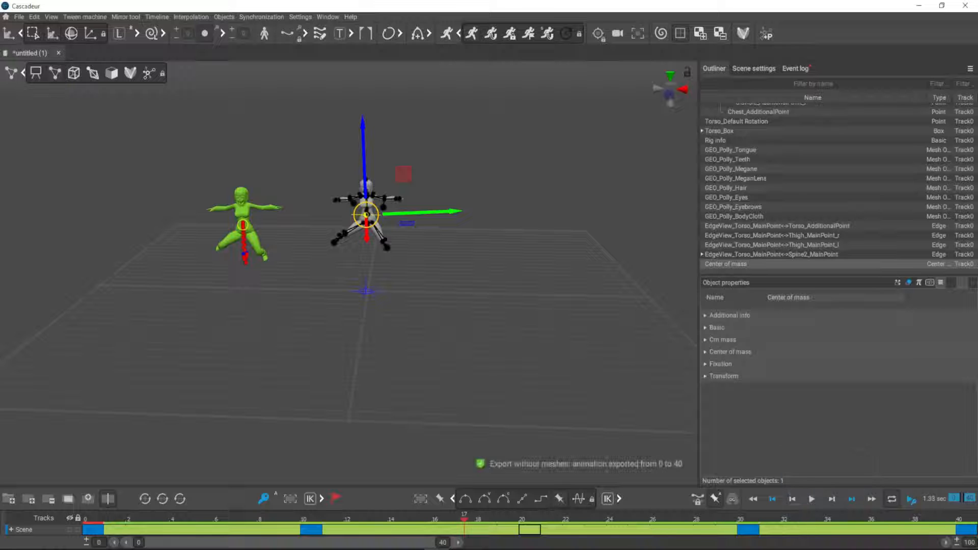
Switch to Unity and expand the Anim2 asset to inspect its Root object and animation clip.
key(alt+Tab)
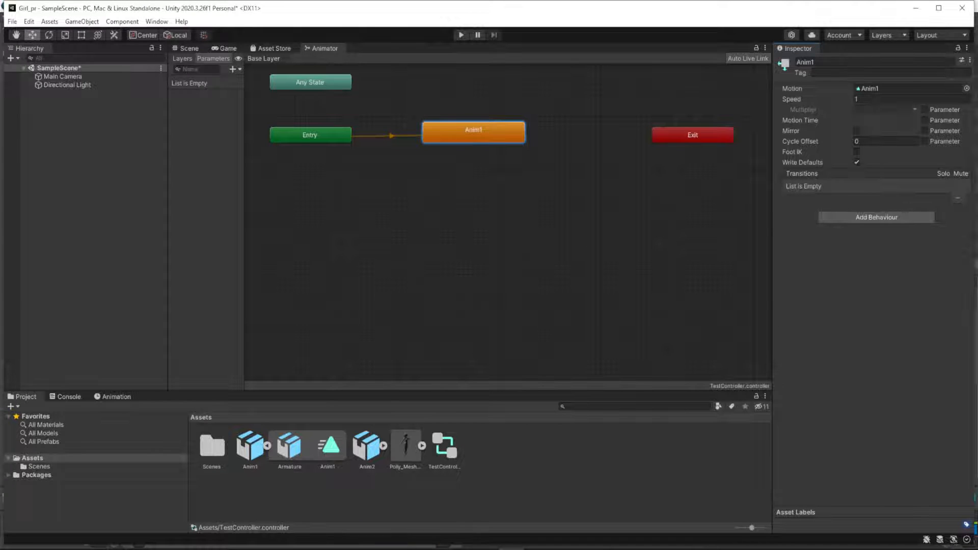
key(alt+Tab)
key(alt+Tab)
key(alt+Tab)
click(445, 540)
click(525, 467)
click(383, 446)
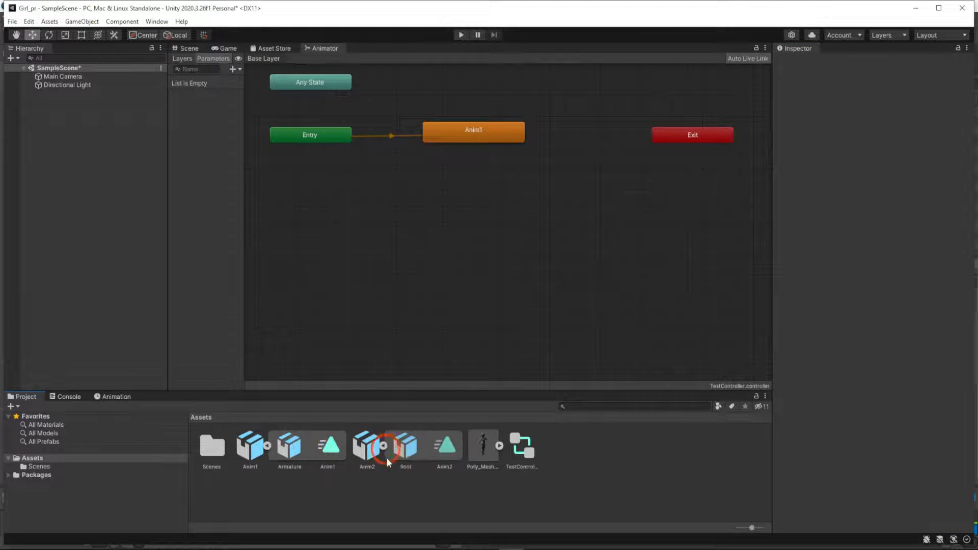
click(443, 447)
click(406, 451)
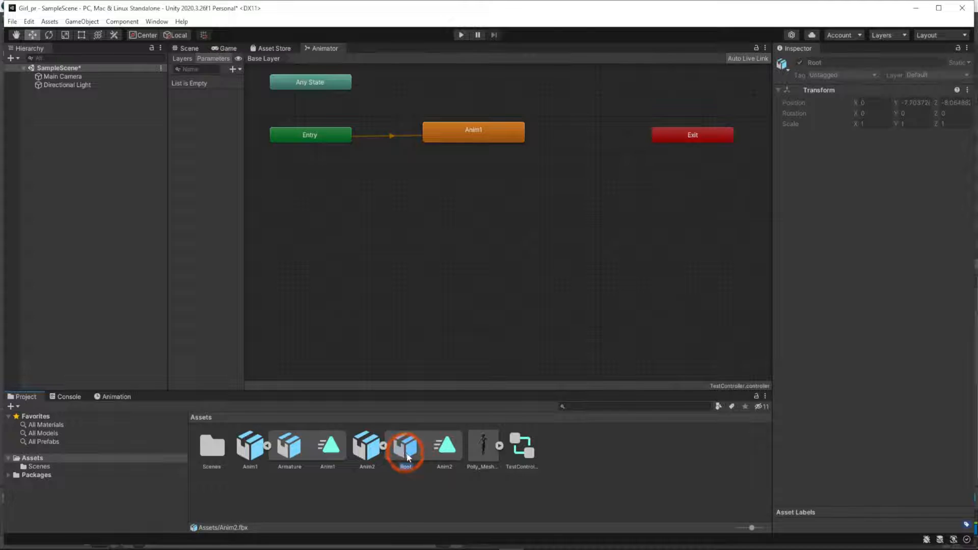
Set the Anim2 asset's rig animation type to Humanoid and its avatar definition to Copy From Other Avatar.
click(368, 447)
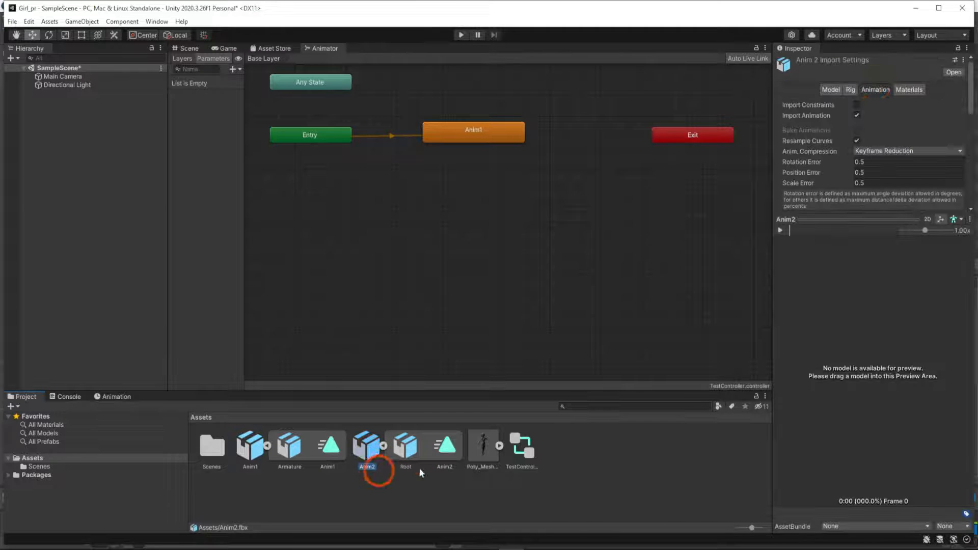
click(855, 90)
click(868, 104)
click(884, 148)
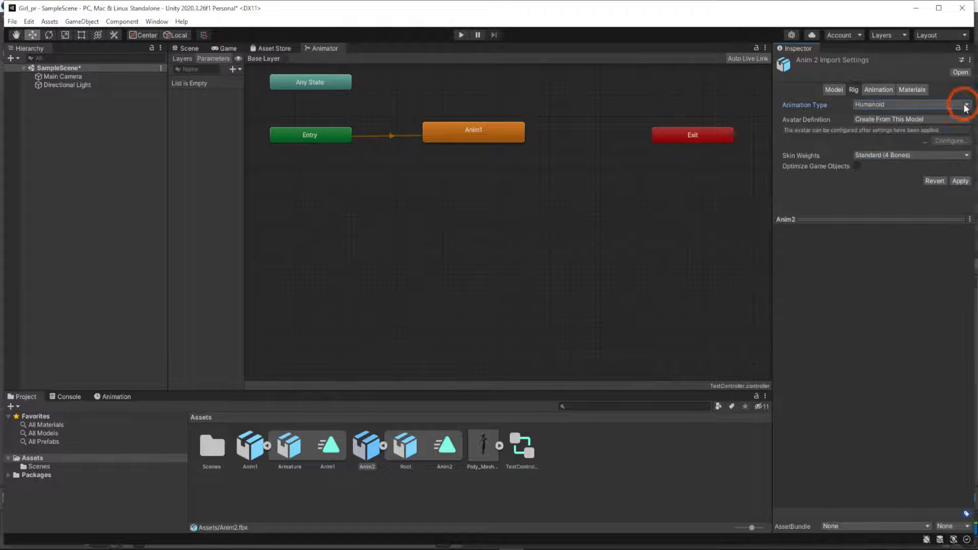
click(963, 123)
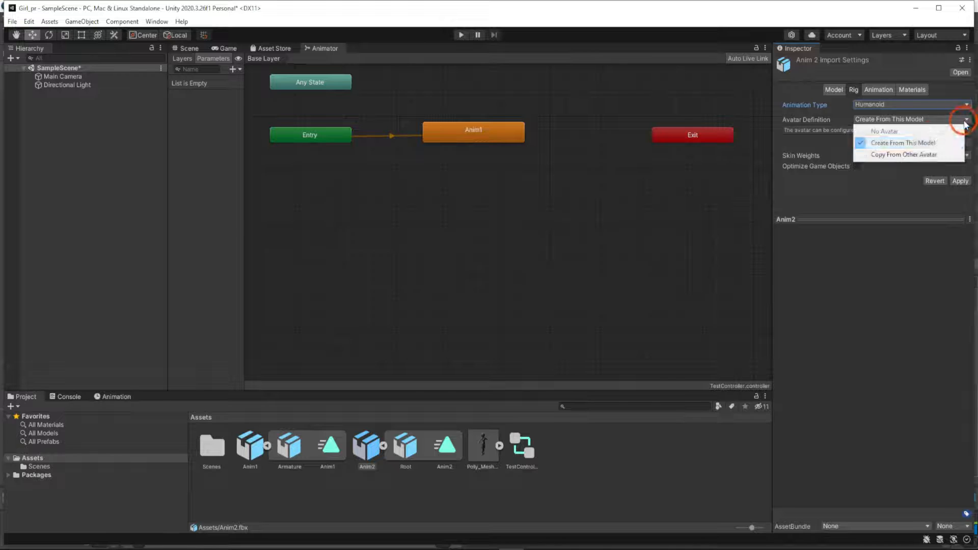
click(918, 154)
Assign Polly_Mesh_Blender_2-8Avatar as Anim2's source avatar and apply the import settings.
click(967, 159)
click(413, 204)
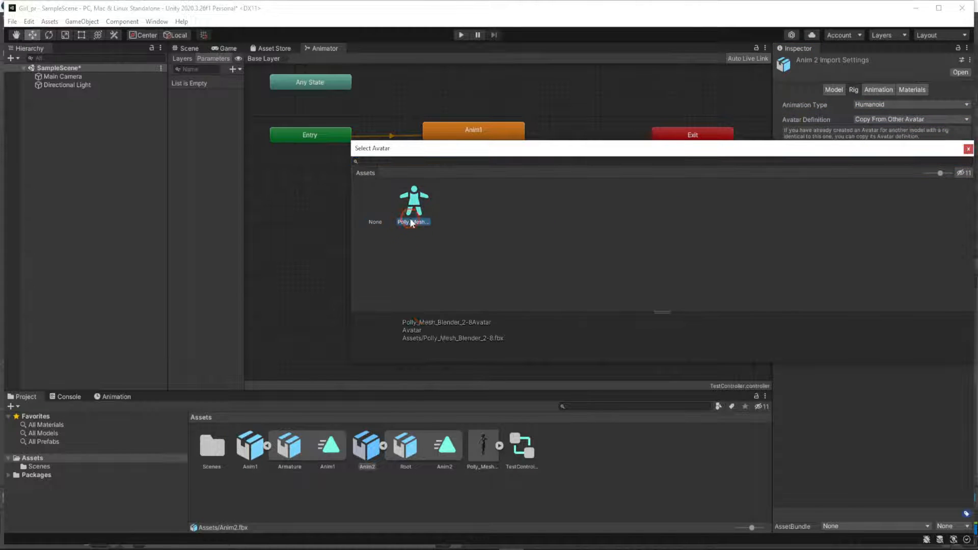
double_click(414, 201)
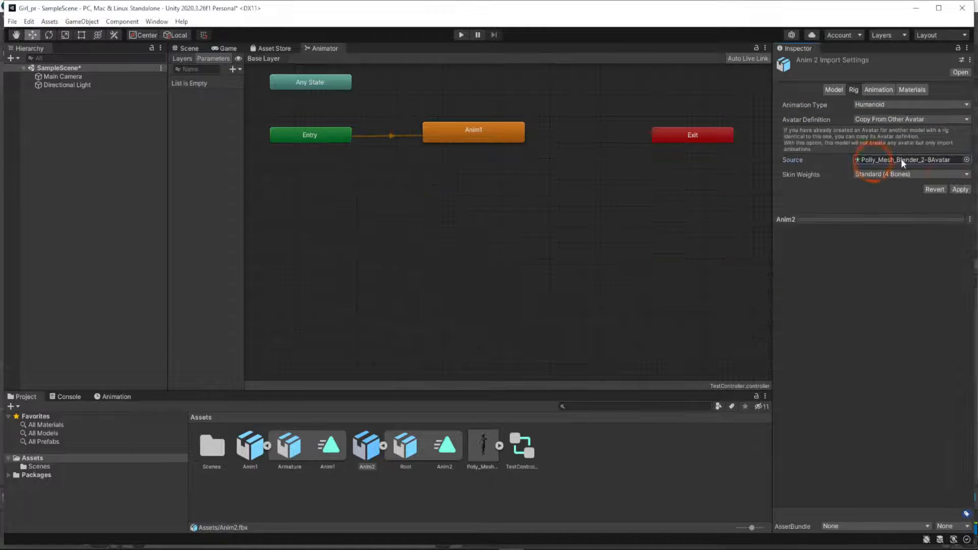
click(961, 190)
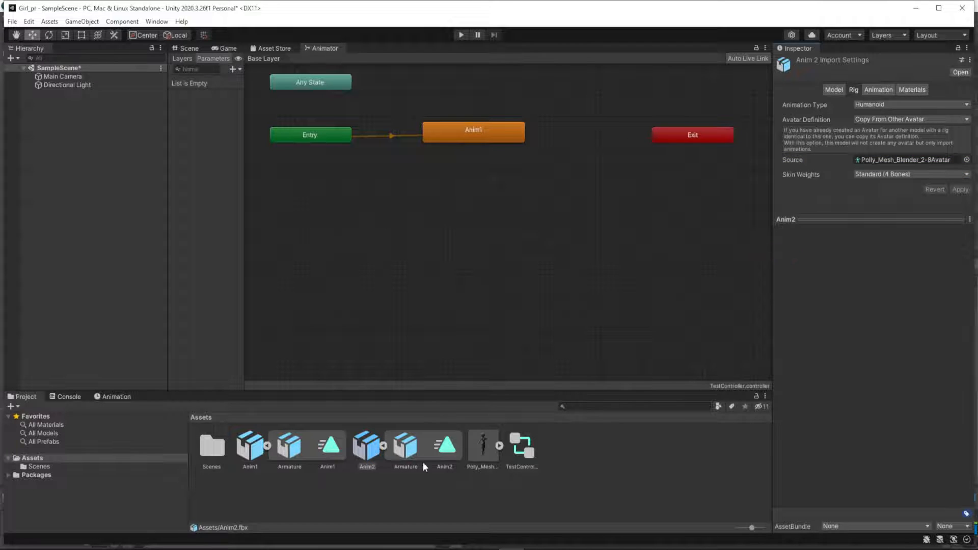
Play the Anim2 clip in the import preview, viewing the character from other angles, and pause it.
click(365, 444)
click(413, 444)
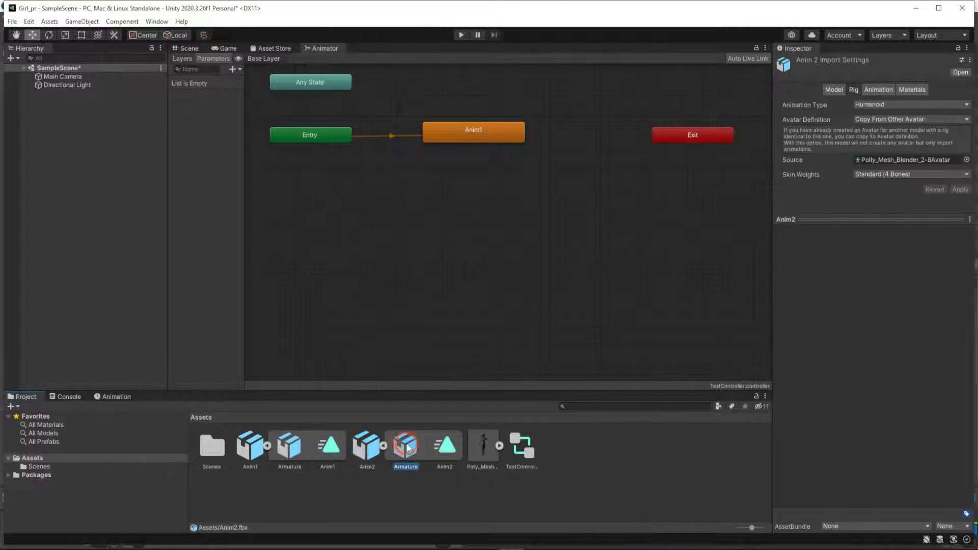
click(375, 450)
click(873, 93)
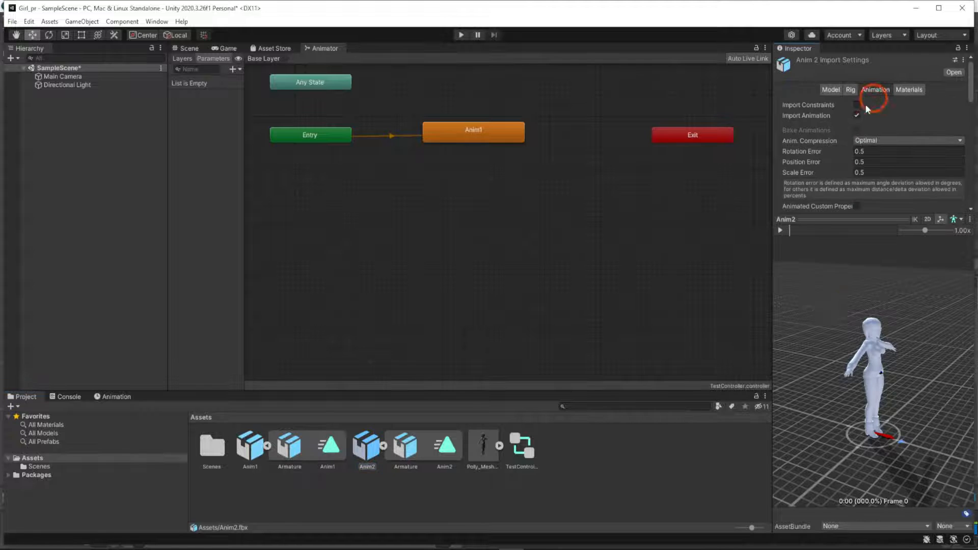
click(781, 231)
alt+drag(842, 350, 846, 380)
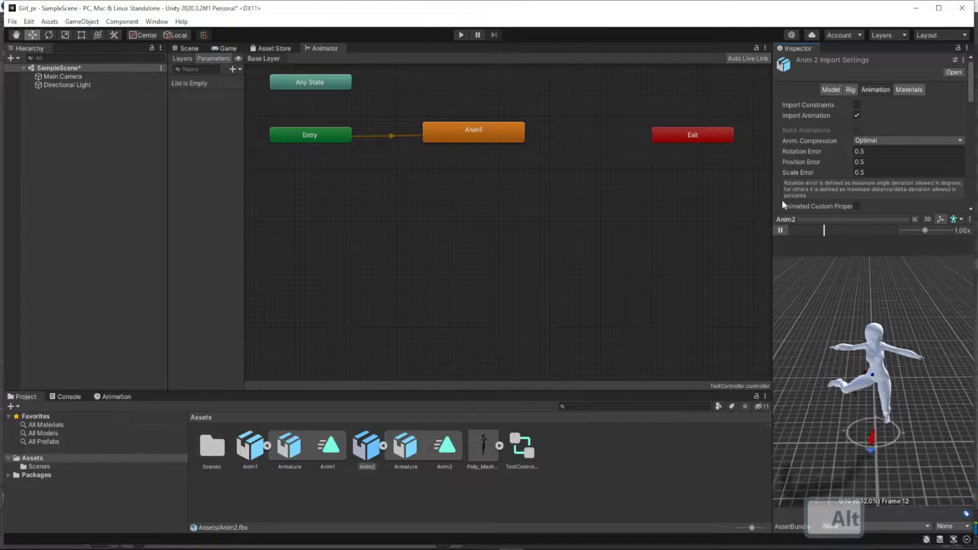
click(781, 231)
Add the Anim2 clip to the Animator graph as a state below Anim1.
drag(446, 446, 427, 229)
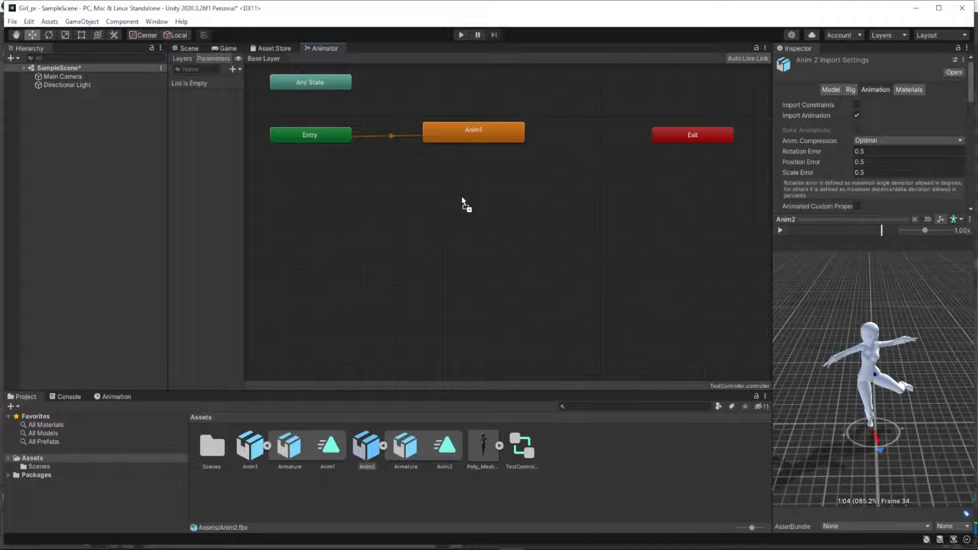
drag(462, 196, 458, 198)
click(471, 130)
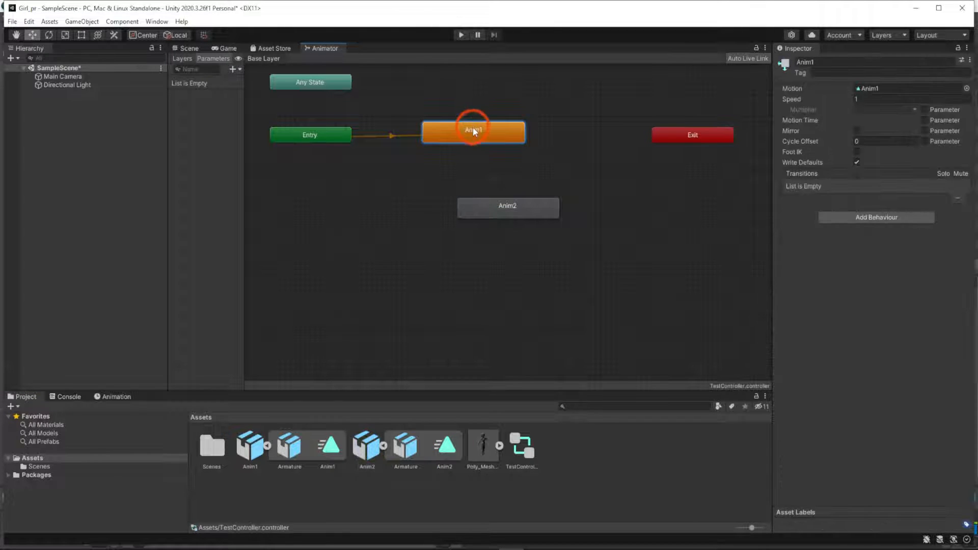
right_click(476, 130)
click(498, 136)
click(483, 203)
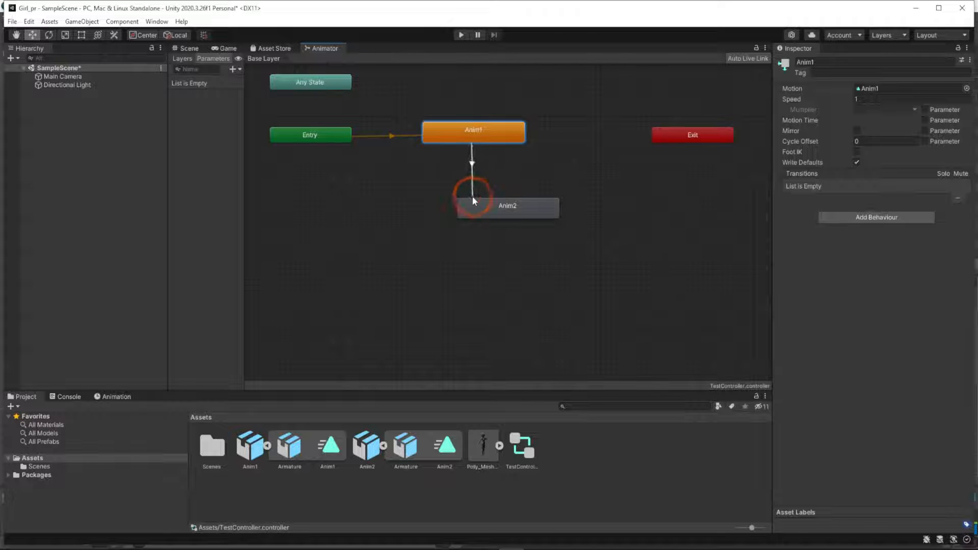
click(470, 234)
Create a transition from Anim1 to Anim2 and another from Anim2 back to Anim1.
click(469, 130)
right_click(471, 127)
click(499, 135)
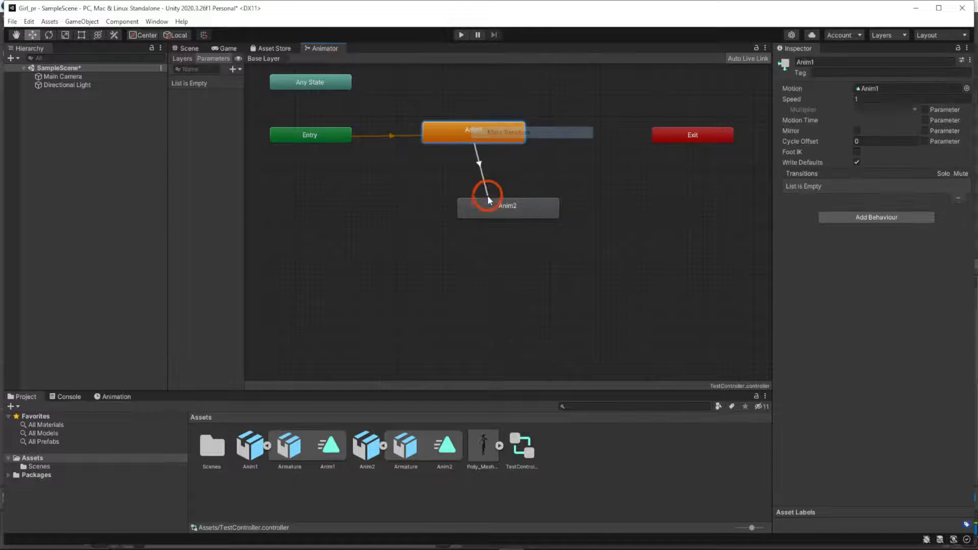
click(484, 208)
click(538, 205)
right_click(538, 205)
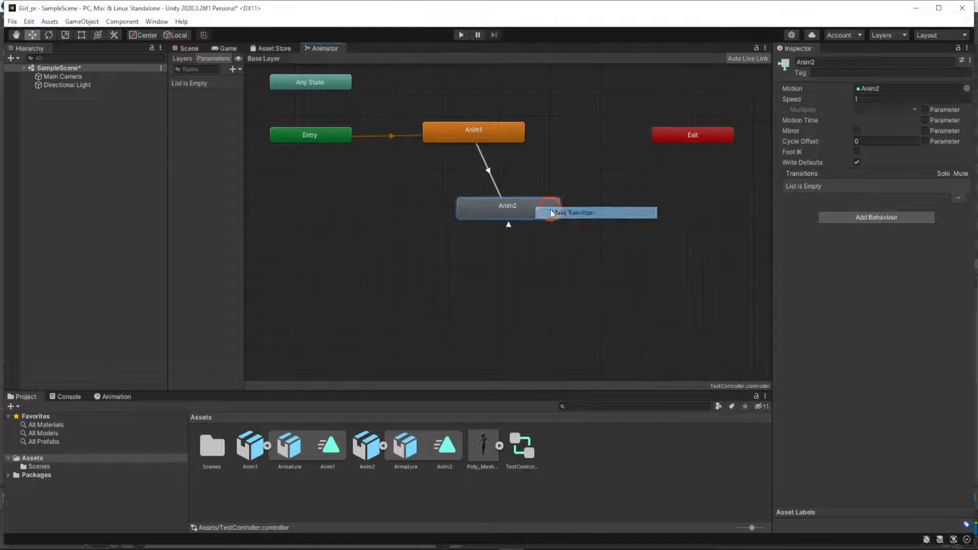
click(550, 211)
click(517, 132)
Inspect the Anim1 to Anim2 transition and the Anim1 state, and bring up the Scene view.
click(483, 202)
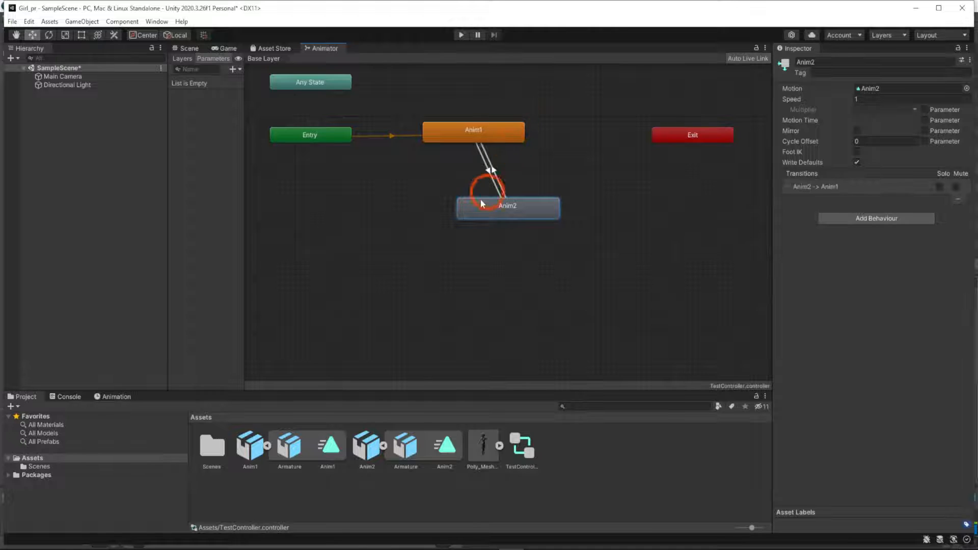
click(492, 170)
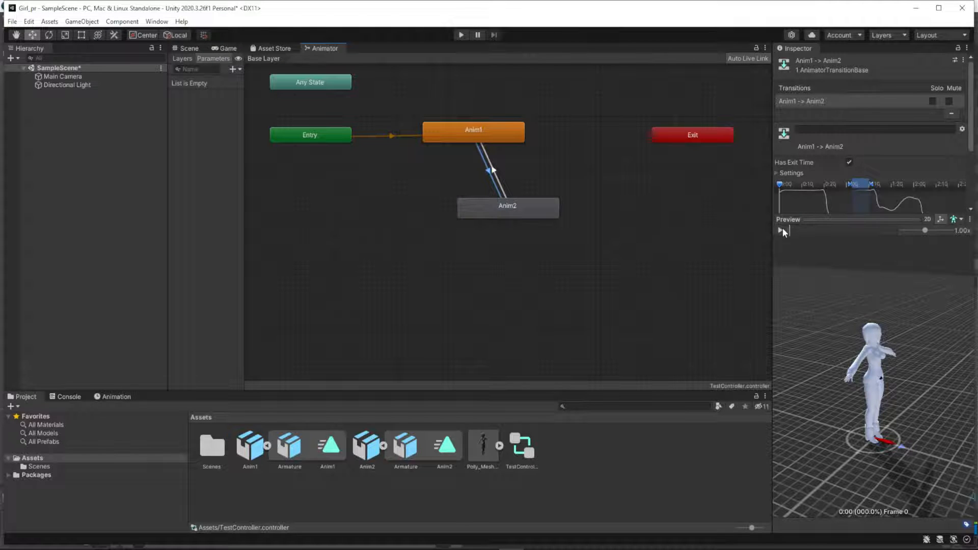
click(471, 135)
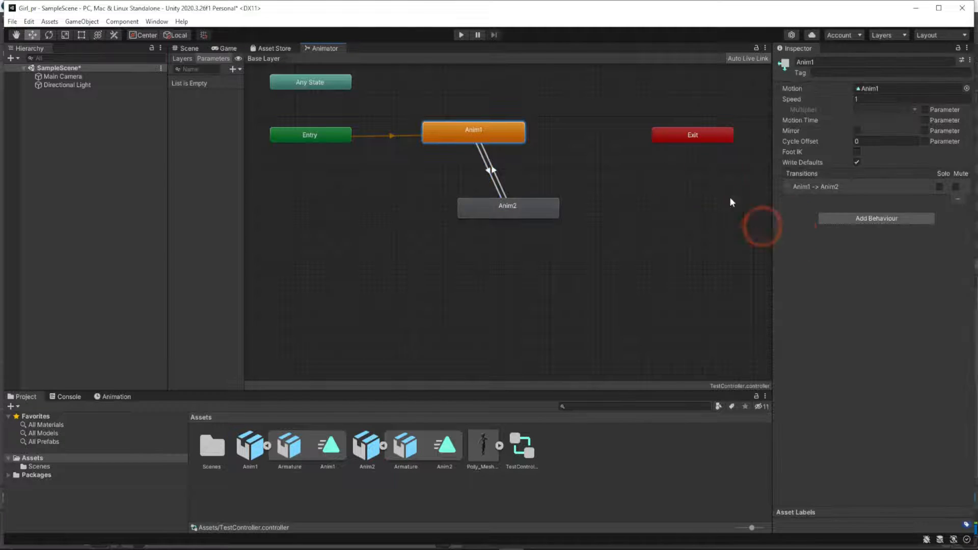
click(186, 48)
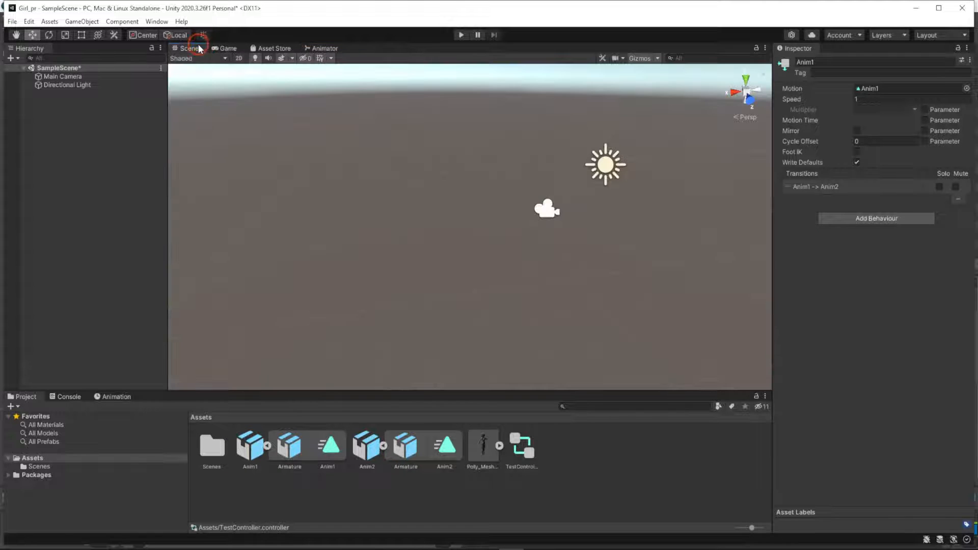
Place the Polly mesh model in the scene and move it vertically to a Y position of about -0.33.
alt+drag(487, 275, 367, 260)
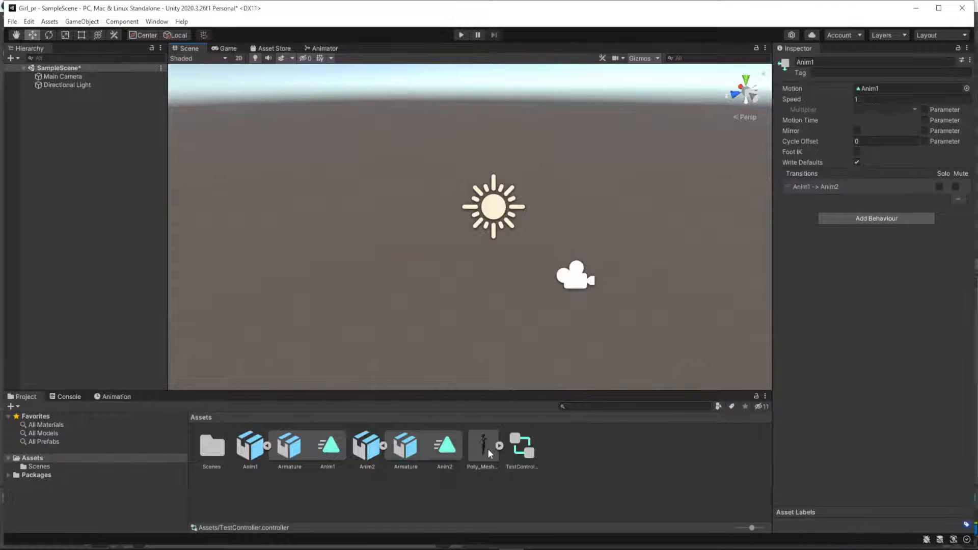
drag(483, 447, 671, 250)
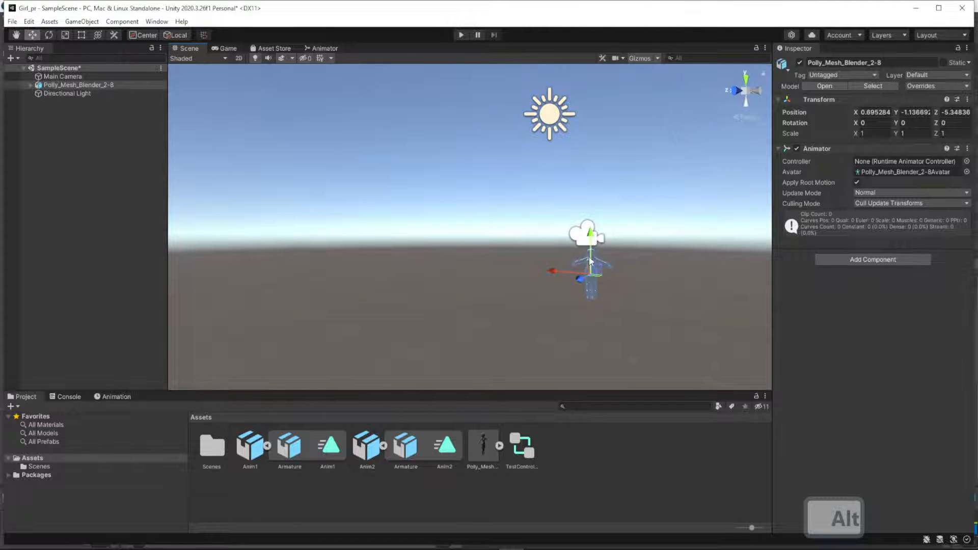
drag(589, 227, 459, 251)
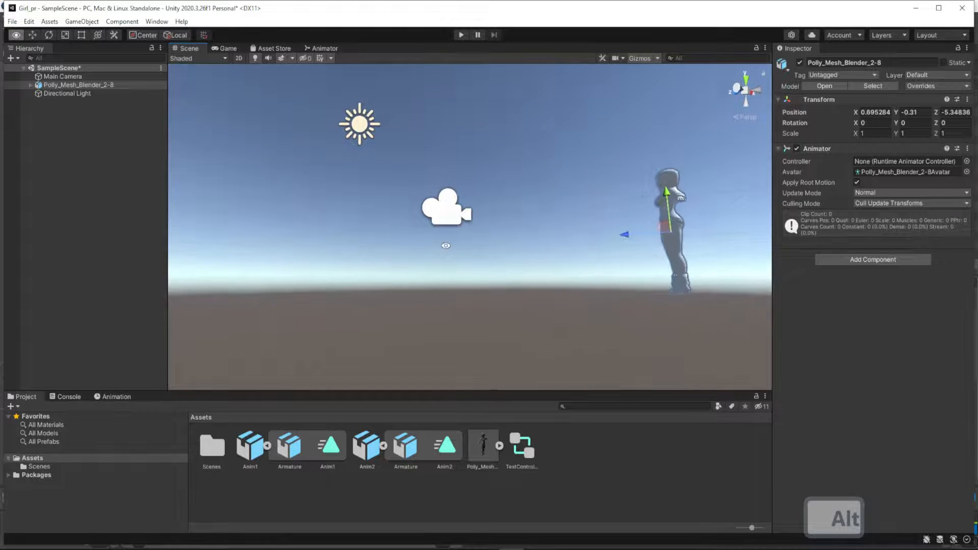
drag(672, 204, 672, 206)
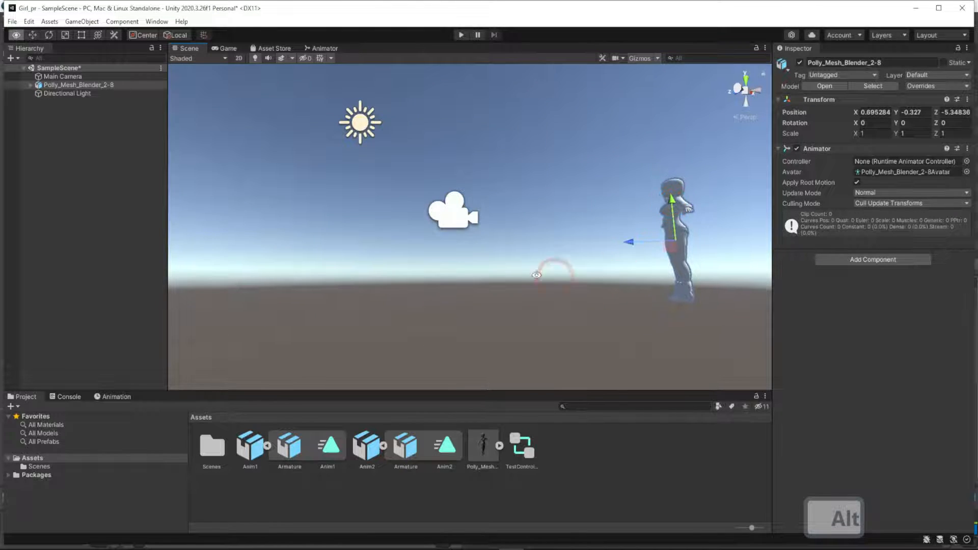
alt+drag(552, 331, 344, 170)
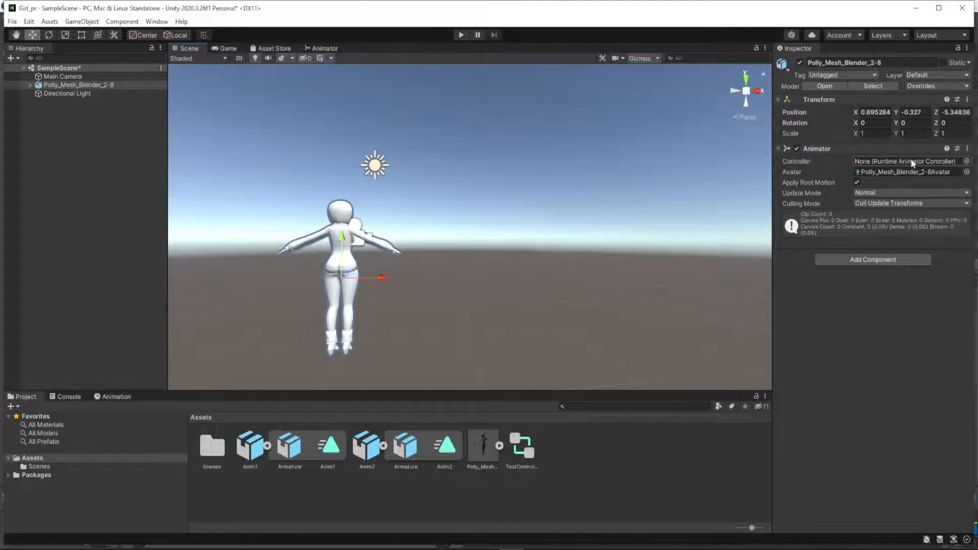
Assign TestController as the animator controller of the placed character.
click(966, 163)
double_click(408, 201)
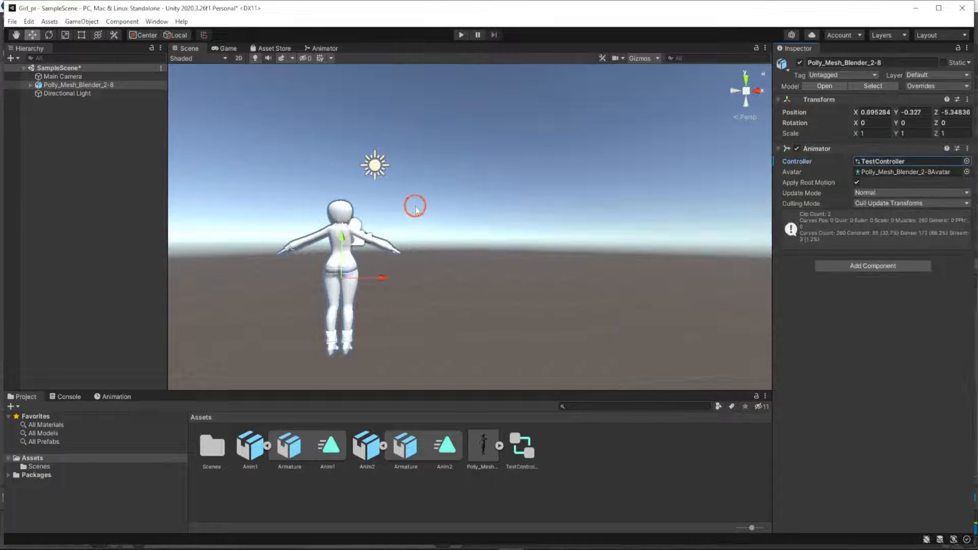
click(841, 279)
alt+drag(530, 230, 447, 280)
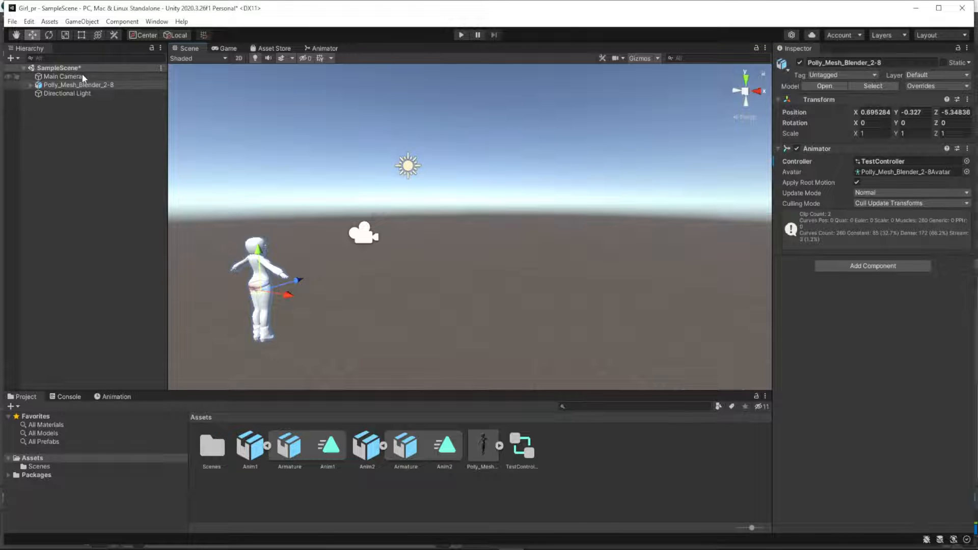
Turn the Main Camera toward the character, rotating it to about 163 degrees around Y.
click(63, 76)
click(405, 249)
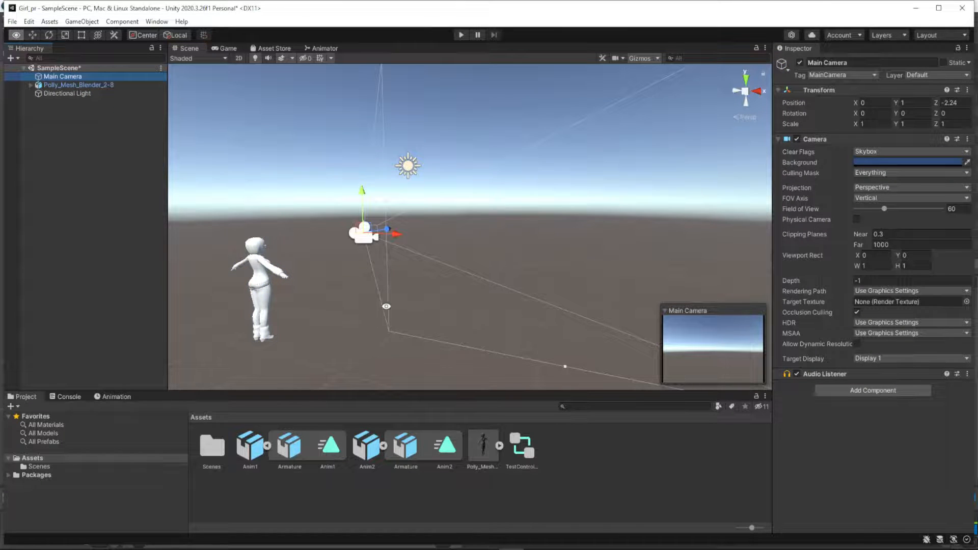
alt+drag(491, 259, 634, 397)
key(e)
drag(521, 286, 320, 27)
alt+drag(408, 272, 512, 247)
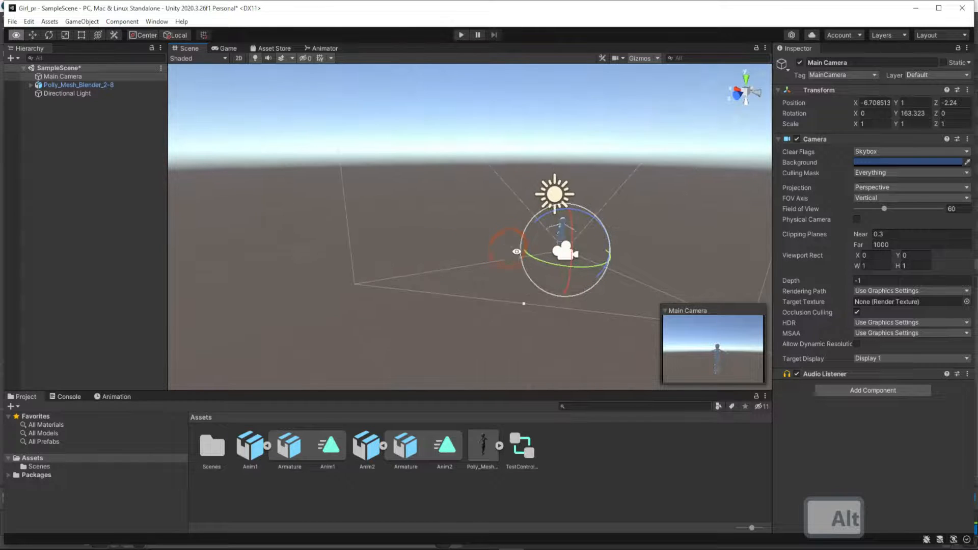
Frame the character by tilting the Main Camera down about 11.5 degrees and moving it to about X 0.02, Y 1.43, Z -2.3.
drag(572, 237, 569, 223)
alt+drag(514, 351, 523, 338)
drag(553, 253, 549, 252)
key(w)
mouse_move(559, 211)
mouse_down()
mouse_move(559, 197)
mouse_move(571, 222)
mouse_up()
key(e)
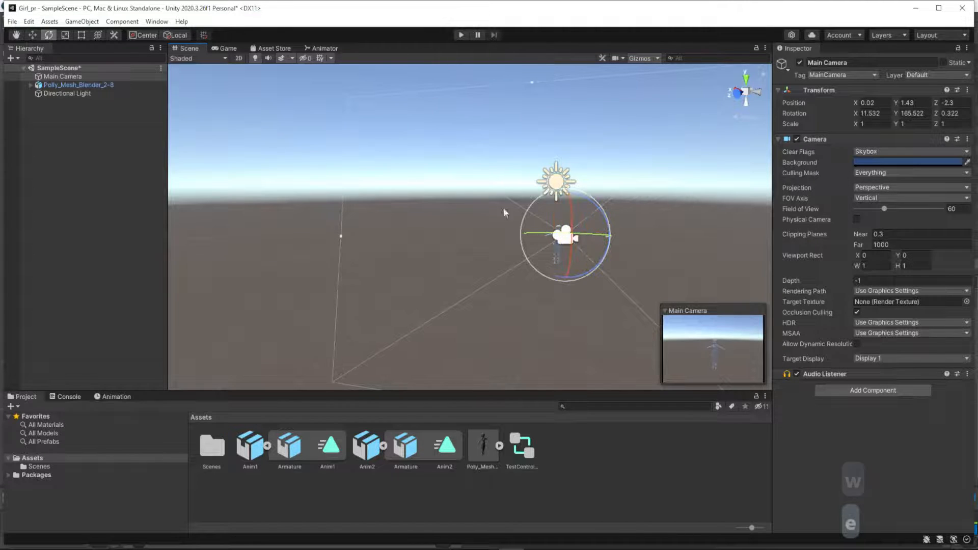
Run the scene, watch the character's animation in the Game view and from another angle in the Scene view, and stop it.
click(461, 35)
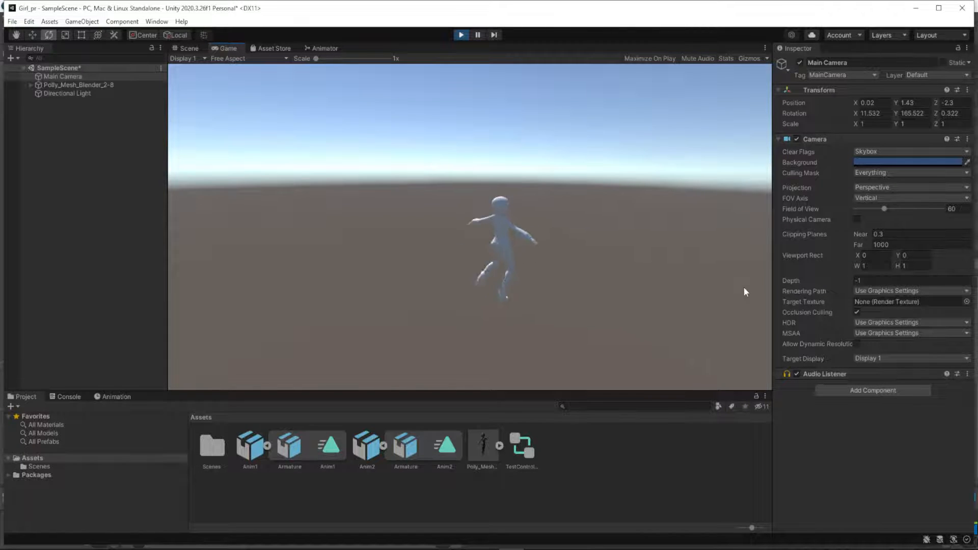
key(alt)
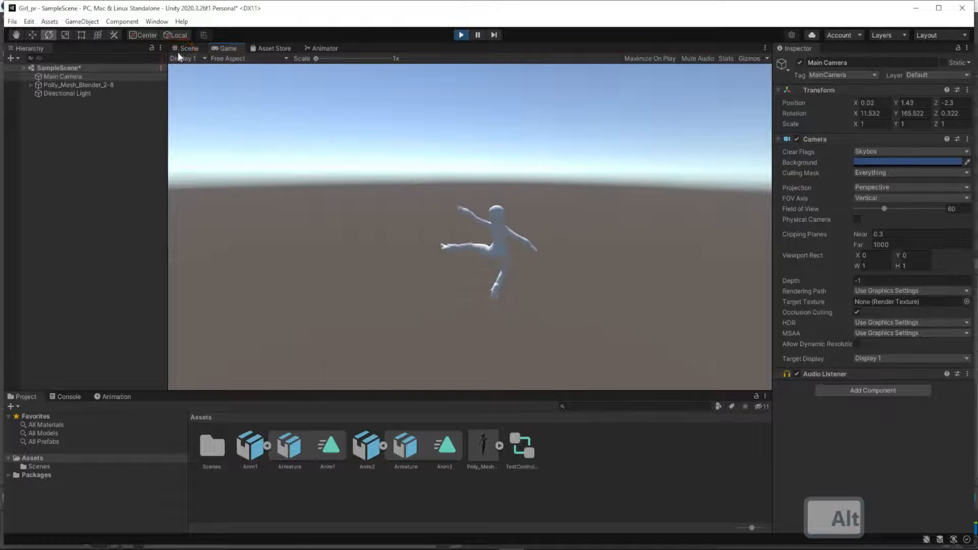
click(189, 48)
alt+drag(284, 122, 546, 293)
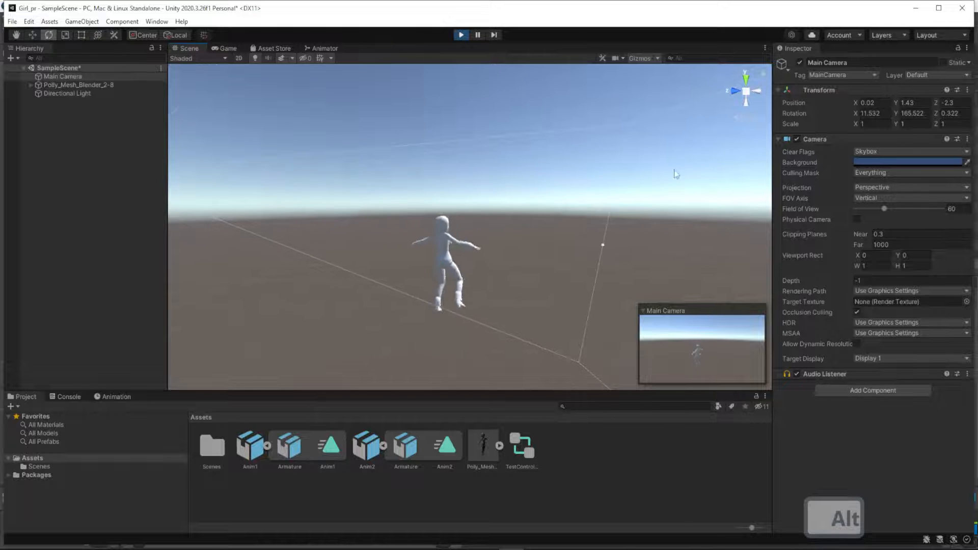
click(466, 35)
alt+drag(518, 290, 592, 308)
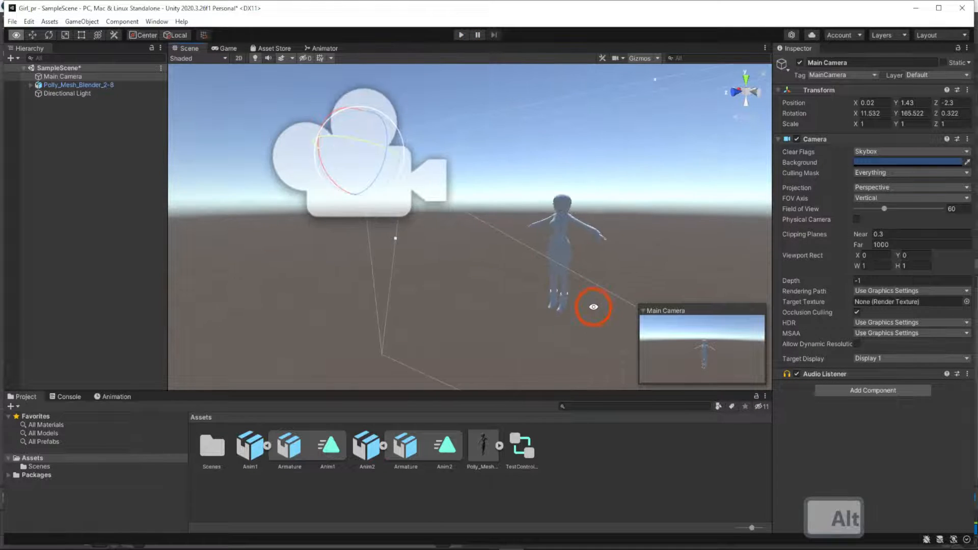
Play the Anim1 clip in the preview, viewing the character from the front, and pause it.
click(330, 445)
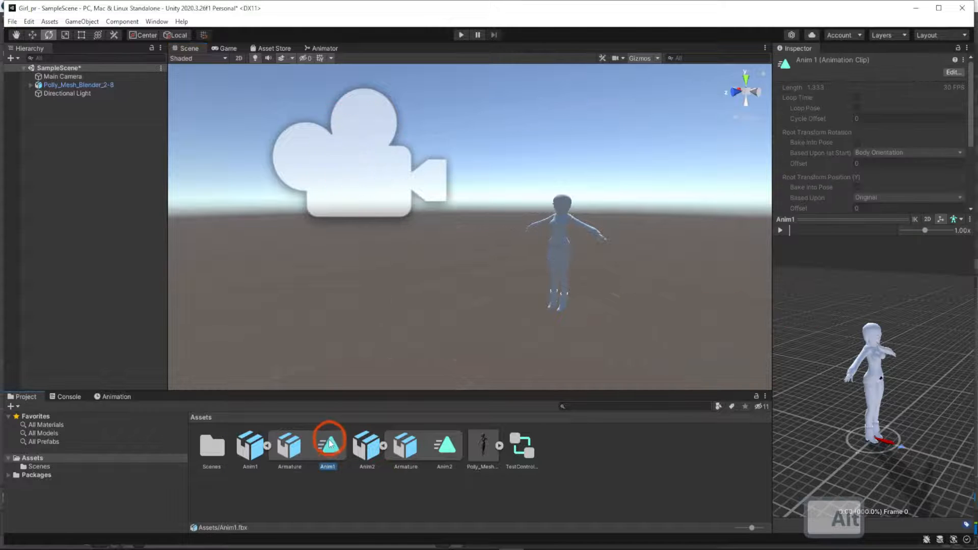
click(782, 230)
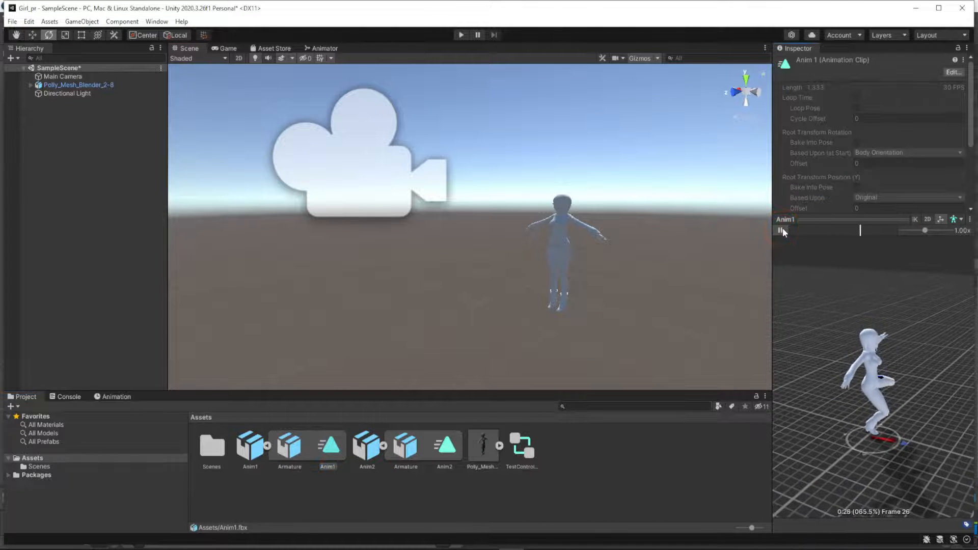
alt+drag(867, 418, 823, 422)
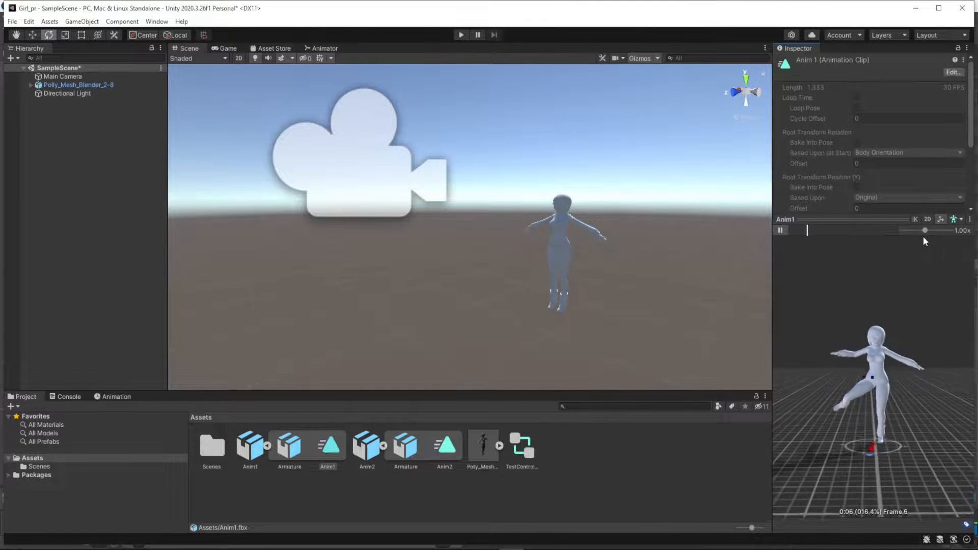
click(780, 230)
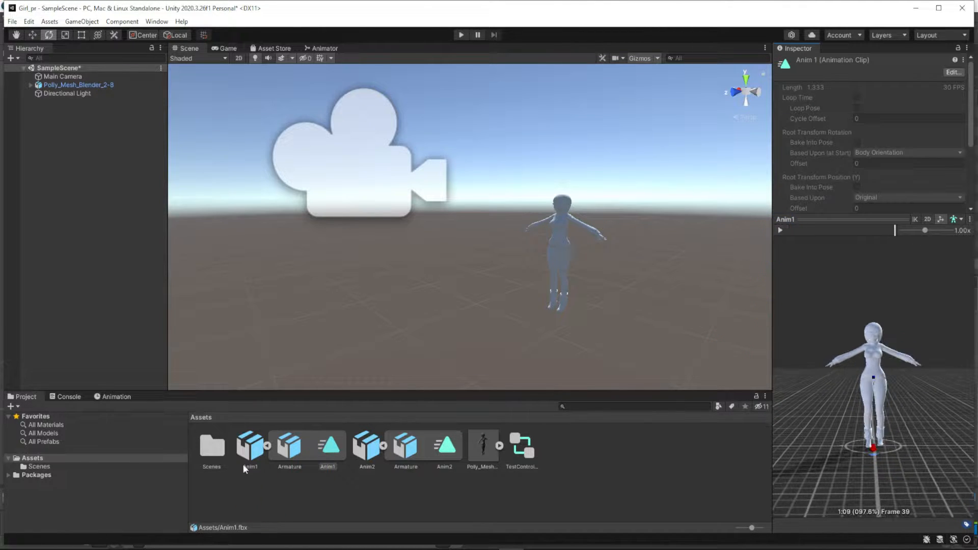
Shrink the clip preview to enlarge the settings area, and show the root transform options in Anim2's import settings.
click(372, 451)
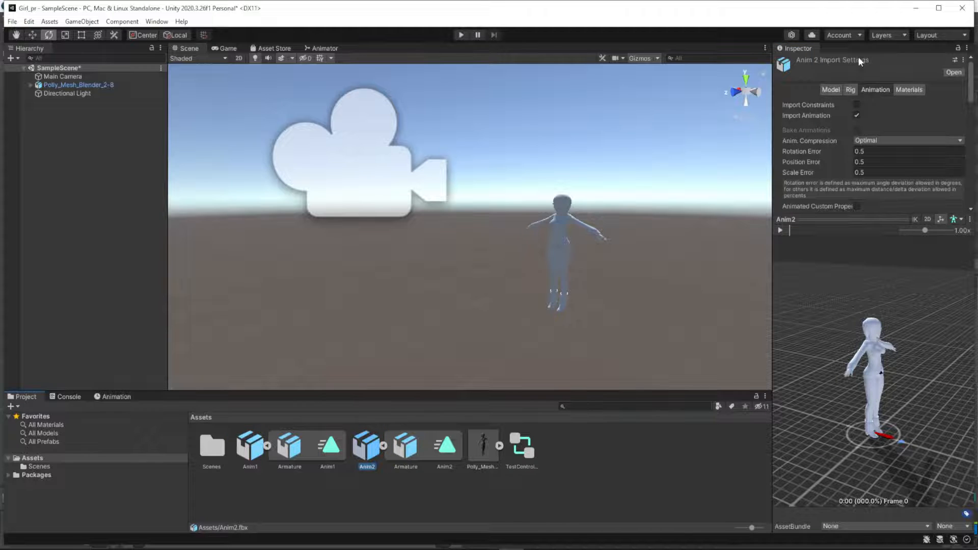
click(332, 448)
click(788, 199)
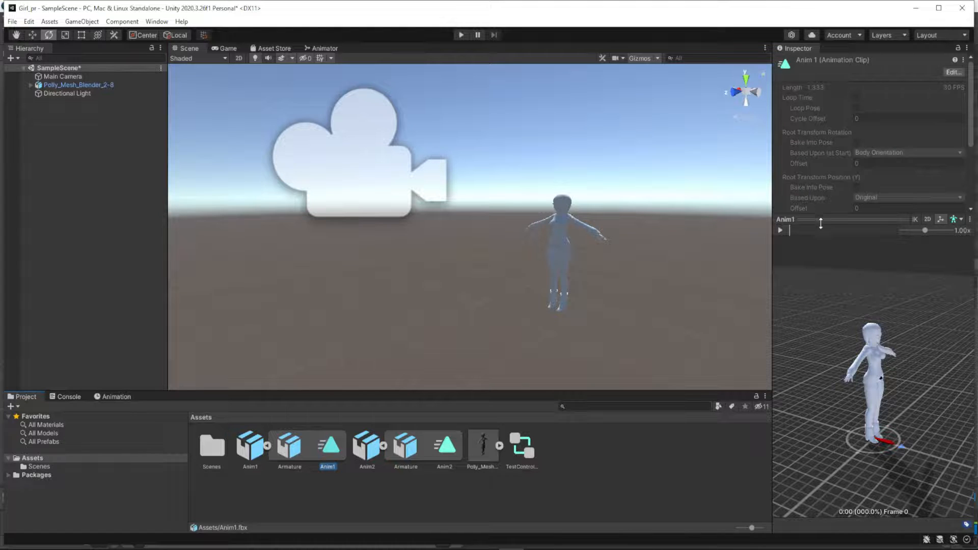
drag(788, 220, 790, 355)
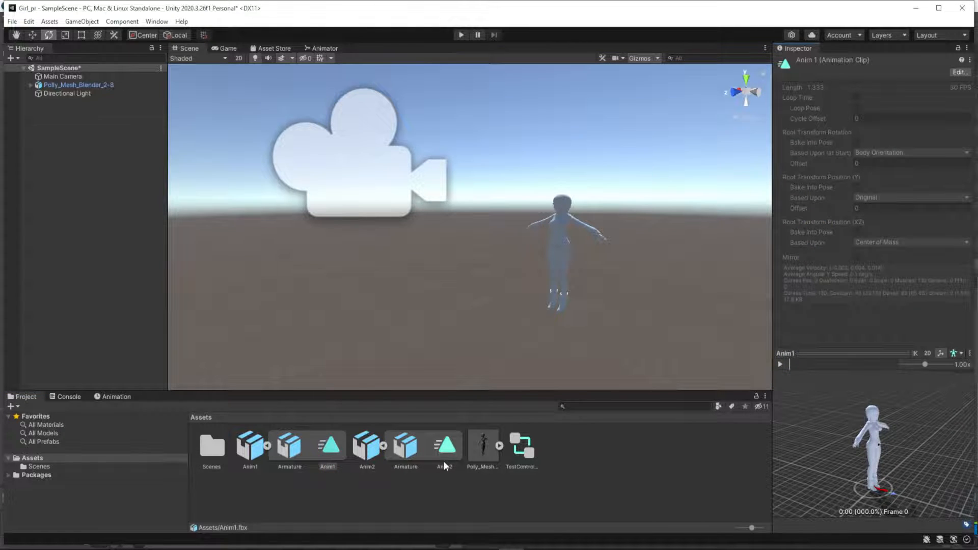
click(286, 457)
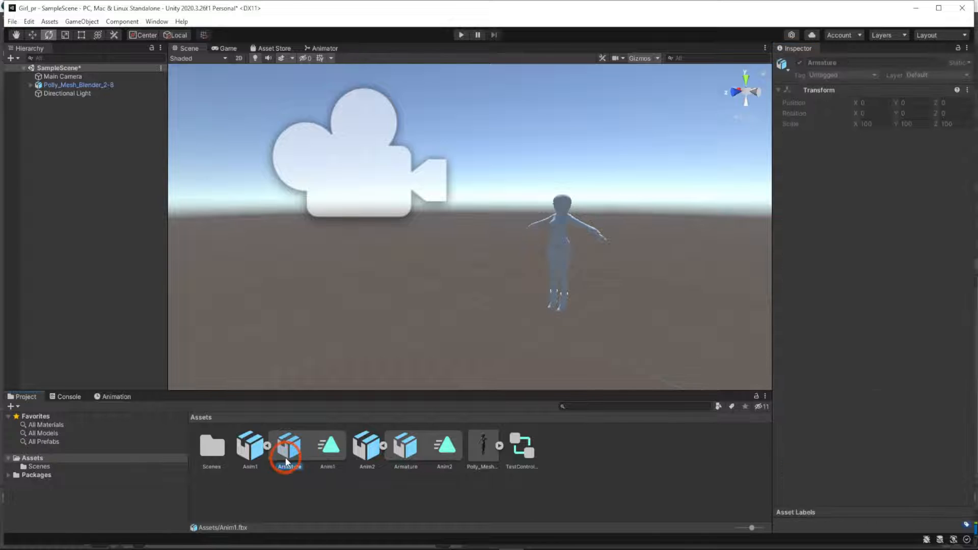
click(369, 459)
click(368, 455)
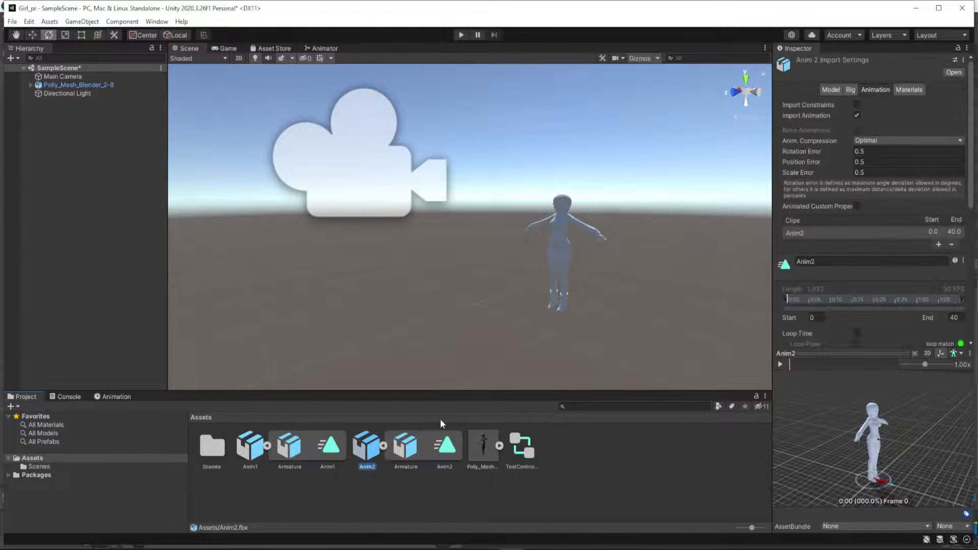
scroll(845, 138, down, 5)
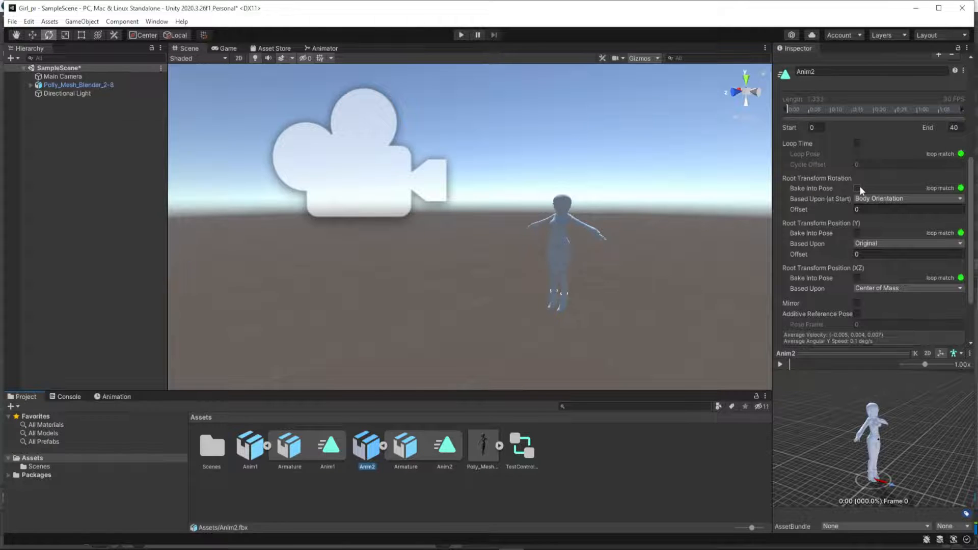
Try Original as the basis for Anim2's root transform rotation, and return it to Body Orientation.
click(863, 199)
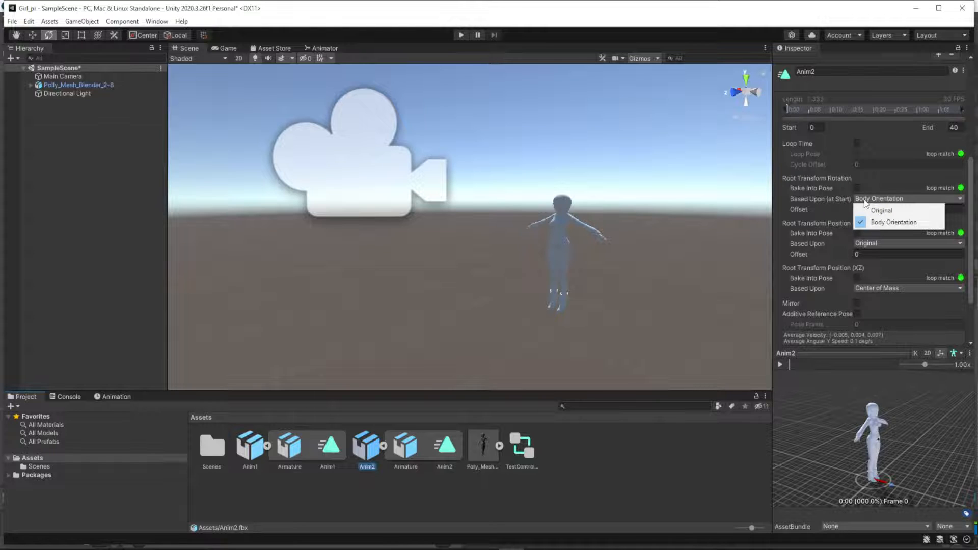
click(872, 210)
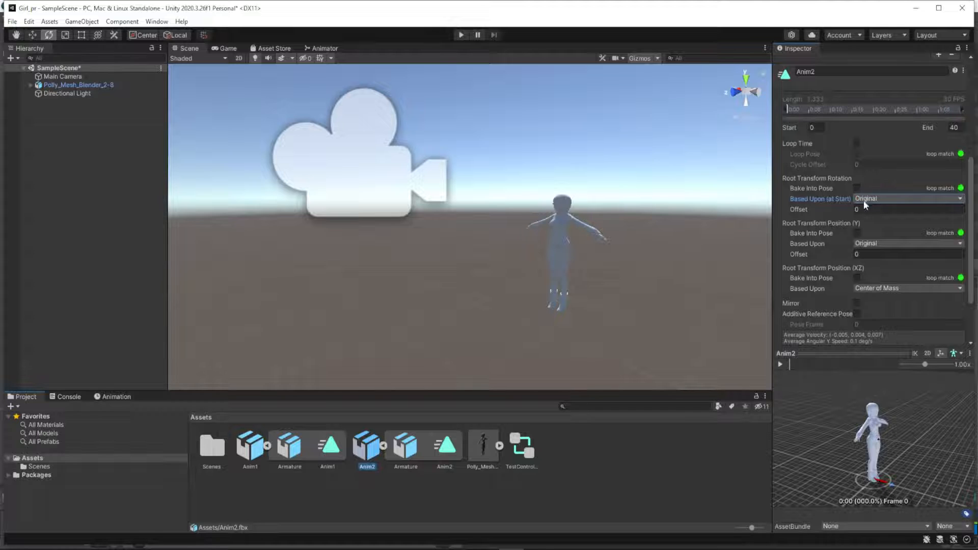
click(864, 201)
click(871, 213)
click(874, 201)
click(869, 226)
click(871, 201)
click(871, 201)
click(870, 200)
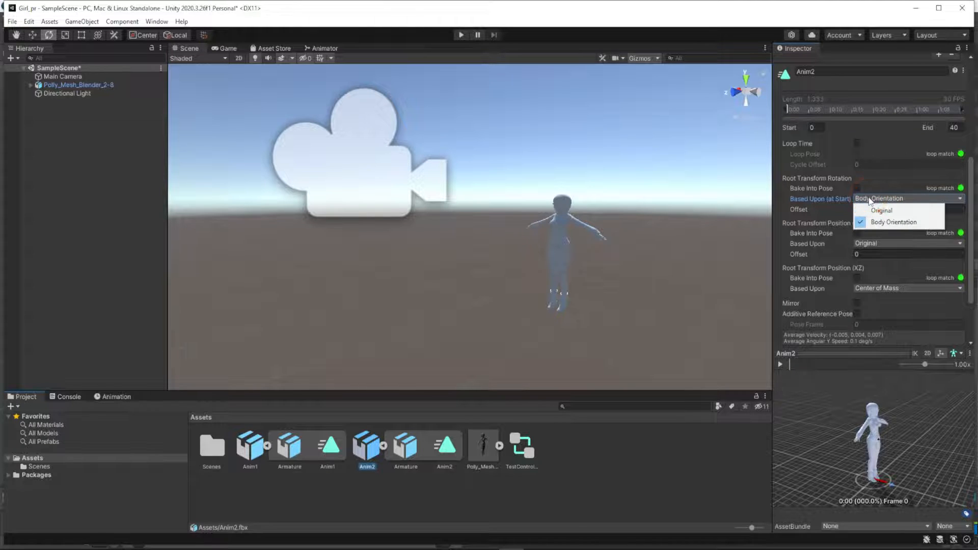
click(858, 193)
Bake the root transform rotation into the pose for Anim2, collapse the preview, and apply the import settings.
click(857, 188)
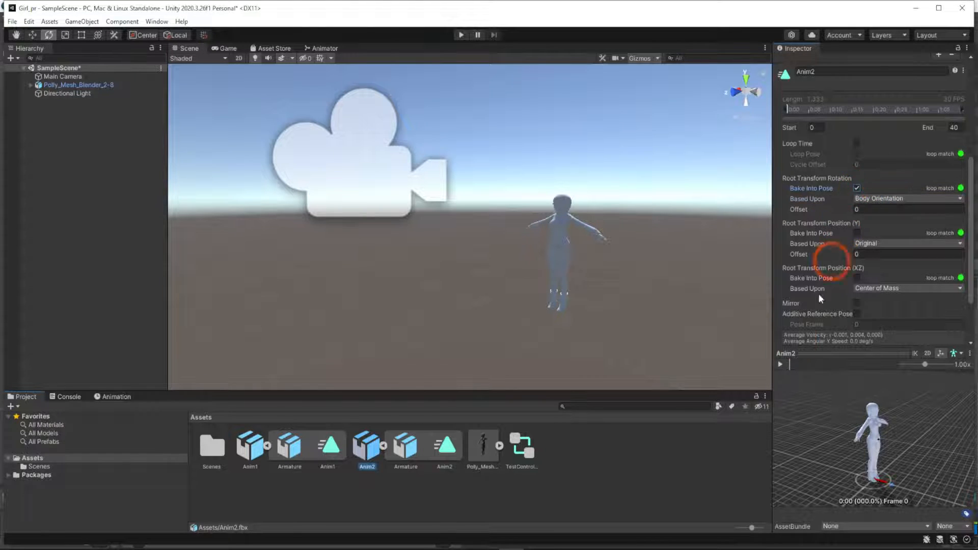
click(779, 359)
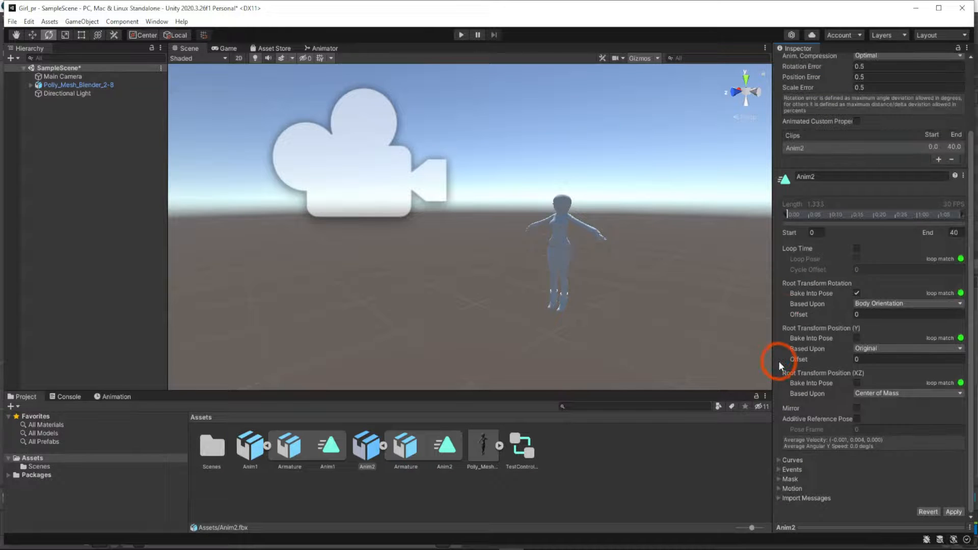
click(954, 512)
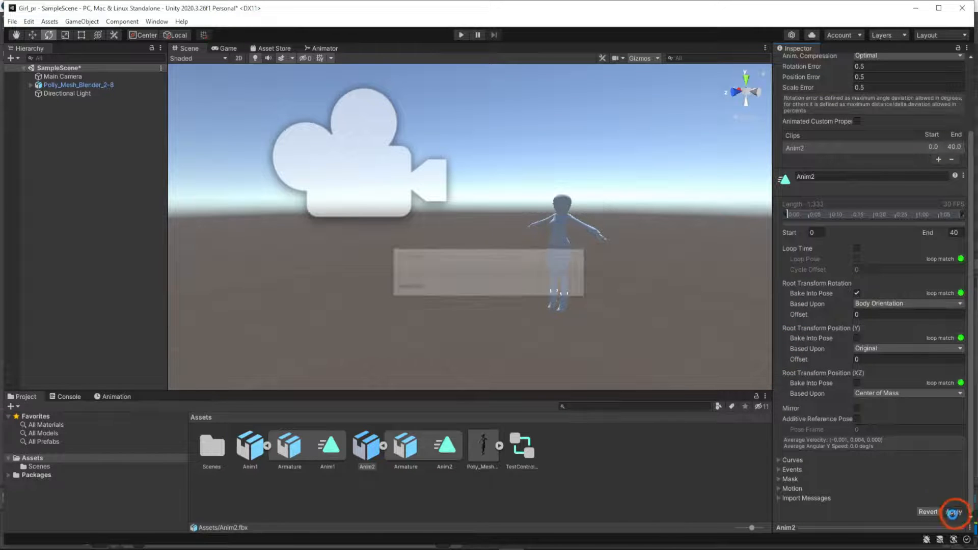
Open the import settings of the Anim1 model and show its root transform options.
click(321, 449)
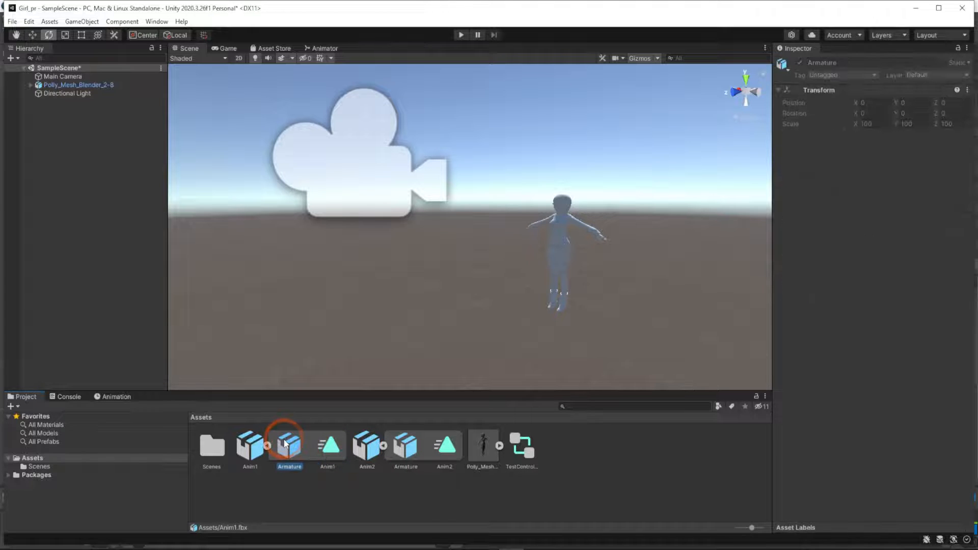
click(255, 446)
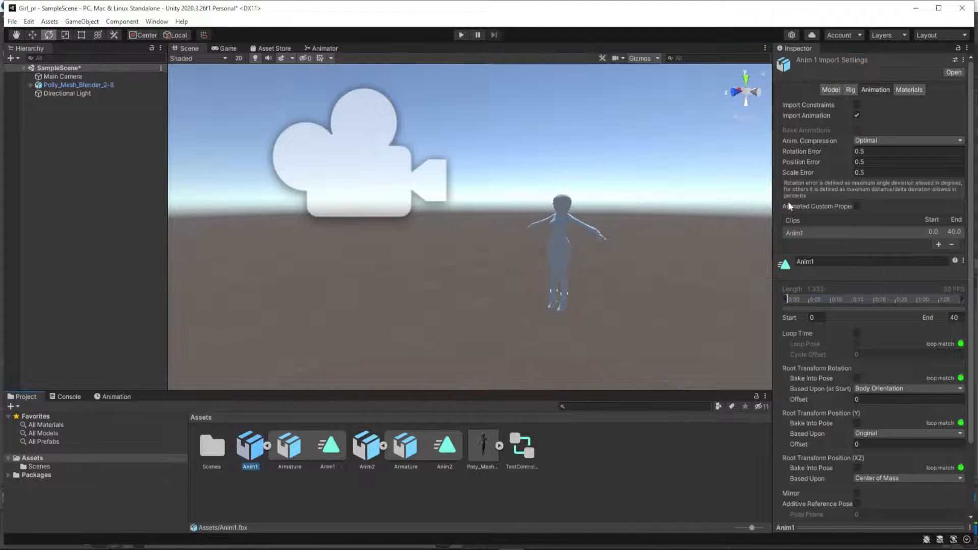
scroll(882, 286, down, 3)
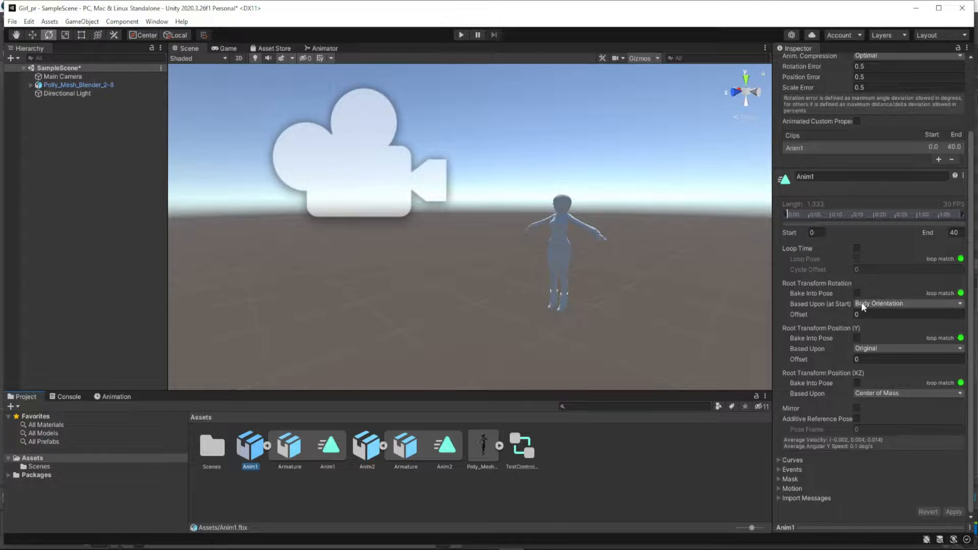
Try Original as the basis for Anim1's root transform rotation, and return it to Body Orientation.
click(864, 304)
click(868, 313)
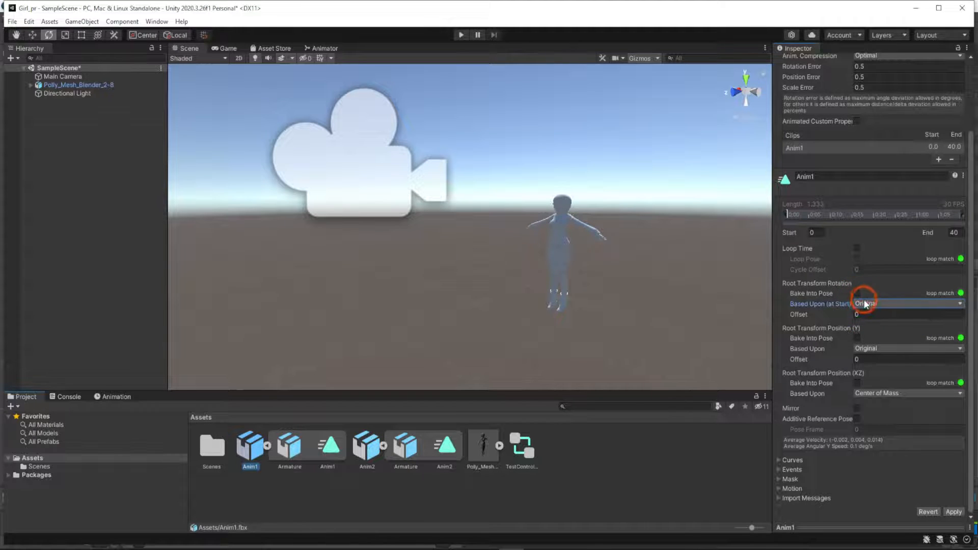
click(865, 304)
click(870, 322)
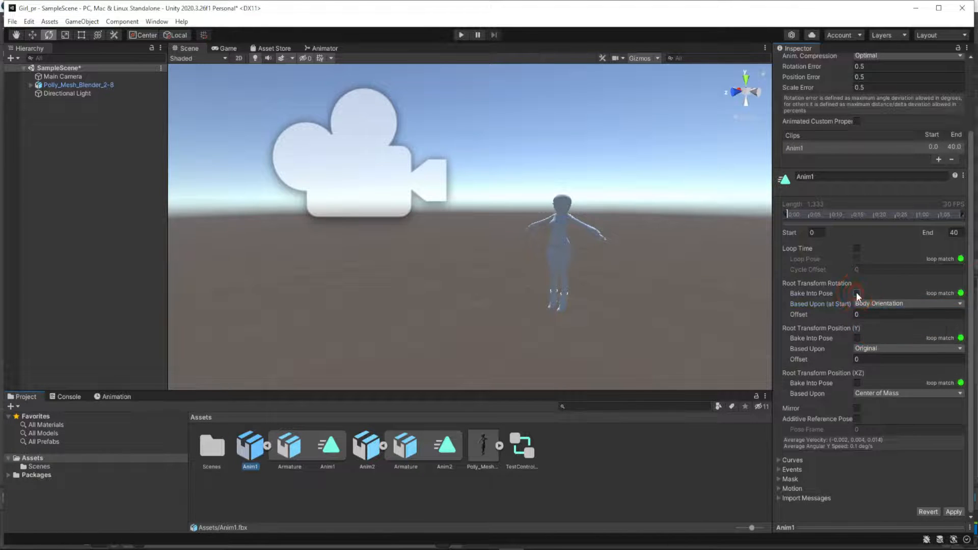
Bake the root transform rotation into the pose for Anim1 and apply the import settings.
click(858, 293)
click(954, 512)
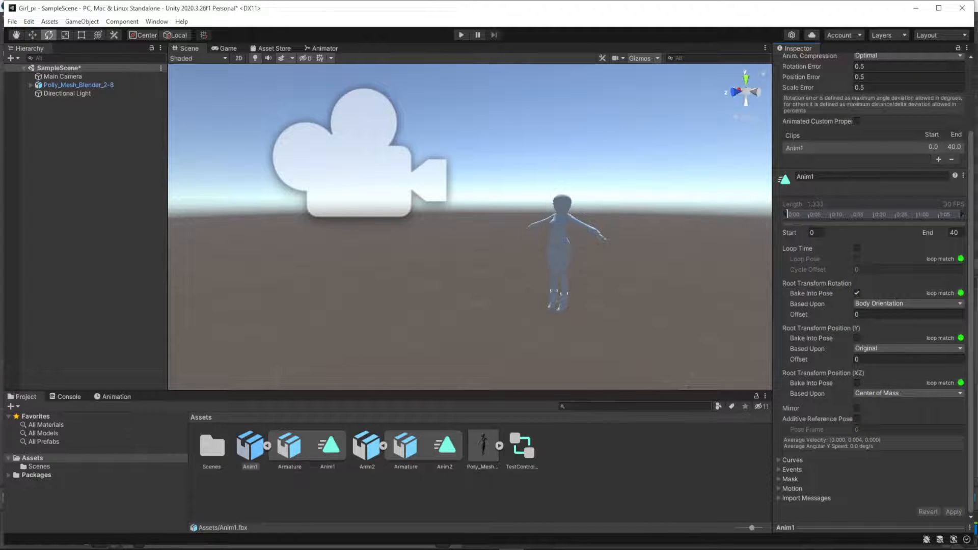
Play the scene, watch the character's kicks in the game view and from other angles in the scene view, and stop playback.
click(461, 35)
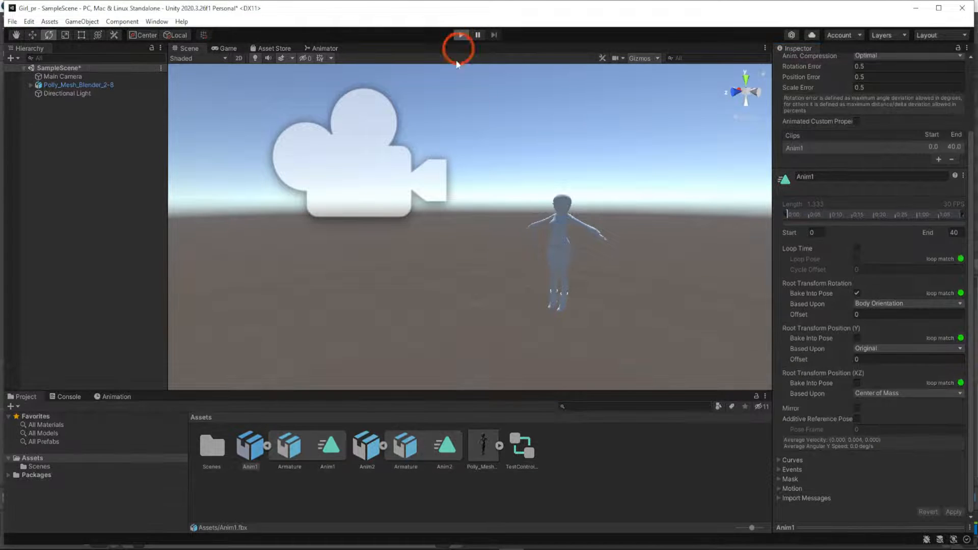
click(561, 223)
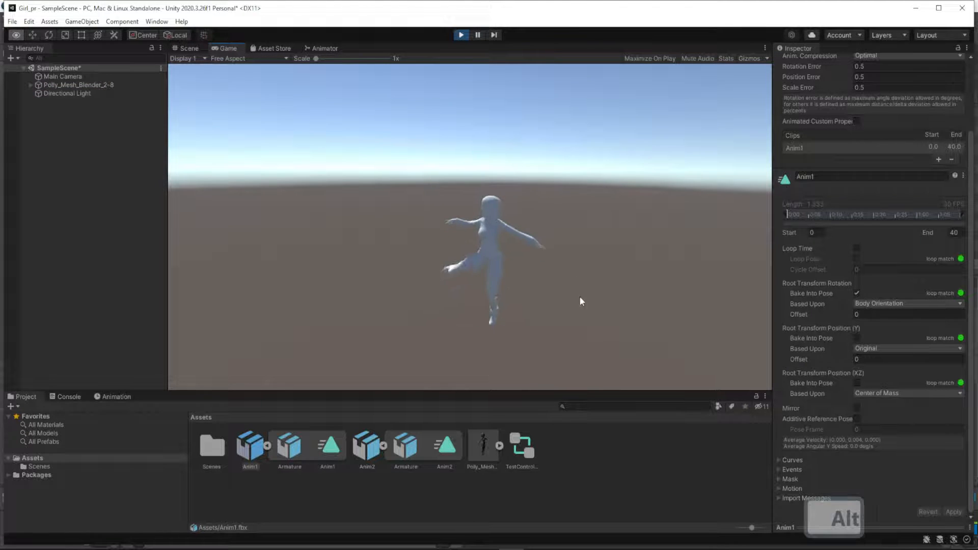
alt+drag(580, 300, 531, 299)
click(195, 48)
alt+drag(451, 198, 505, 211)
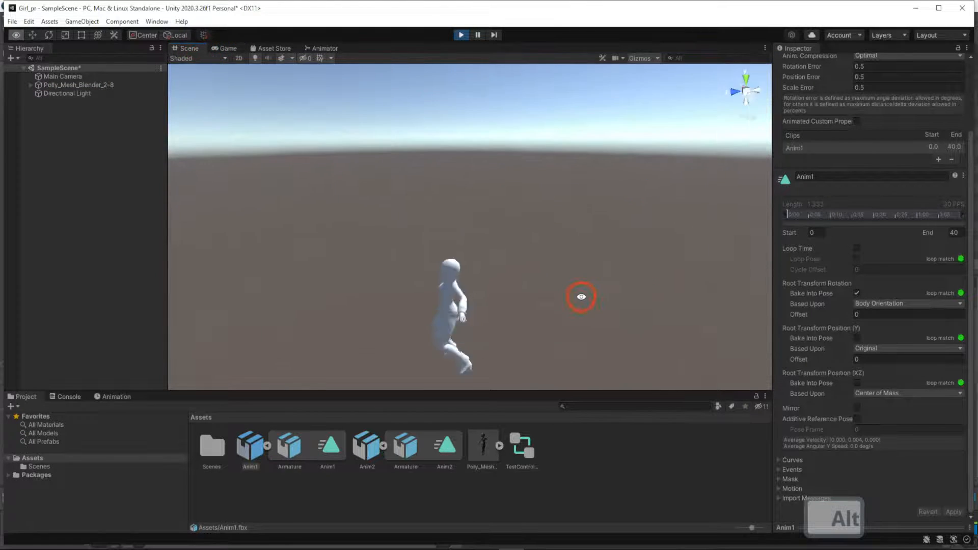
alt+drag(506, 211, 732, 238)
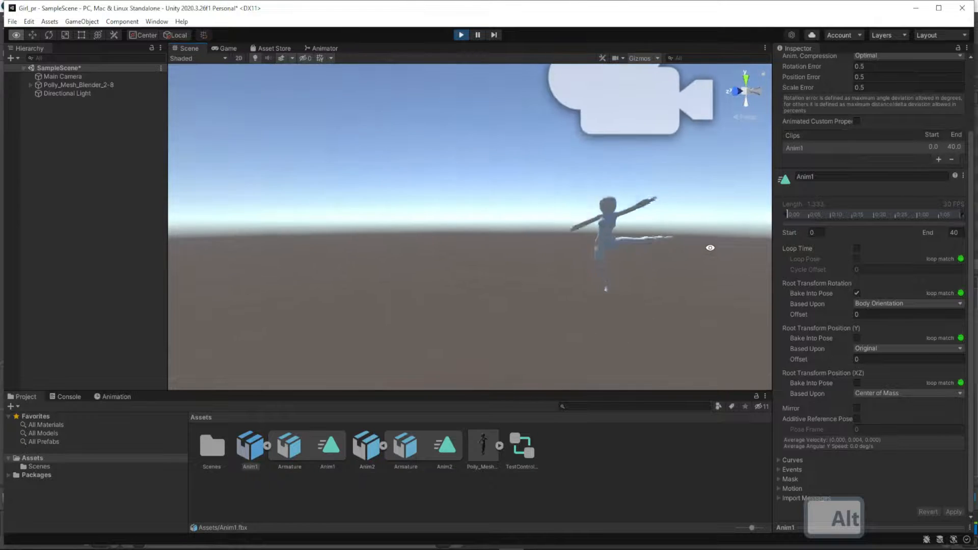
click(223, 49)
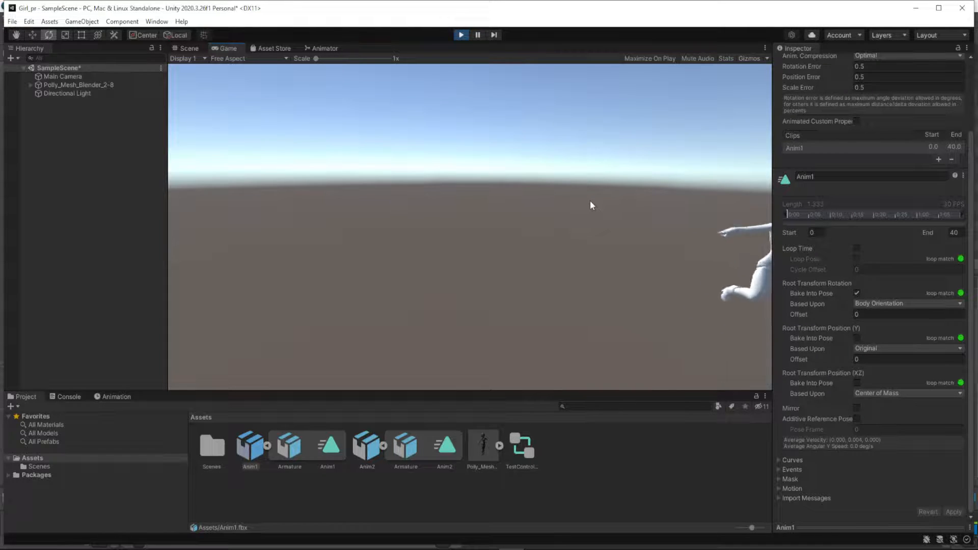
click(457, 35)
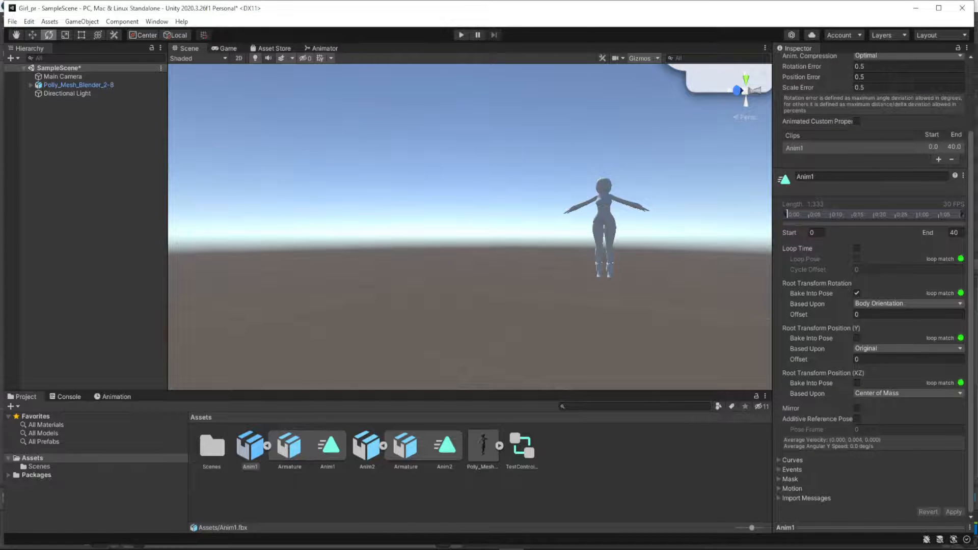
click(648, 264)
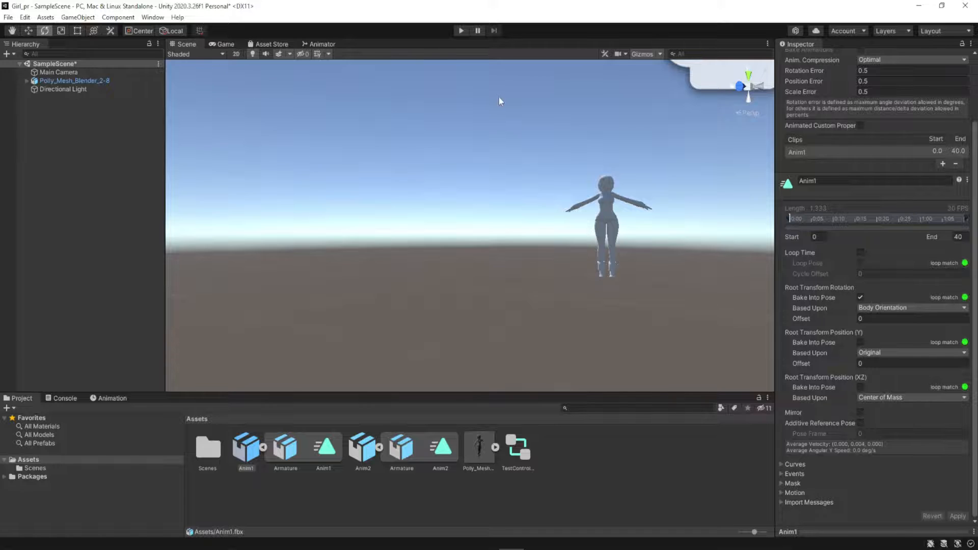
Open TestController's state graph and examine the motions and transitions of the Anim1 and Anim2 states.
click(517, 451)
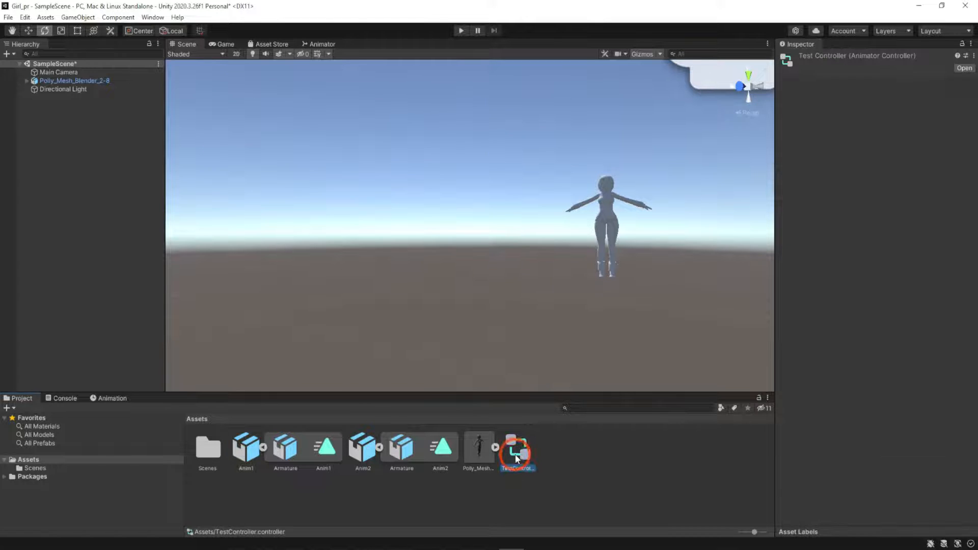
click(319, 44)
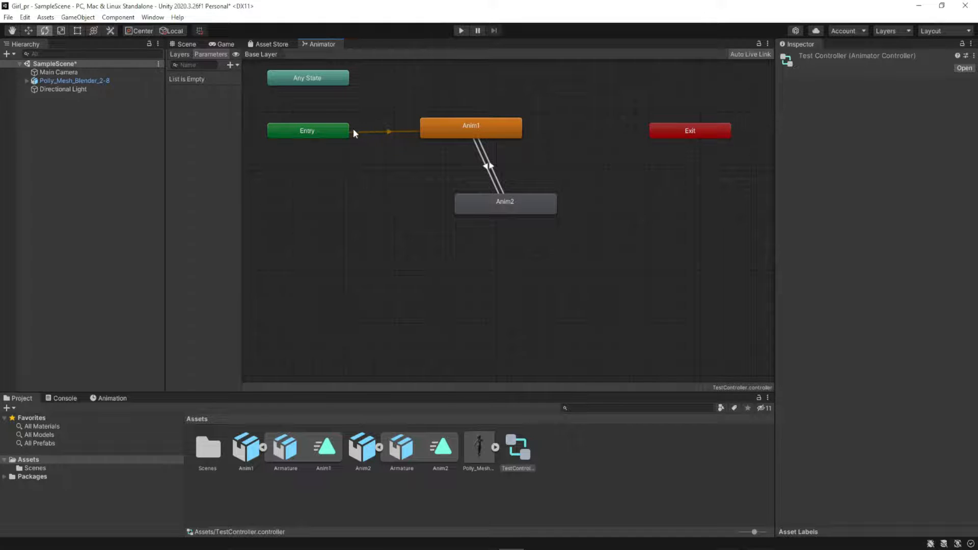
click(458, 124)
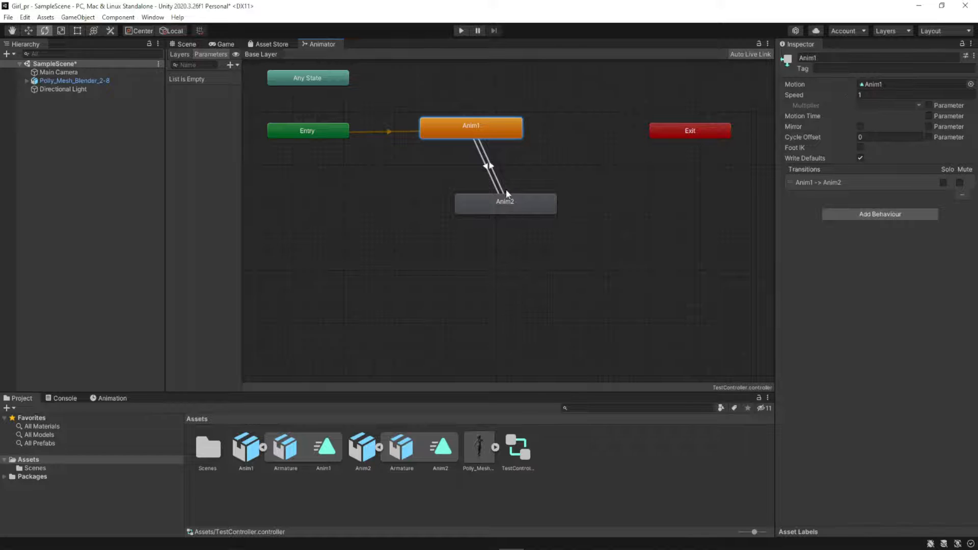
click(506, 213)
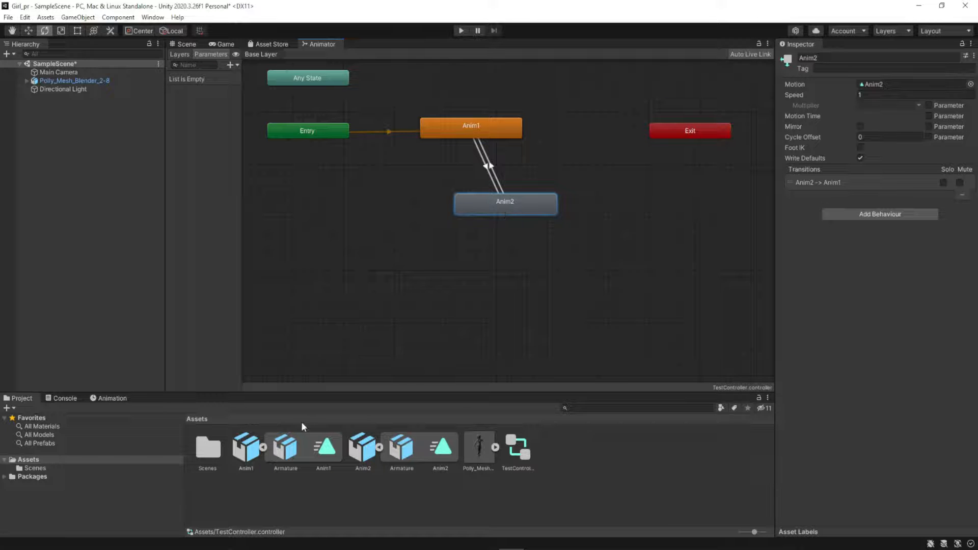
Review the root transform options in the Anim1 model's import settings and return to TestController.
click(245, 445)
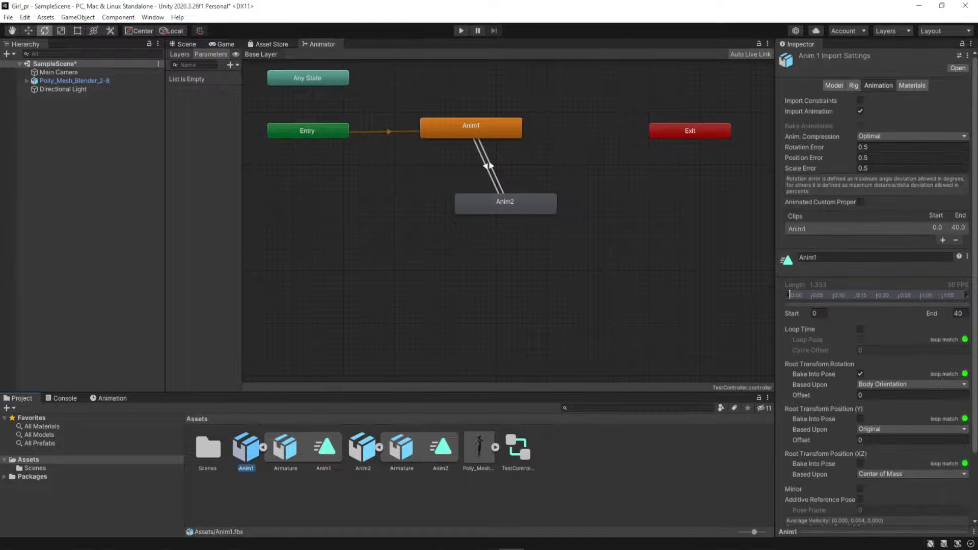
scroll(866, 192, down, 3)
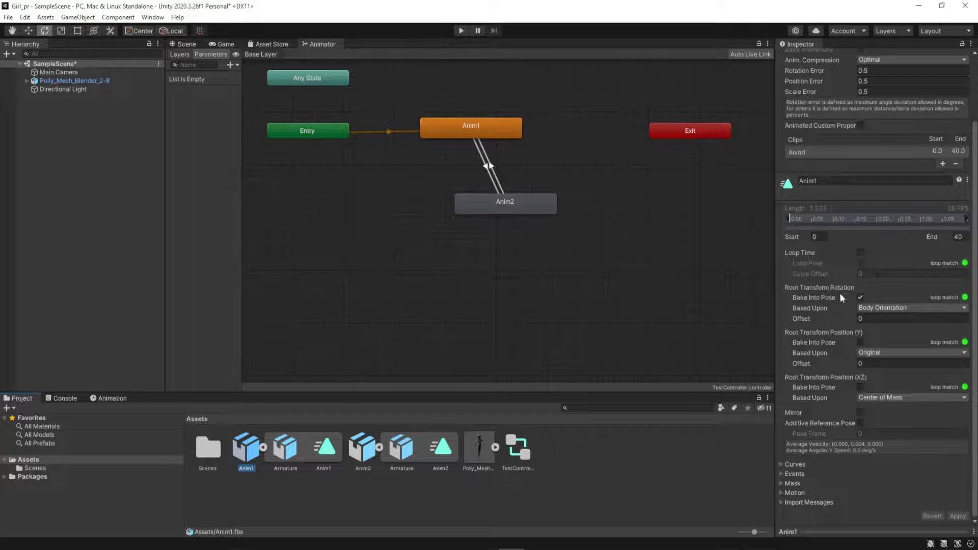
click(515, 449)
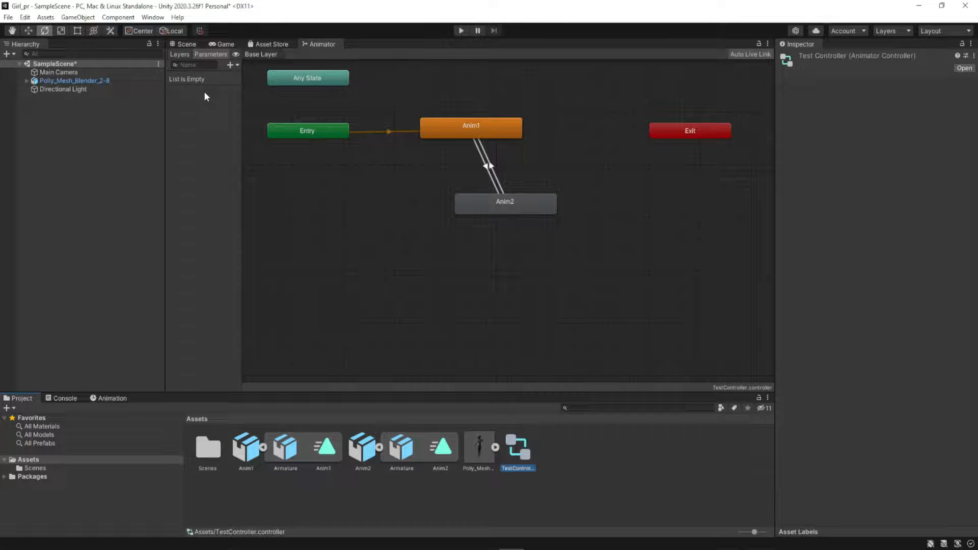
Turn off Apply Root Motion in the Animator component of Polly_Mesh_Blender_2-8.
click(113, 80)
click(447, 159)
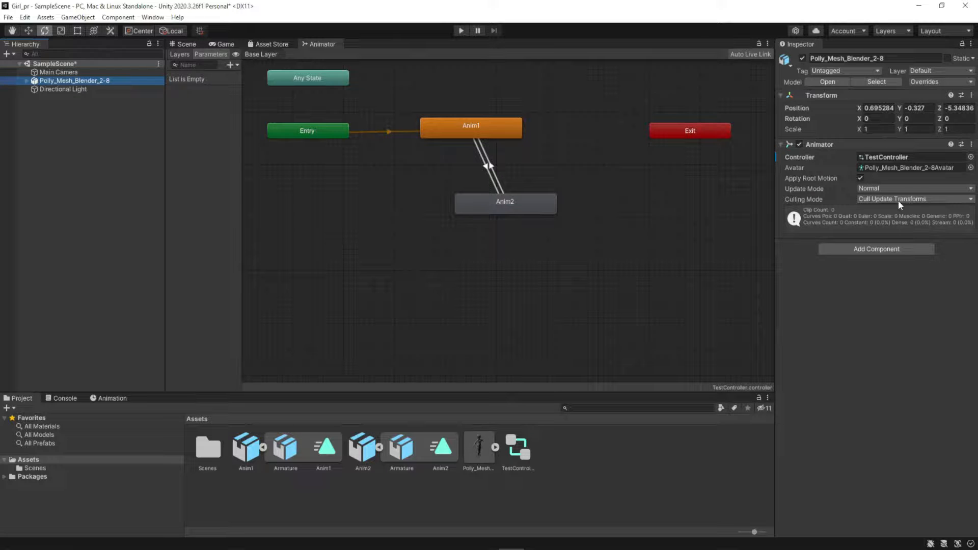
click(860, 178)
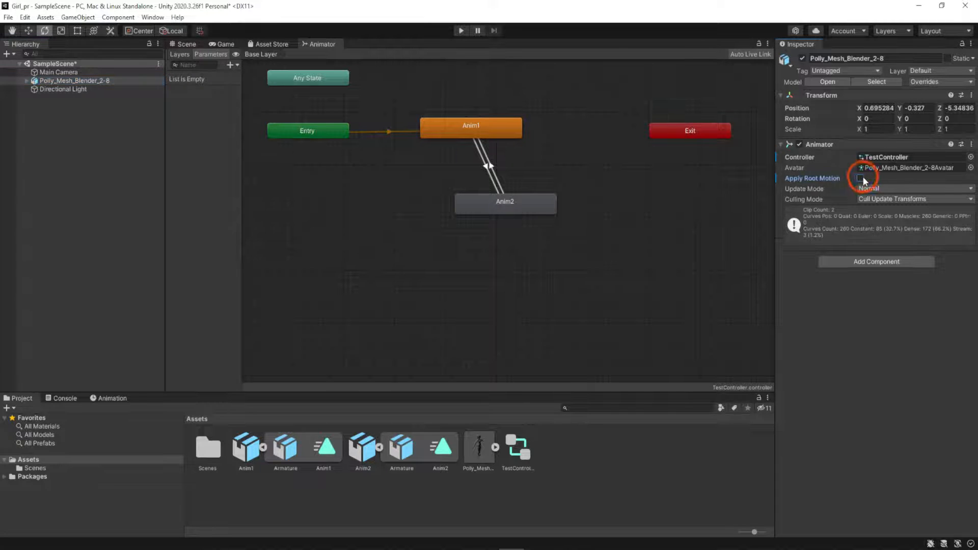
click(693, 155)
Play the scene without root motion, watch the character's kicks in the game view, and stop playback.
click(187, 44)
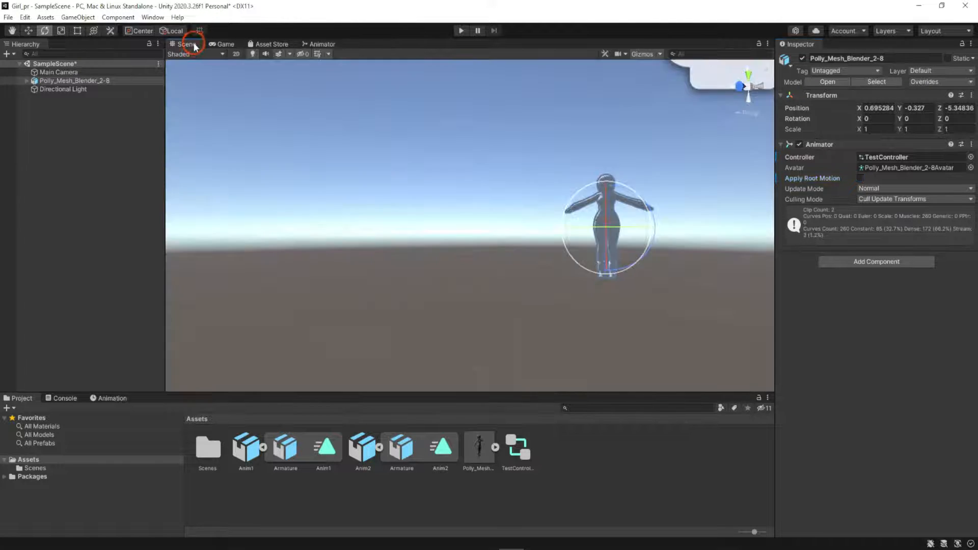
click(465, 31)
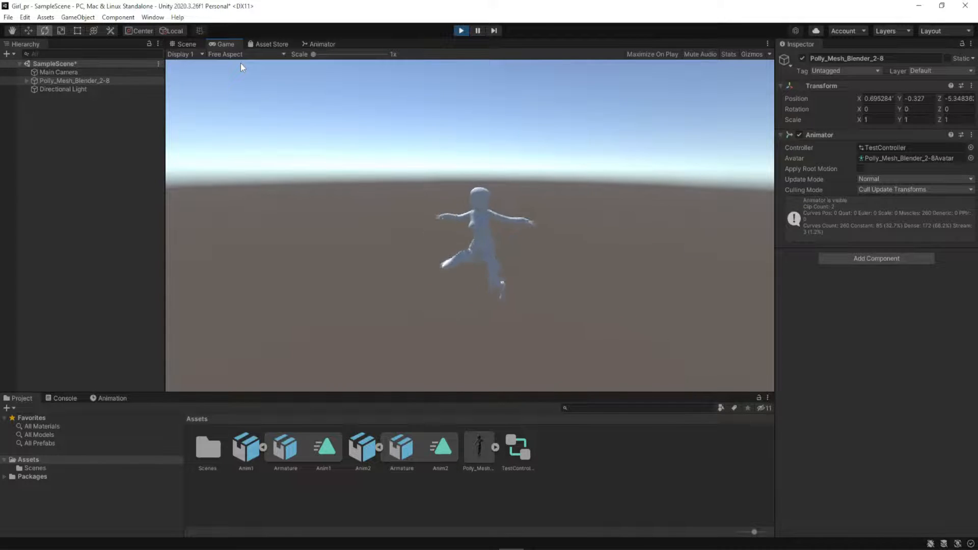
click(179, 44)
click(220, 44)
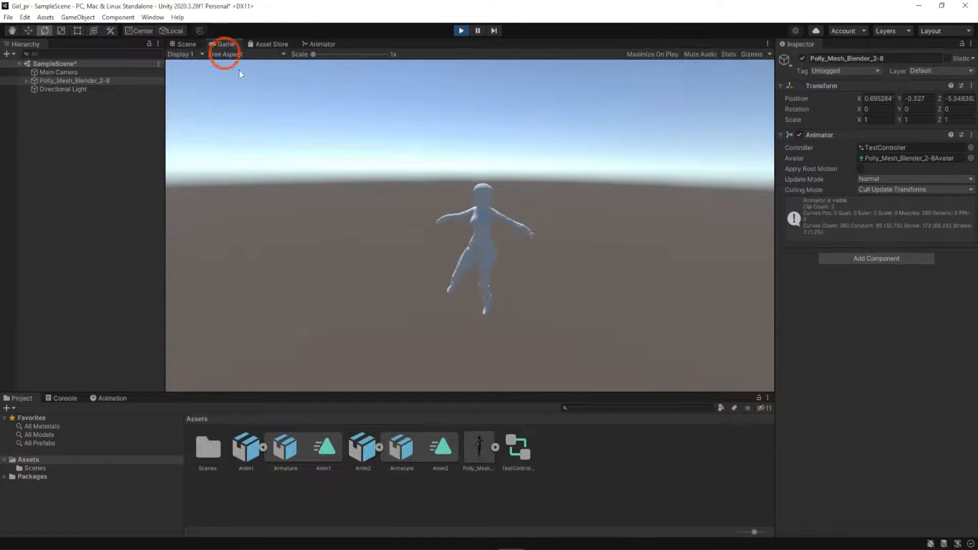
click(499, 210)
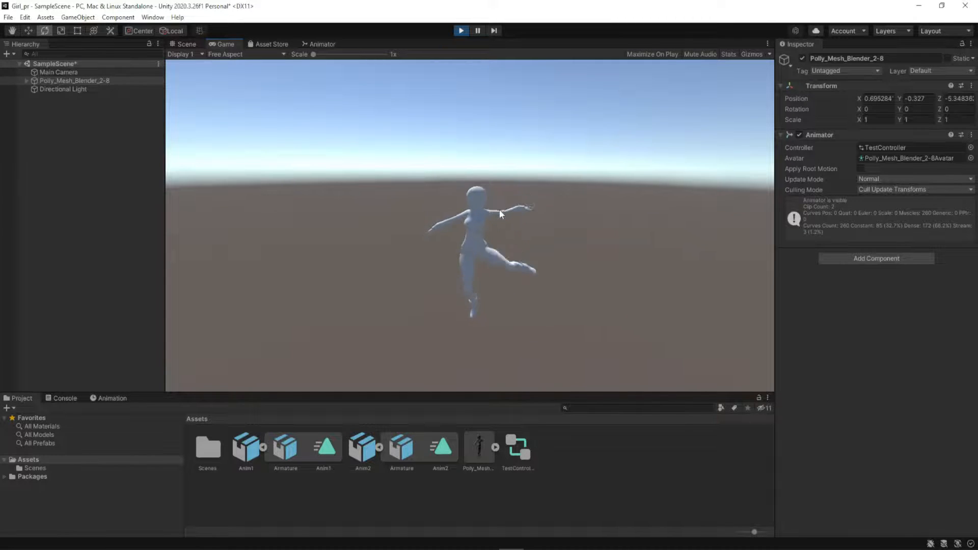
click(460, 31)
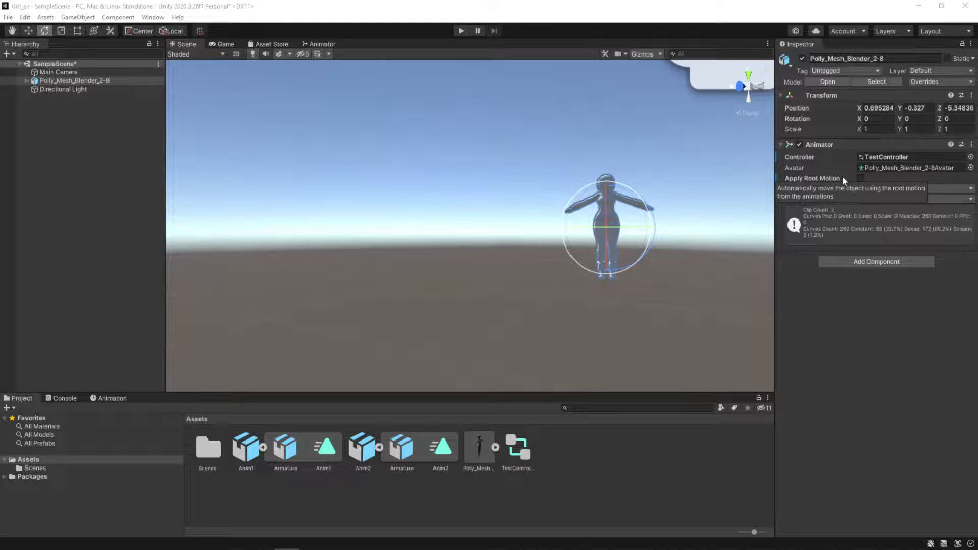
Review TestController, the Anim1 clip and the character's Animator setup, including the state graph, and return to the scene view.
click(520, 458)
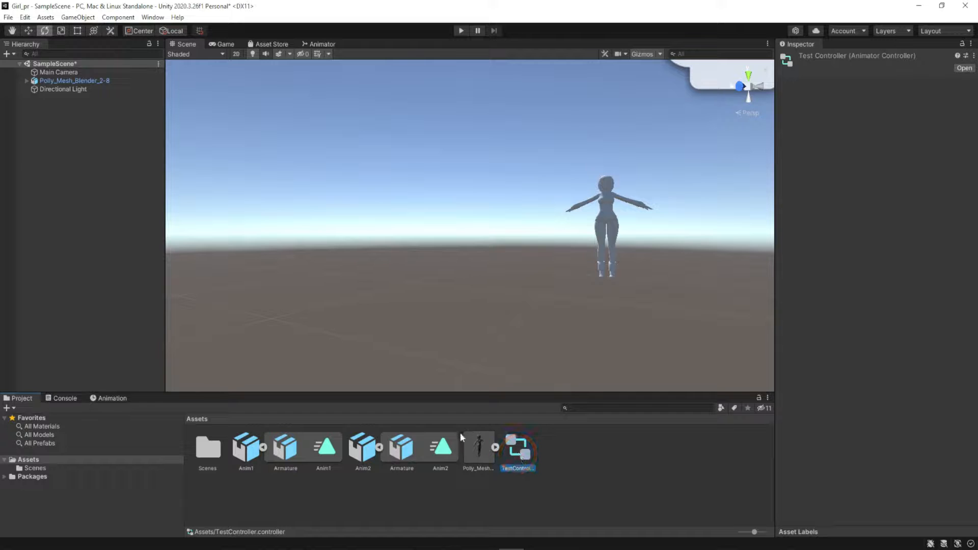
click(324, 447)
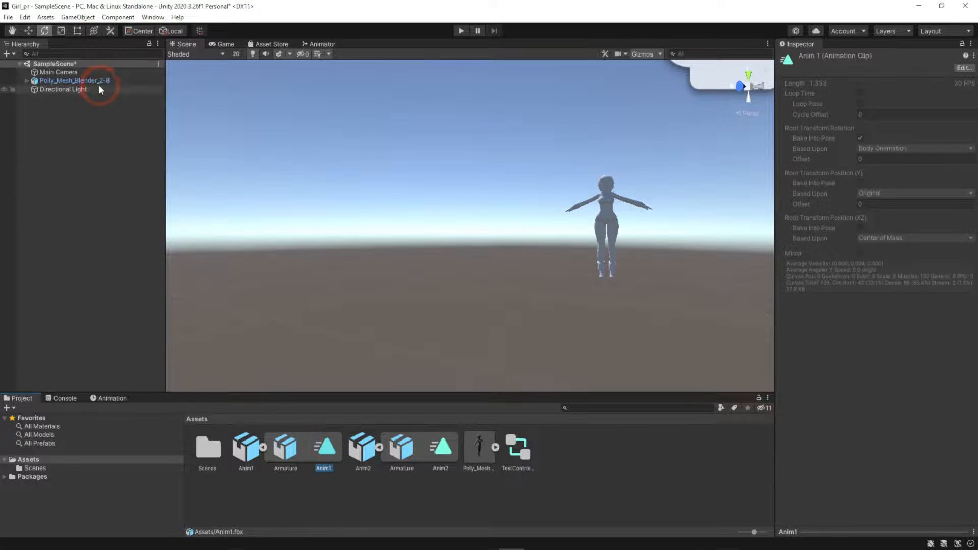
click(98, 81)
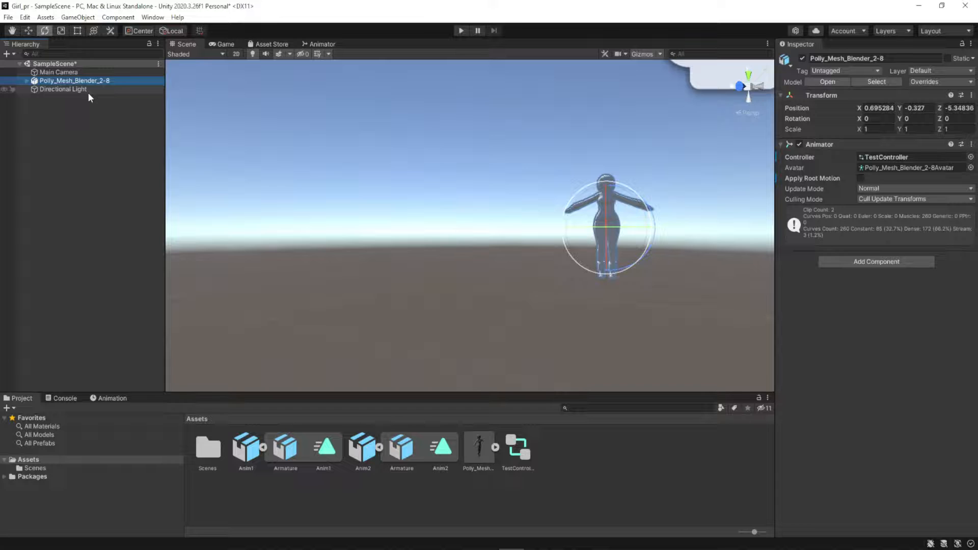
click(327, 45)
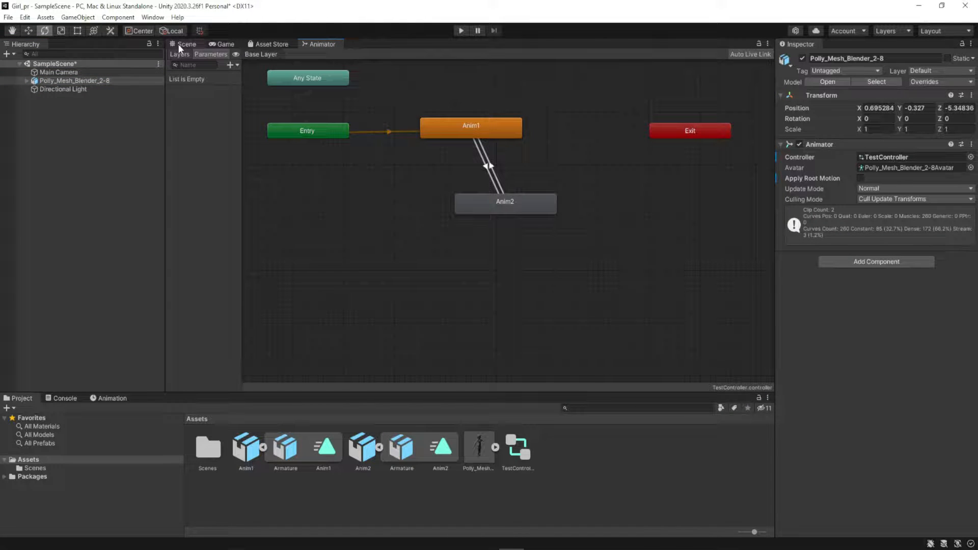
click(64, 80)
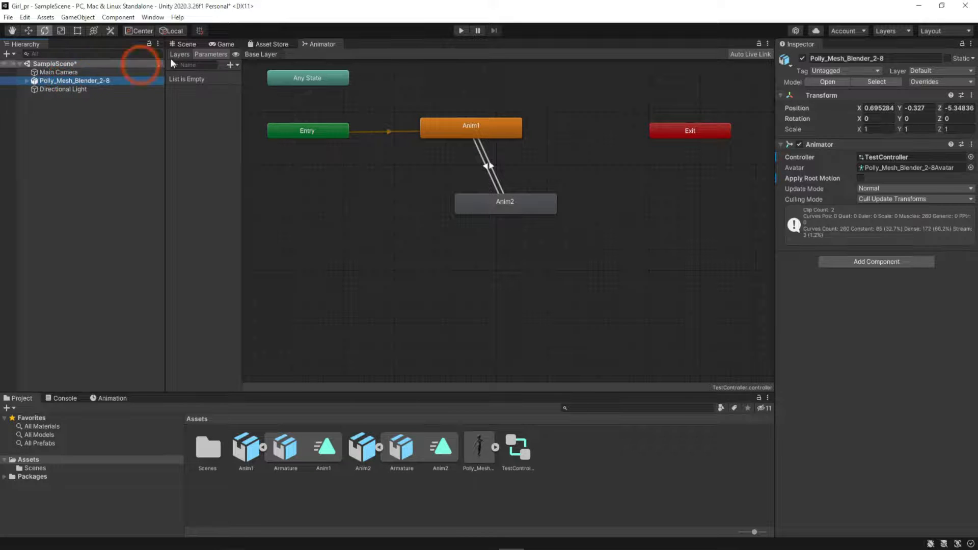
click(187, 44)
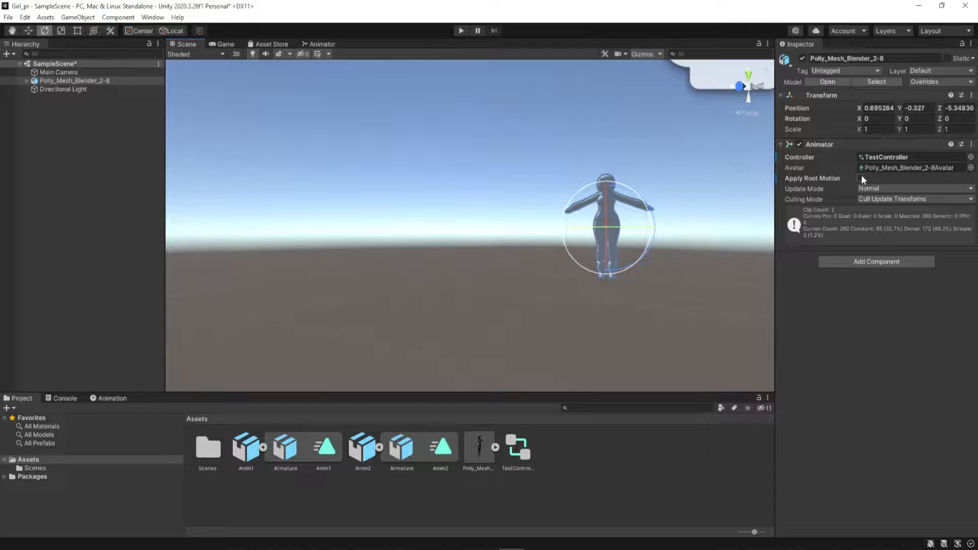
Examine the Culling Mode, Update Mode and component options of the character's Animator without changing any of them.
click(874, 198)
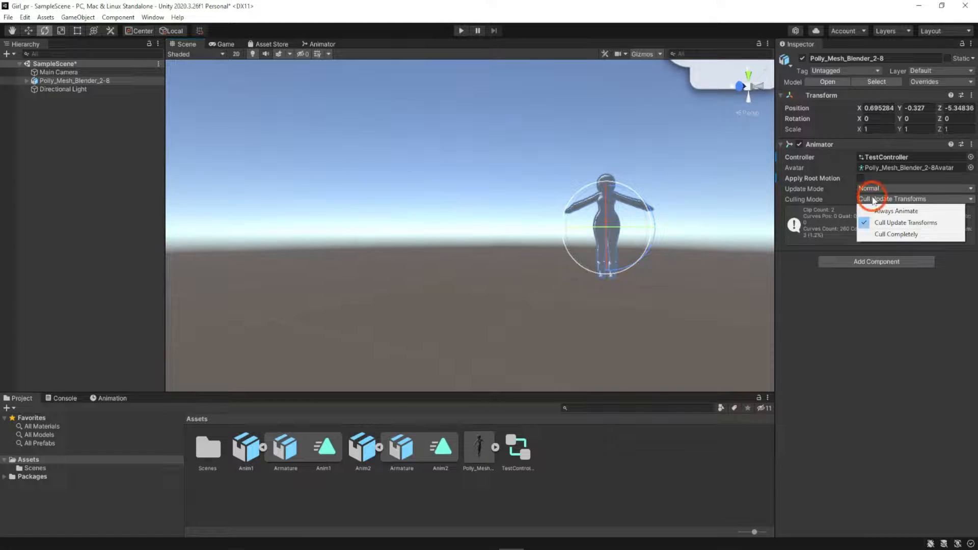
click(878, 190)
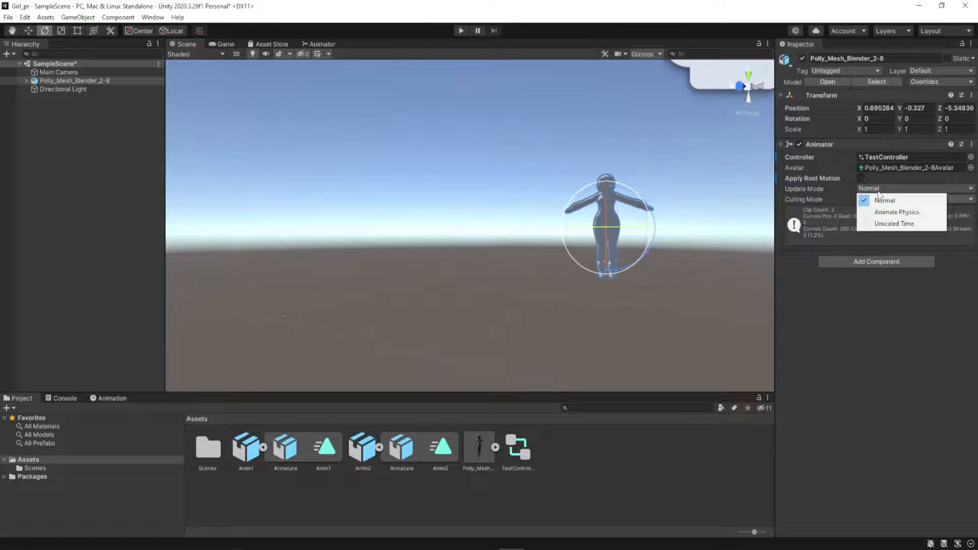
click(900, 176)
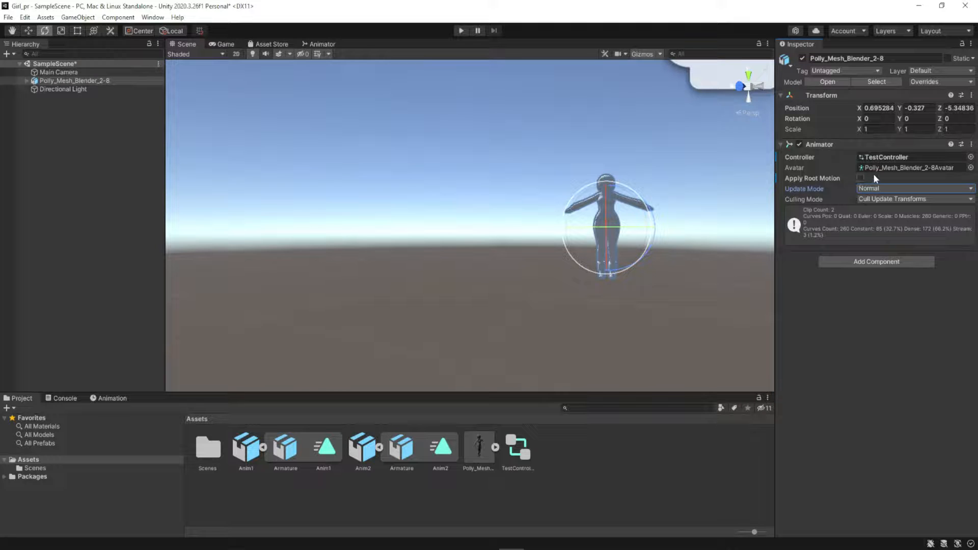
click(967, 145)
click(968, 145)
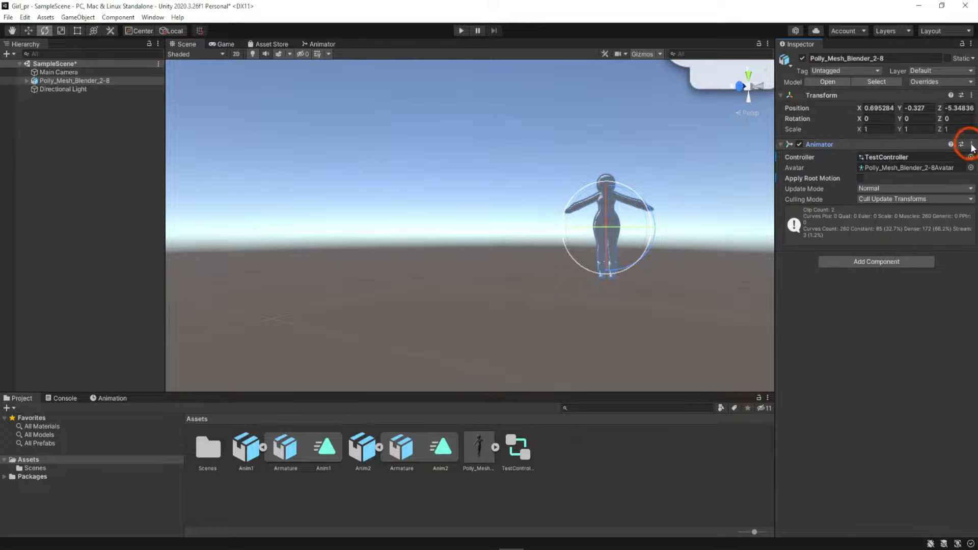
click(971, 144)
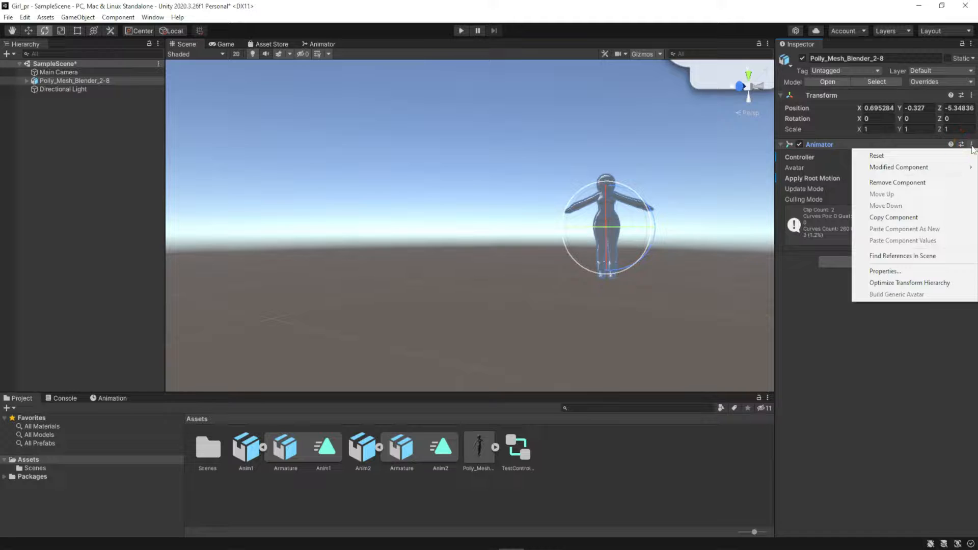
click(866, 171)
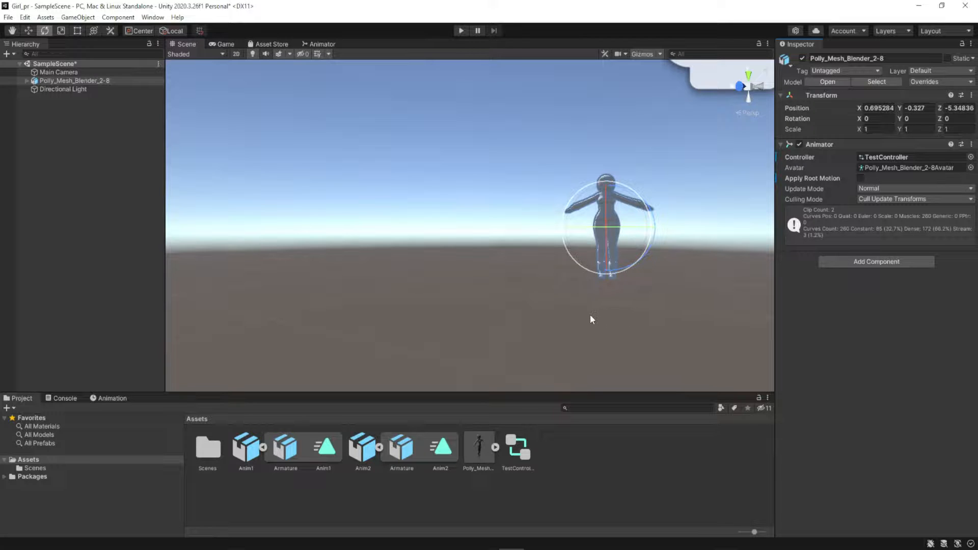
Review the Anim1 and Anim2 clip properties and the root transform options in Anim2's animation import settings.
click(326, 450)
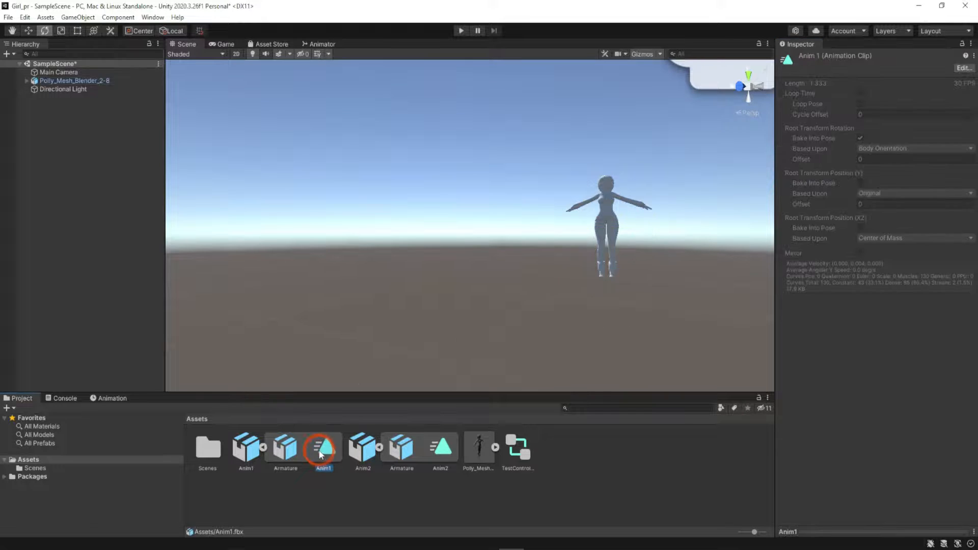
click(439, 449)
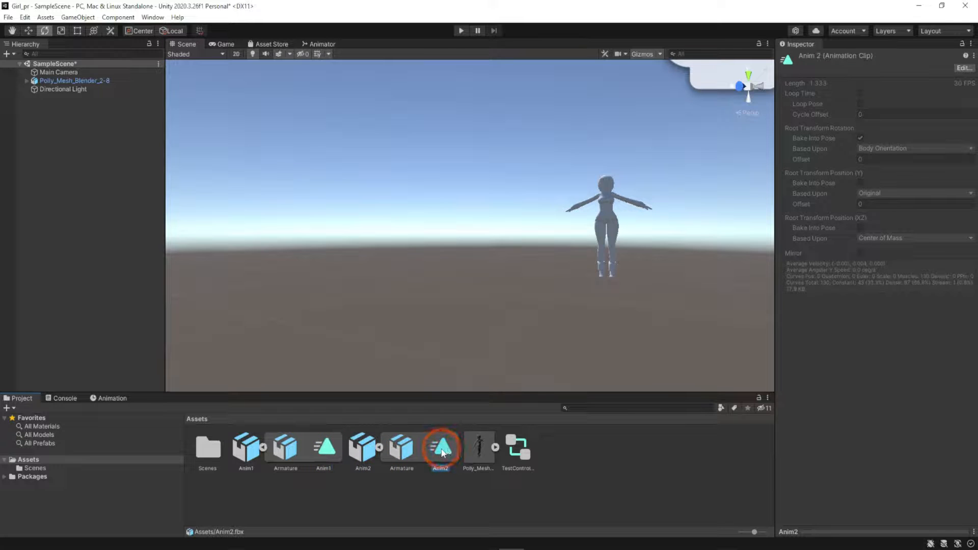
click(361, 444)
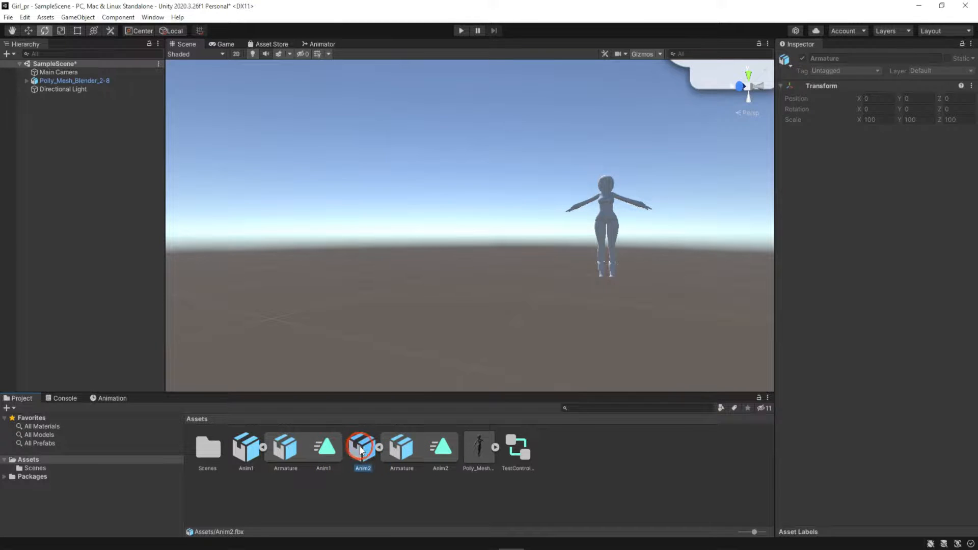
scroll(834, 330, down, 3)
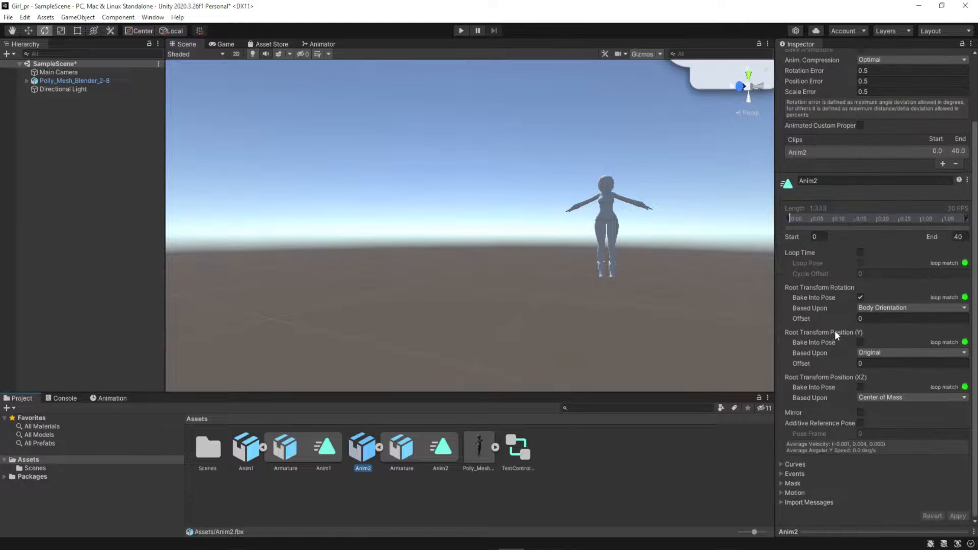
scroll(858, 215, up, 3)
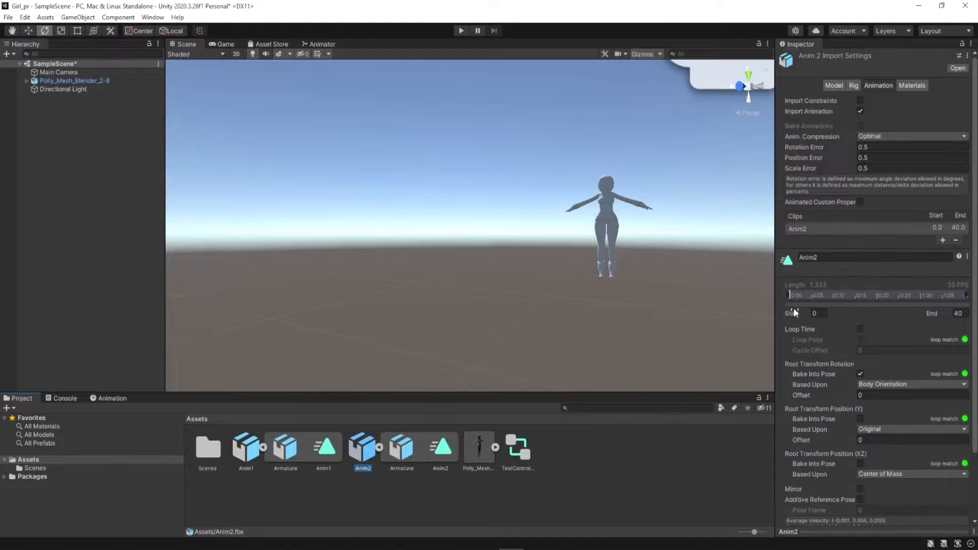
scroll(818, 319, down, 3)
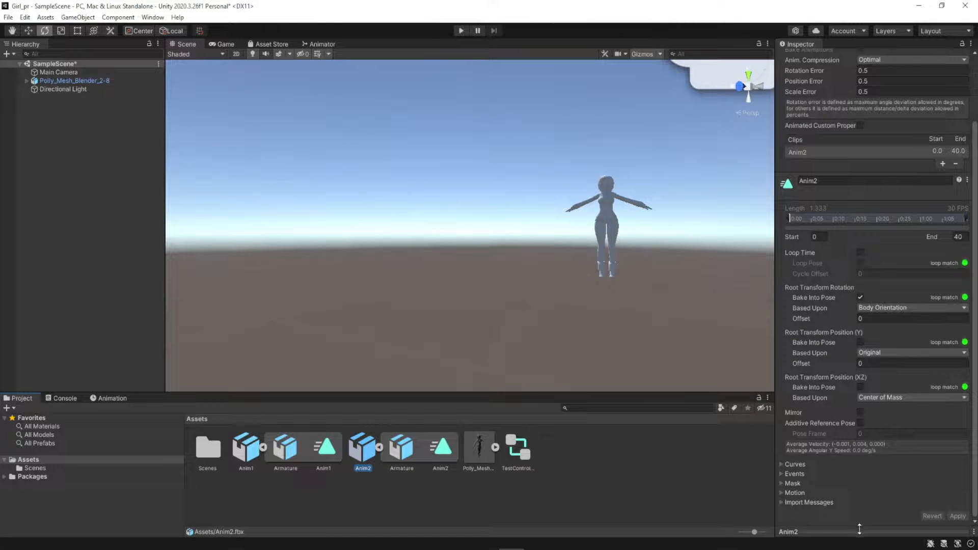
Enable Loop Time and Loop Pose for the Anim2 clip and play it in the expanded animation preview.
drag(855, 528, 853, 345)
click(785, 359)
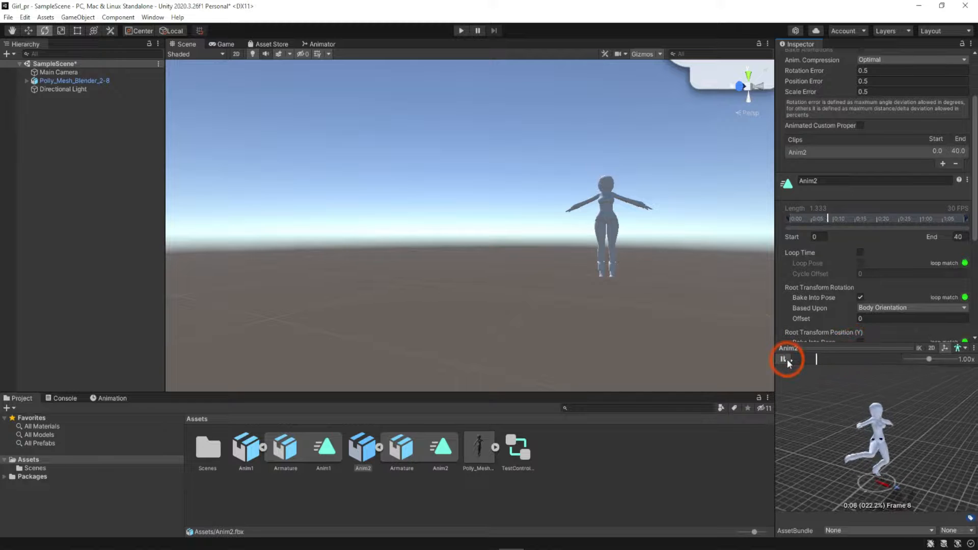
click(783, 359)
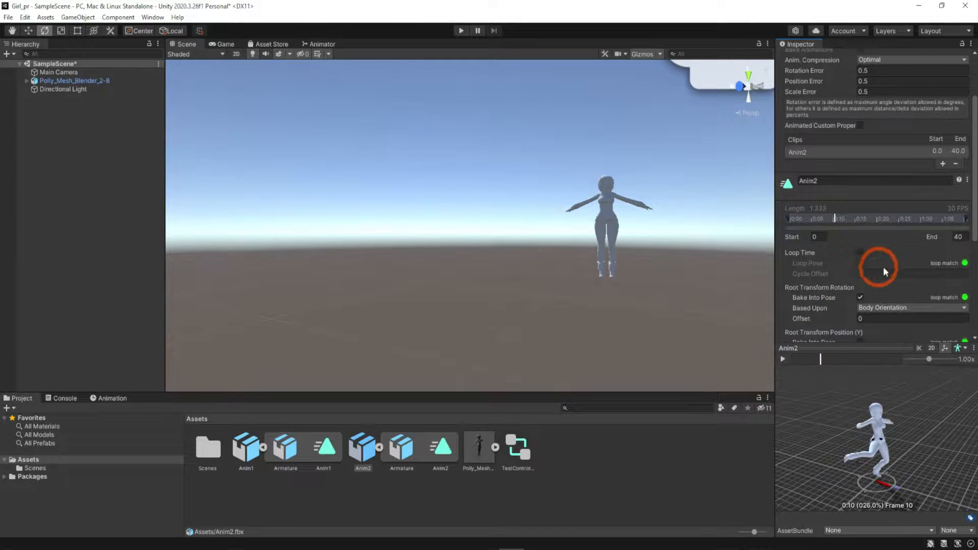
scroll(878, 276, down, 3)
scroll(878, 276, up, 3)
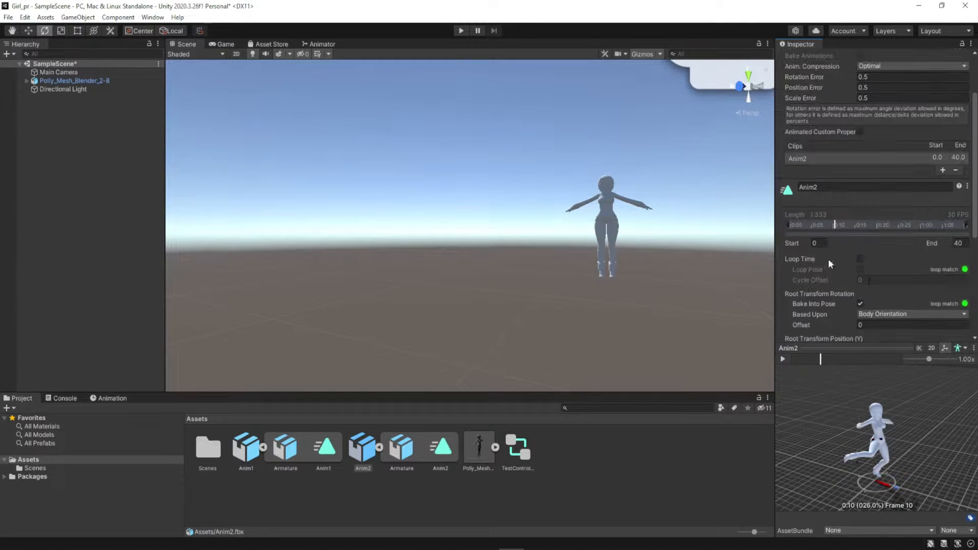
click(861, 261)
click(783, 359)
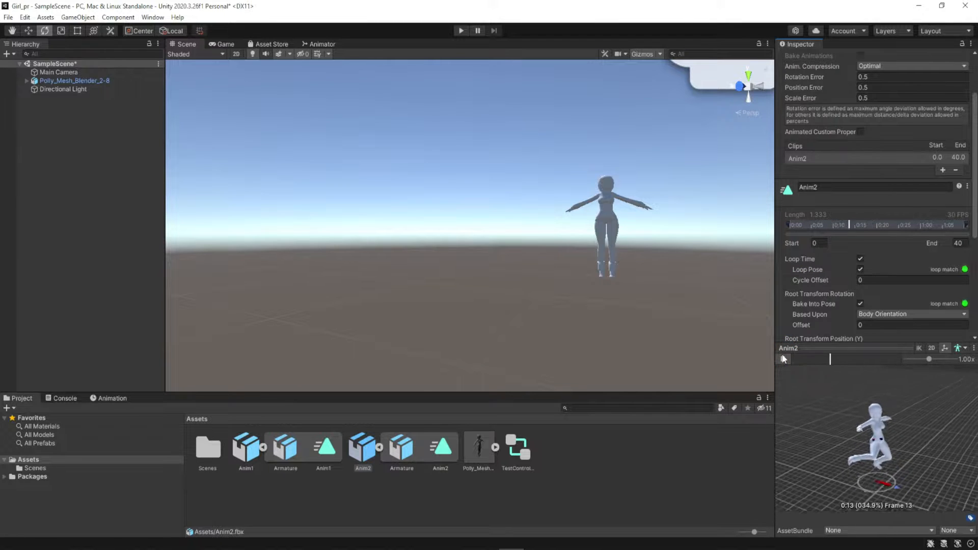
Turn off Bake Into Pose for Anim2's Root Transform Rotation, base it on Original, and apply the import settings.
scroll(847, 299, down, 5)
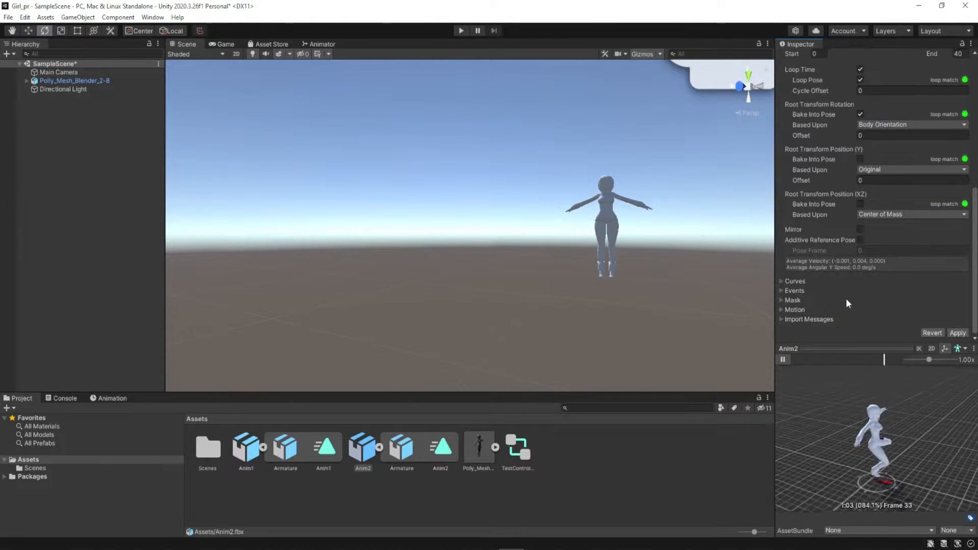
click(861, 115)
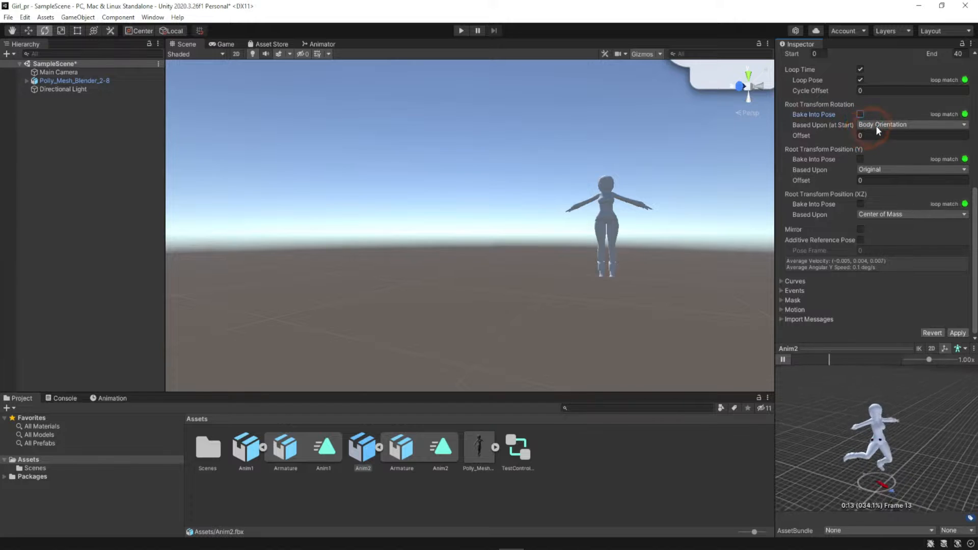
click(876, 125)
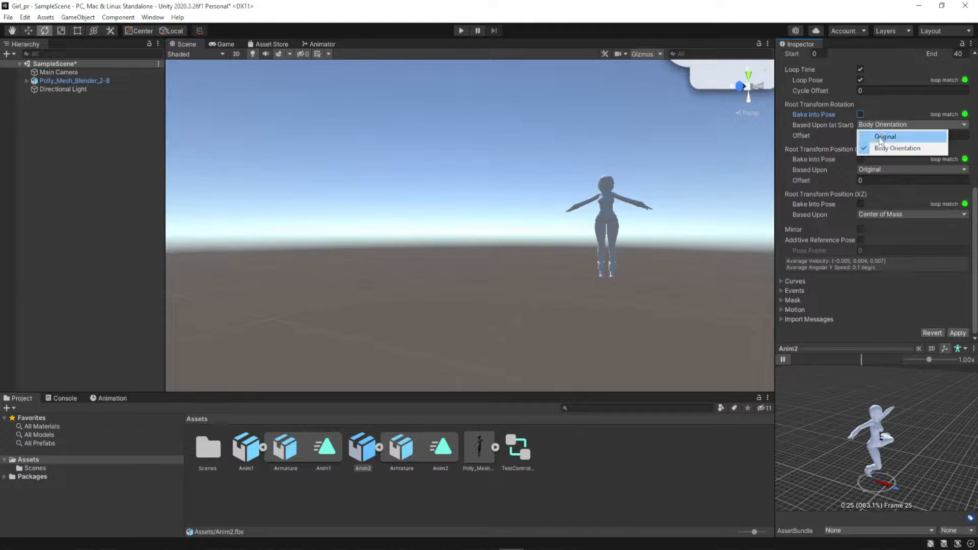
click(880, 137)
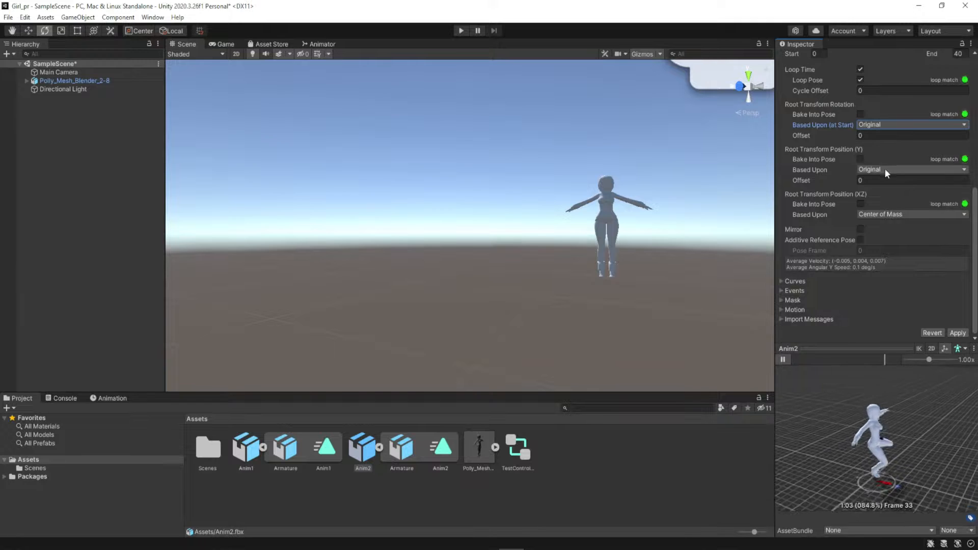
scroll(886, 170, up, 3)
scroll(886, 234, down, 3)
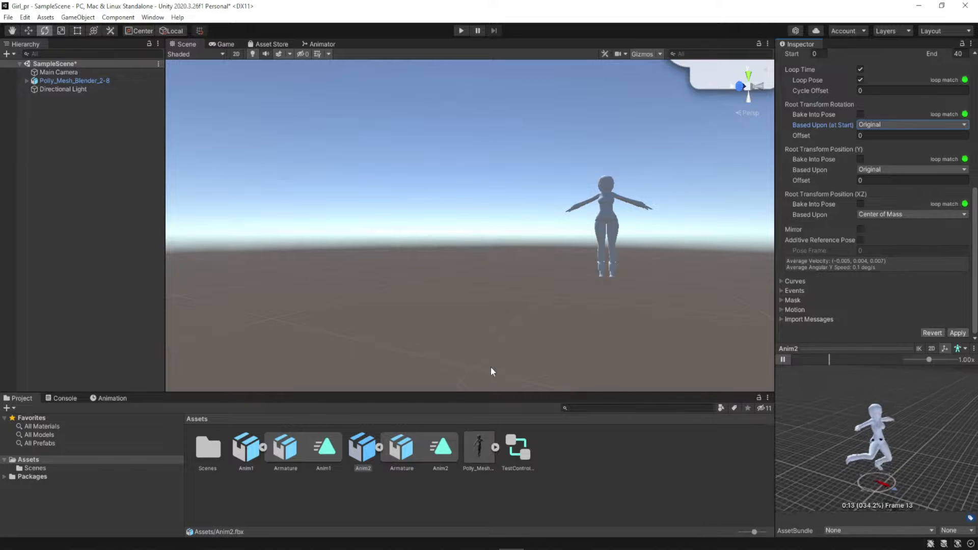
click(958, 332)
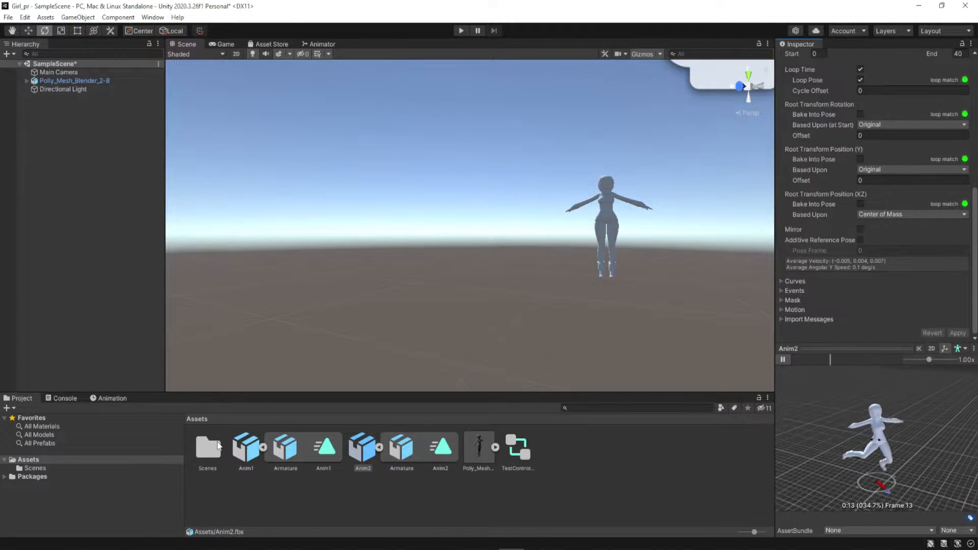
Turn on Apply Root Motion in the Animator of Polly_Mesh_Blender_2-8 and test-play the scene, stopping playback at the end.
click(75, 80)
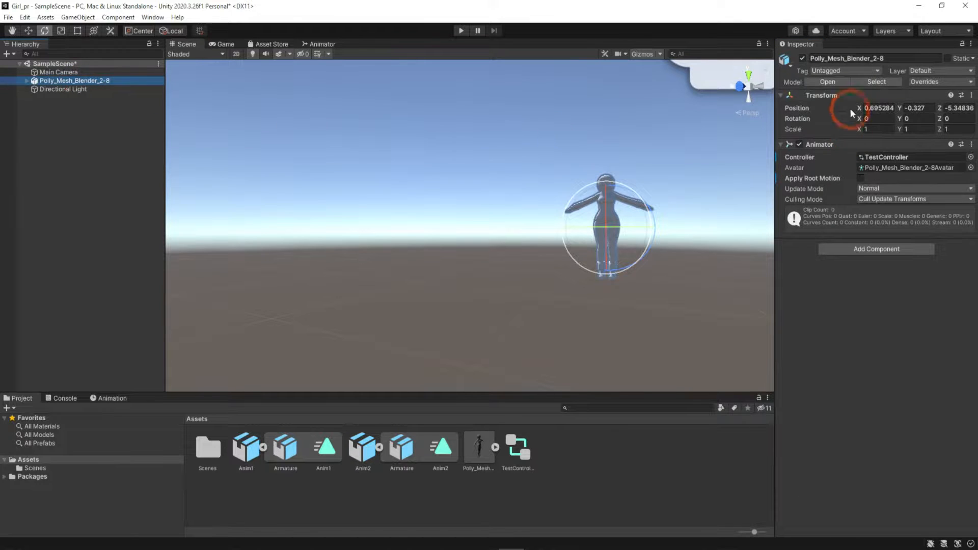
click(860, 178)
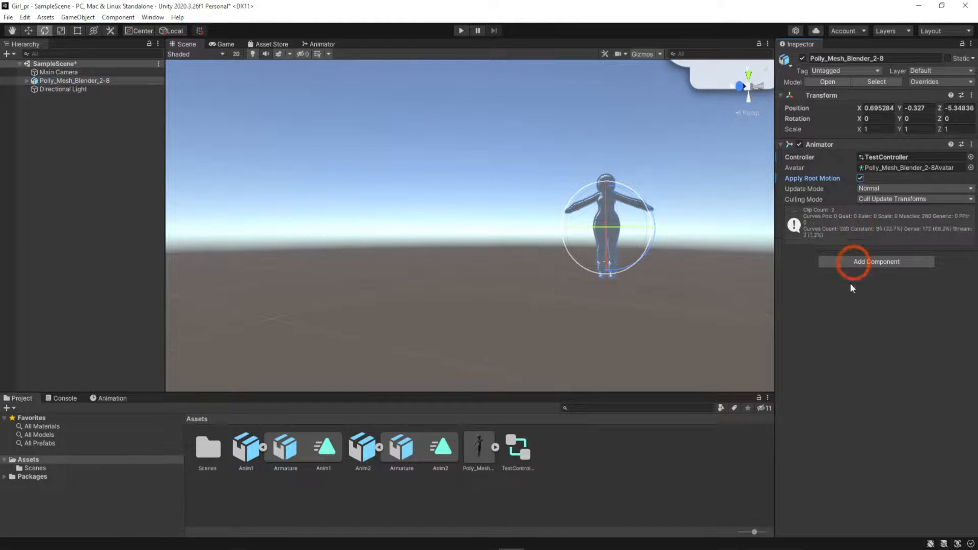
click(461, 31)
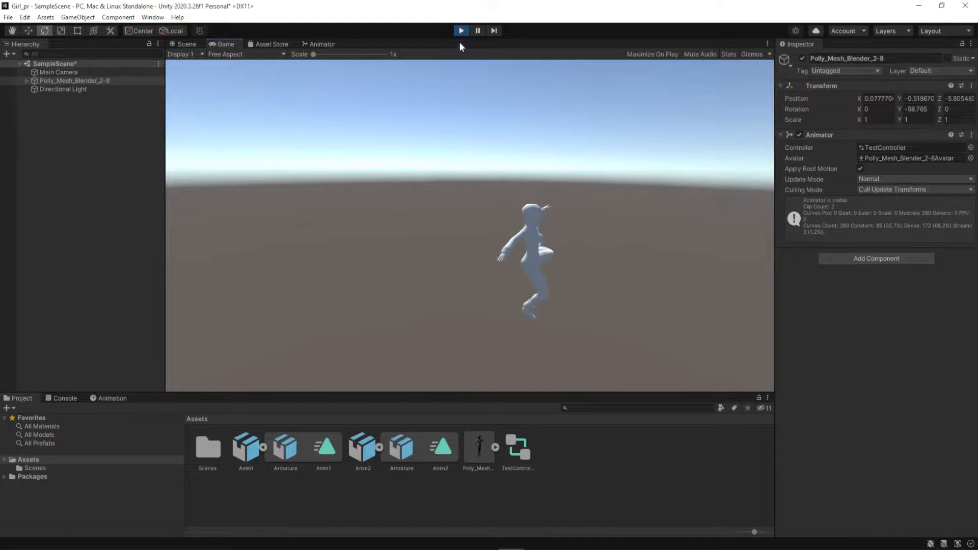
click(461, 30)
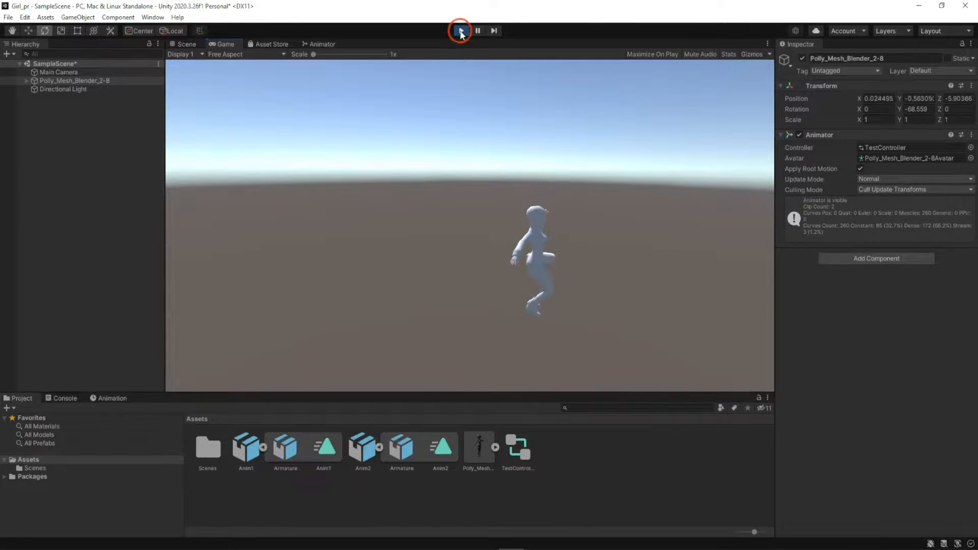
Examine the Anim1 clip and its animation import settings, including looping and root transform options, without changing them.
click(326, 448)
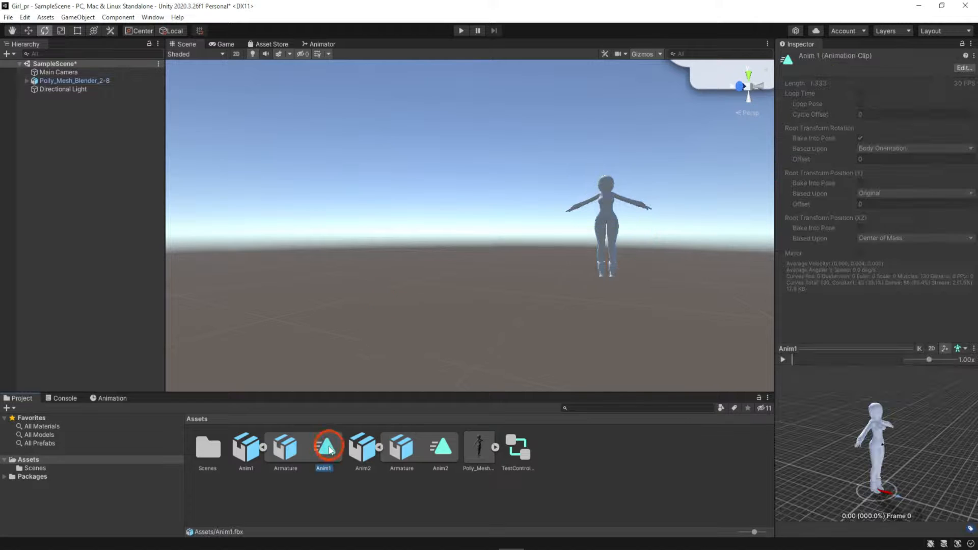
click(249, 449)
click(934, 91)
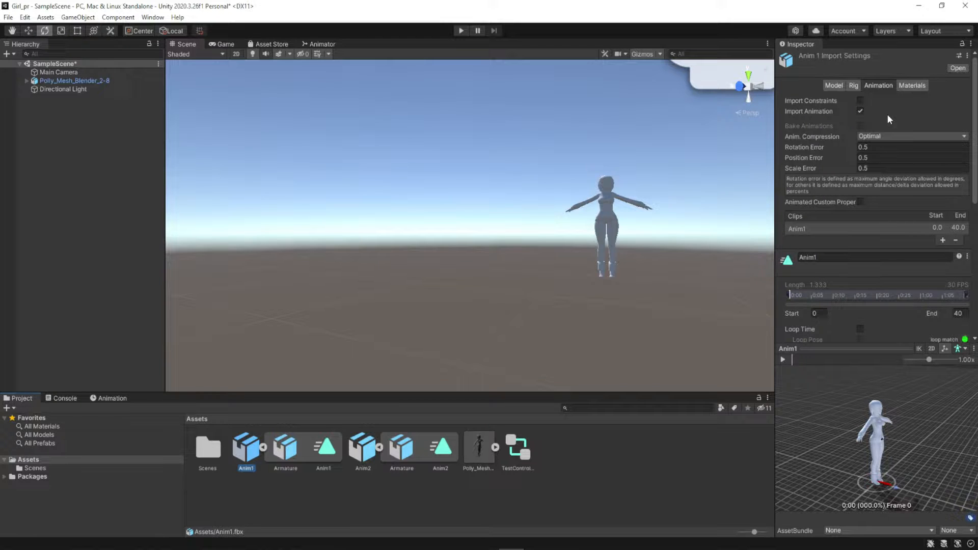
scroll(888, 114, down, 5)
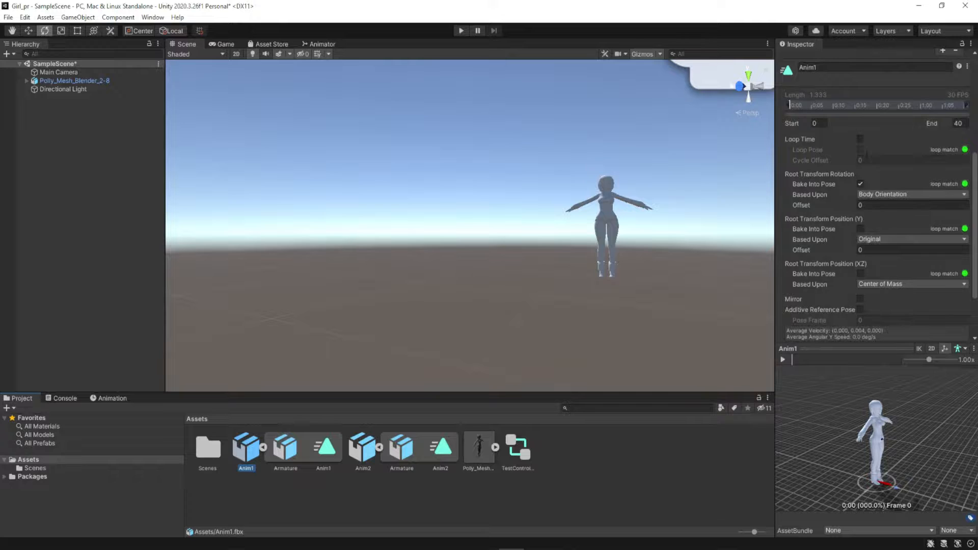
scroll(866, 158, down, 3)
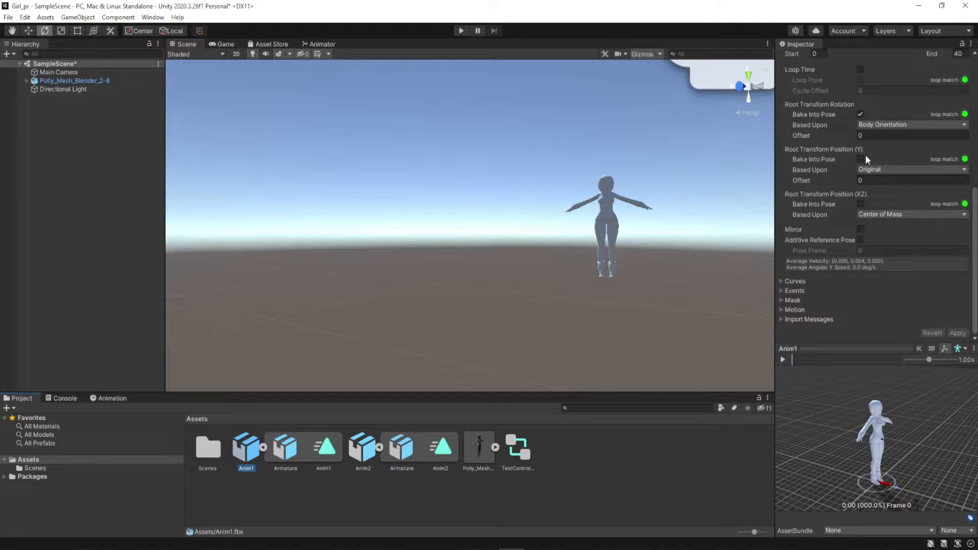
scroll(866, 158, up, 8)
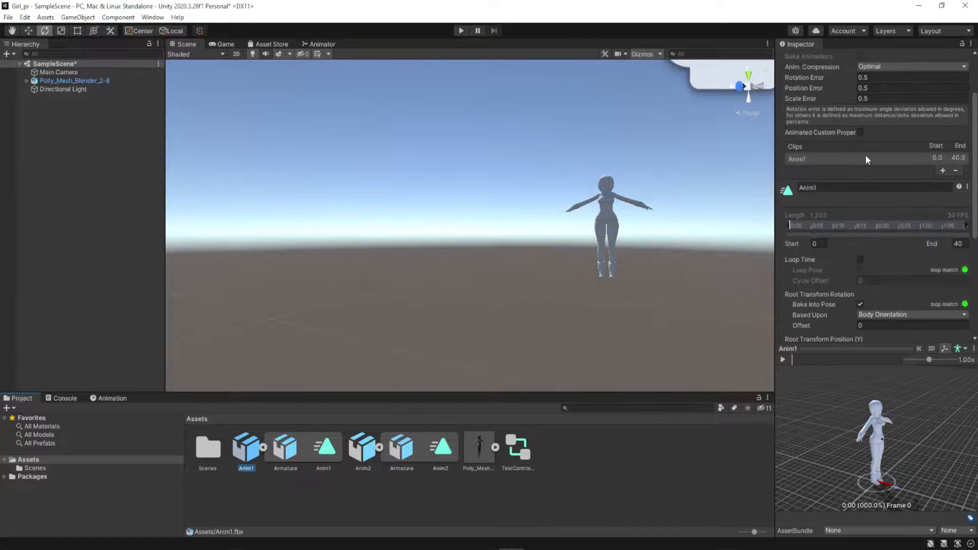
scroll(865, 154, up, 3)
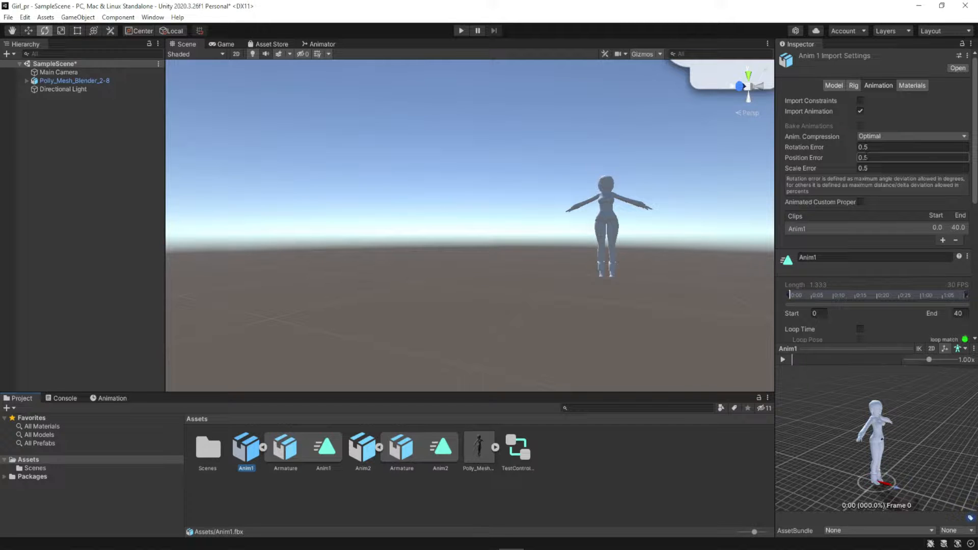
key(Return)
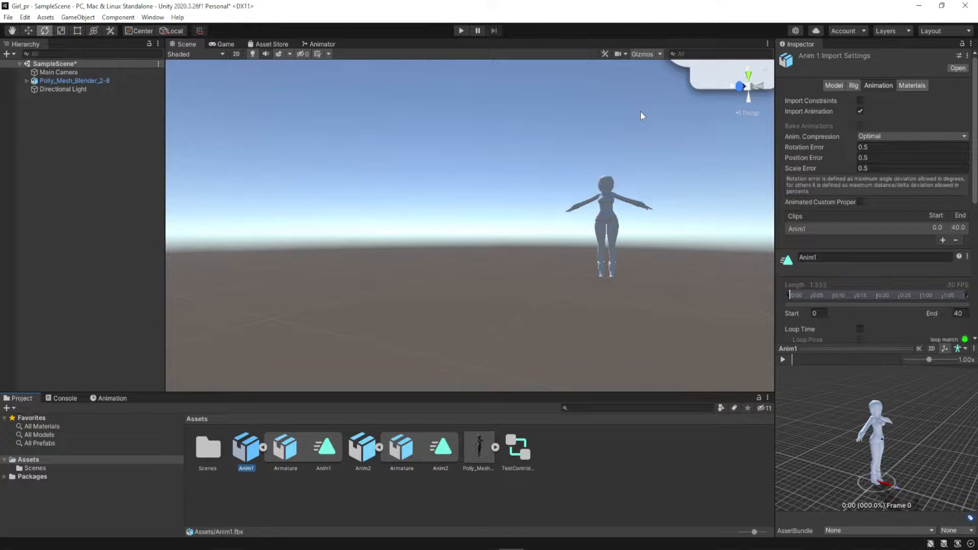
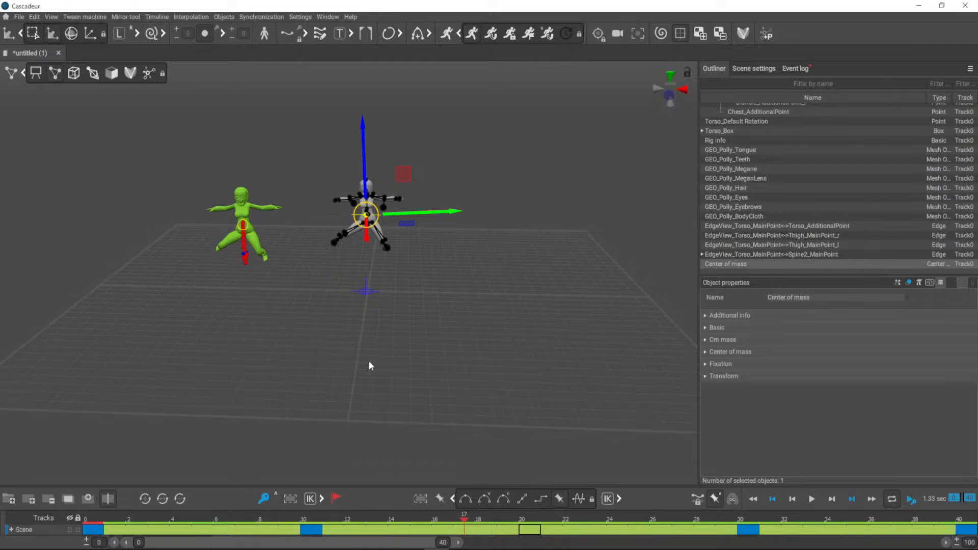
Switch to Cascadeur, go to frame 23 of the jump kick, and examine the center of mass trajectory up close.
alt+right_drag(411, 290, 368, 243)
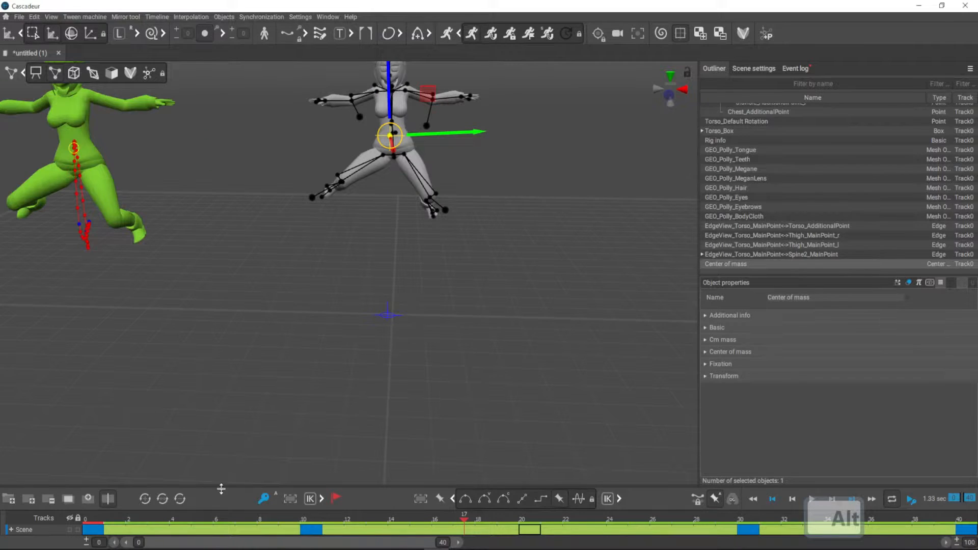
drag(104, 532, 599, 536)
alt+right_drag(510, 397, 437, 316)
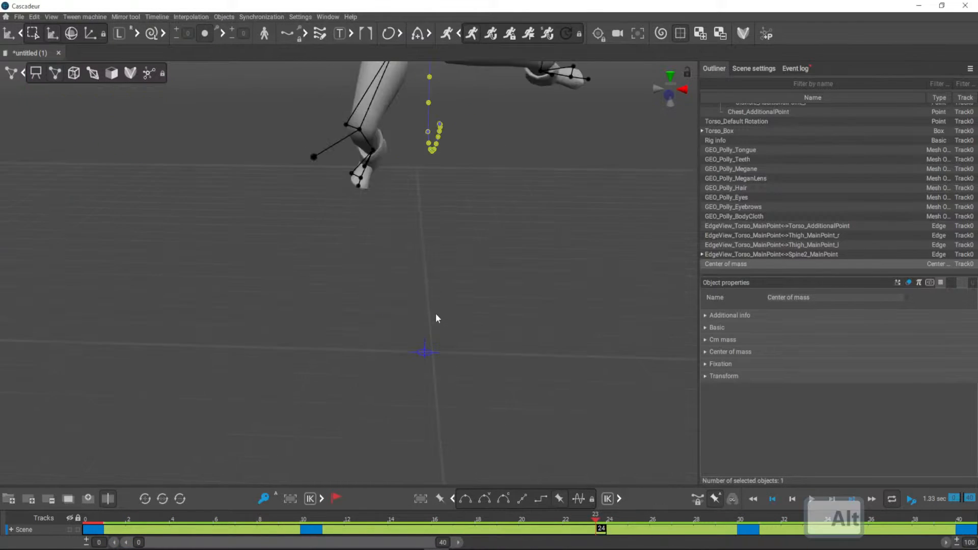
alt+drag(480, 247, 472, 389)
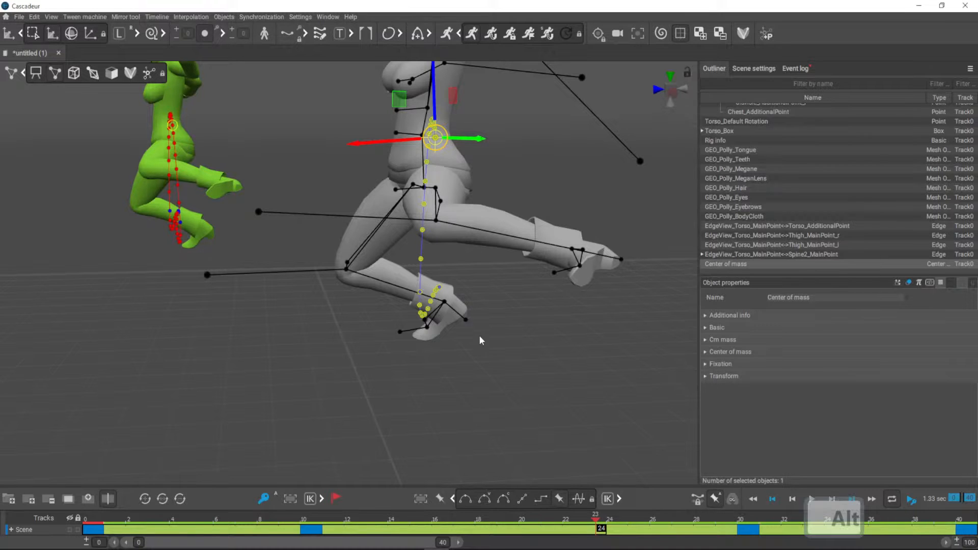
mouse_move(469, 321)
alt+mouse_down()
mouse_move(473, 329)
mouse_move(511, 317)
mouse_move(461, 356)
alt+mouse_up()
alt+right_drag(462, 357, 407, 295)
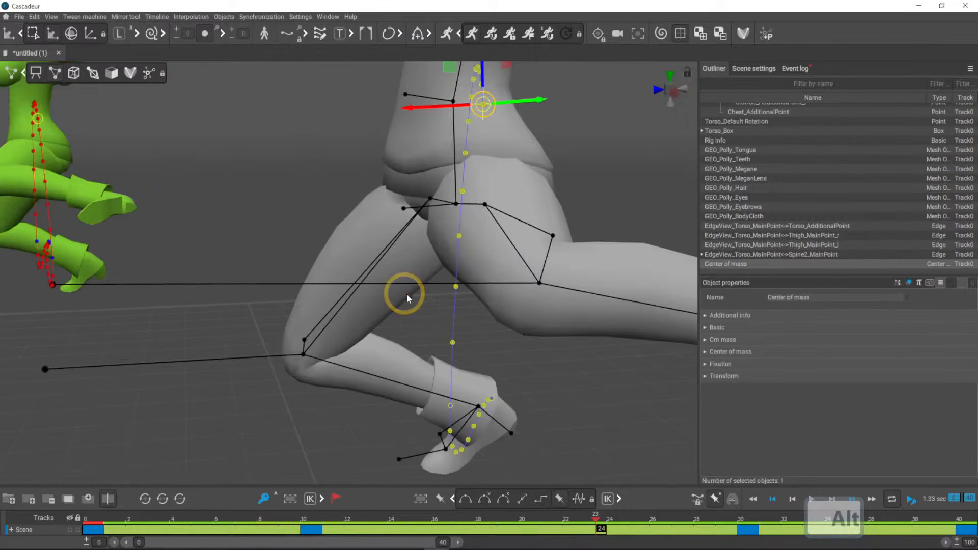
Inspect the kicking pose at frame 23 from several angles, checking the hips, legs and center of mass path.
alt+middle_drag(581, 185, 520, 211)
mouse_move(520, 211)
alt+mouse_down()
mouse_move(564, 199)
mouse_move(467, 132)
alt+mouse_up()
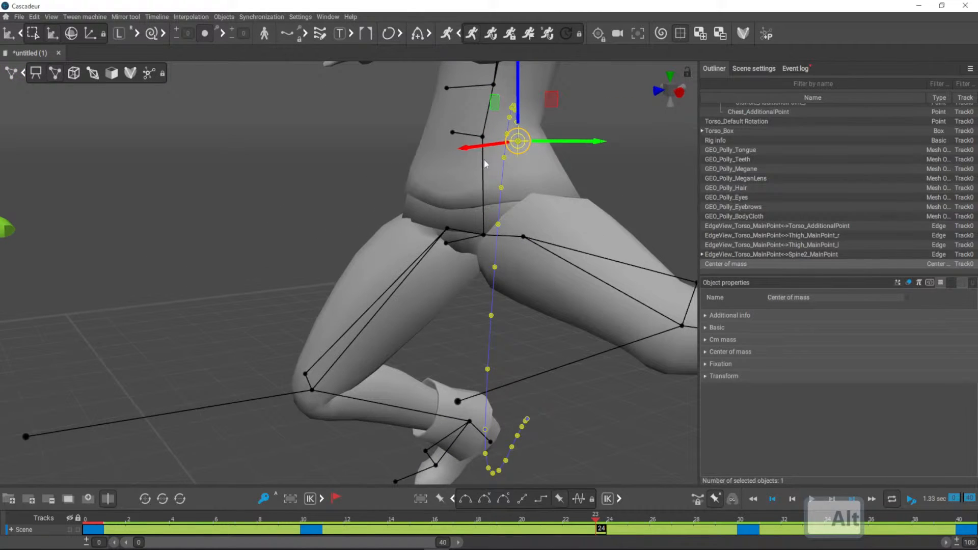
mouse_move(626, 186)
alt+mouse_down()
mouse_move(574, 190)
mouse_move(598, 207)
alt+mouse_up()
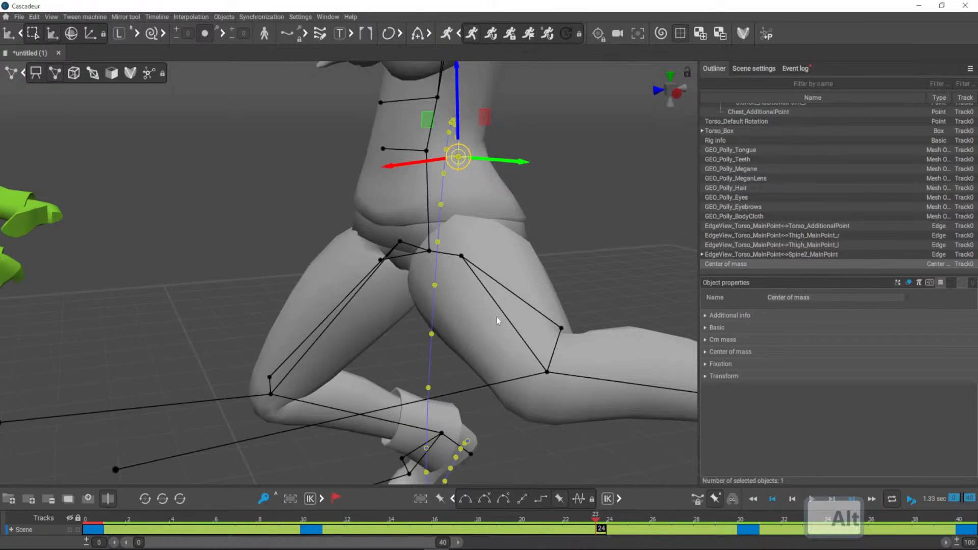
mouse_move(461, 162)
alt+mouse_down()
mouse_move(594, 247)
mouse_move(615, 224)
mouse_move(606, 239)
alt+mouse_up()
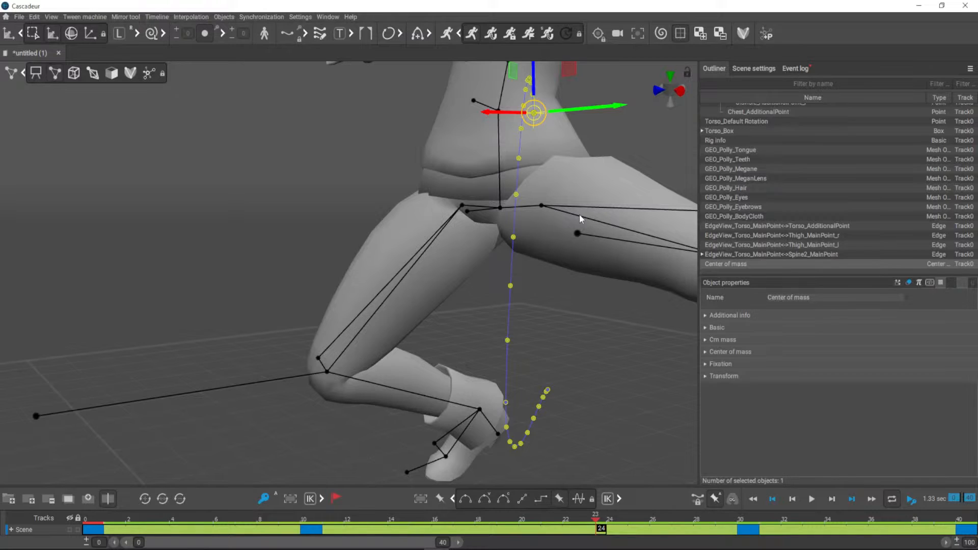
mouse_move(589, 326)
alt+mouse_down()
mouse_move(604, 334)
mouse_move(595, 344)
alt+mouse_up()
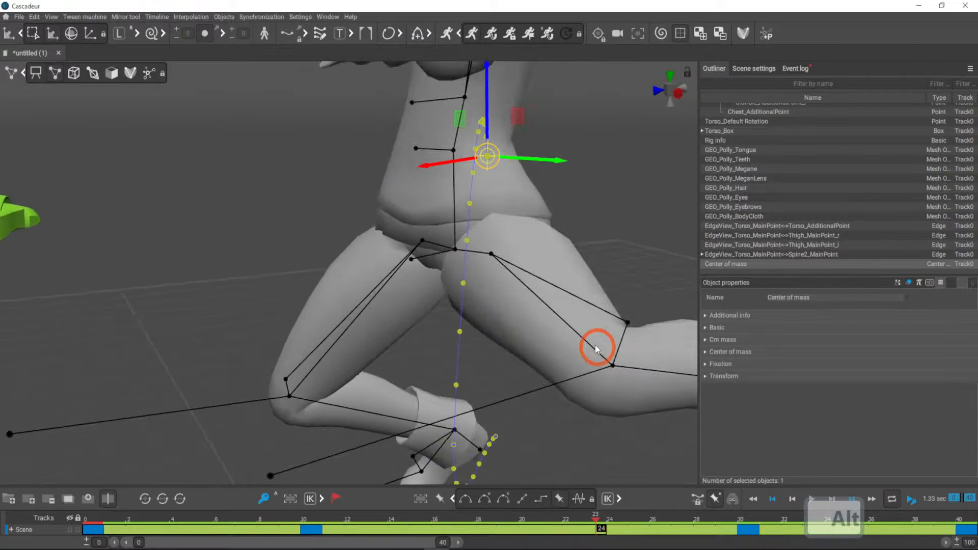
alt+right_drag(595, 344, 422, 164)
alt+drag(601, 236, 630, 202)
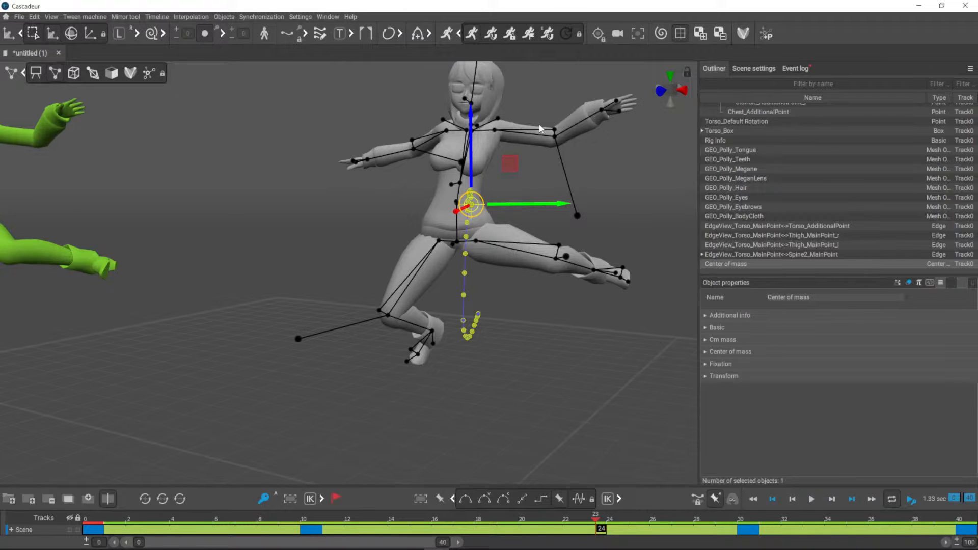
alt+drag(507, 295, 417, 240)
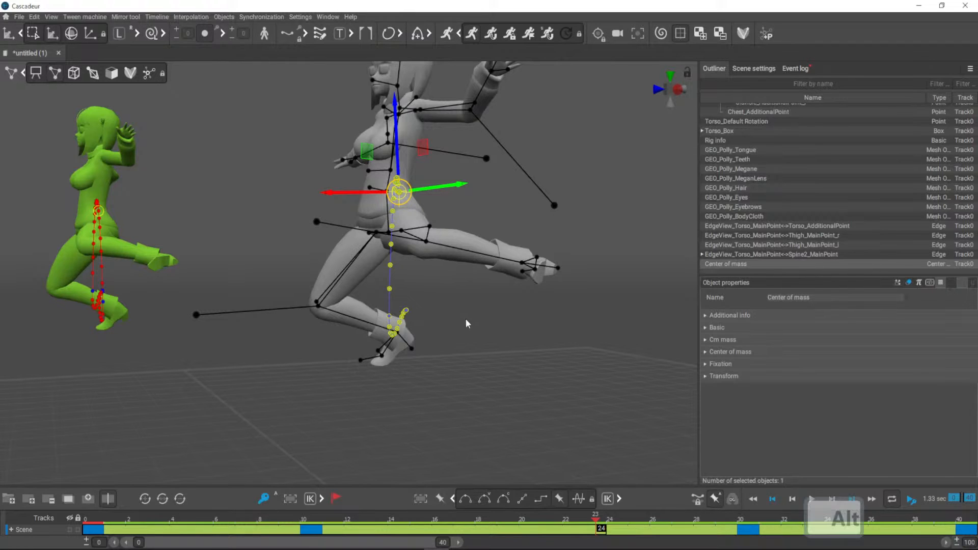
alt+drag(465, 319, 431, 293)
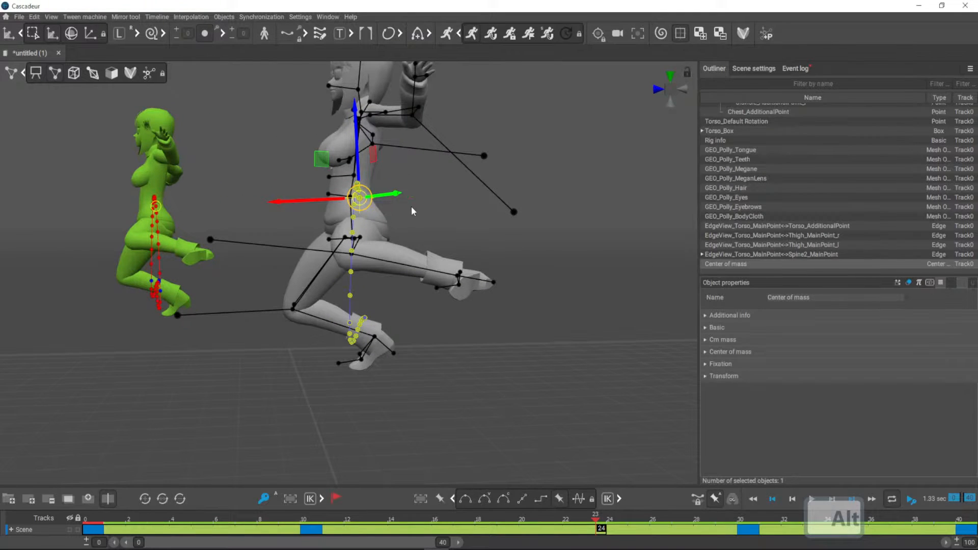